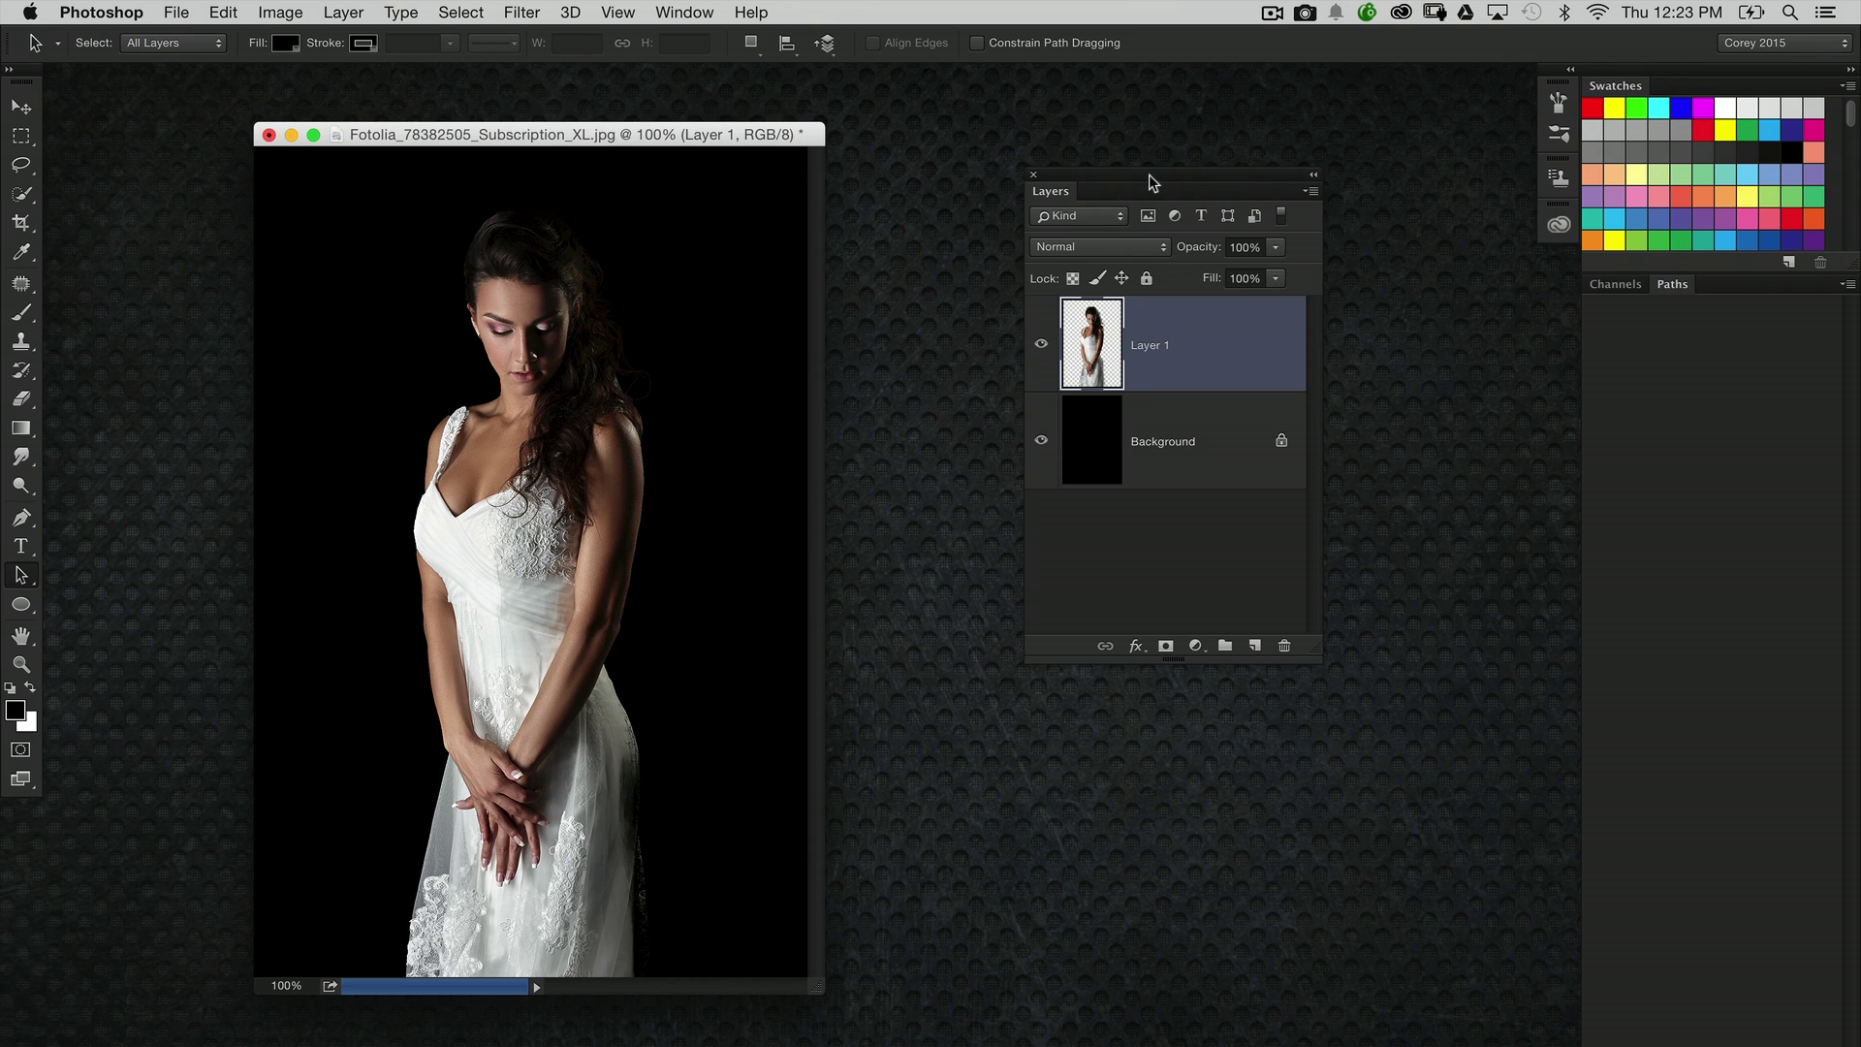
Step: Check Layer 1's cut-out against the black backdrop, then add an empty layer above Background
left_click_drag(1149, 174, 1074, 177)
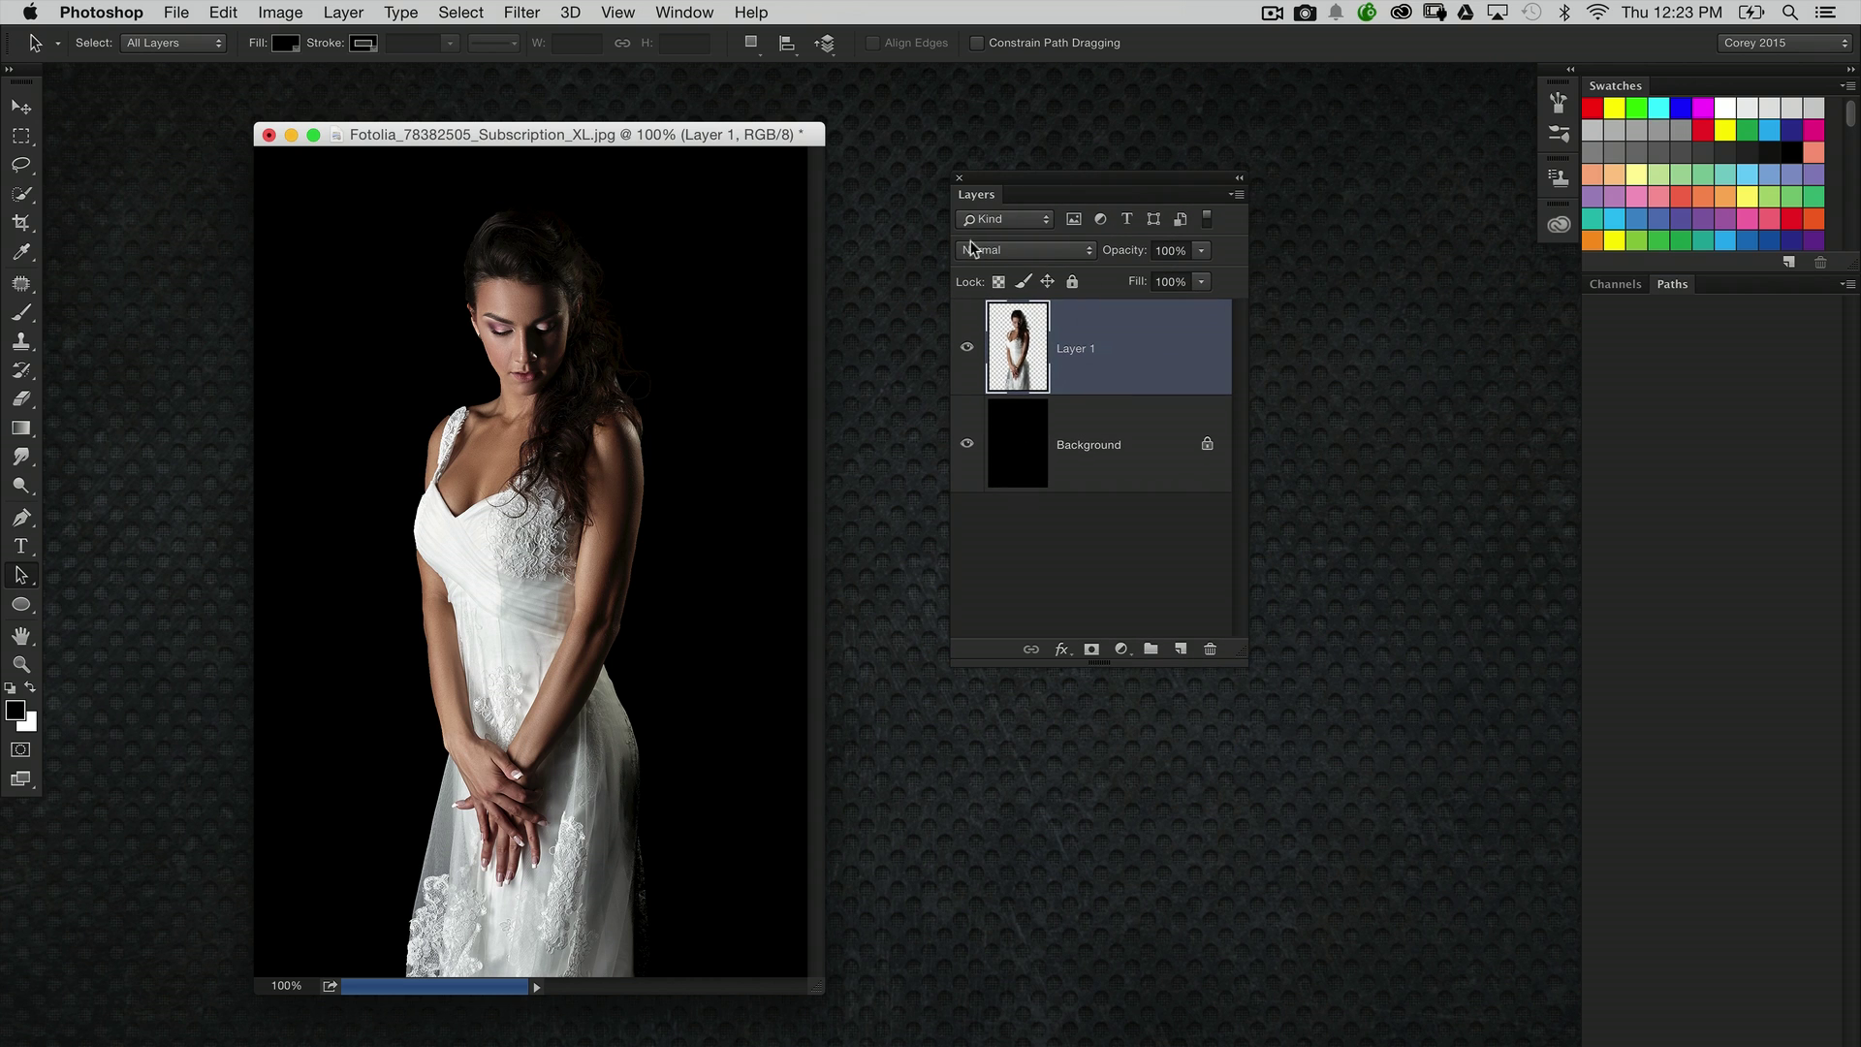
left_click(967, 347)
left_click(966, 347)
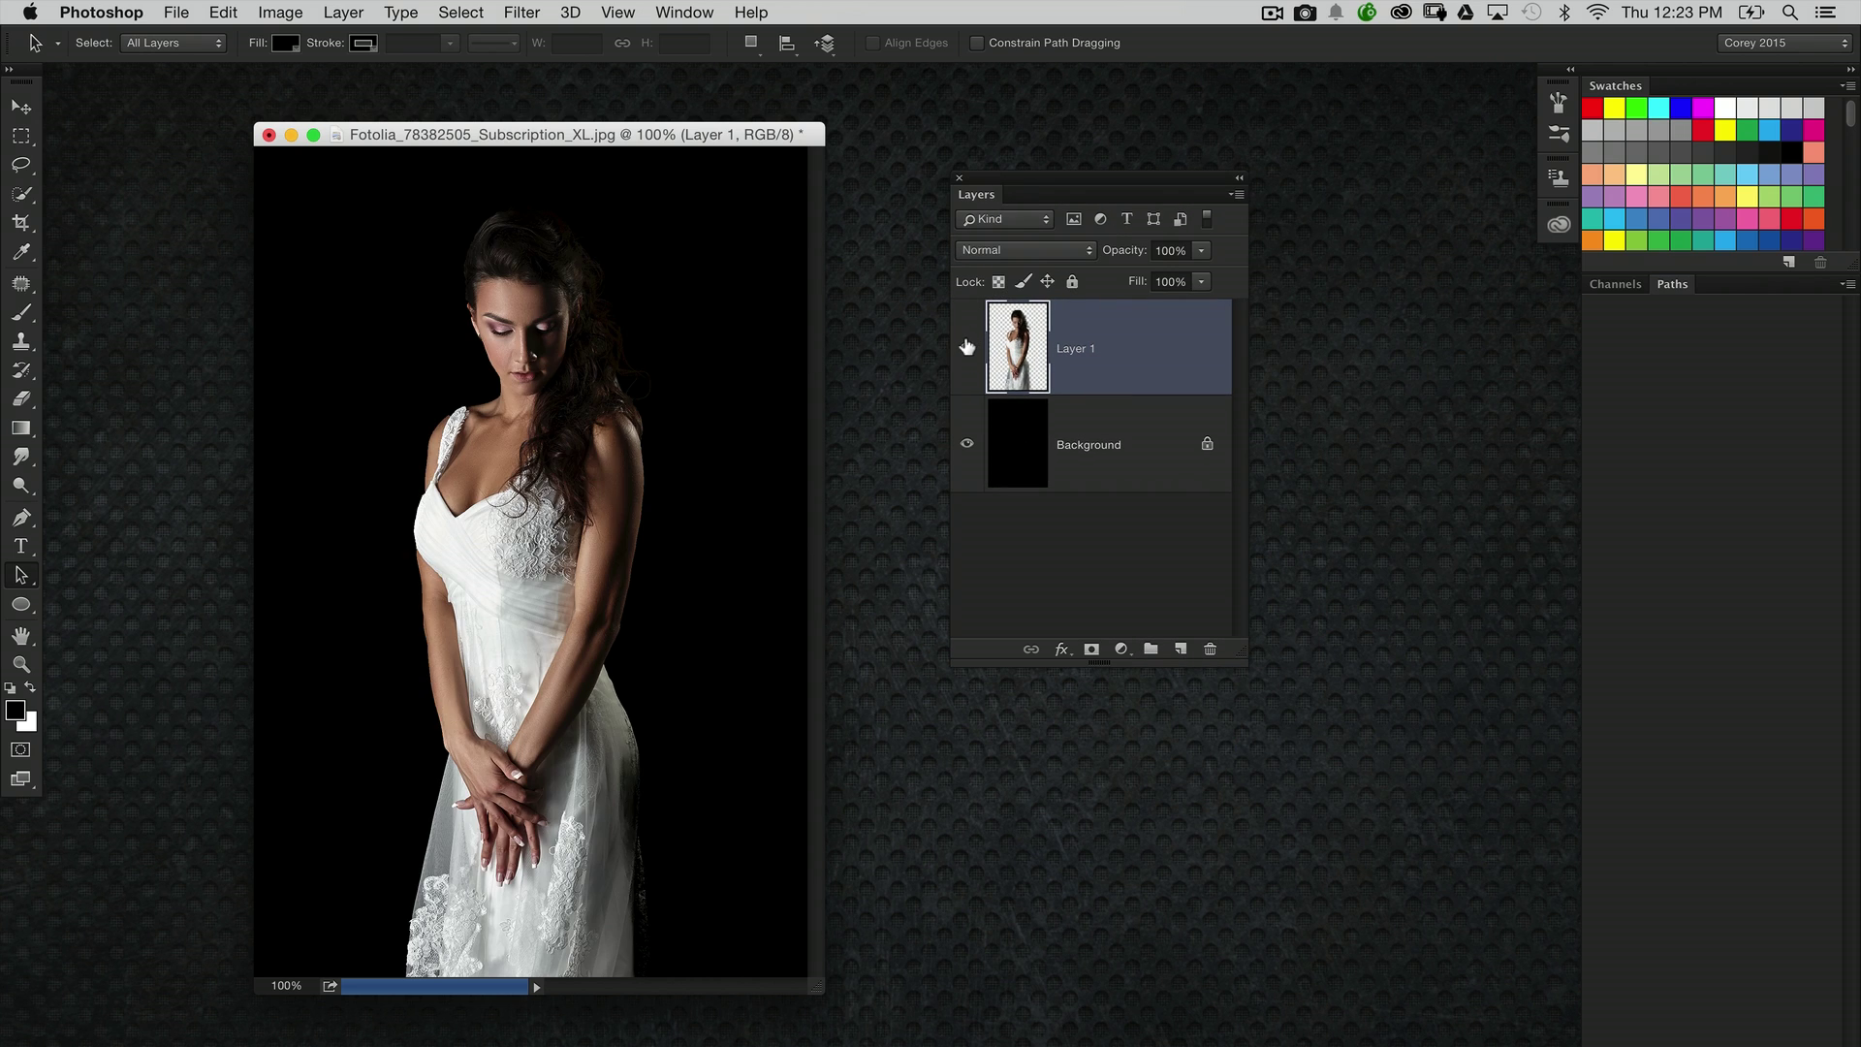
left_click(1025, 444)
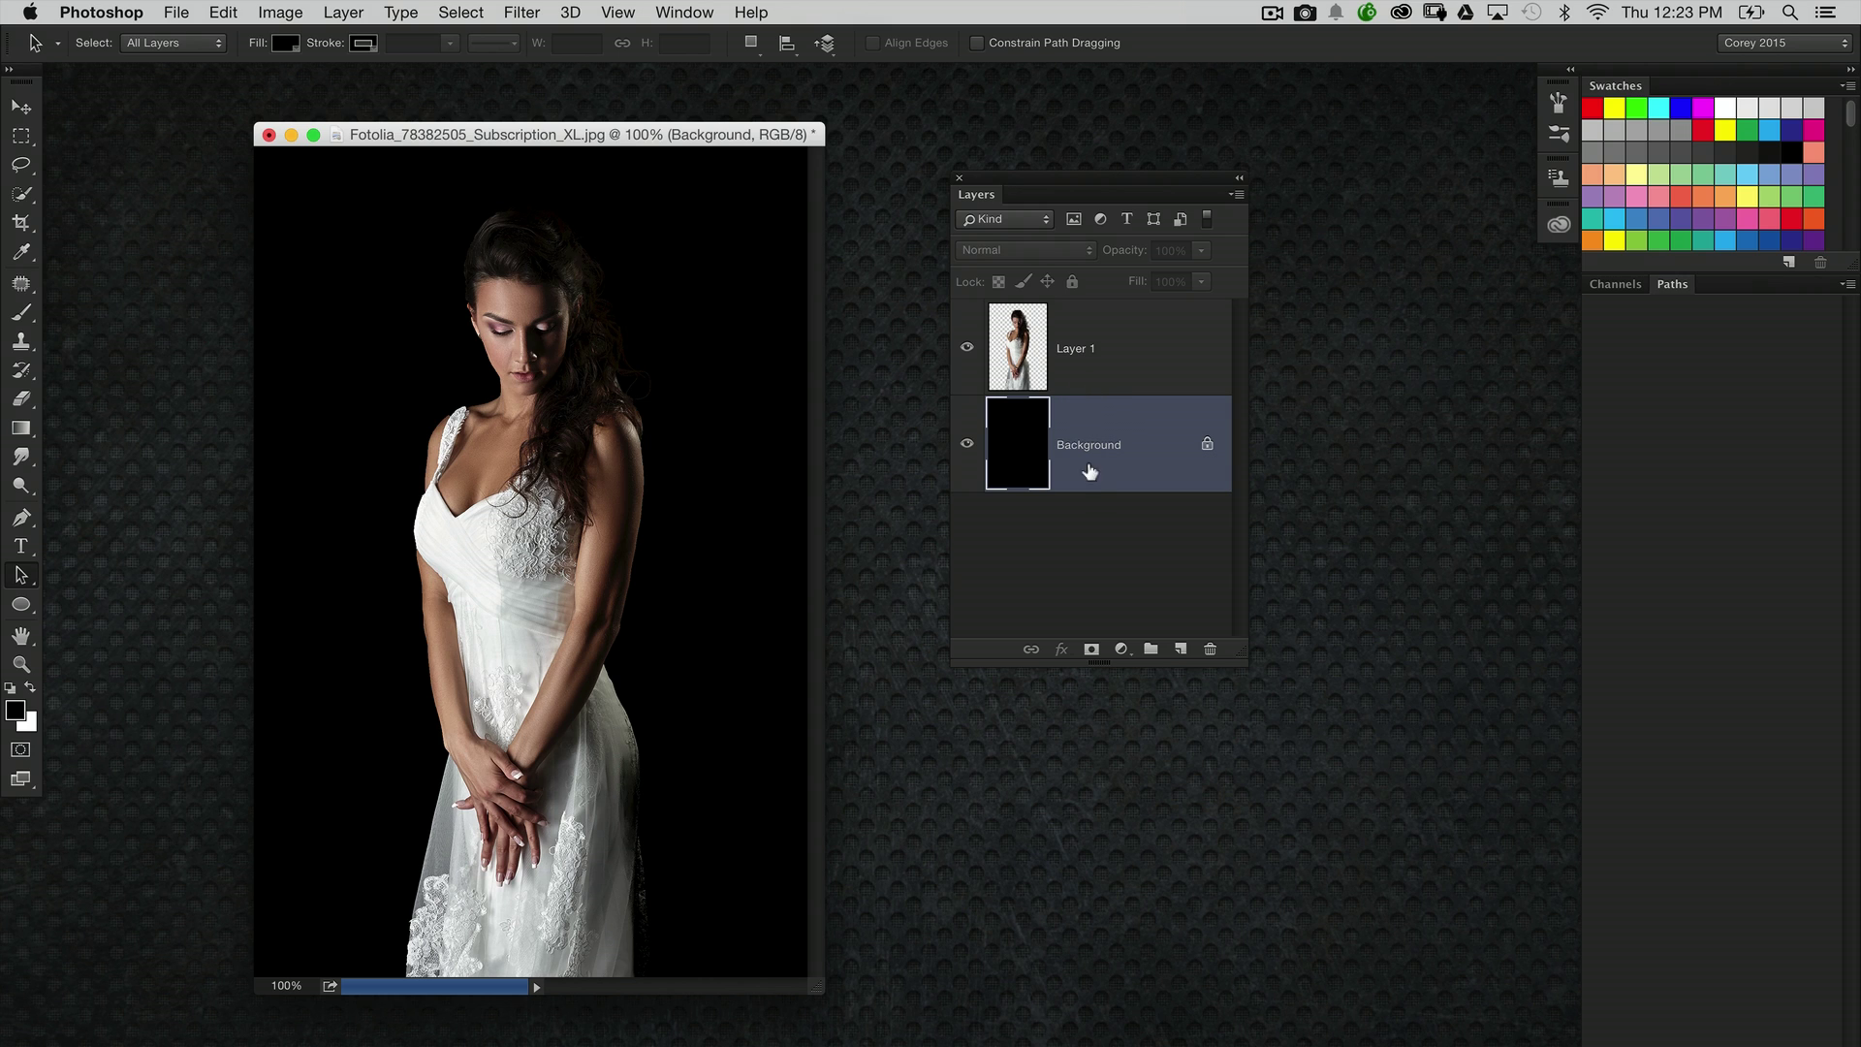
left_click(1181, 648)
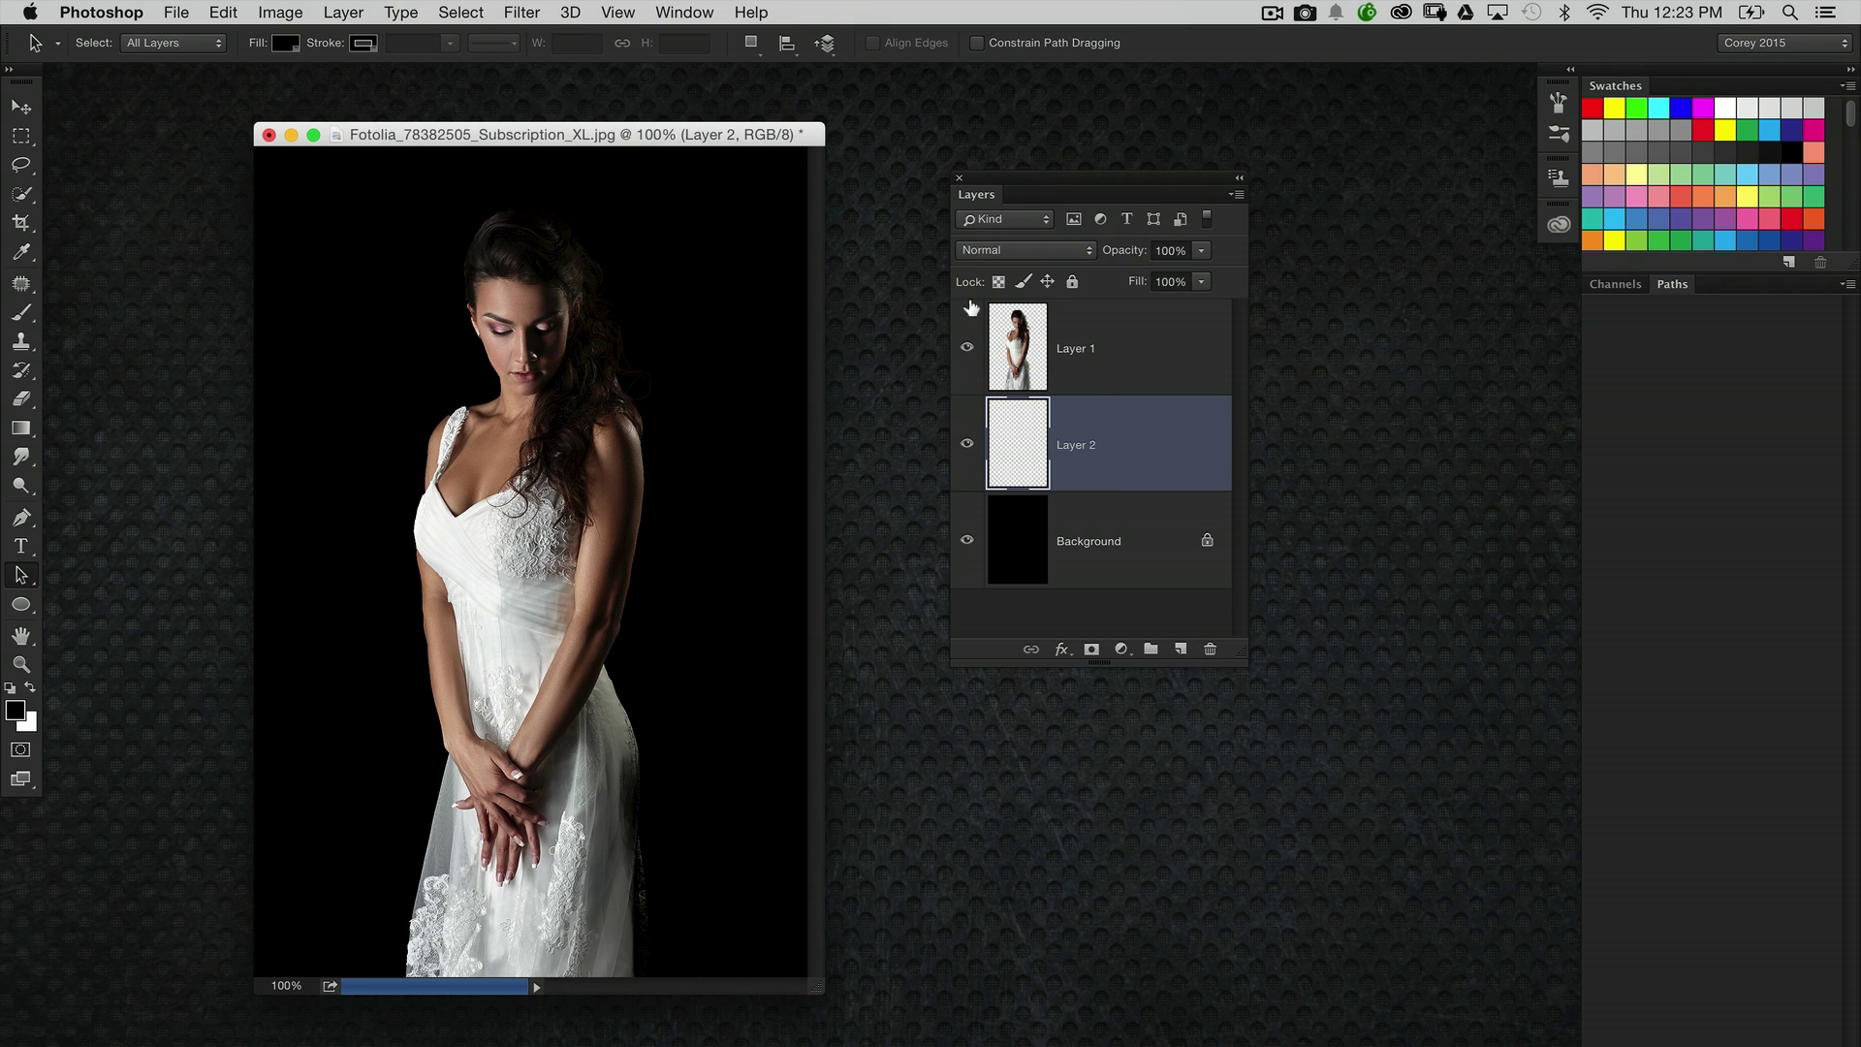
Step: Launch Filter > Painter > ParticleShop on the new empty Layer 2 without making a copy
left_click(524, 14)
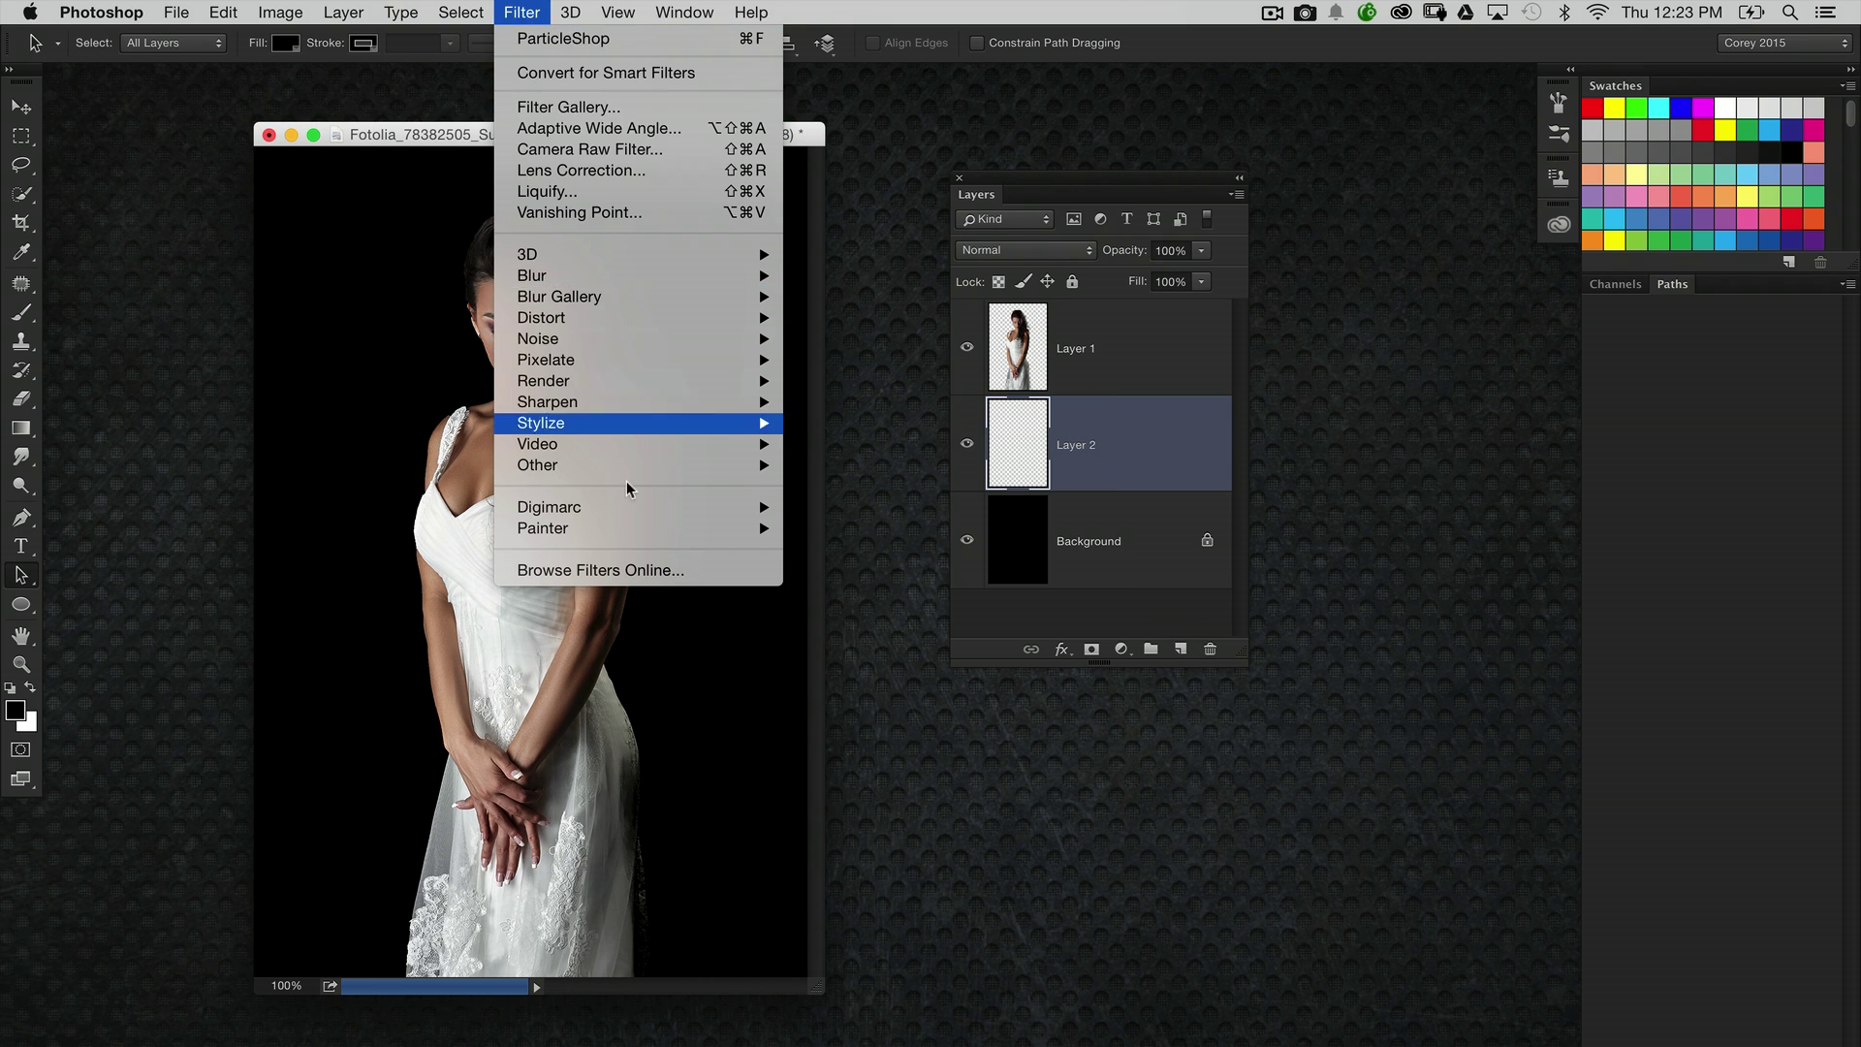
mouse_move(635, 529)
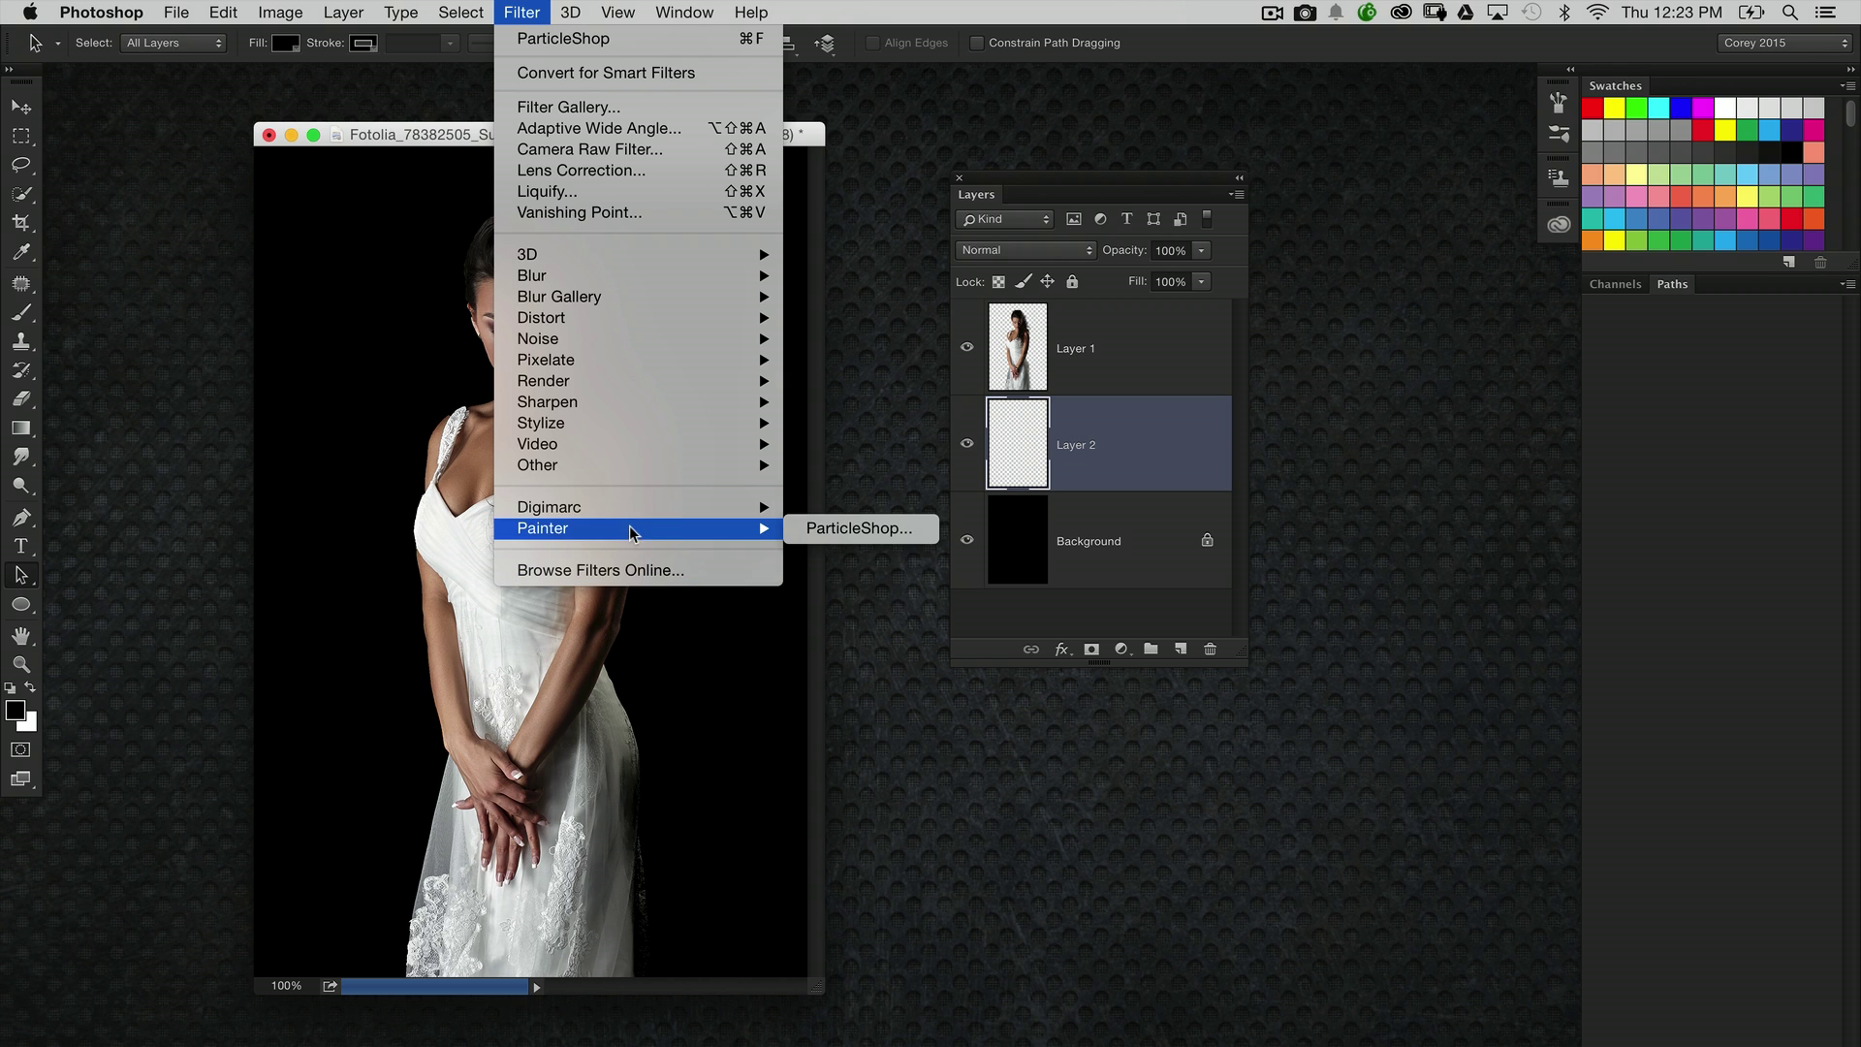
left_click(861, 531)
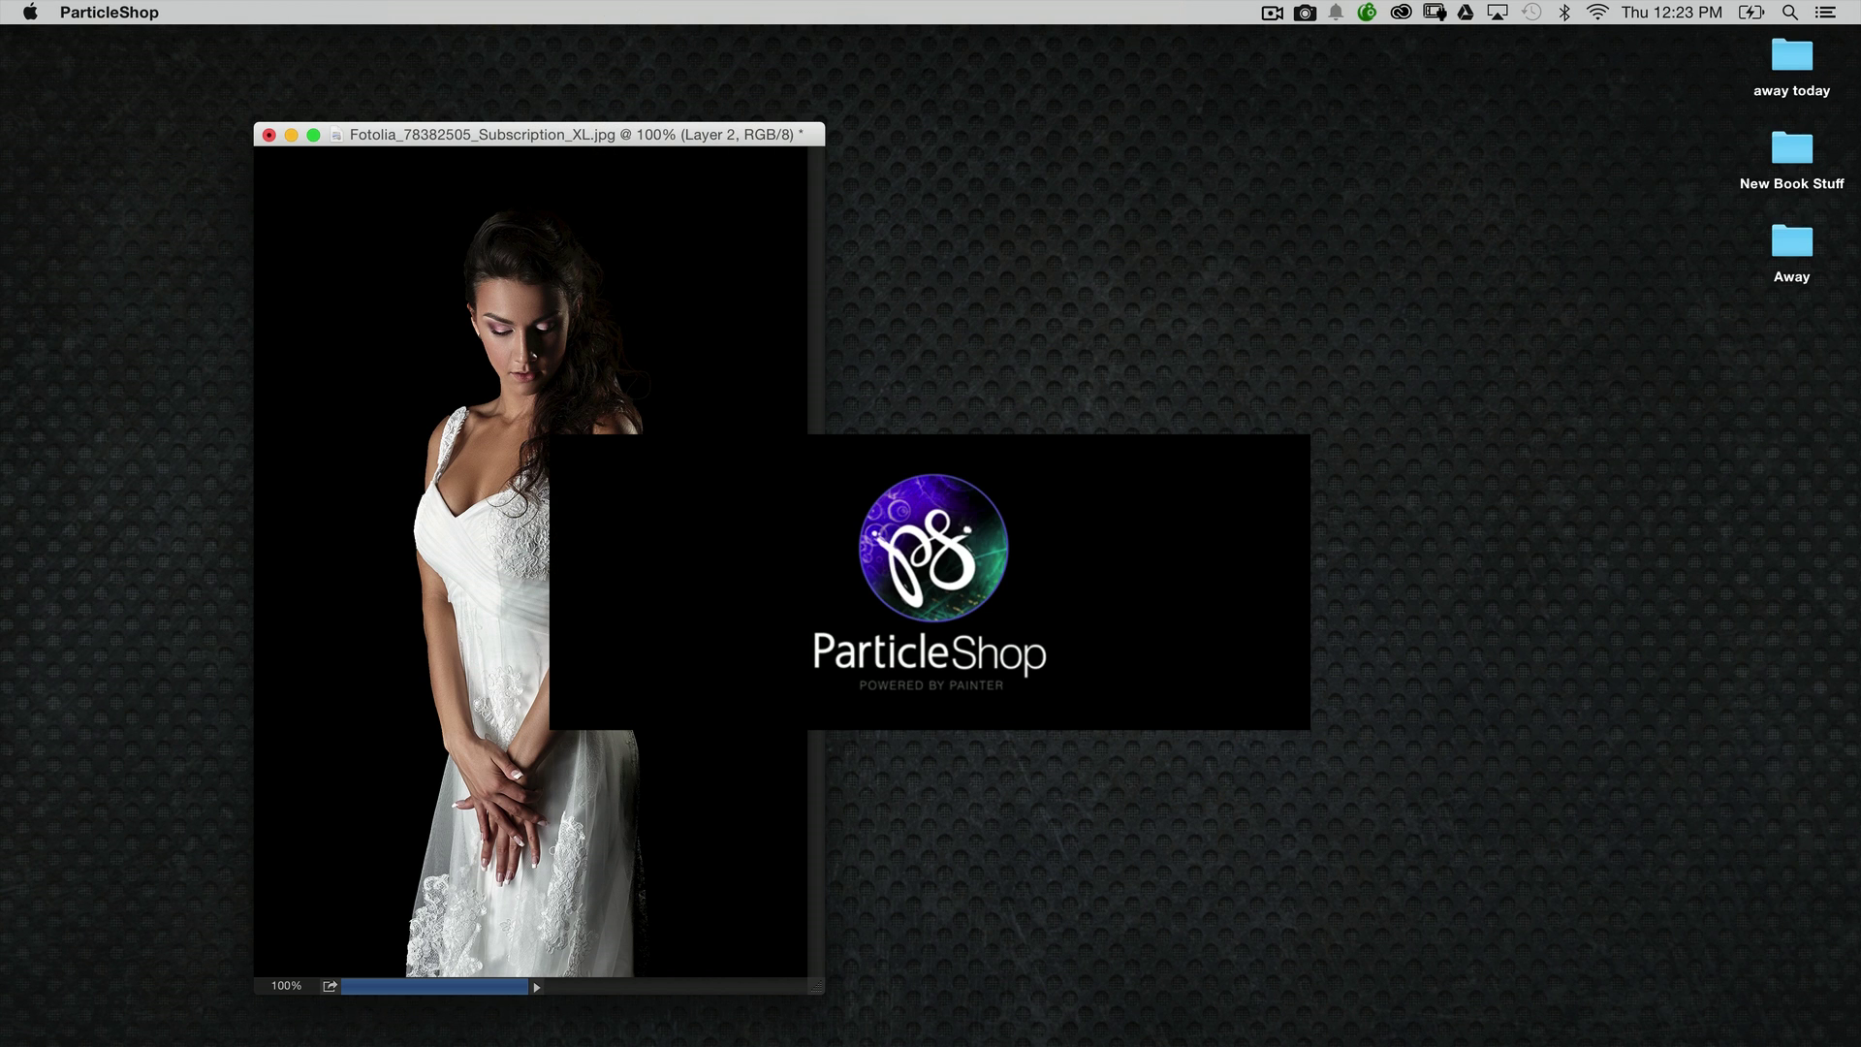
left_click_drag(907, 457, 882, 435)
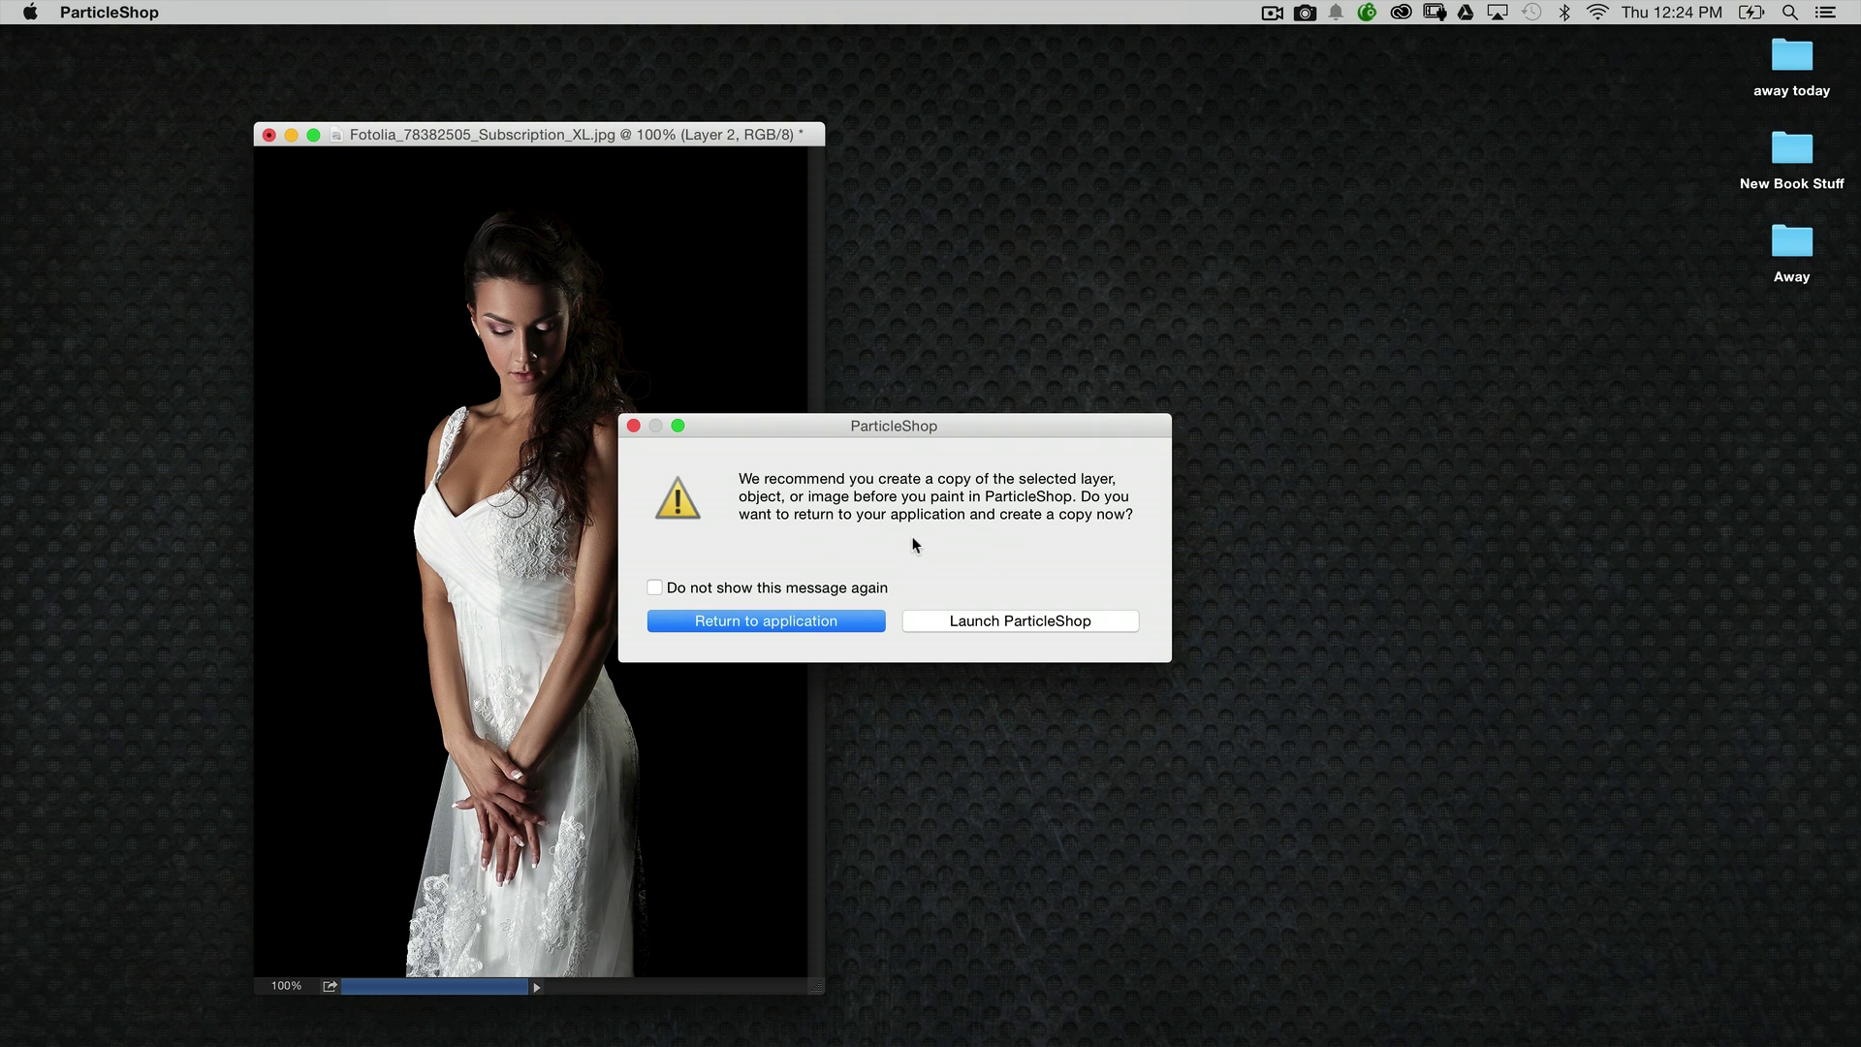
left_click(1032, 625)
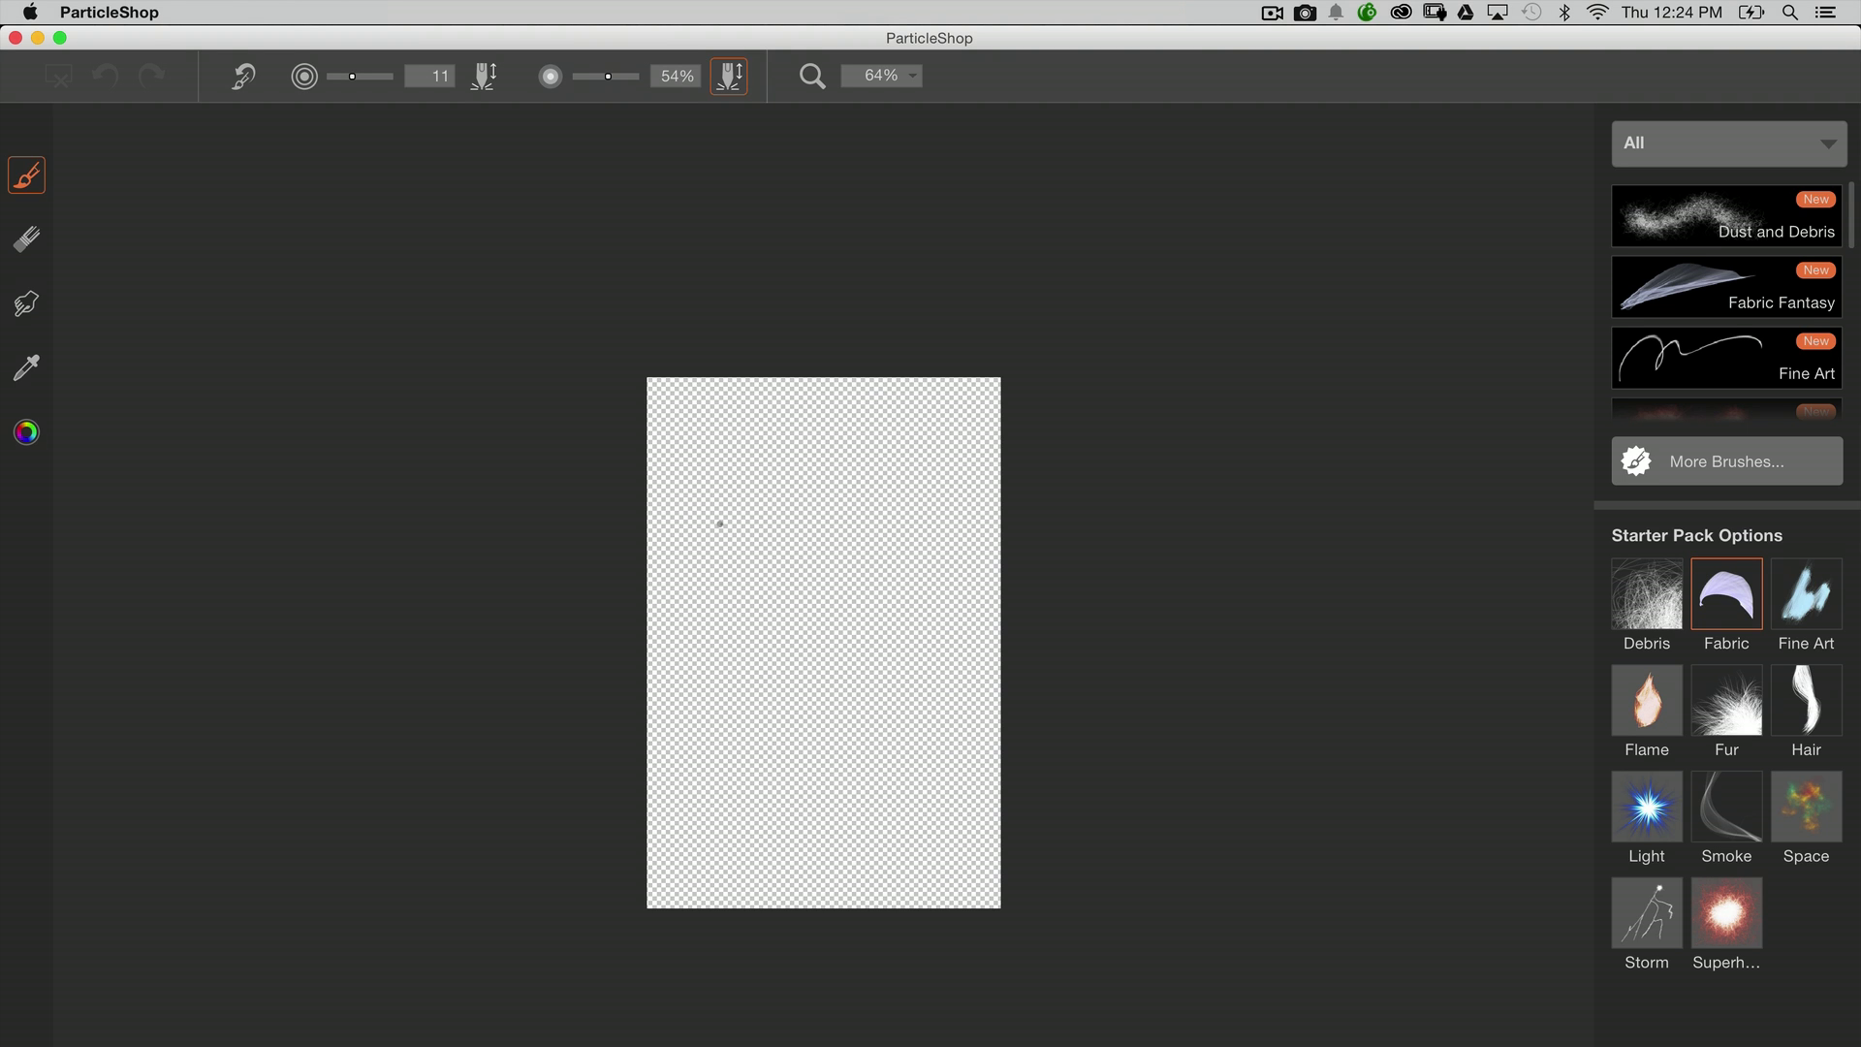
Step: Zoom in and paint a green test stroke with the Smoke brush, then close ParticleShop
scroll(841, 514, "up", 2)
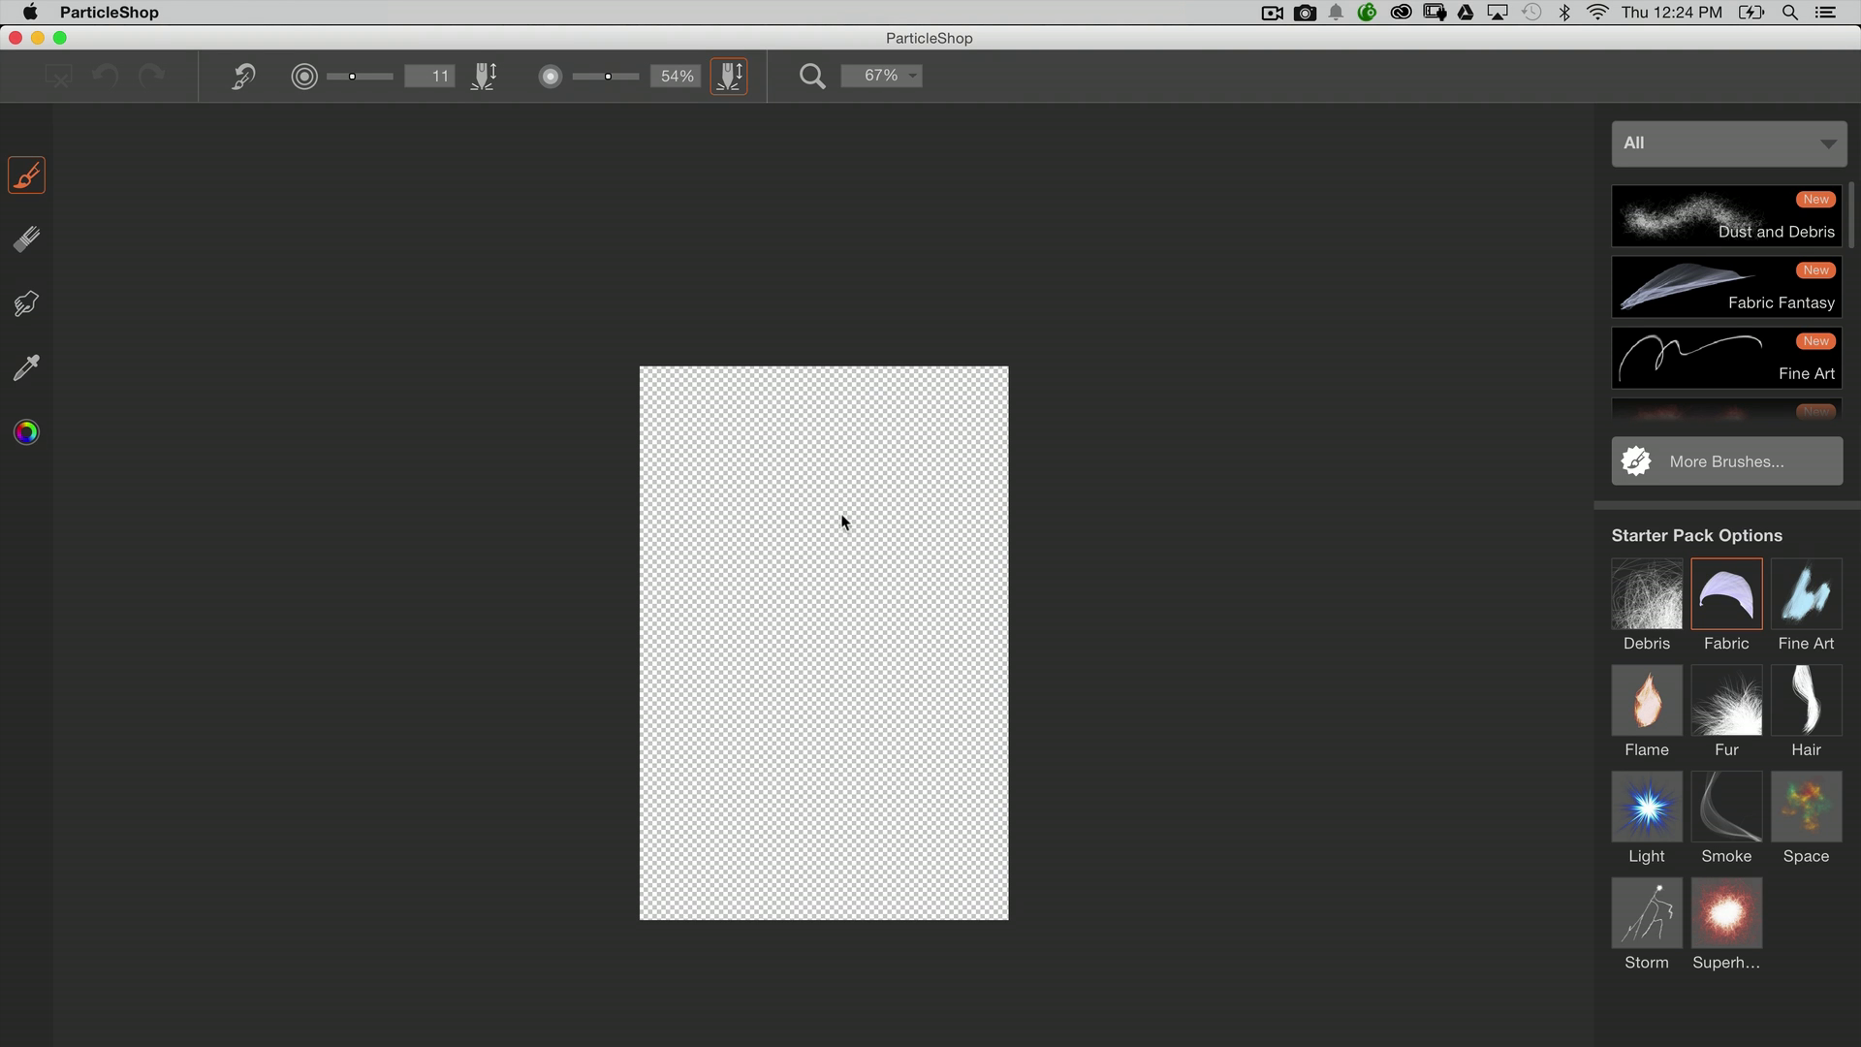
scroll(841, 522, "up", 2)
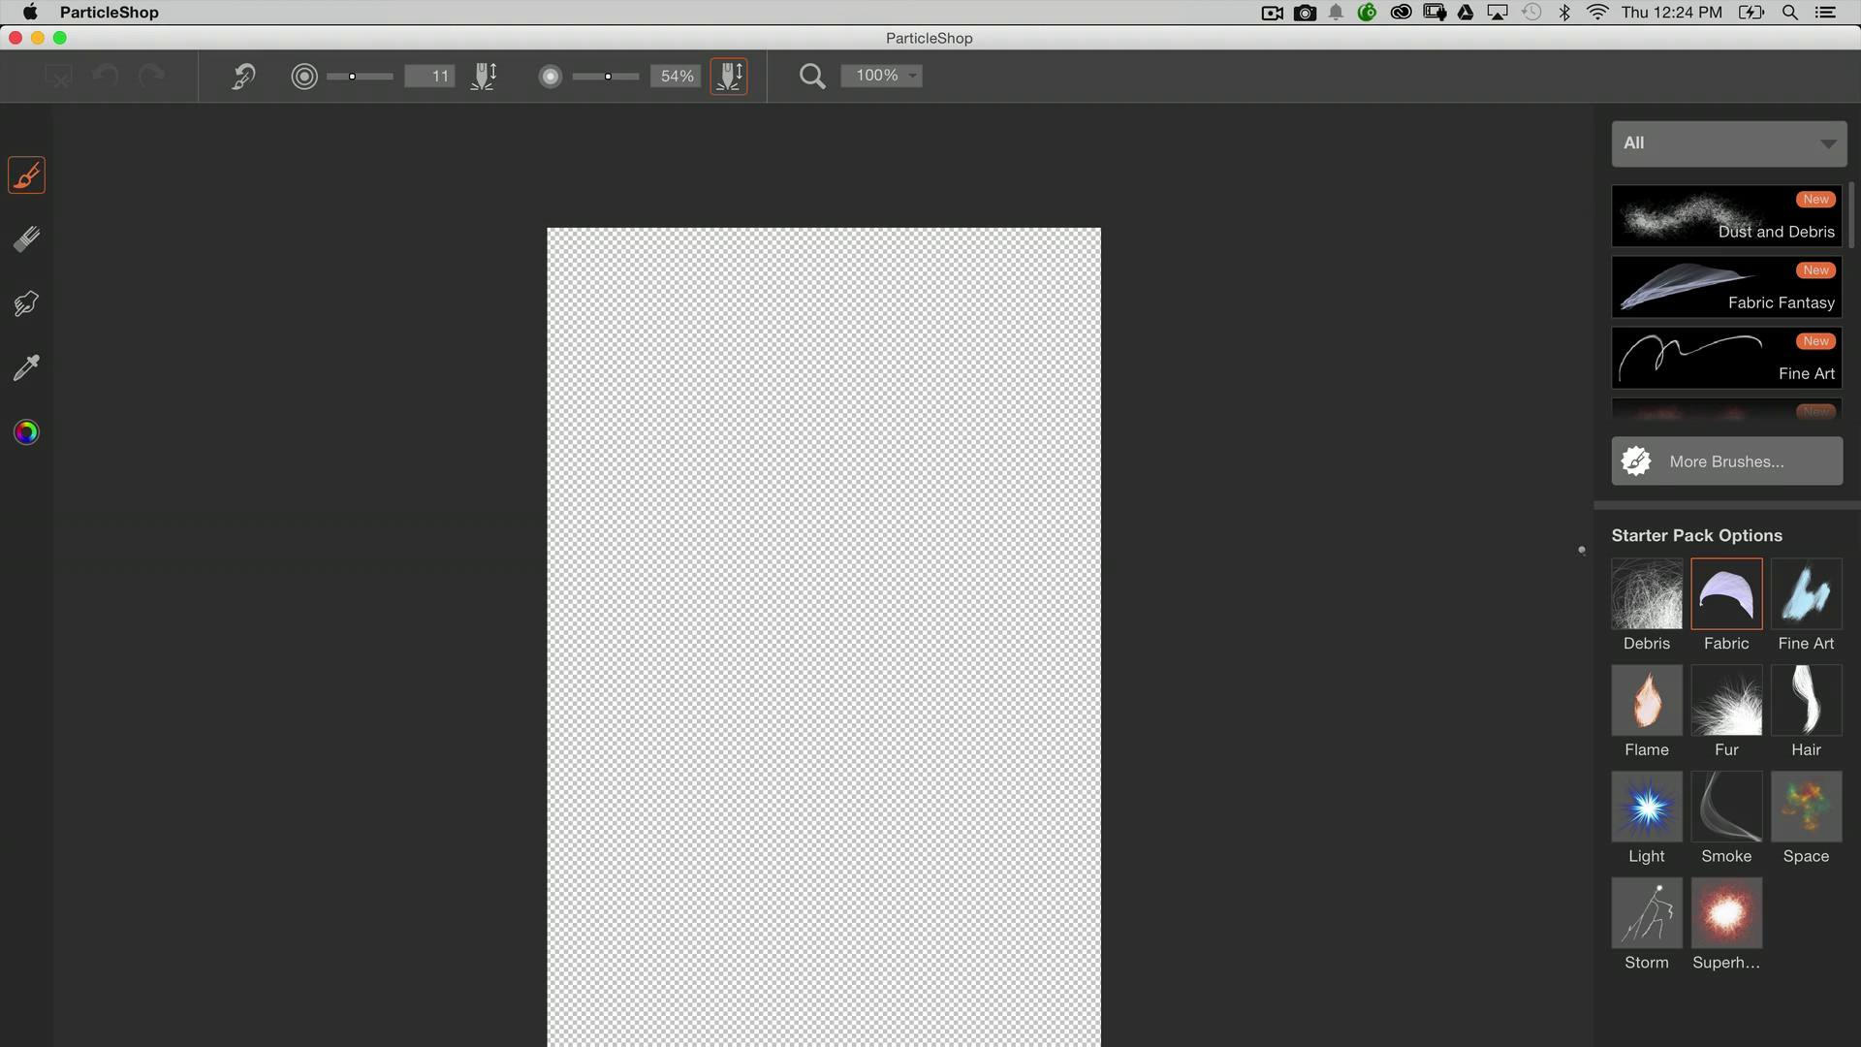
left_click(1699, 822)
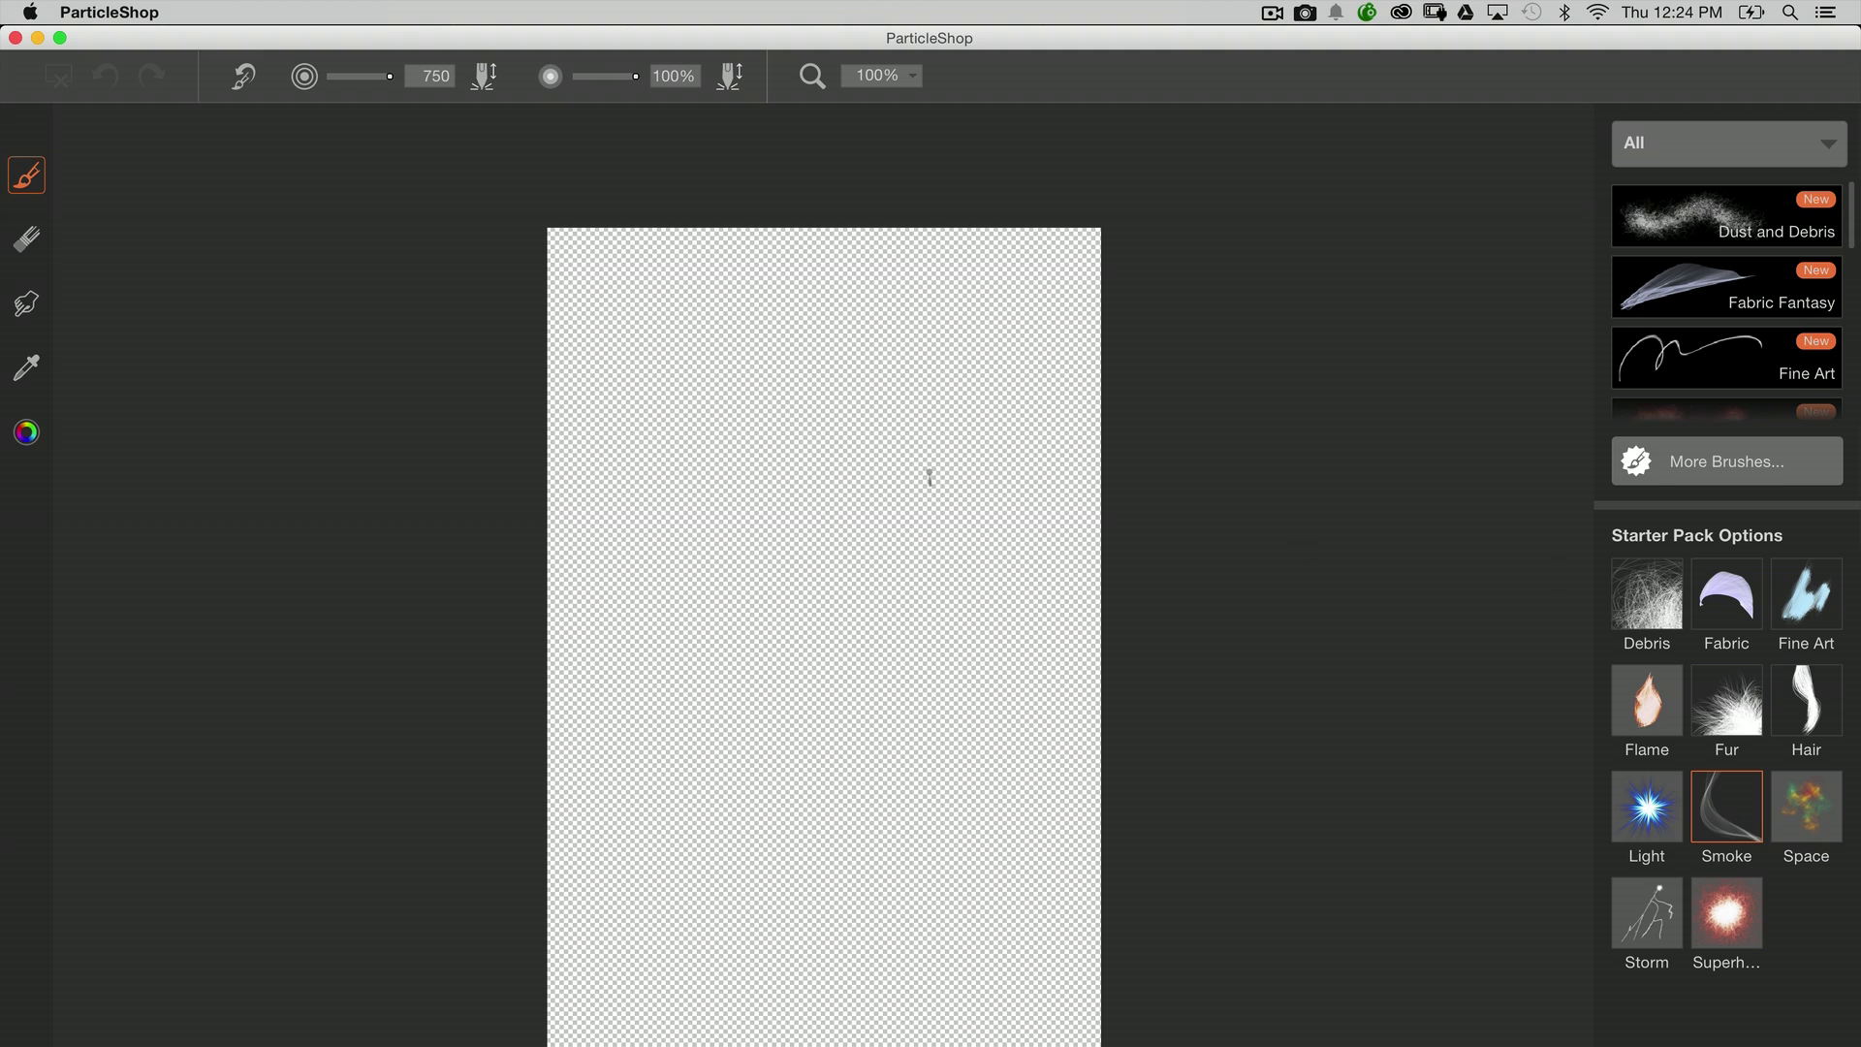
mouse_move(926, 476)
left_mouse_down()
mouse_move(824, 471)
mouse_move(922, 823)
mouse_move(718, 636)
mouse_move(1017, 528)
left_mouse_up()
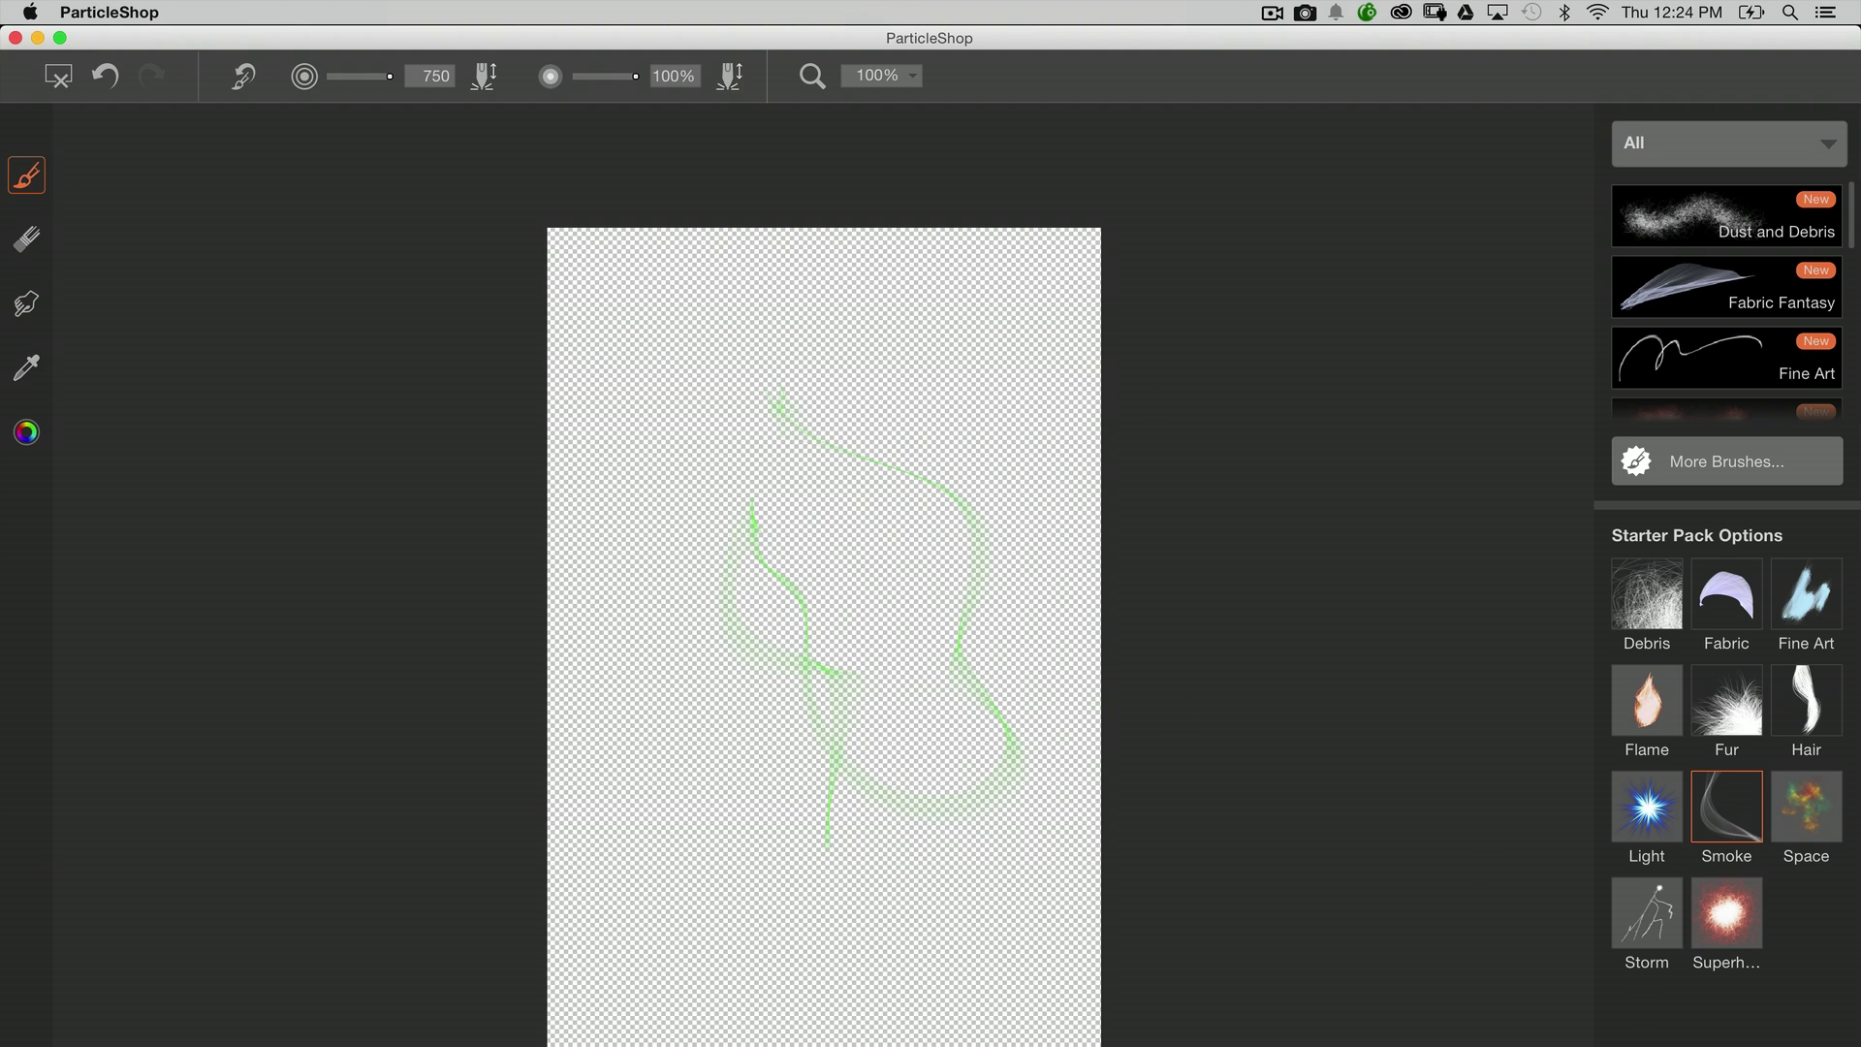
key("Escape")
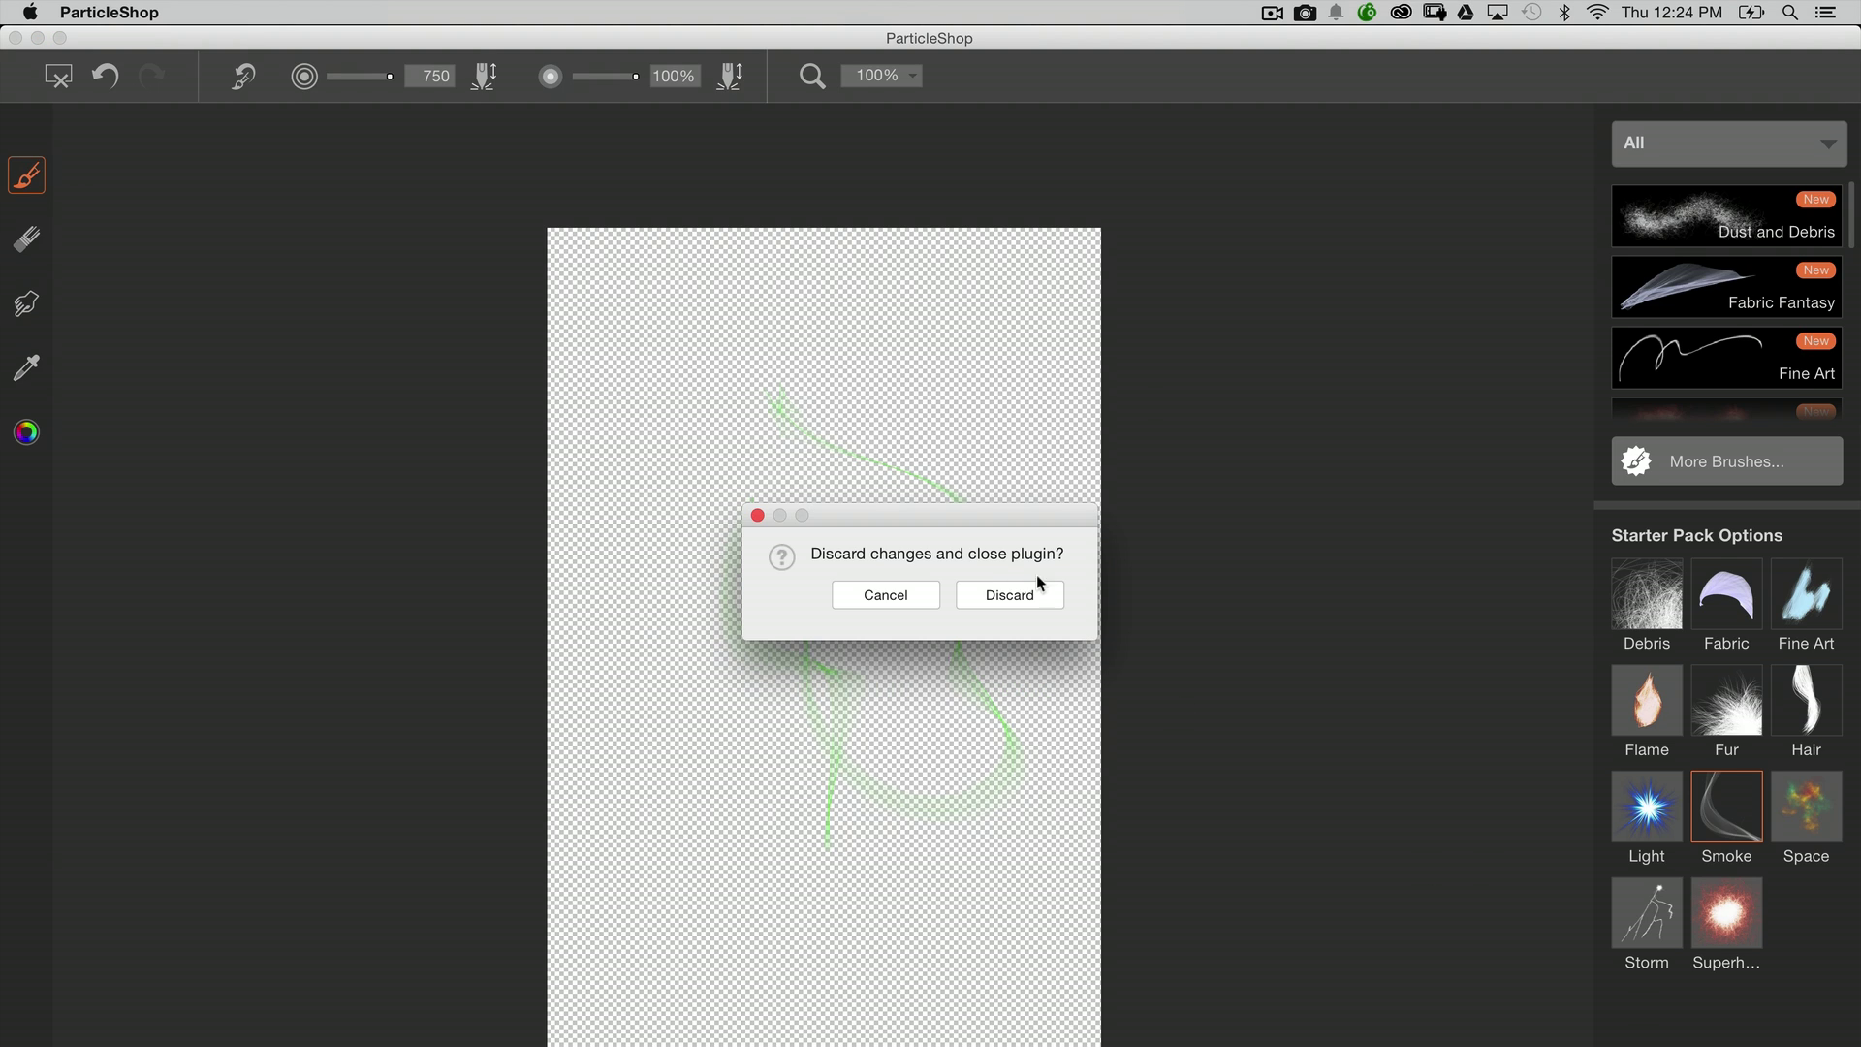
Step: Discard the test stroke, delete empty Layer 2 and duplicate the Background layer
left_click(1013, 594)
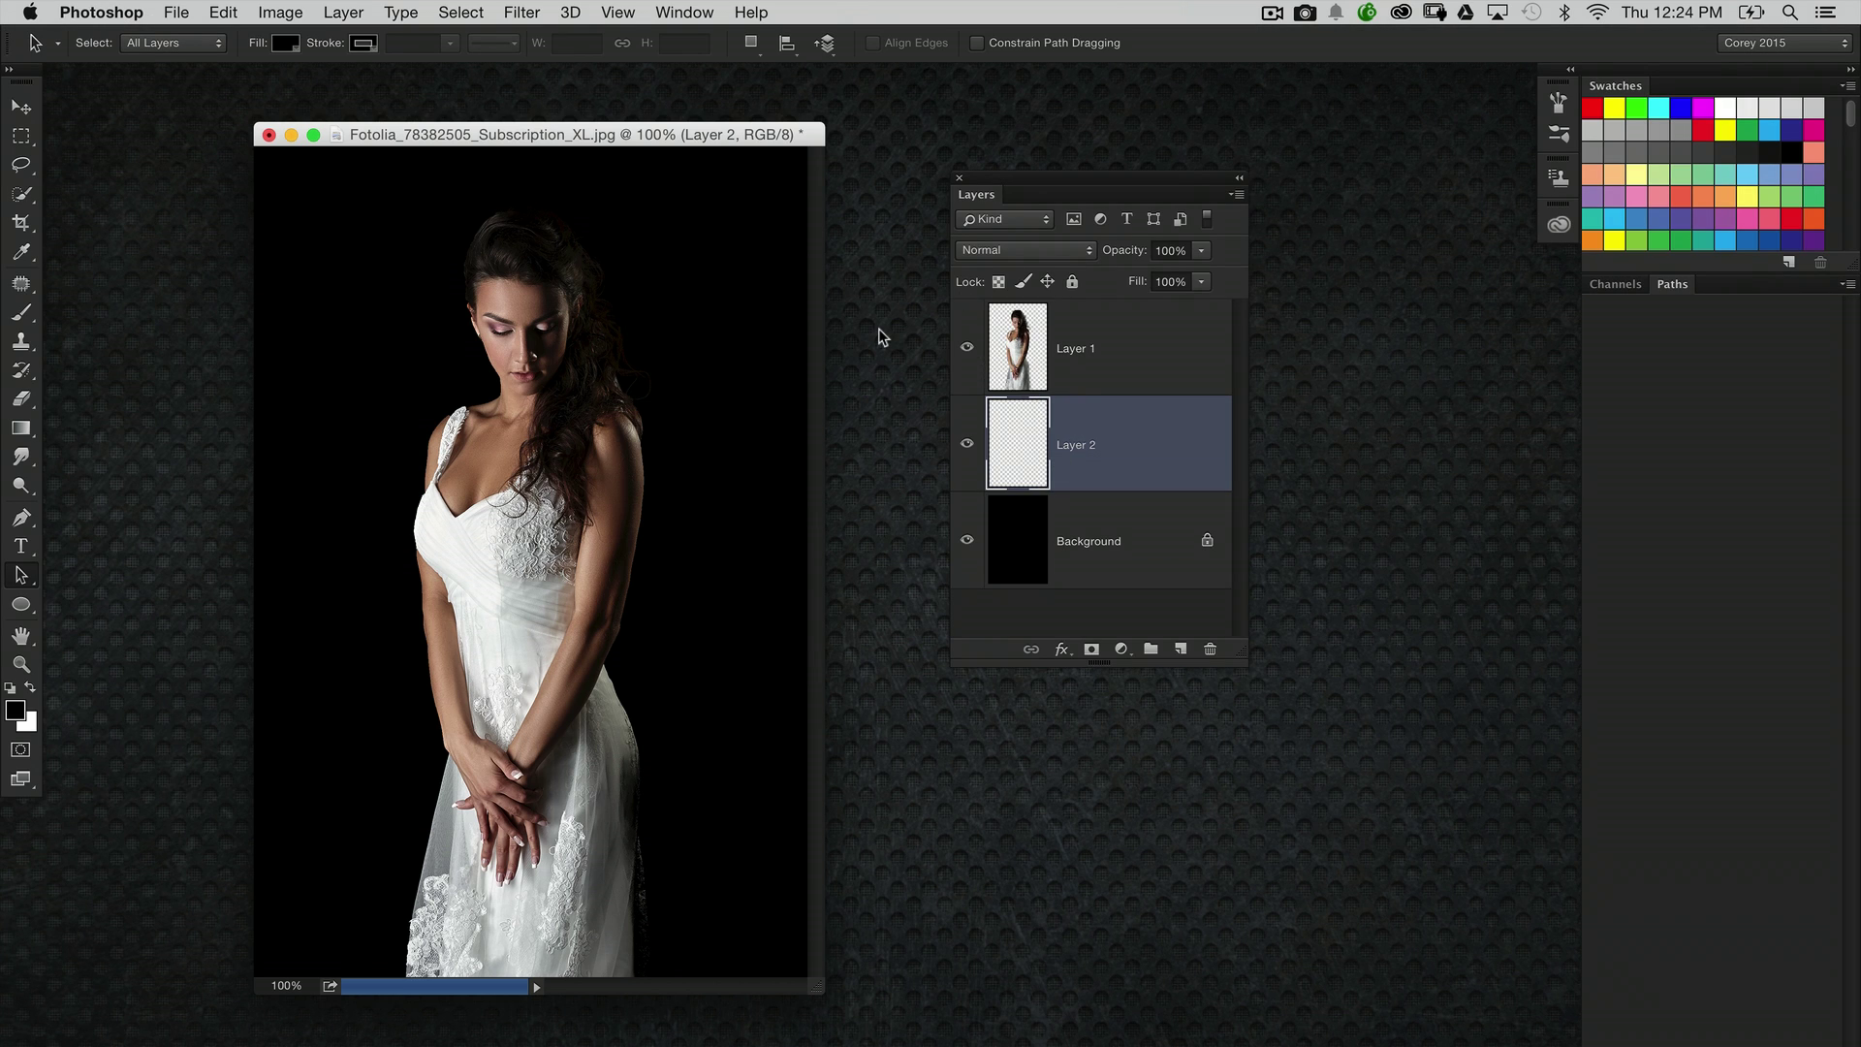
key("Delete")
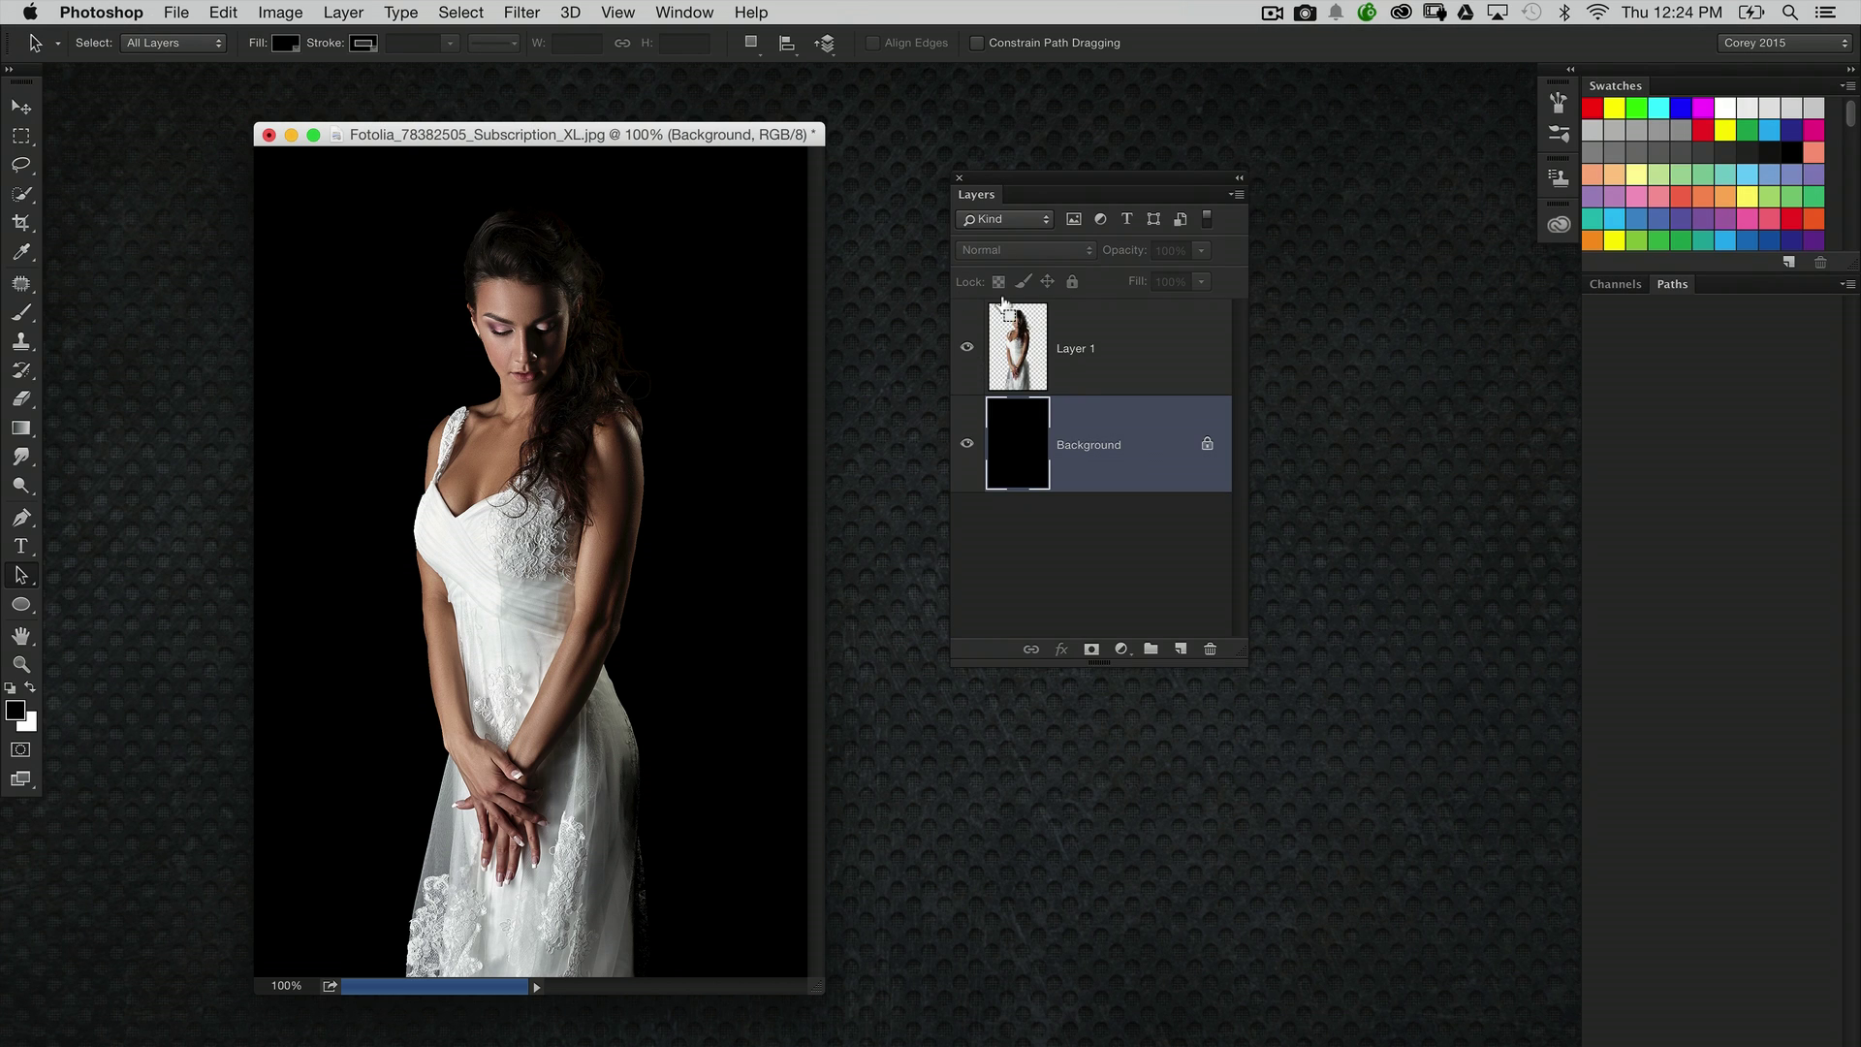
key("super+j")
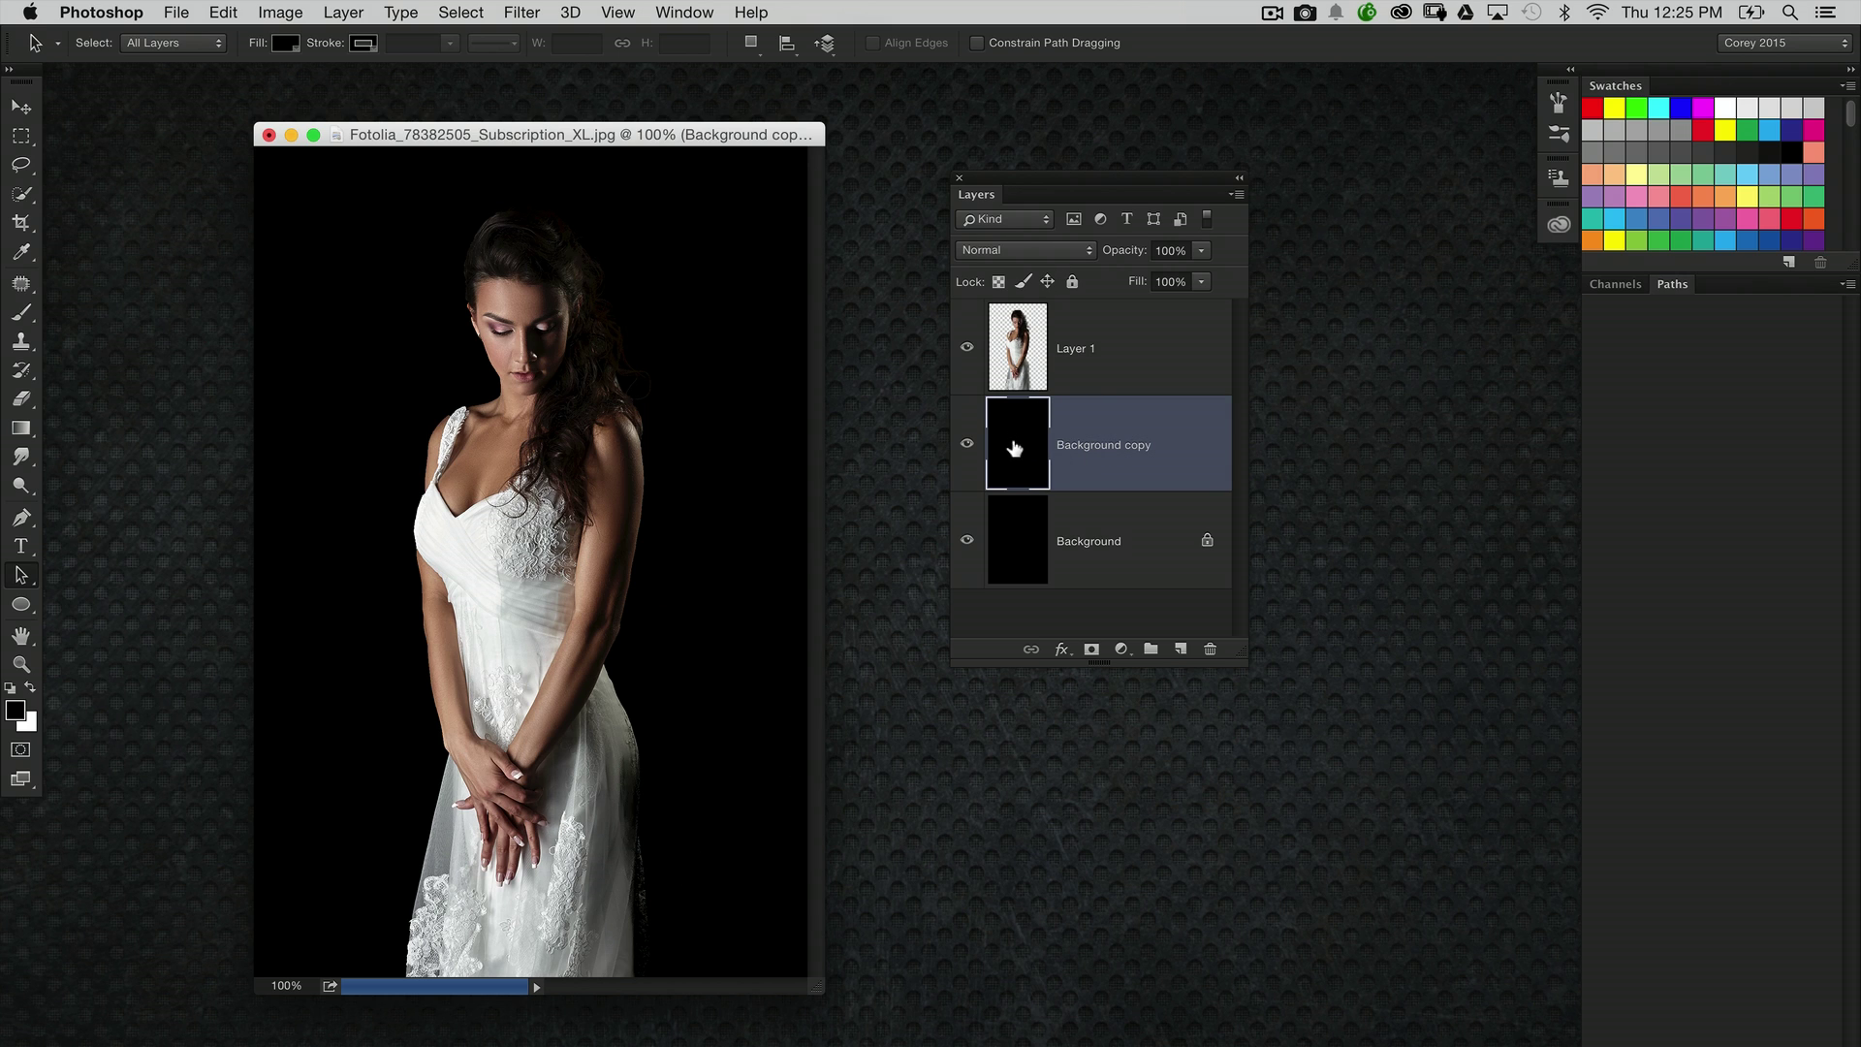
Step: Launch Filter > Painter > ParticleShop on the Background copy
left_click(521, 14)
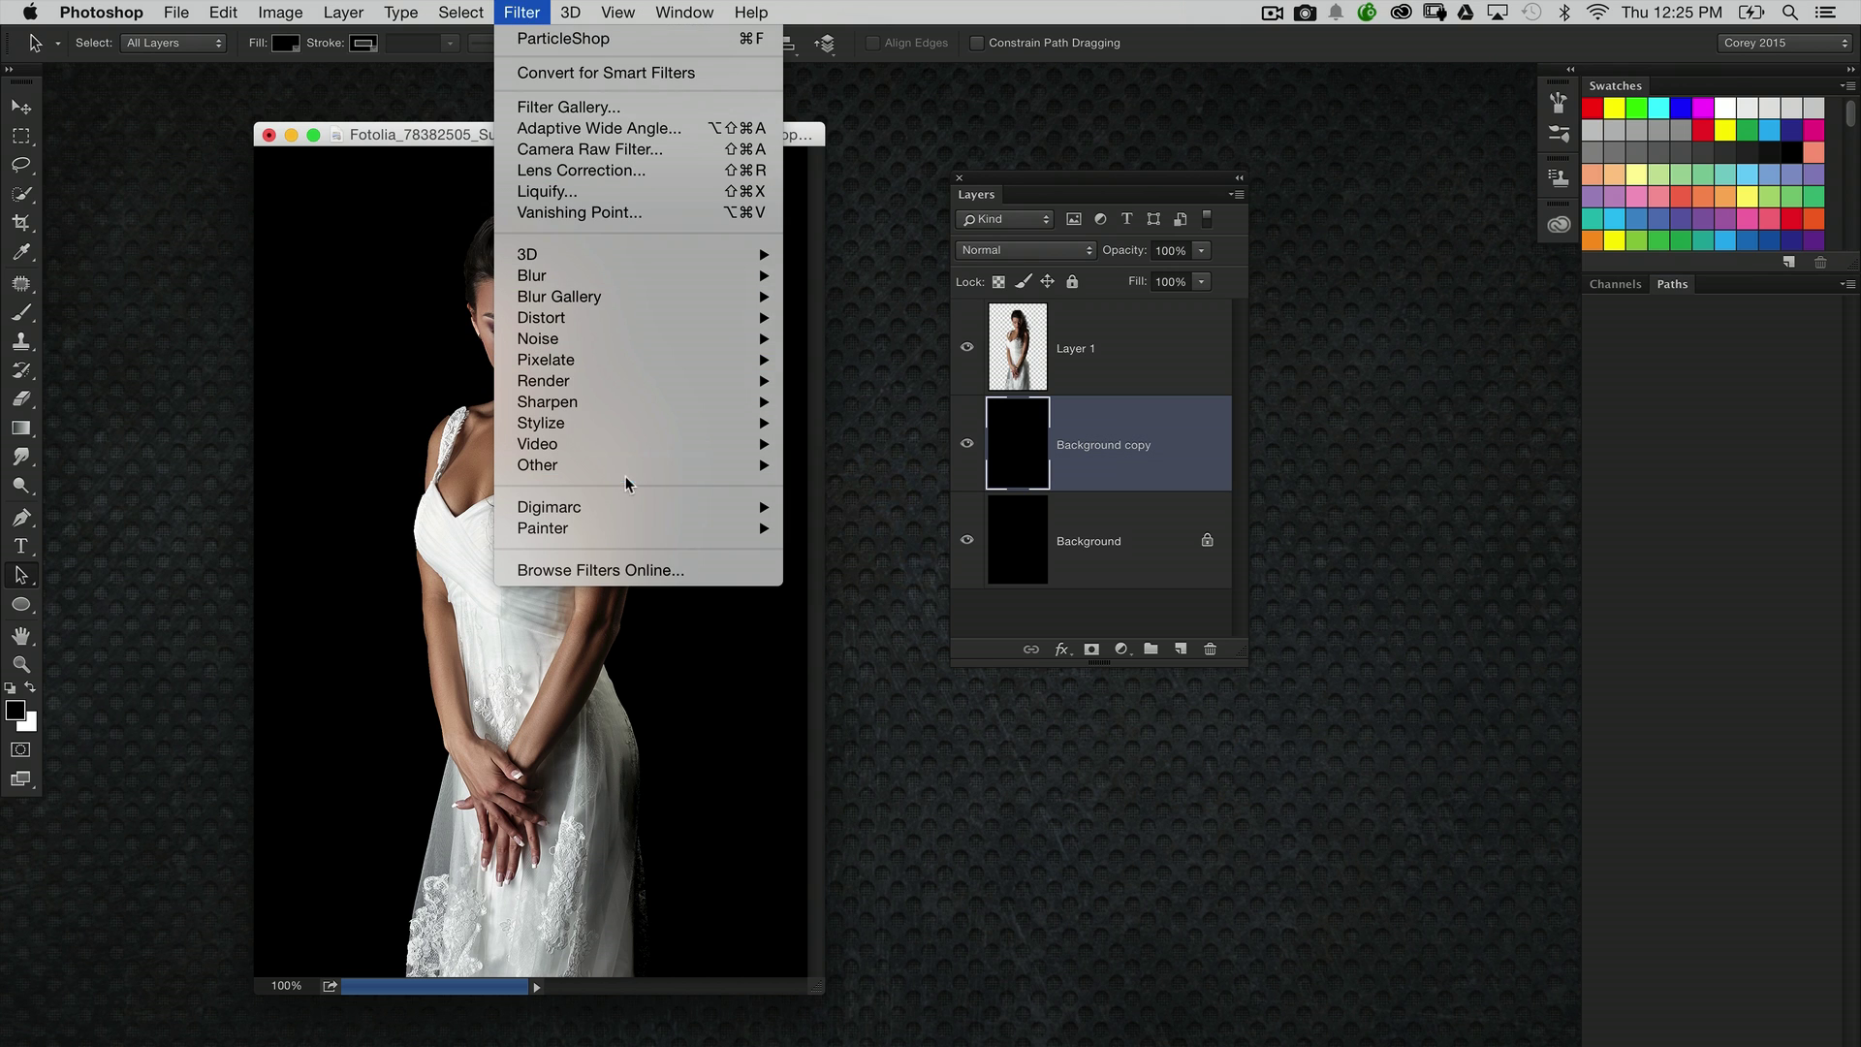
mouse_move(655, 523)
left_click(859, 528)
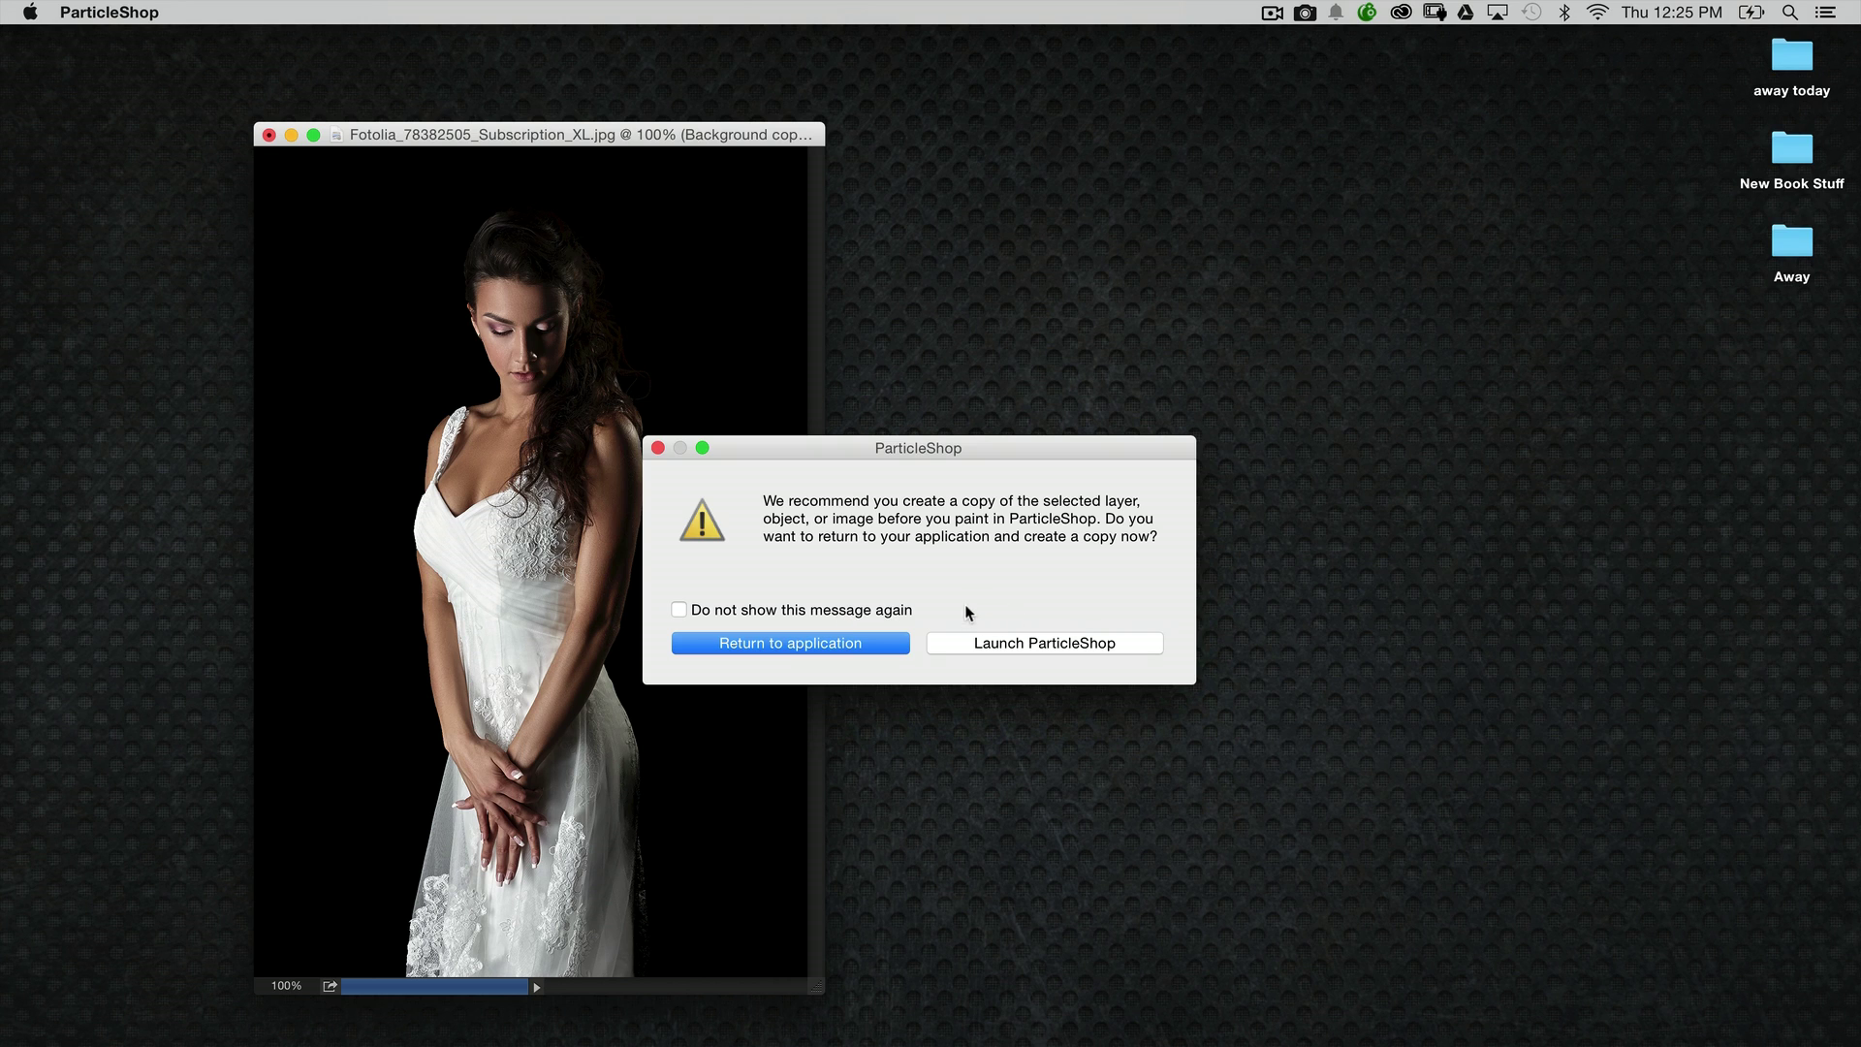
Step: Turn off the copy warning, open ParticleShop, and test then undo a green Fabric stroke at 100%
left_click(816, 607)
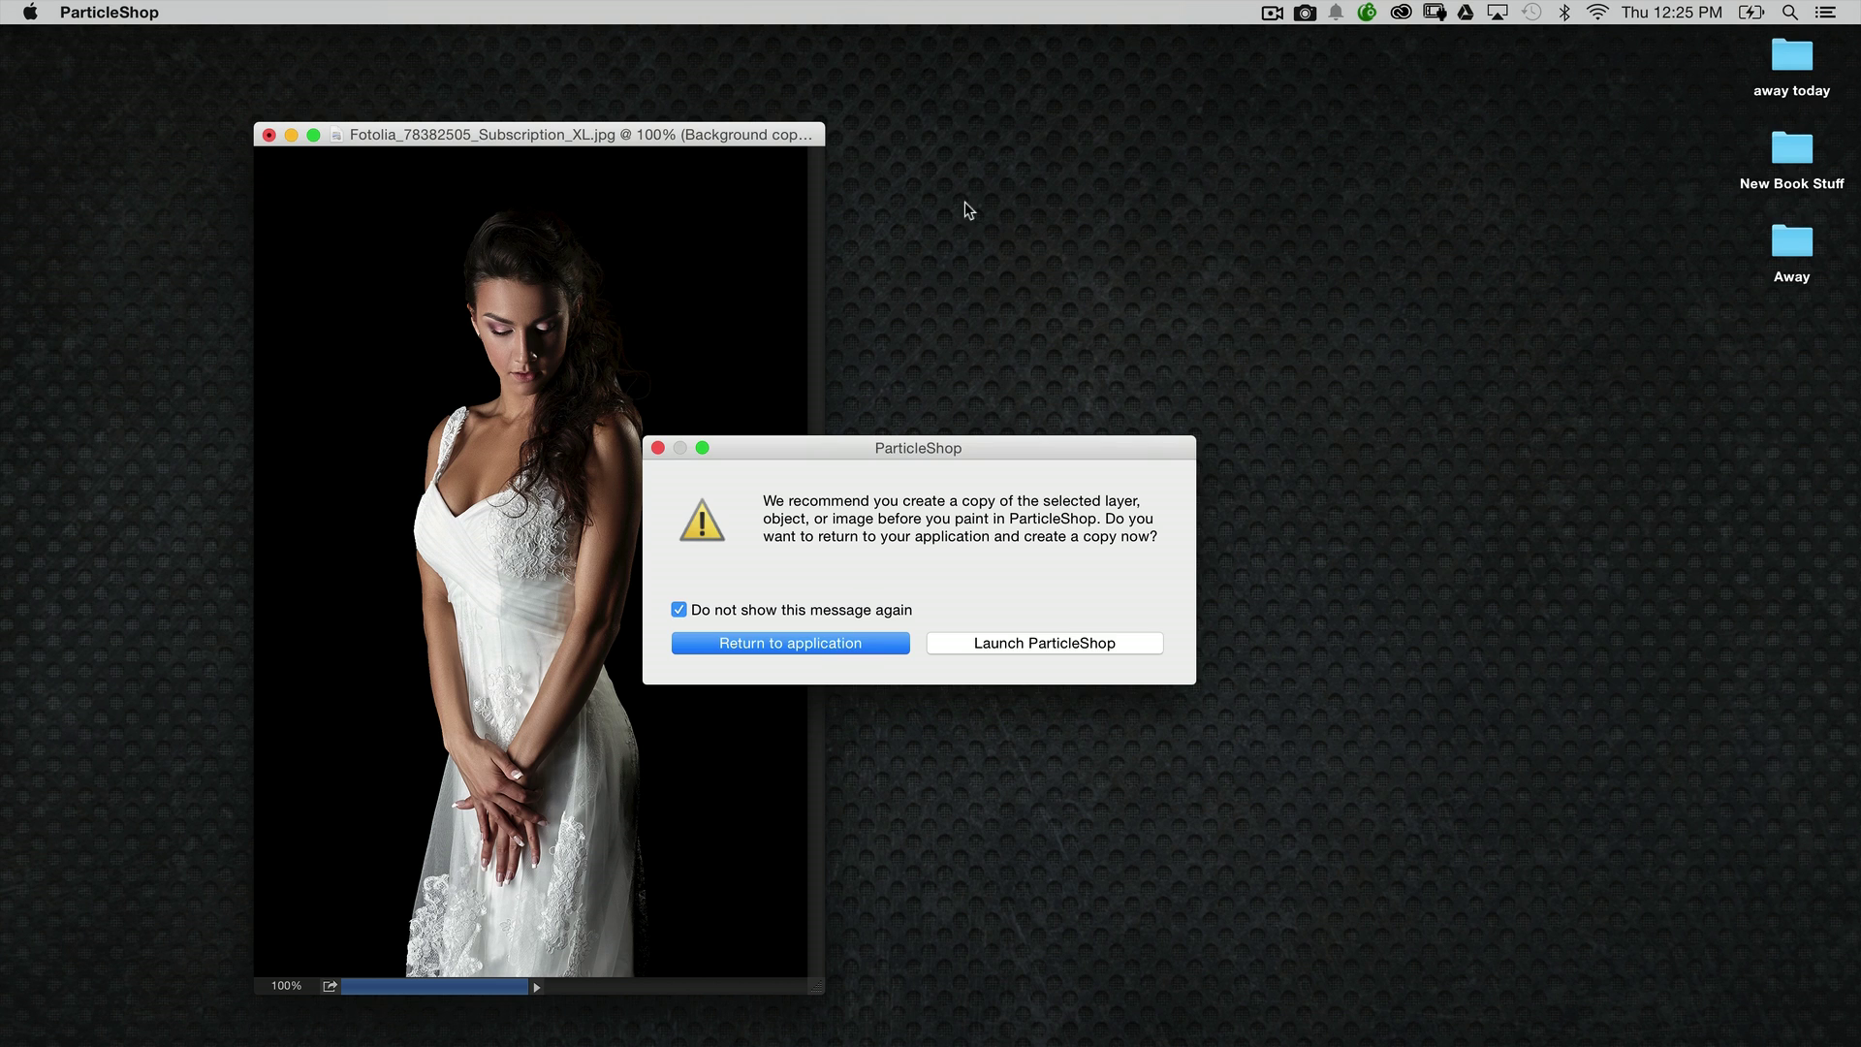
left_click(994, 643)
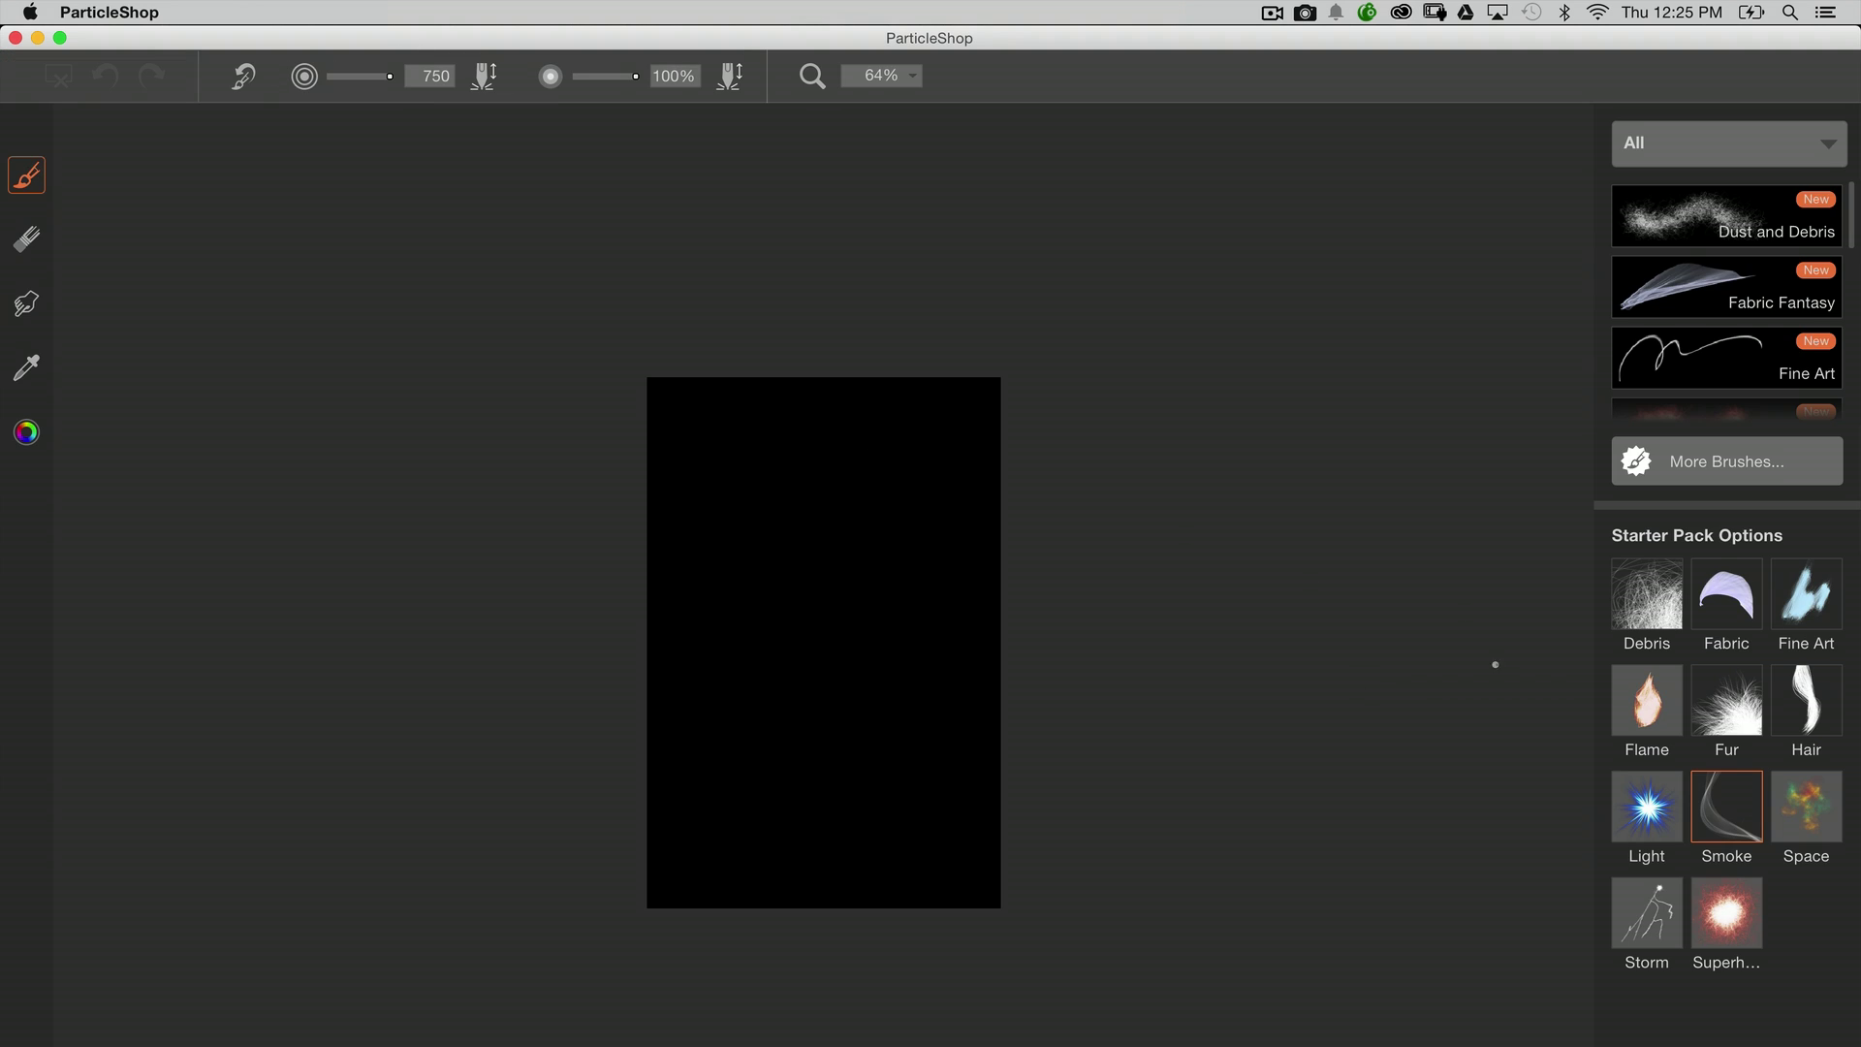
left_click(1732, 618)
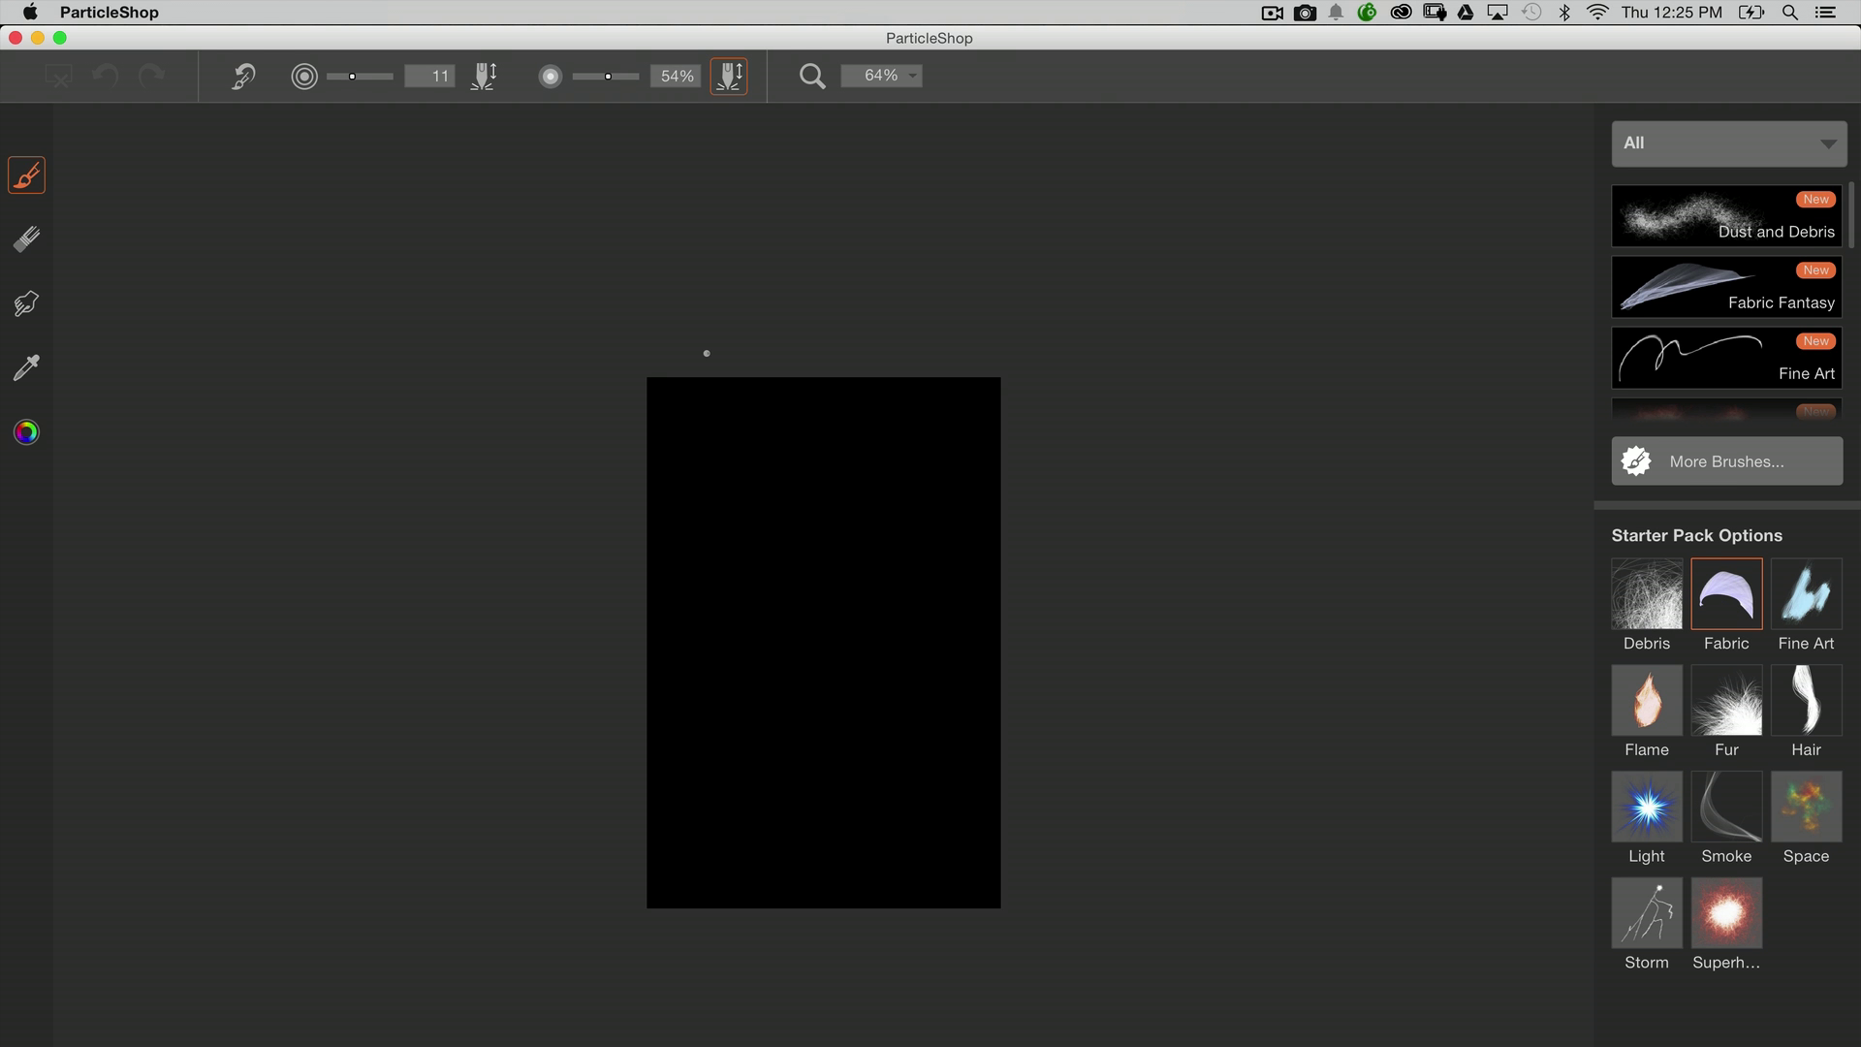
key("super+1")
mouse_move(701, 357)
left_mouse_down()
mouse_move(840, 465)
mouse_move(790, 743)
left_mouse_up()
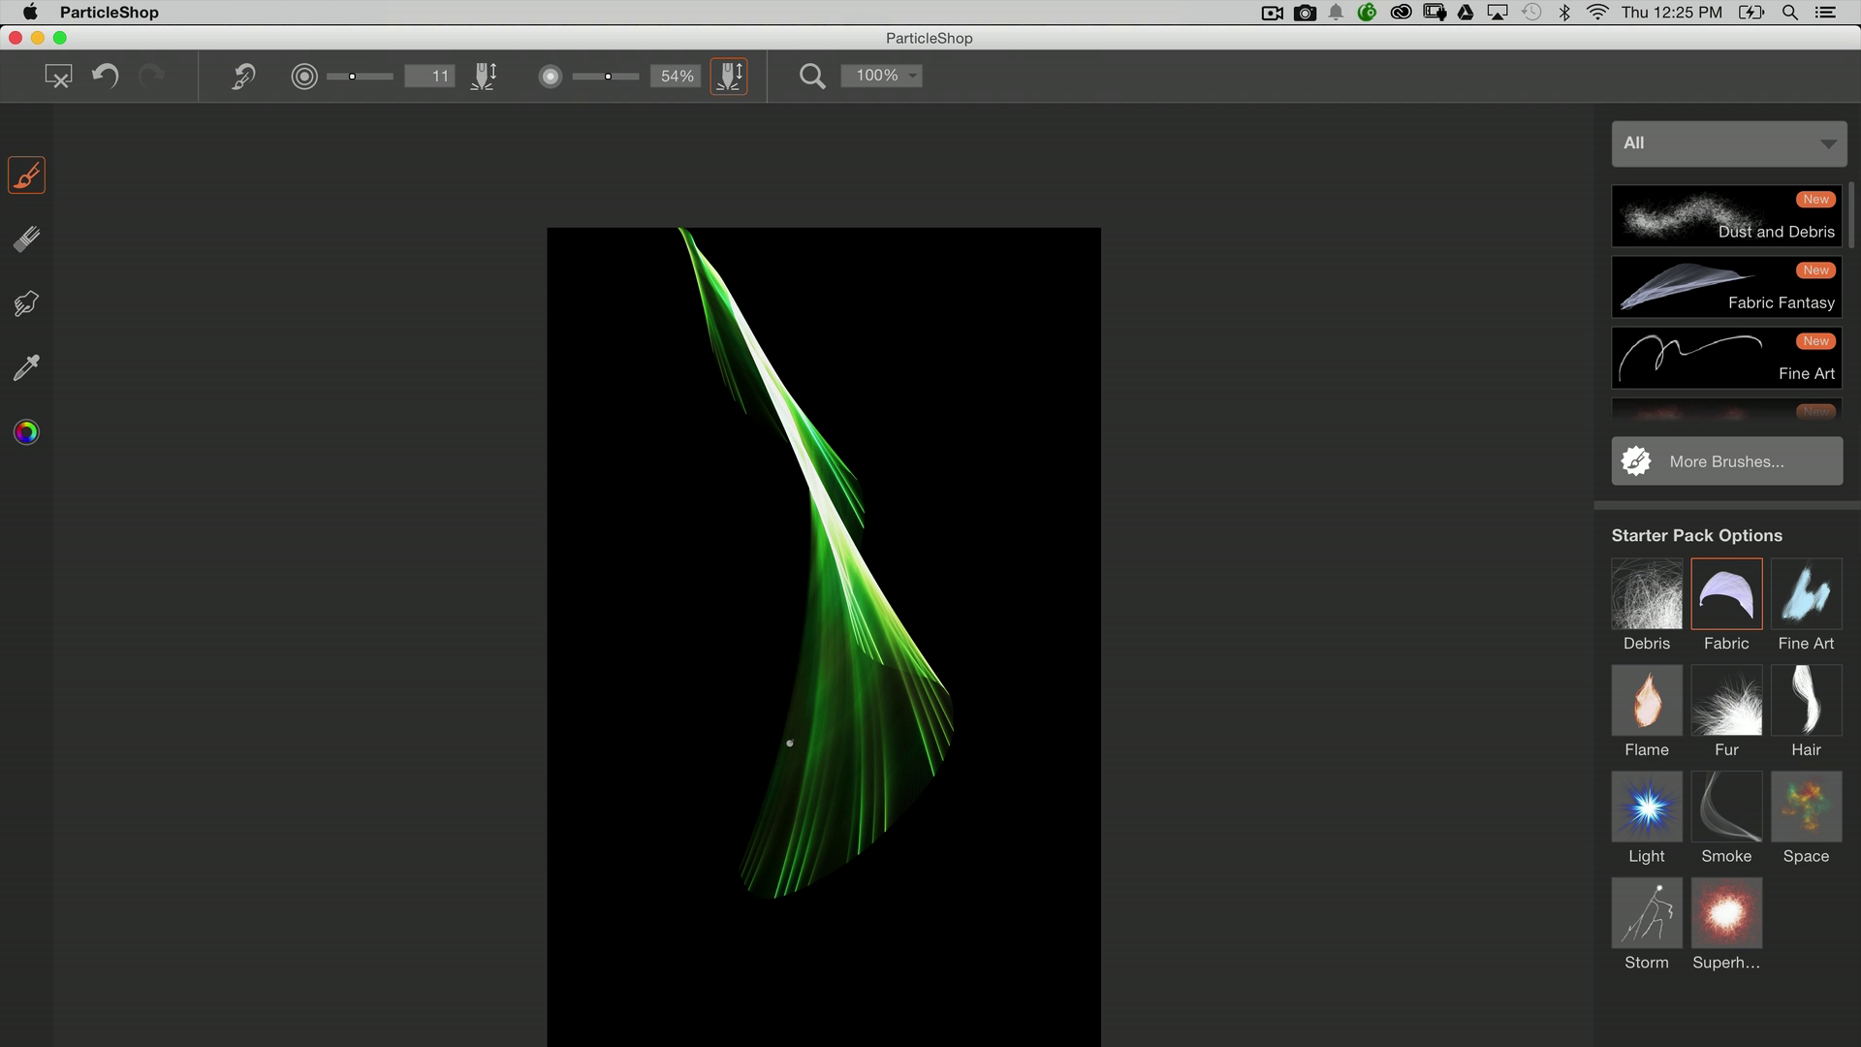
key("super+z")
Step: Set the Fabric brush colour to blue, then test and undo a blue stroke
left_click(26, 433)
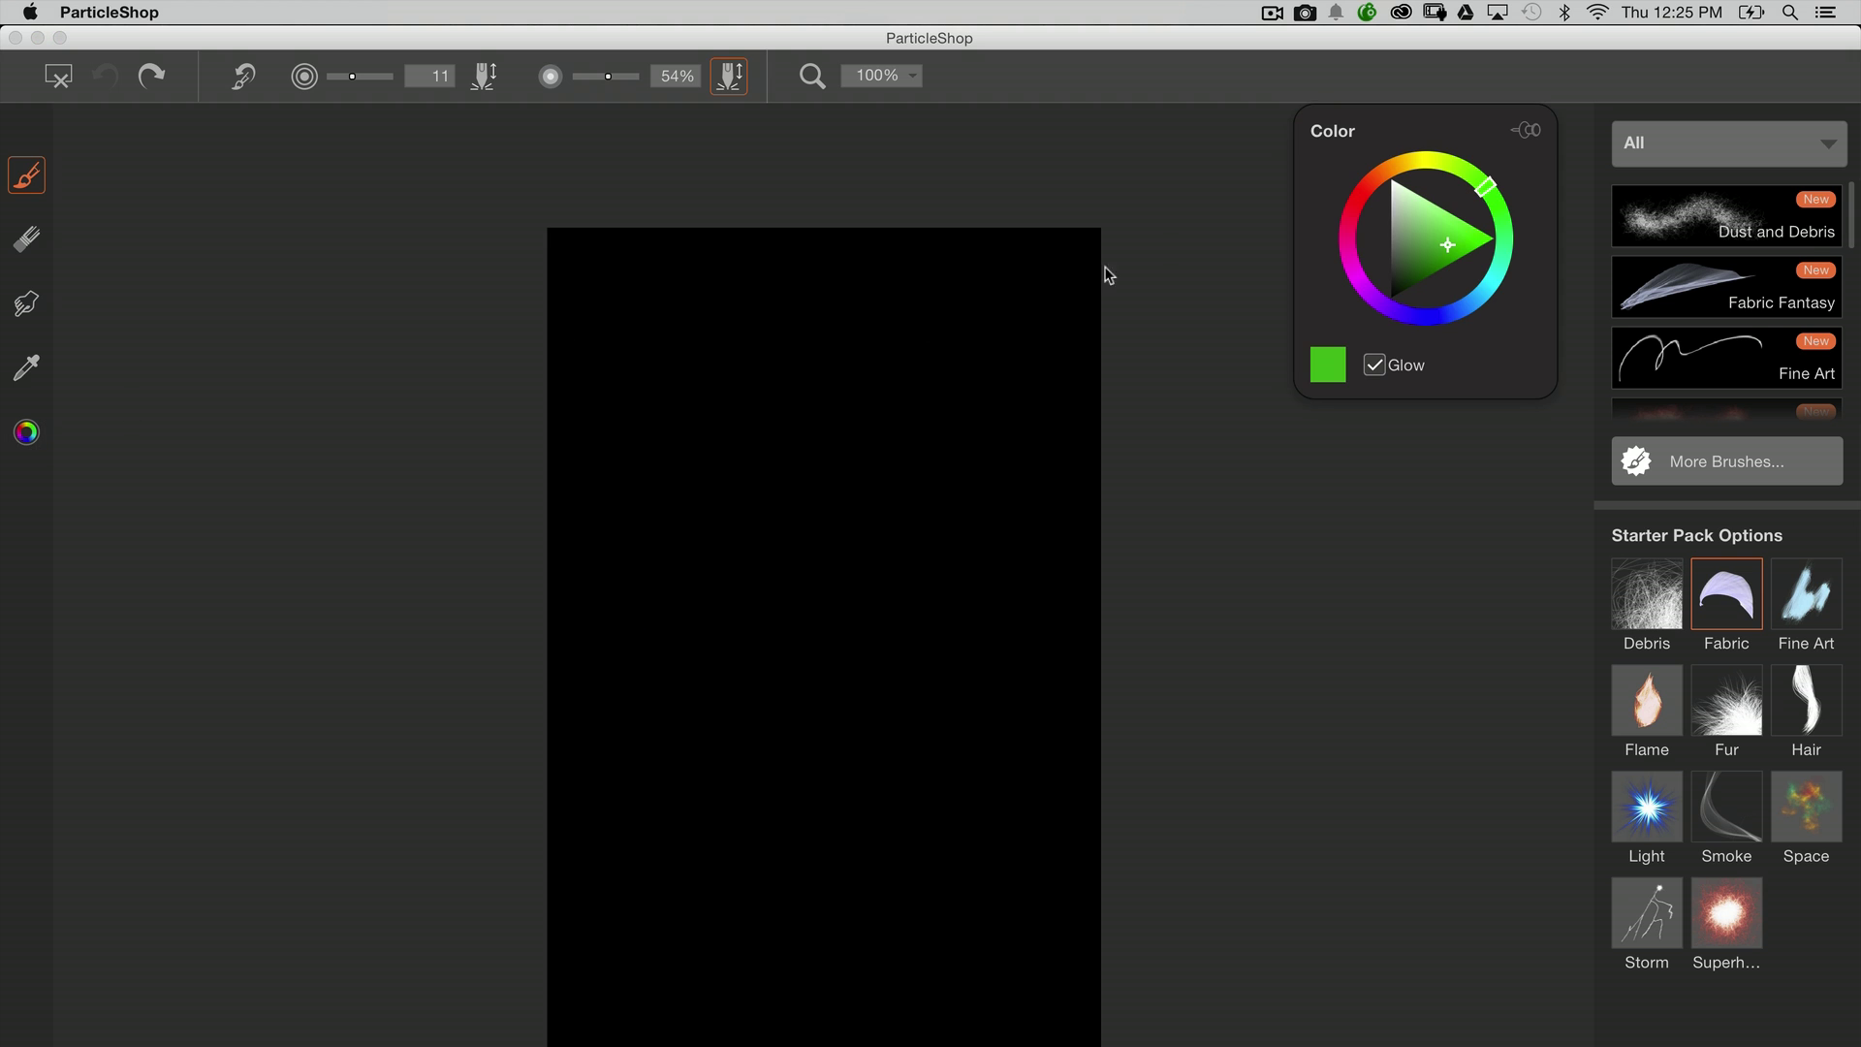
left_click(1454, 308)
left_click(1446, 234)
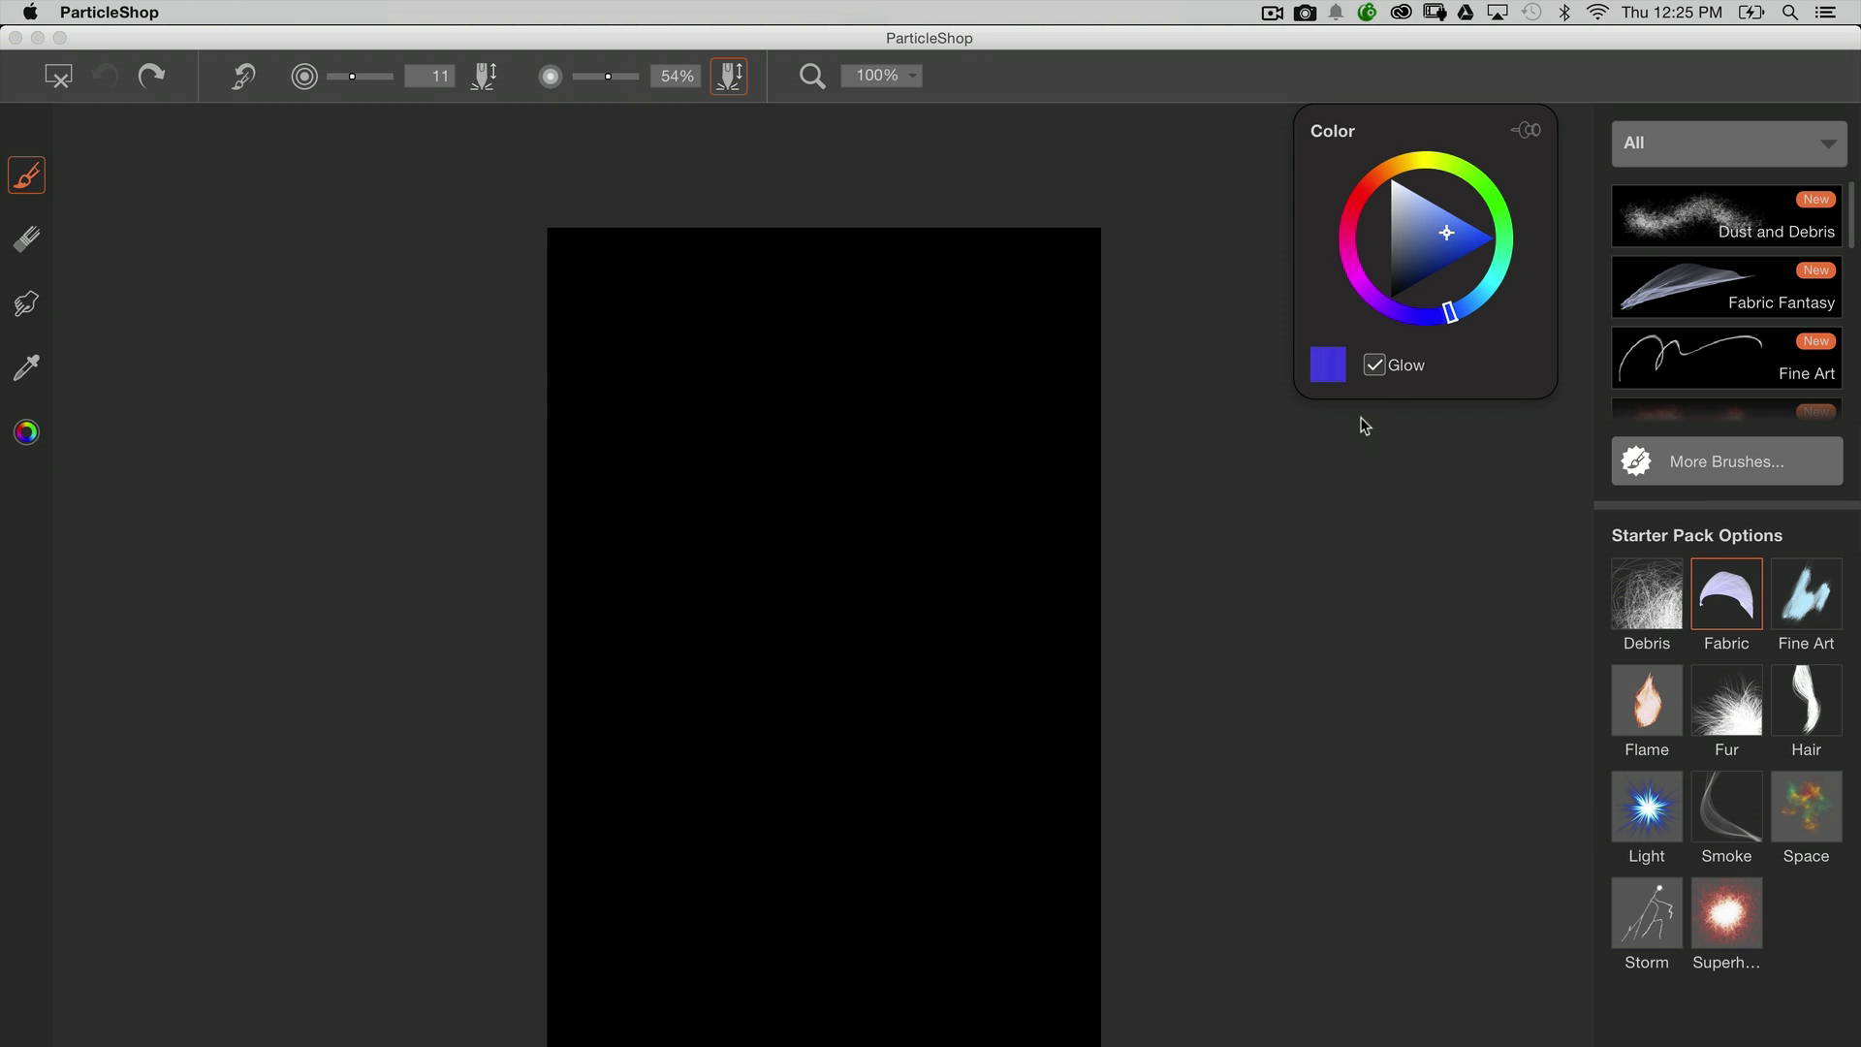
left_click(1196, 470)
mouse_move(842, 398)
left_mouse_down()
mouse_move(827, 586)
mouse_move(723, 715)
left_mouse_up()
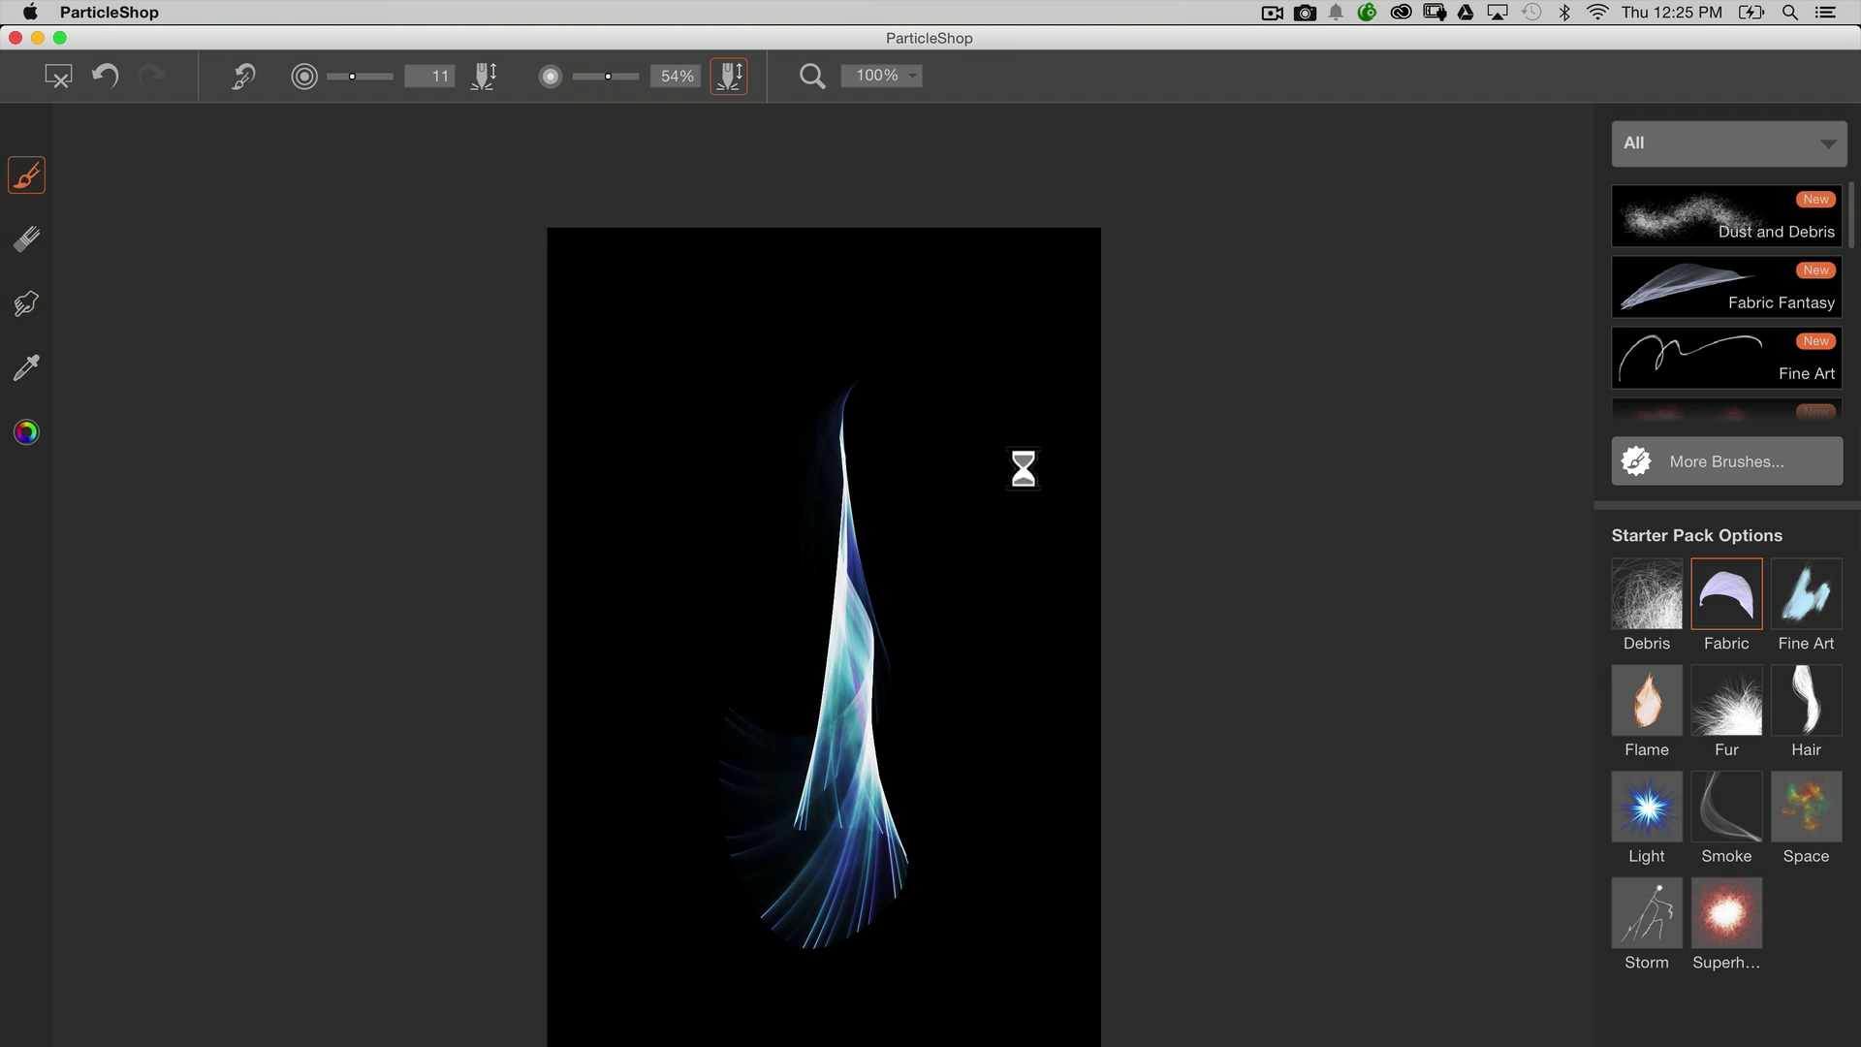
key("super+z")
Step: Lower the brush opacity to 18% and paint a large blue fabric swirl
left_click(26, 432)
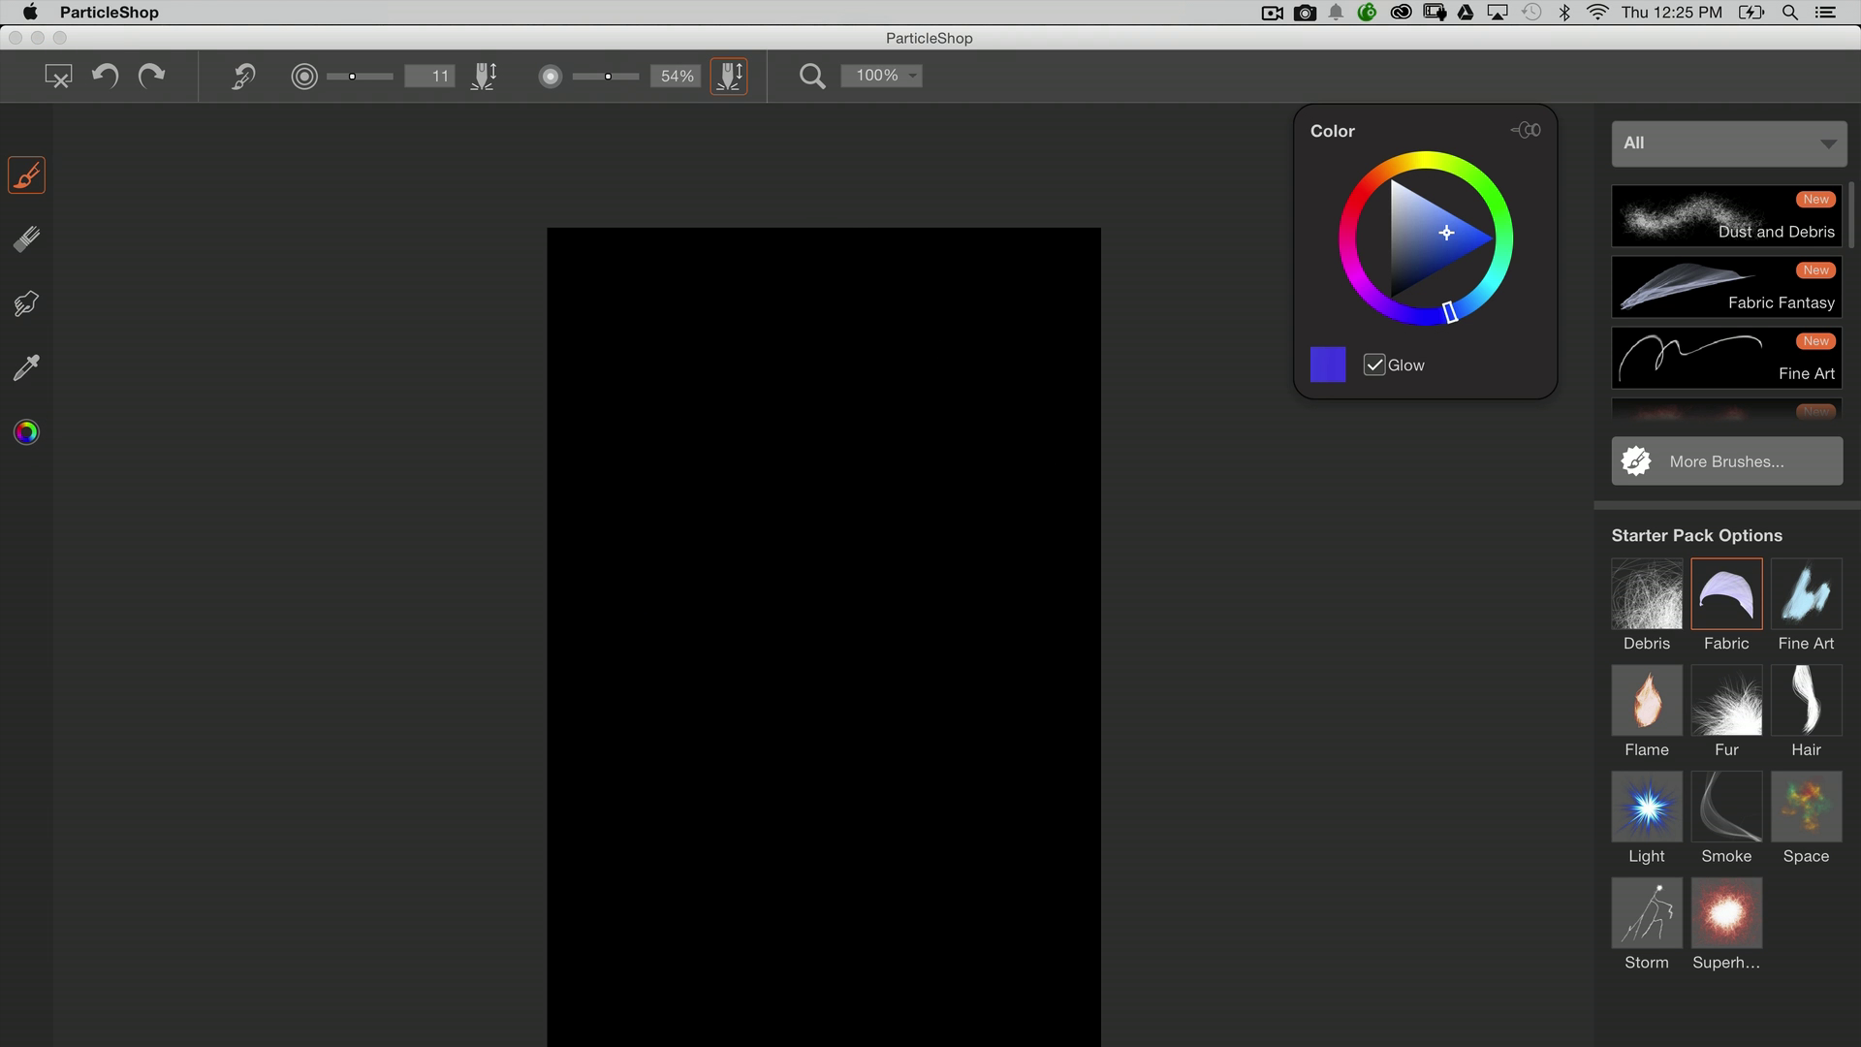
left_click(893, 209)
left_click_drag(609, 76, 592, 77)
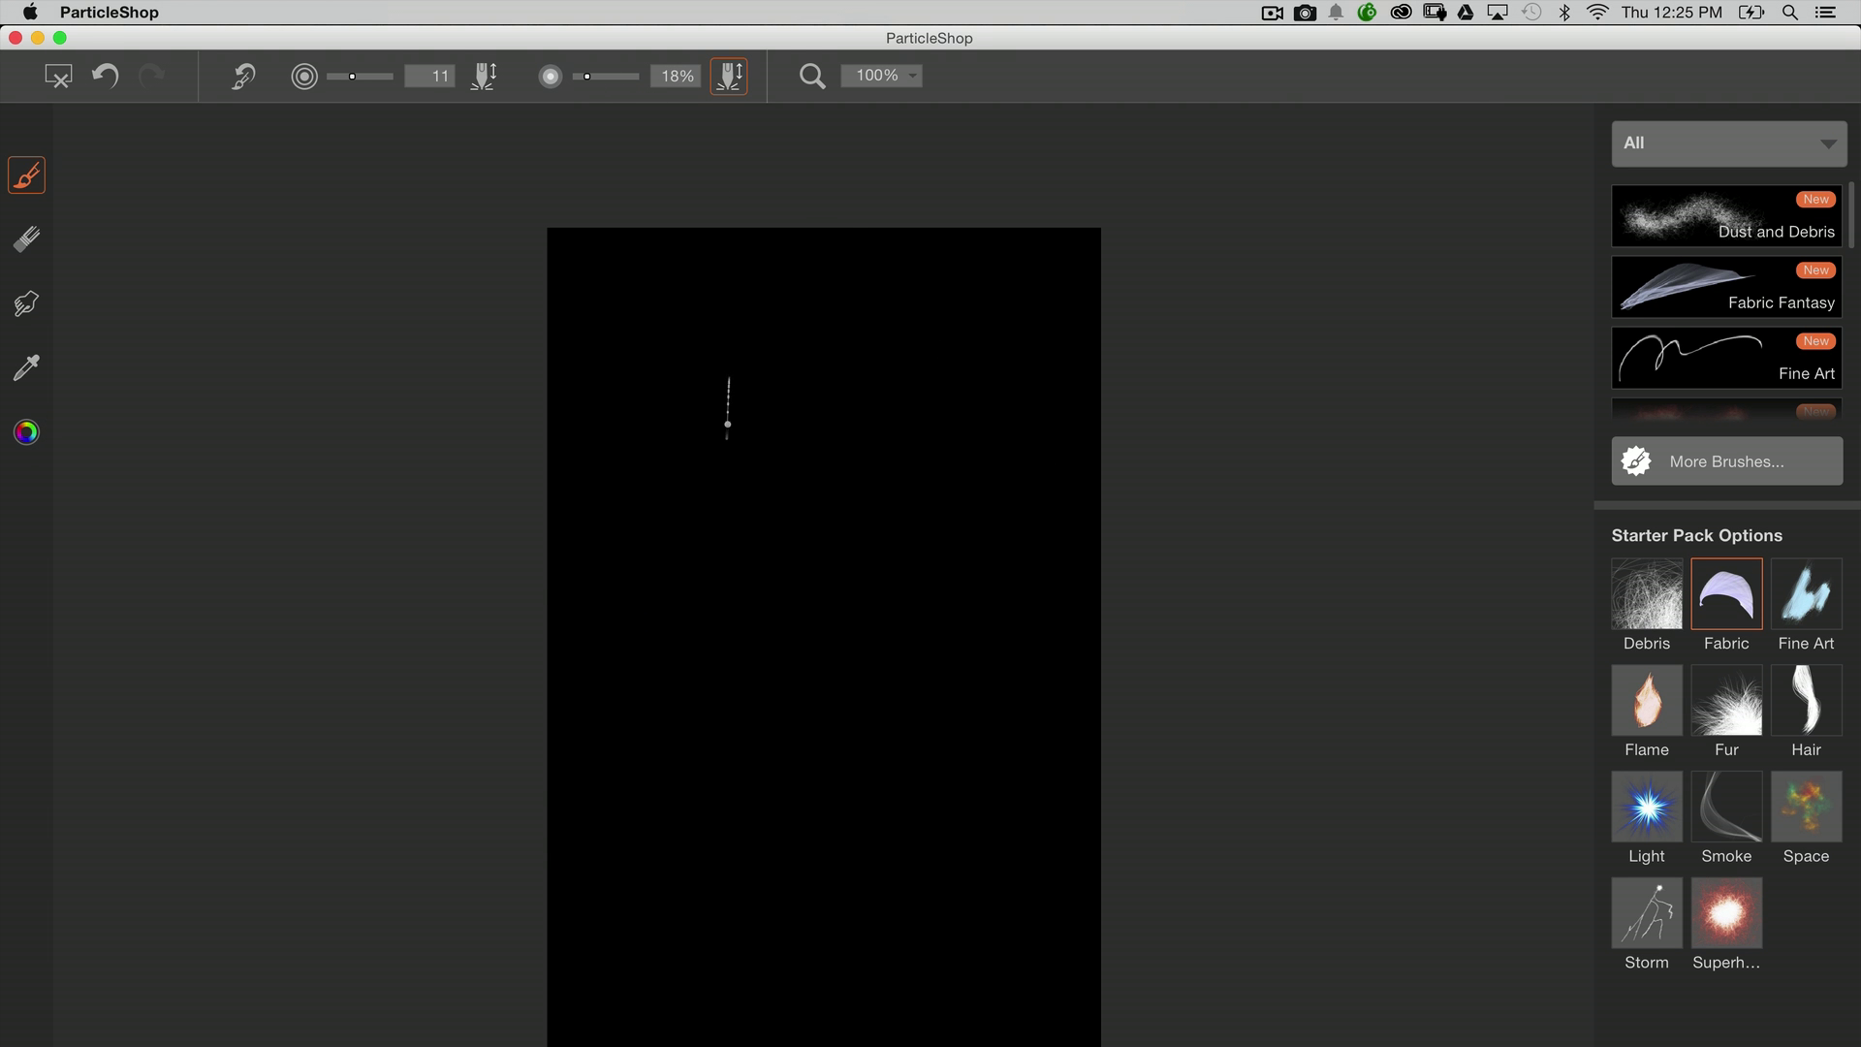
mouse_move(728, 424)
left_mouse_down()
mouse_move(990, 653)
mouse_move(686, 707)
left_mouse_up()
key("super+z")
mouse_move(759, 360)
left_mouse_down()
mouse_move(789, 258)
mouse_move(782, 422)
mouse_move(665, 615)
left_mouse_up()
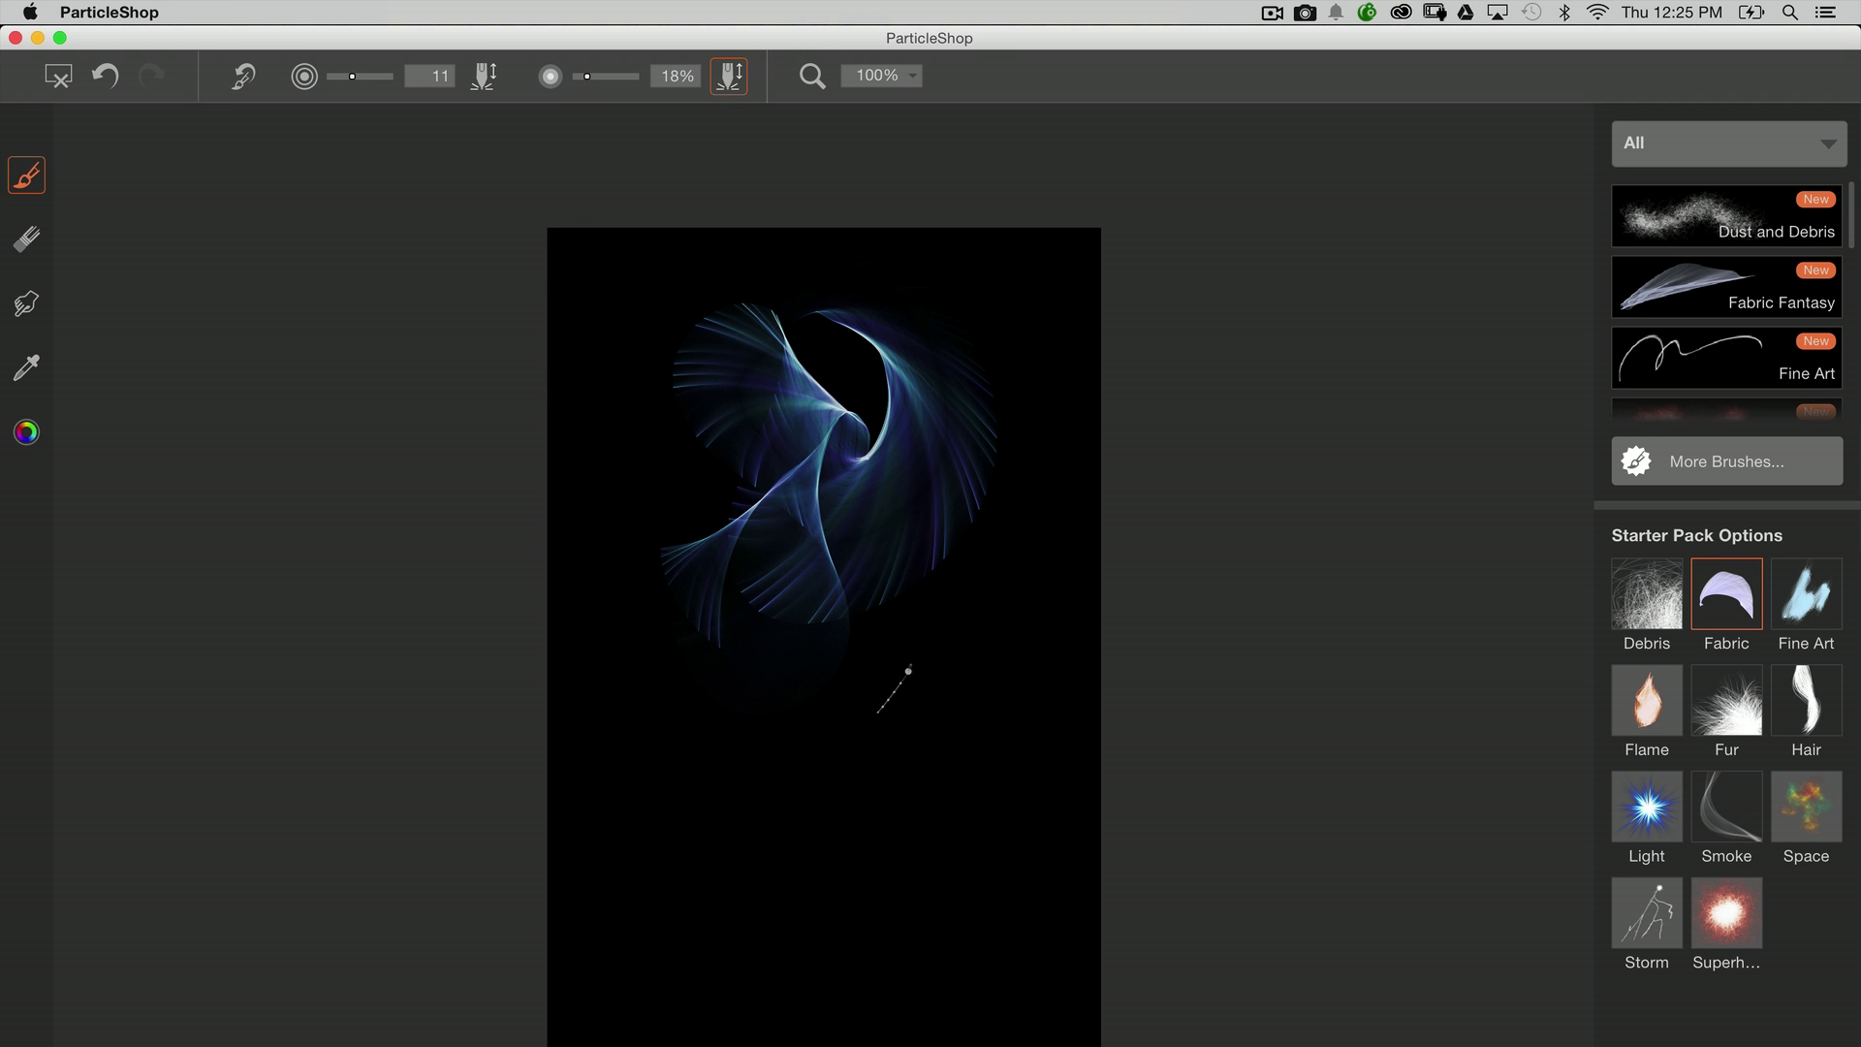
Step: Paint blue fabric swirls across the upper and lower canvas, then apply saving only brushstrokes
mouse_move(908, 670)
left_mouse_down()
mouse_move(977, 963)
mouse_move(677, 839)
mouse_move(873, 763)
mouse_move(713, 1042)
left_mouse_up()
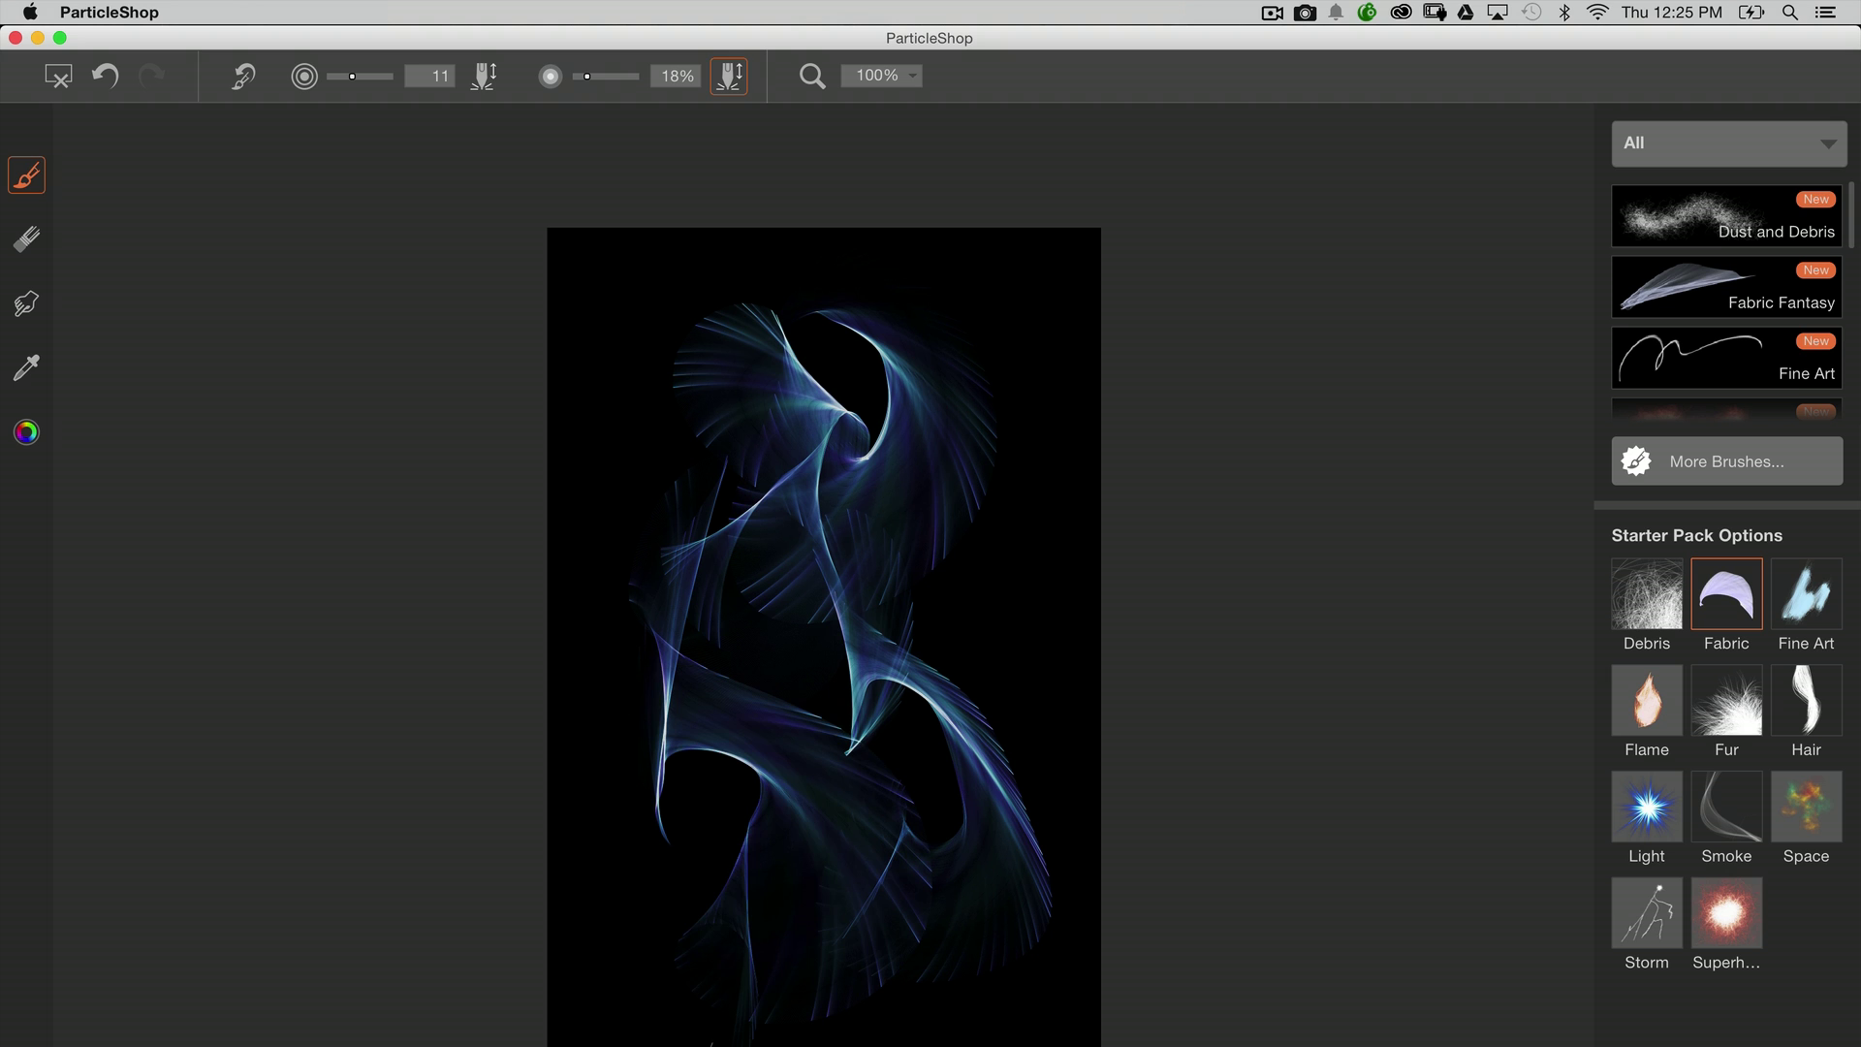
mouse_move(698, 242)
left_mouse_down()
mouse_move(873, 291)
mouse_move(1095, 533)
left_mouse_up()
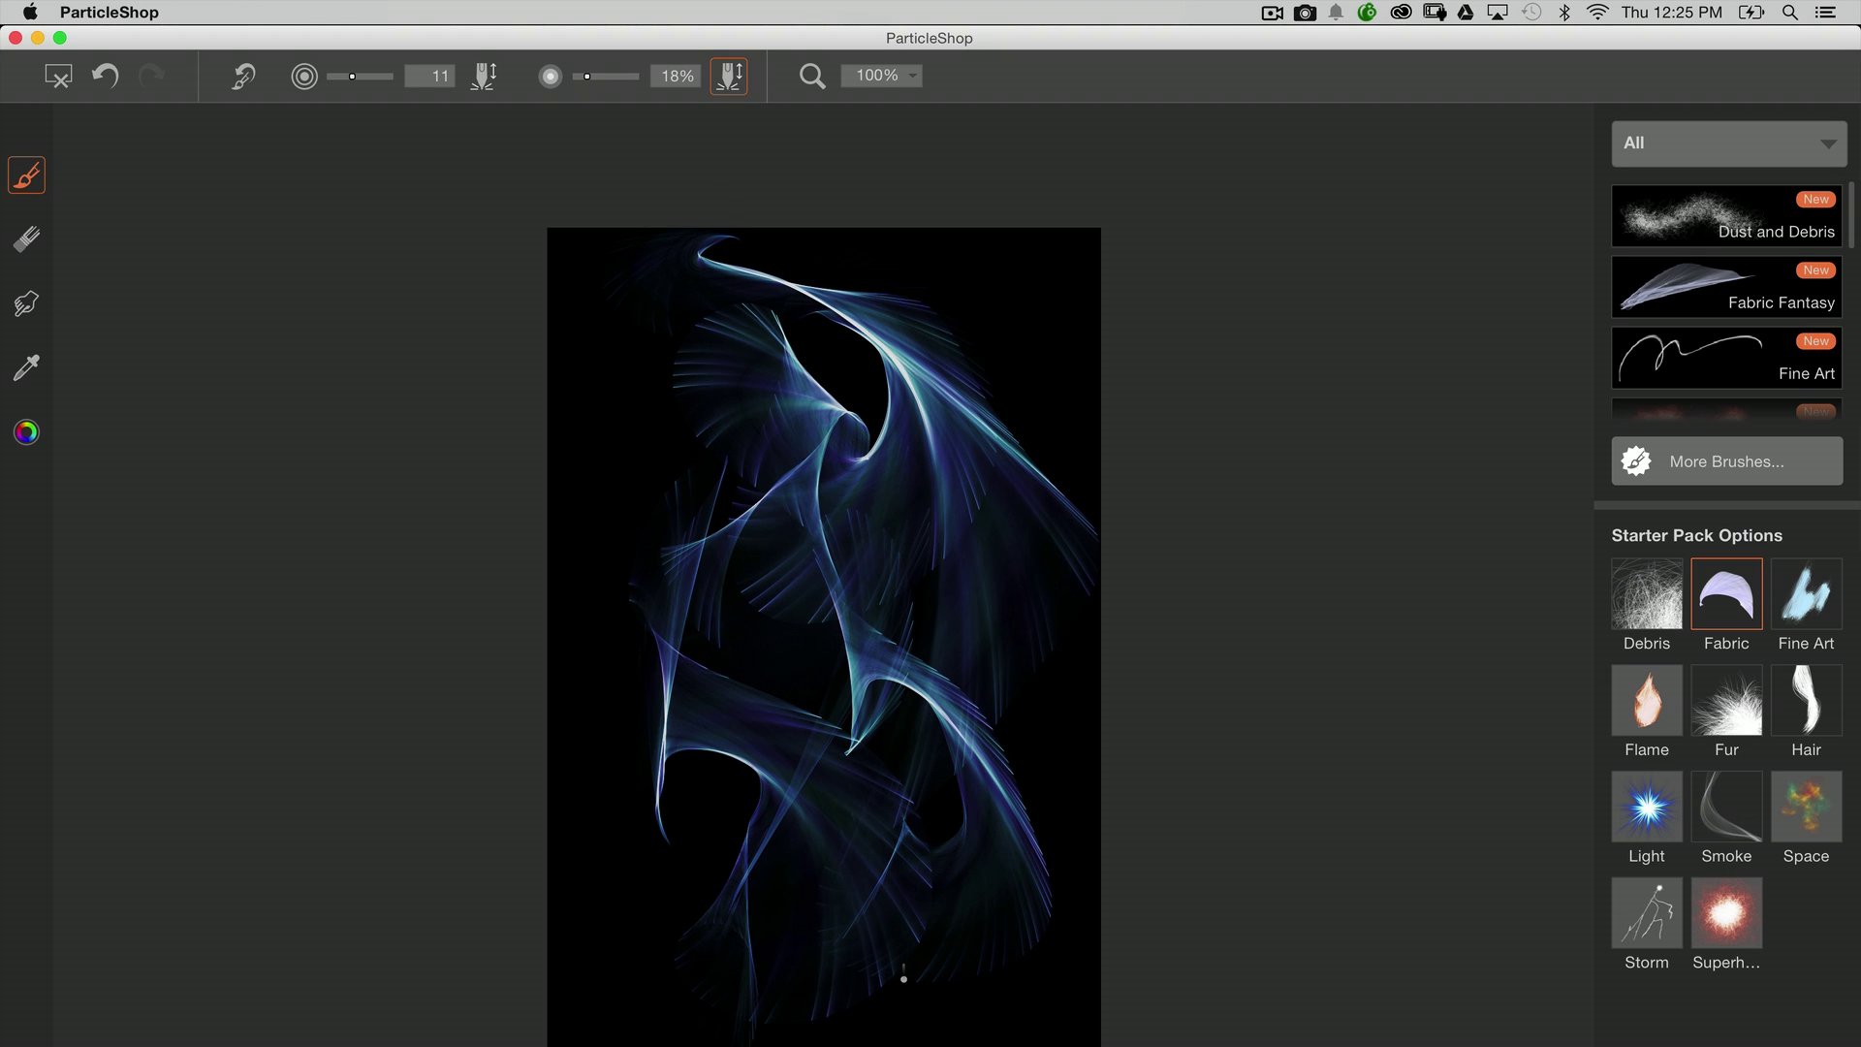
mouse_move(903, 975)
left_mouse_down()
mouse_move(756, 853)
mouse_move(969, 989)
mouse_move(776, 969)
mouse_move(797, 1037)
left_mouse_up()
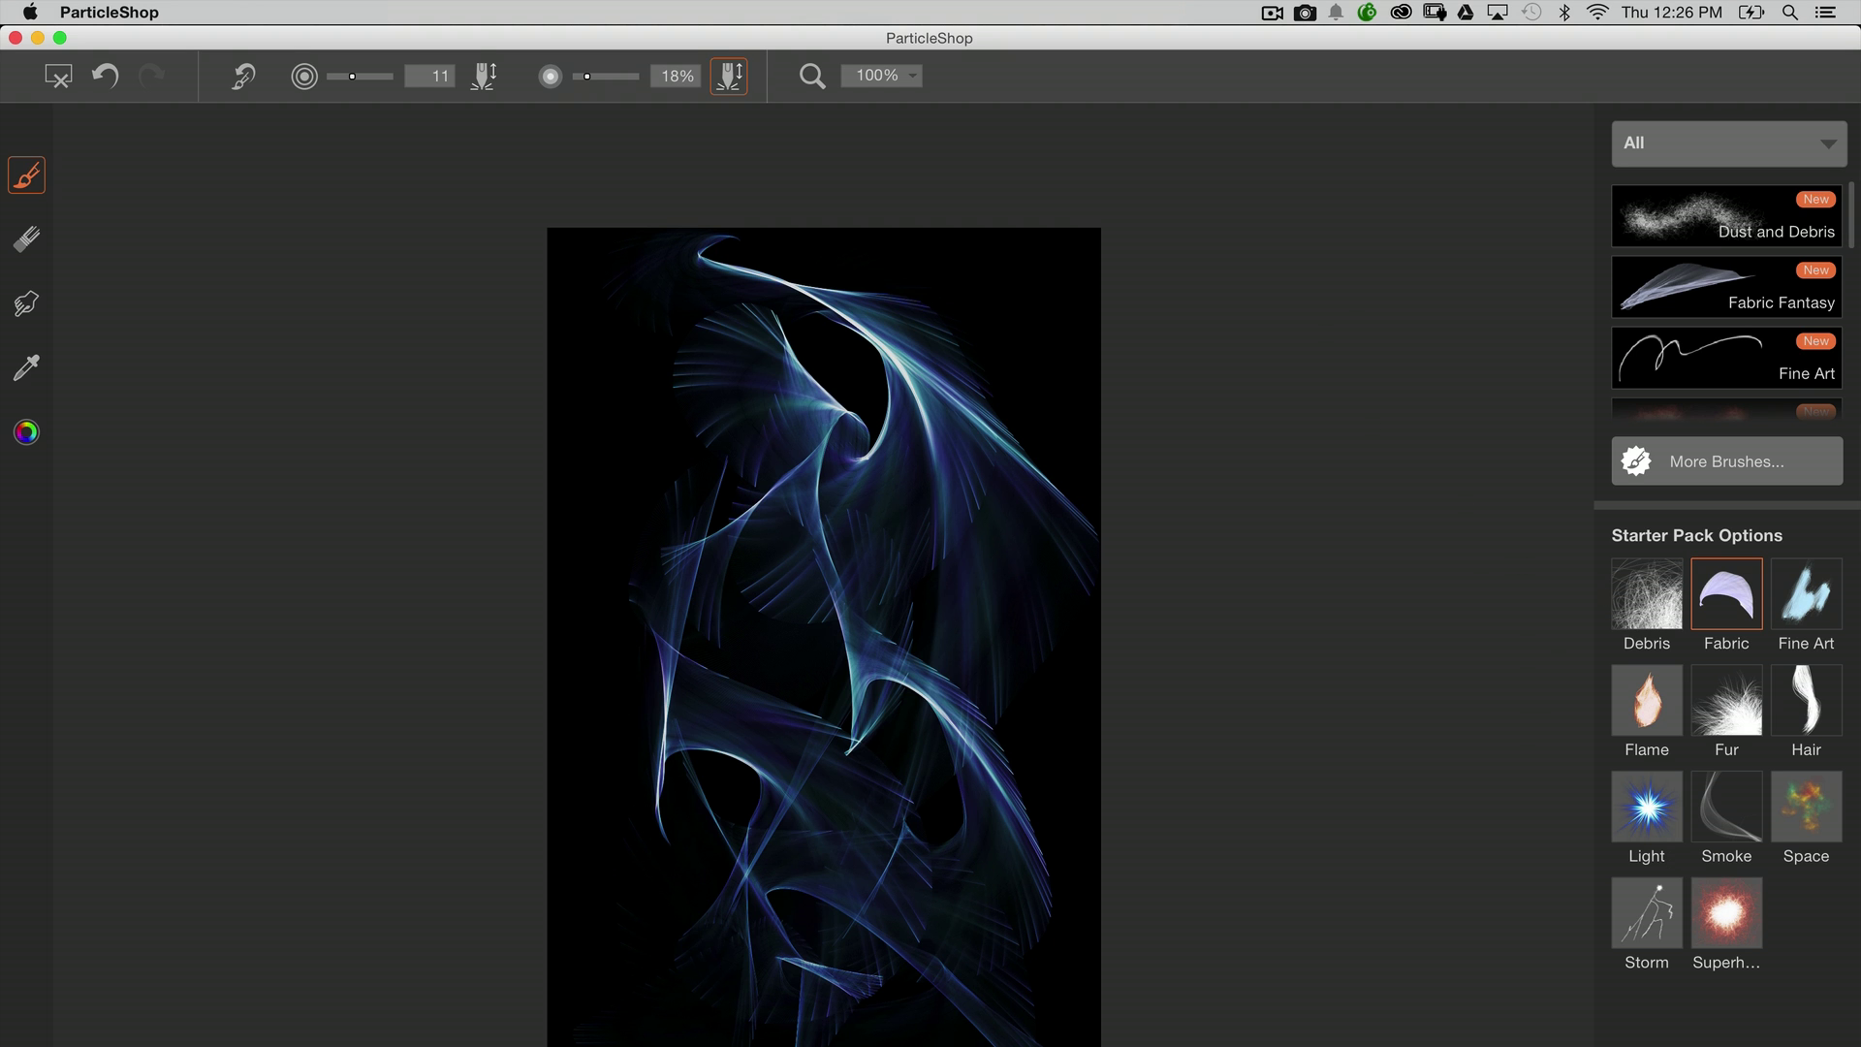
key("super+w")
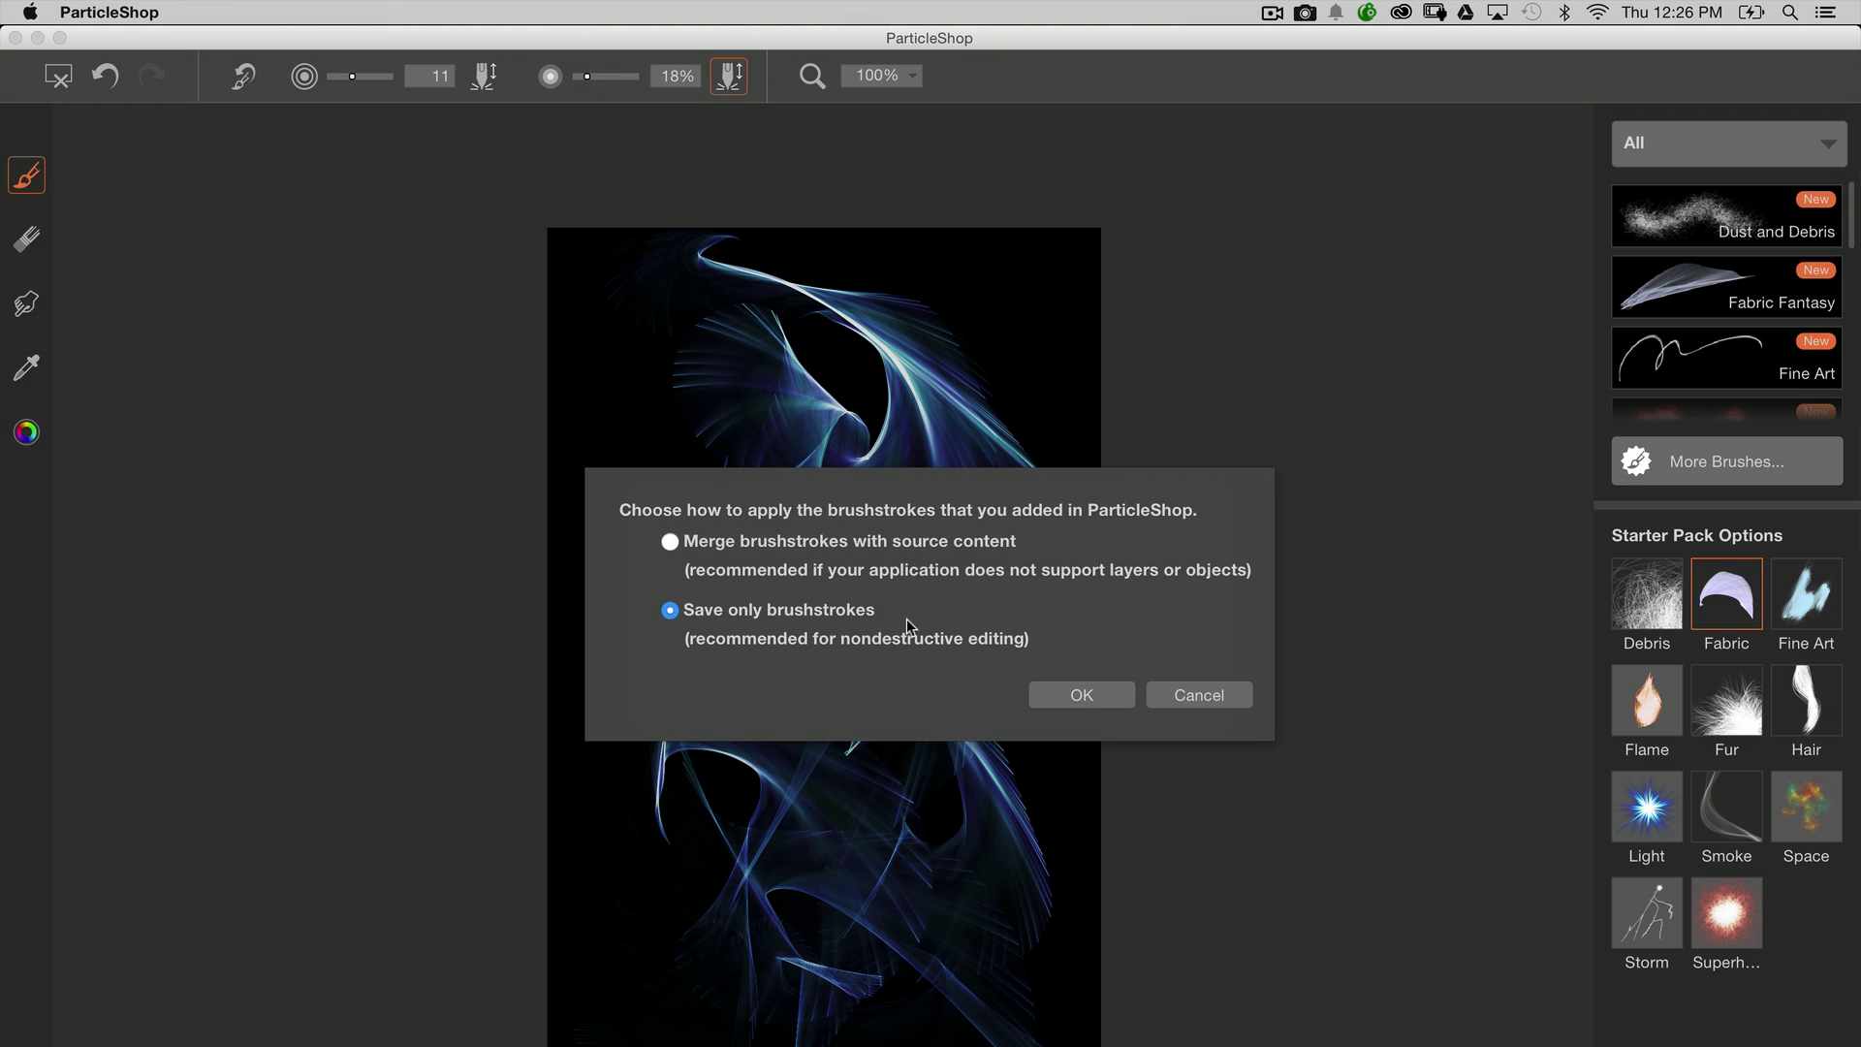
left_click(1083, 698)
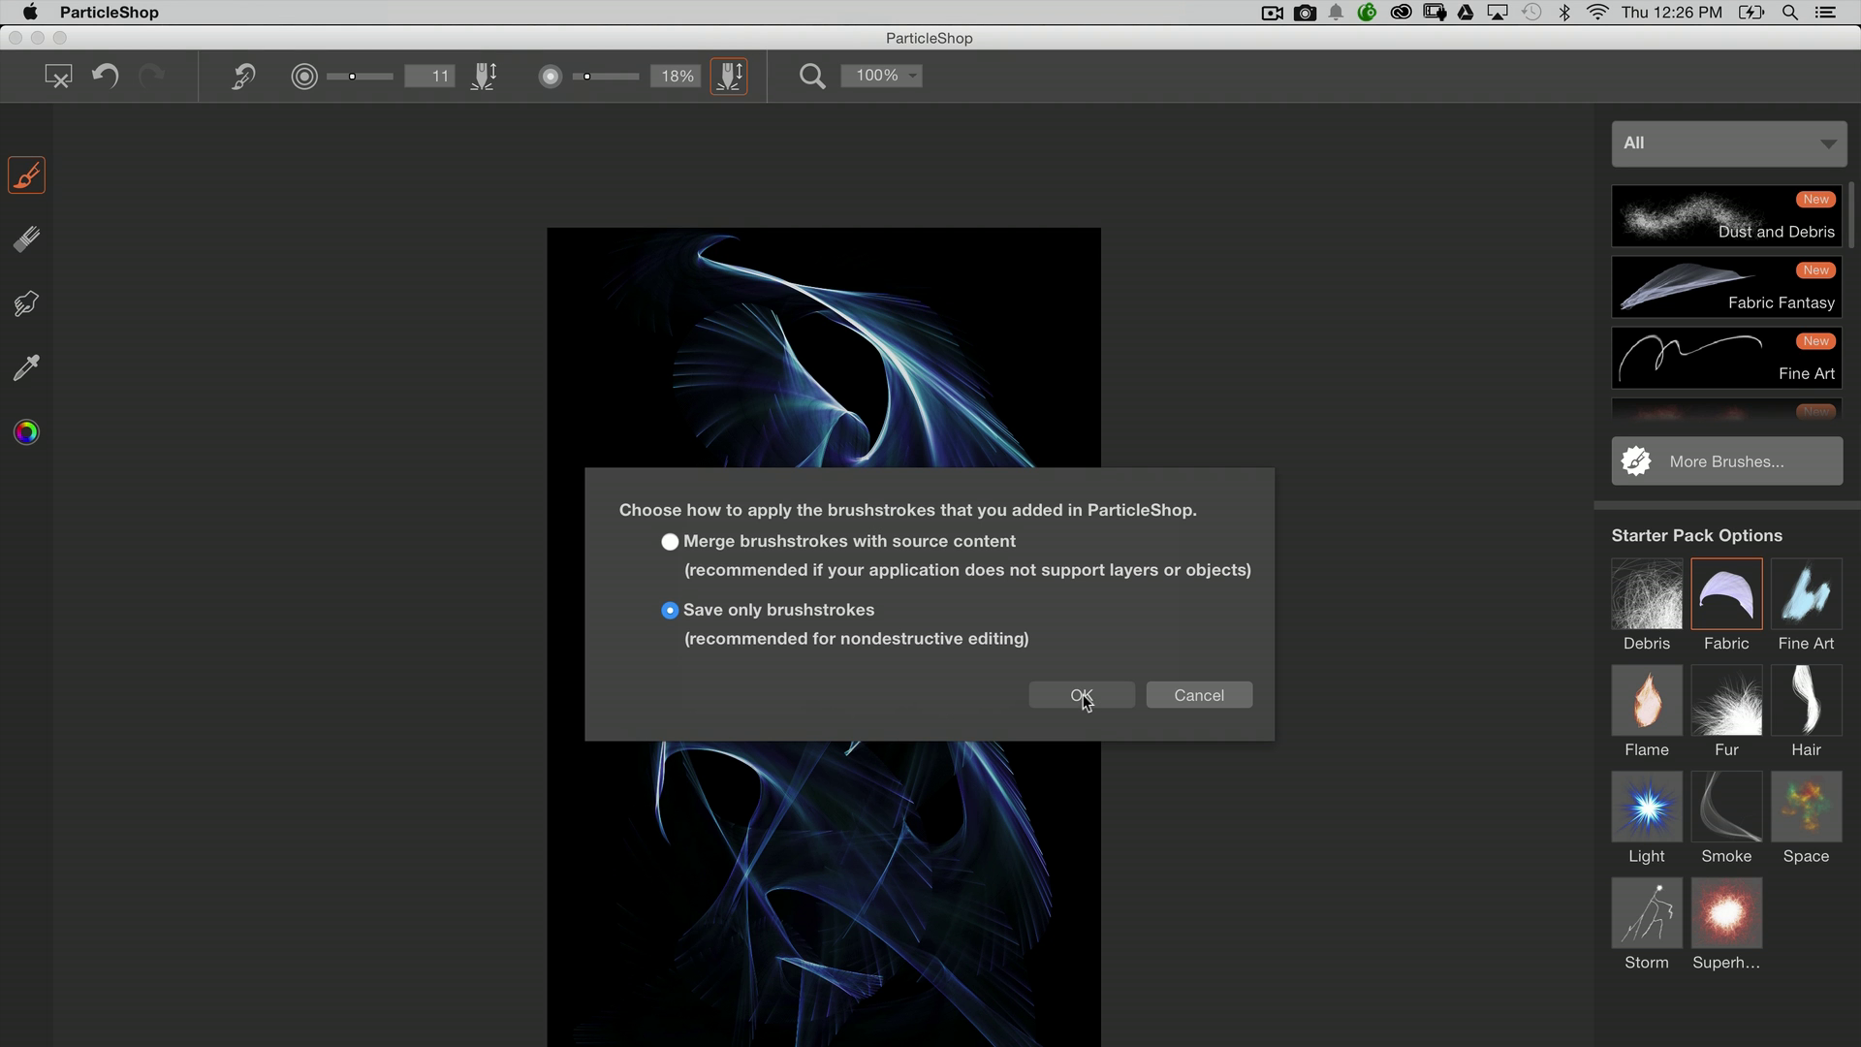
Step: Confirm saving only the brushstrokes, inspect them without the black, and nudge the swirls left
left_click(1083, 696)
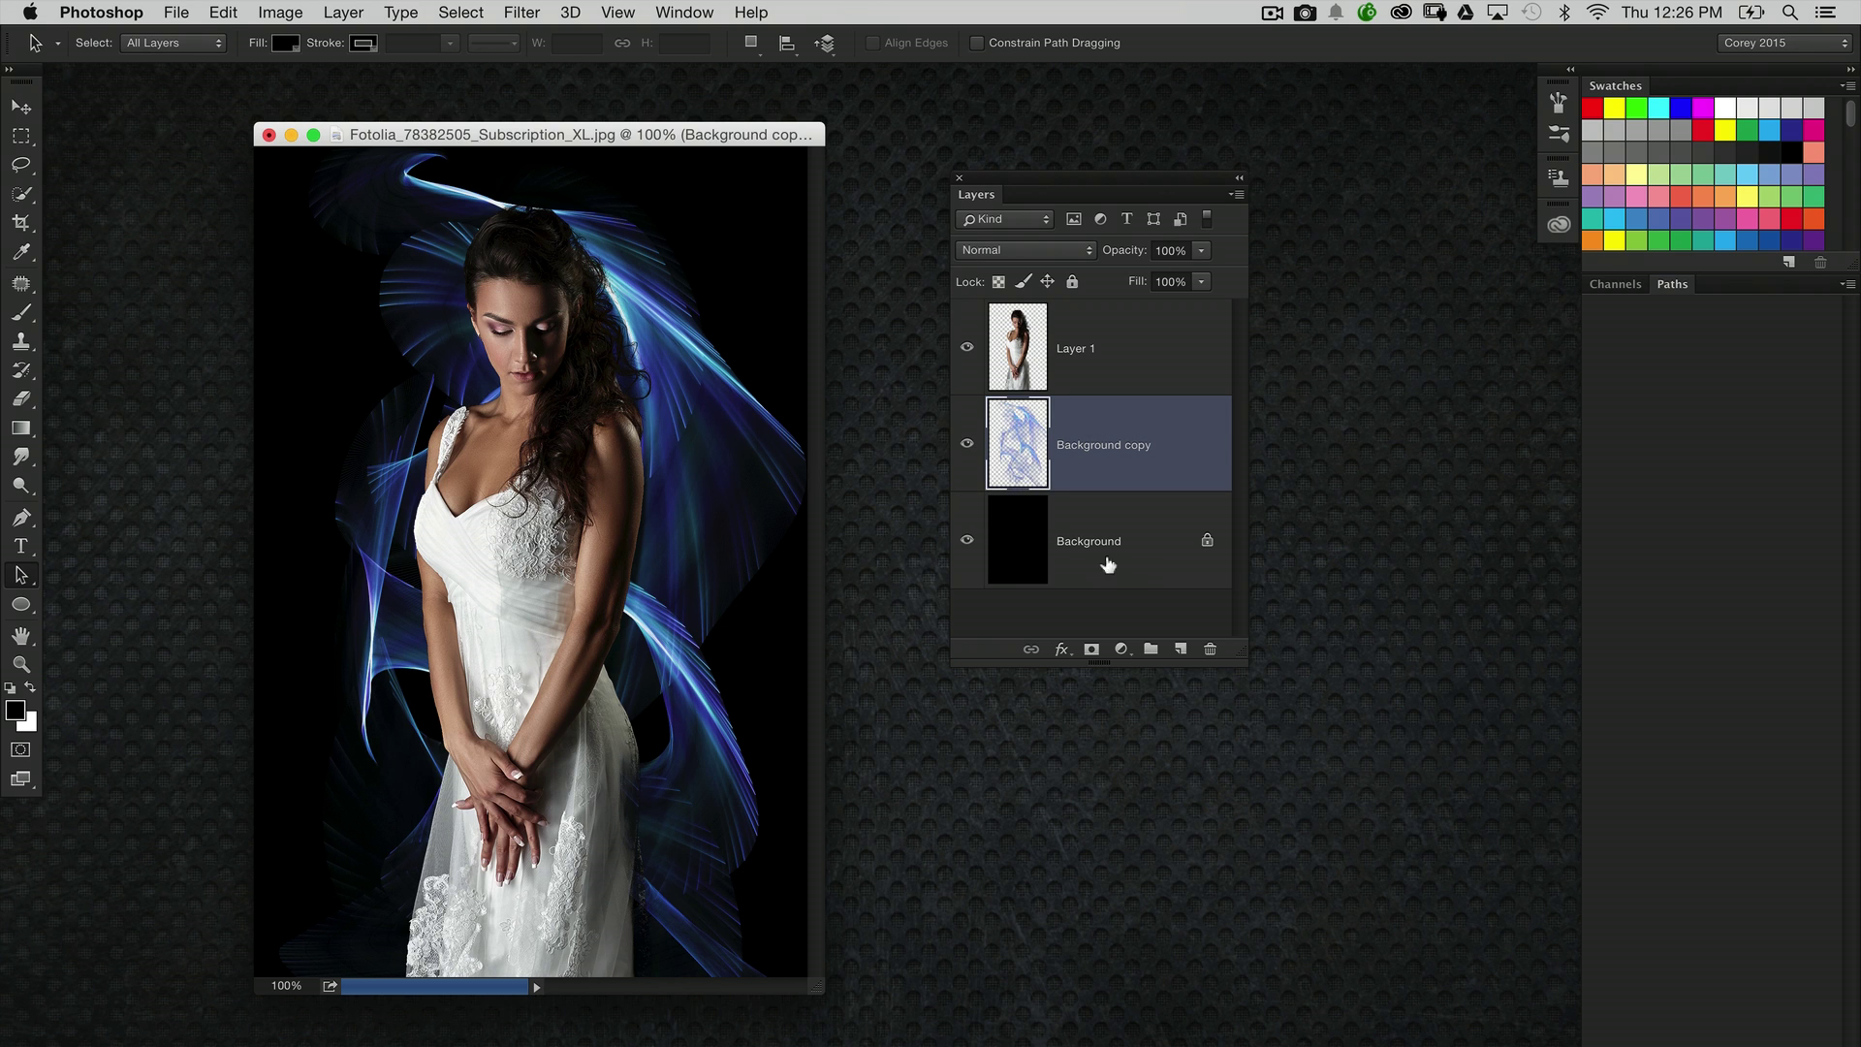
left_click(966, 540)
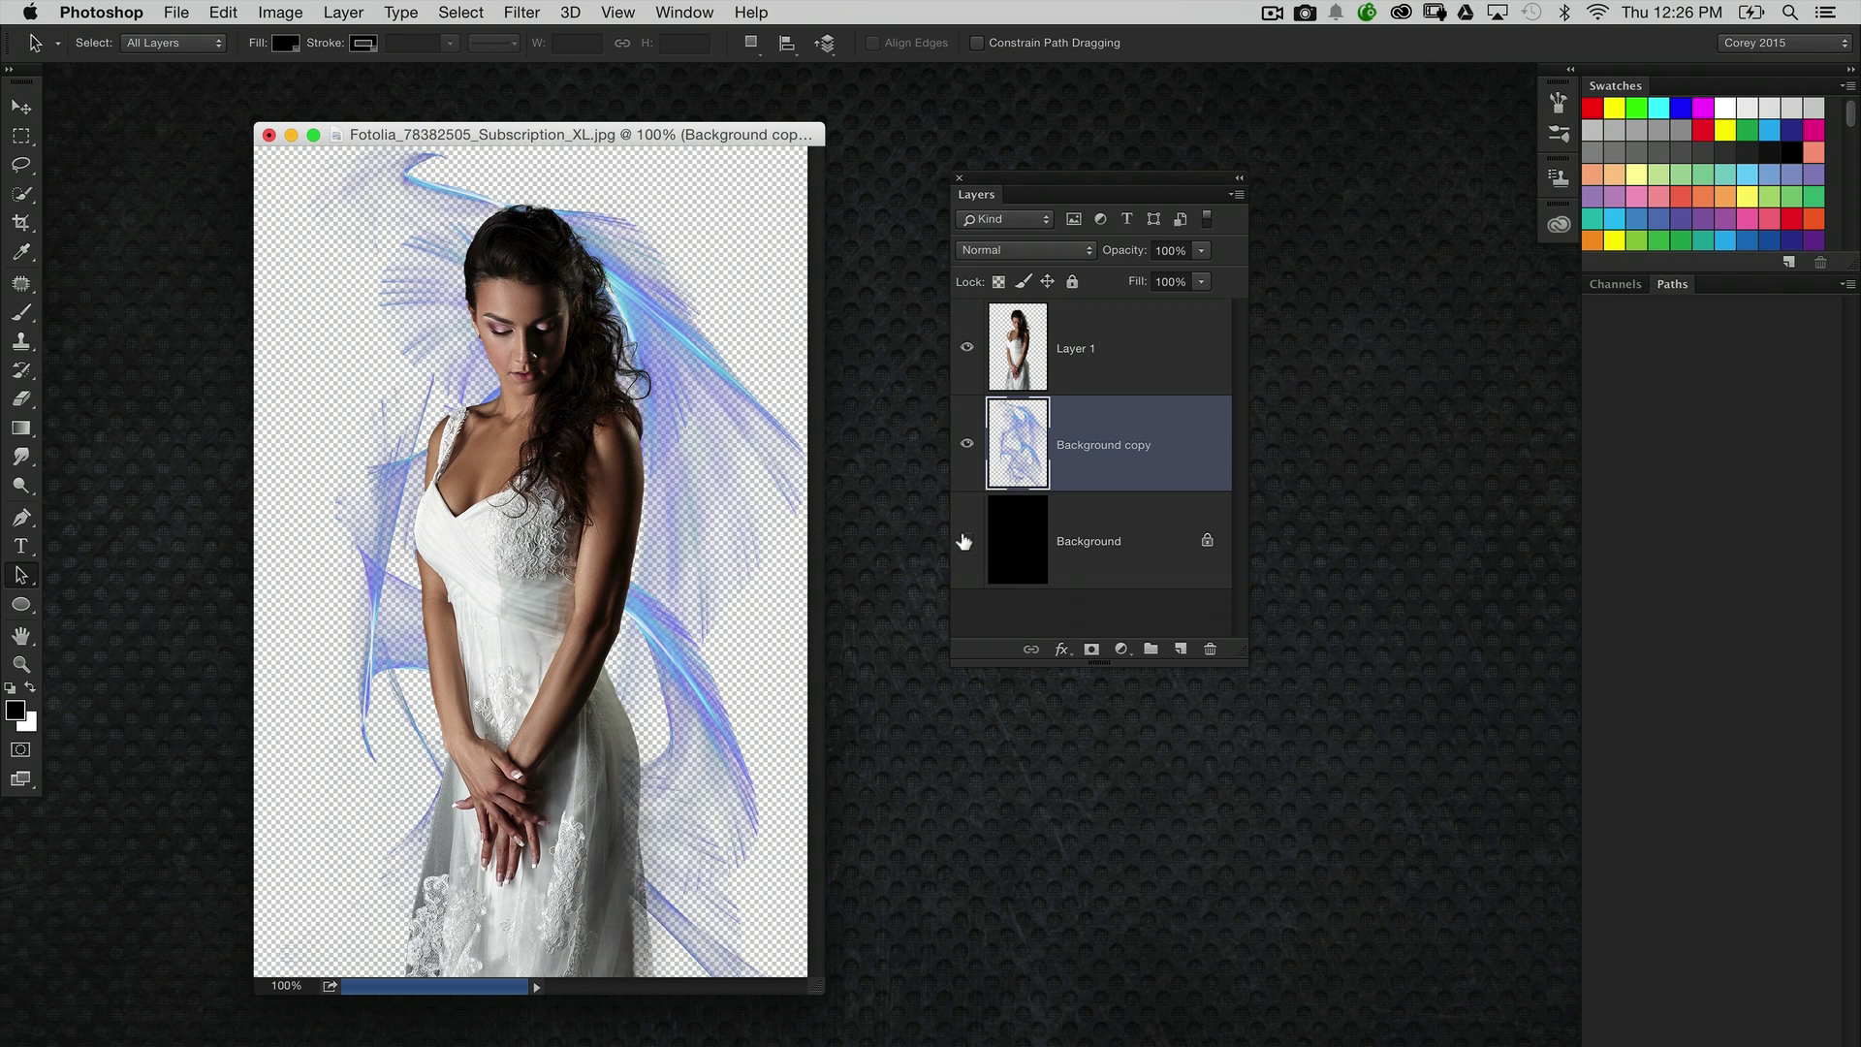
left_click(967, 540)
key("v")
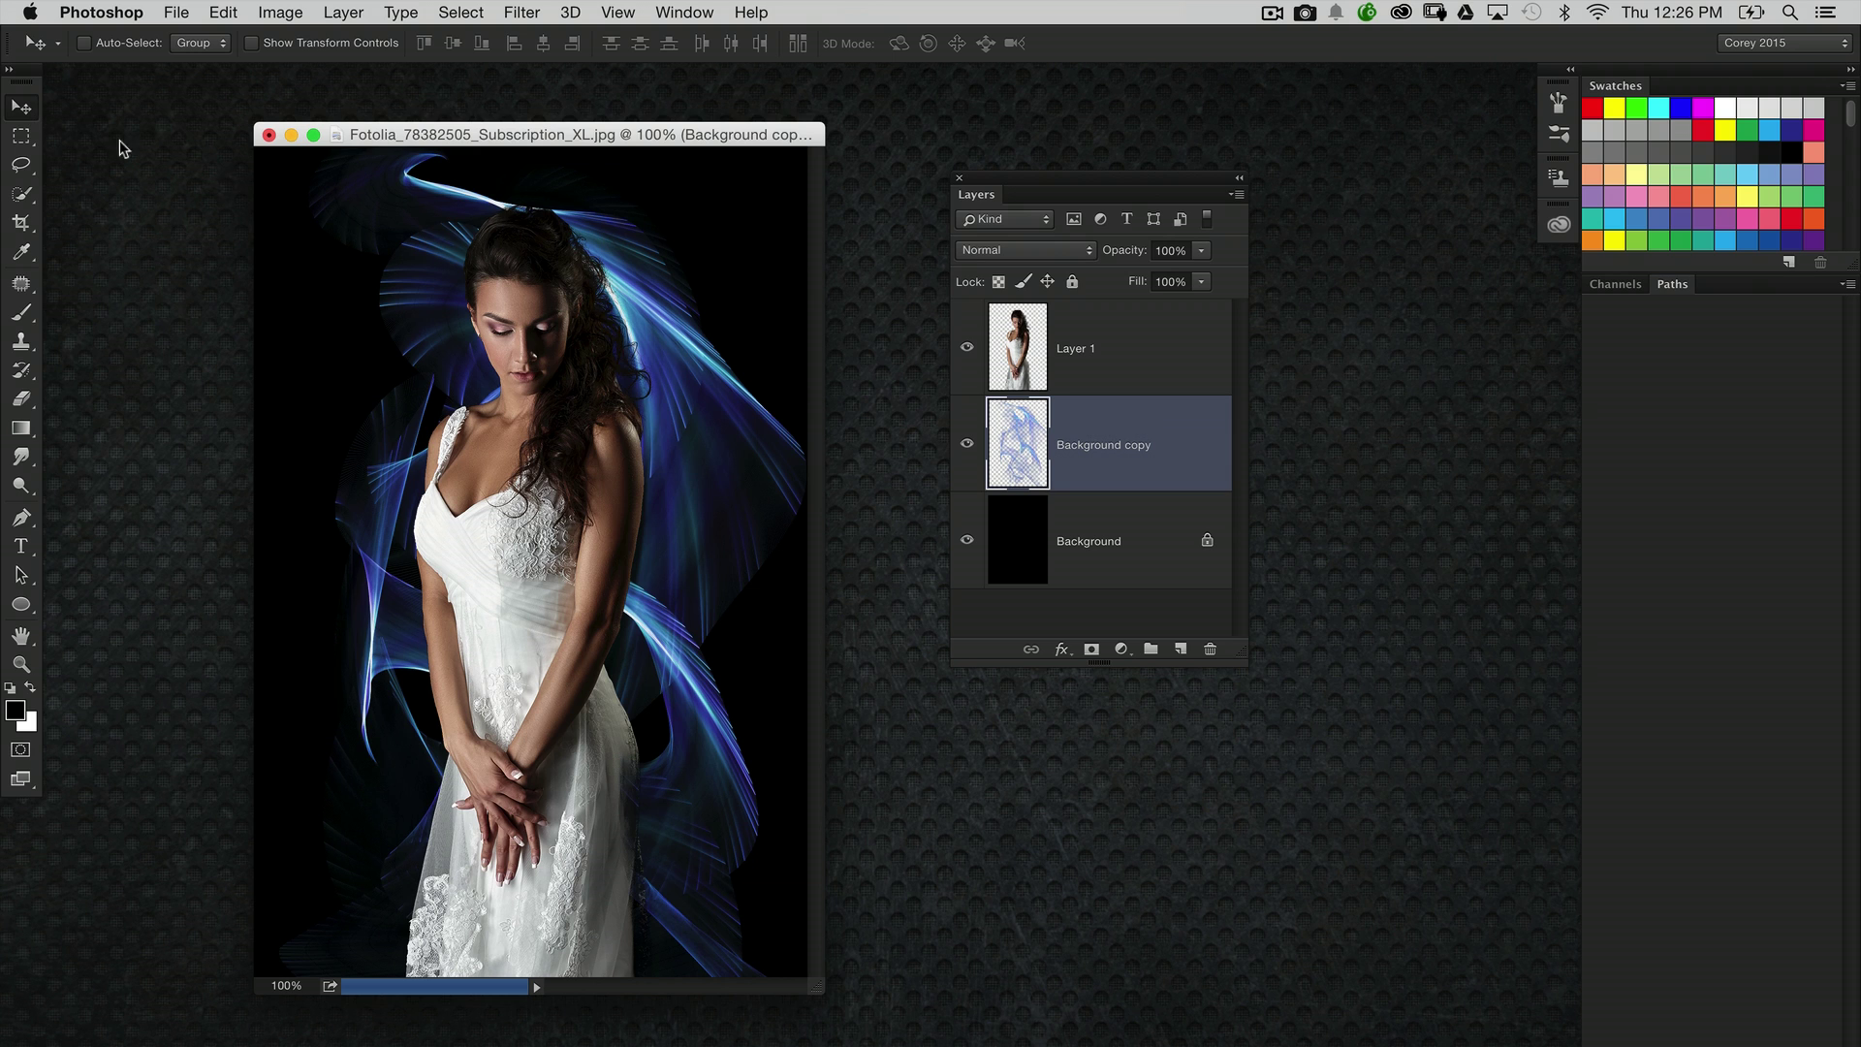
mouse_move(595, 548)
left_mouse_down()
mouse_move(554, 545)
mouse_move(574, 545)
left_mouse_up()
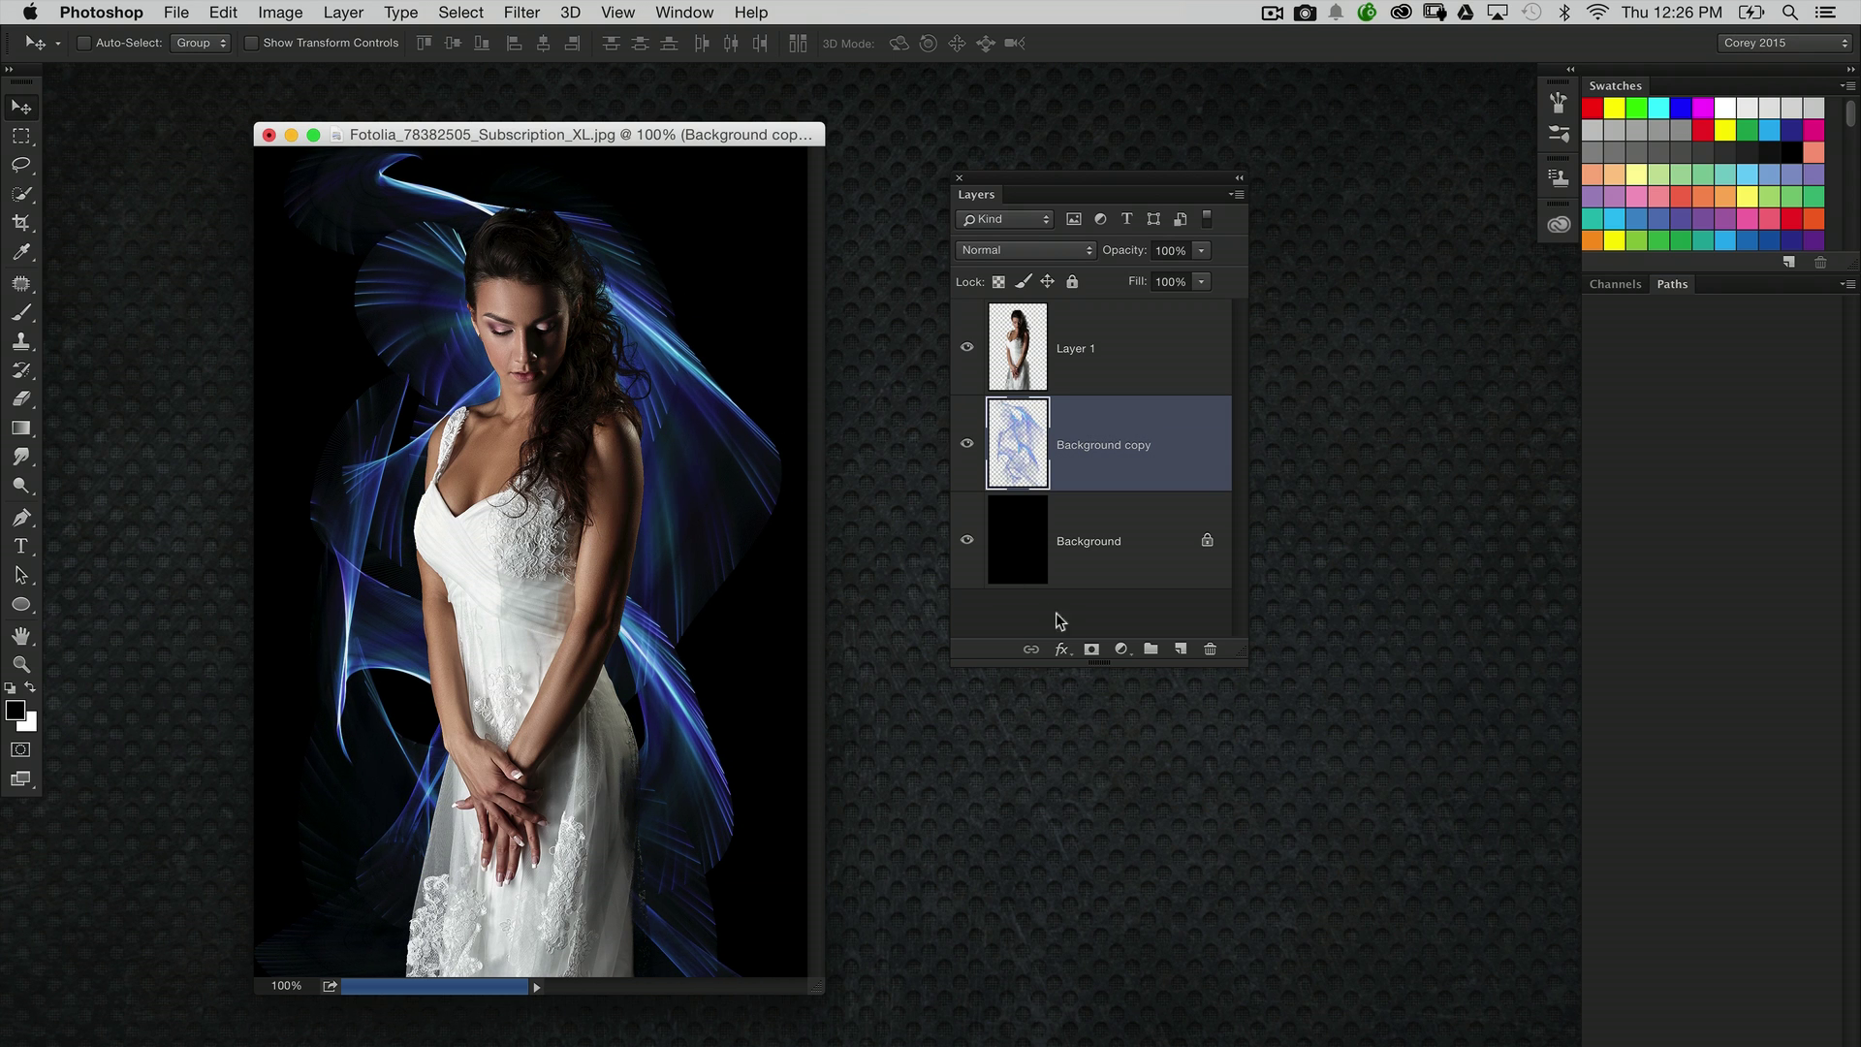
Step: Mask the Background copy and fade the blue light at top-left, top, lower-right and left with gradients
left_click(1092, 648)
left_click(22, 428)
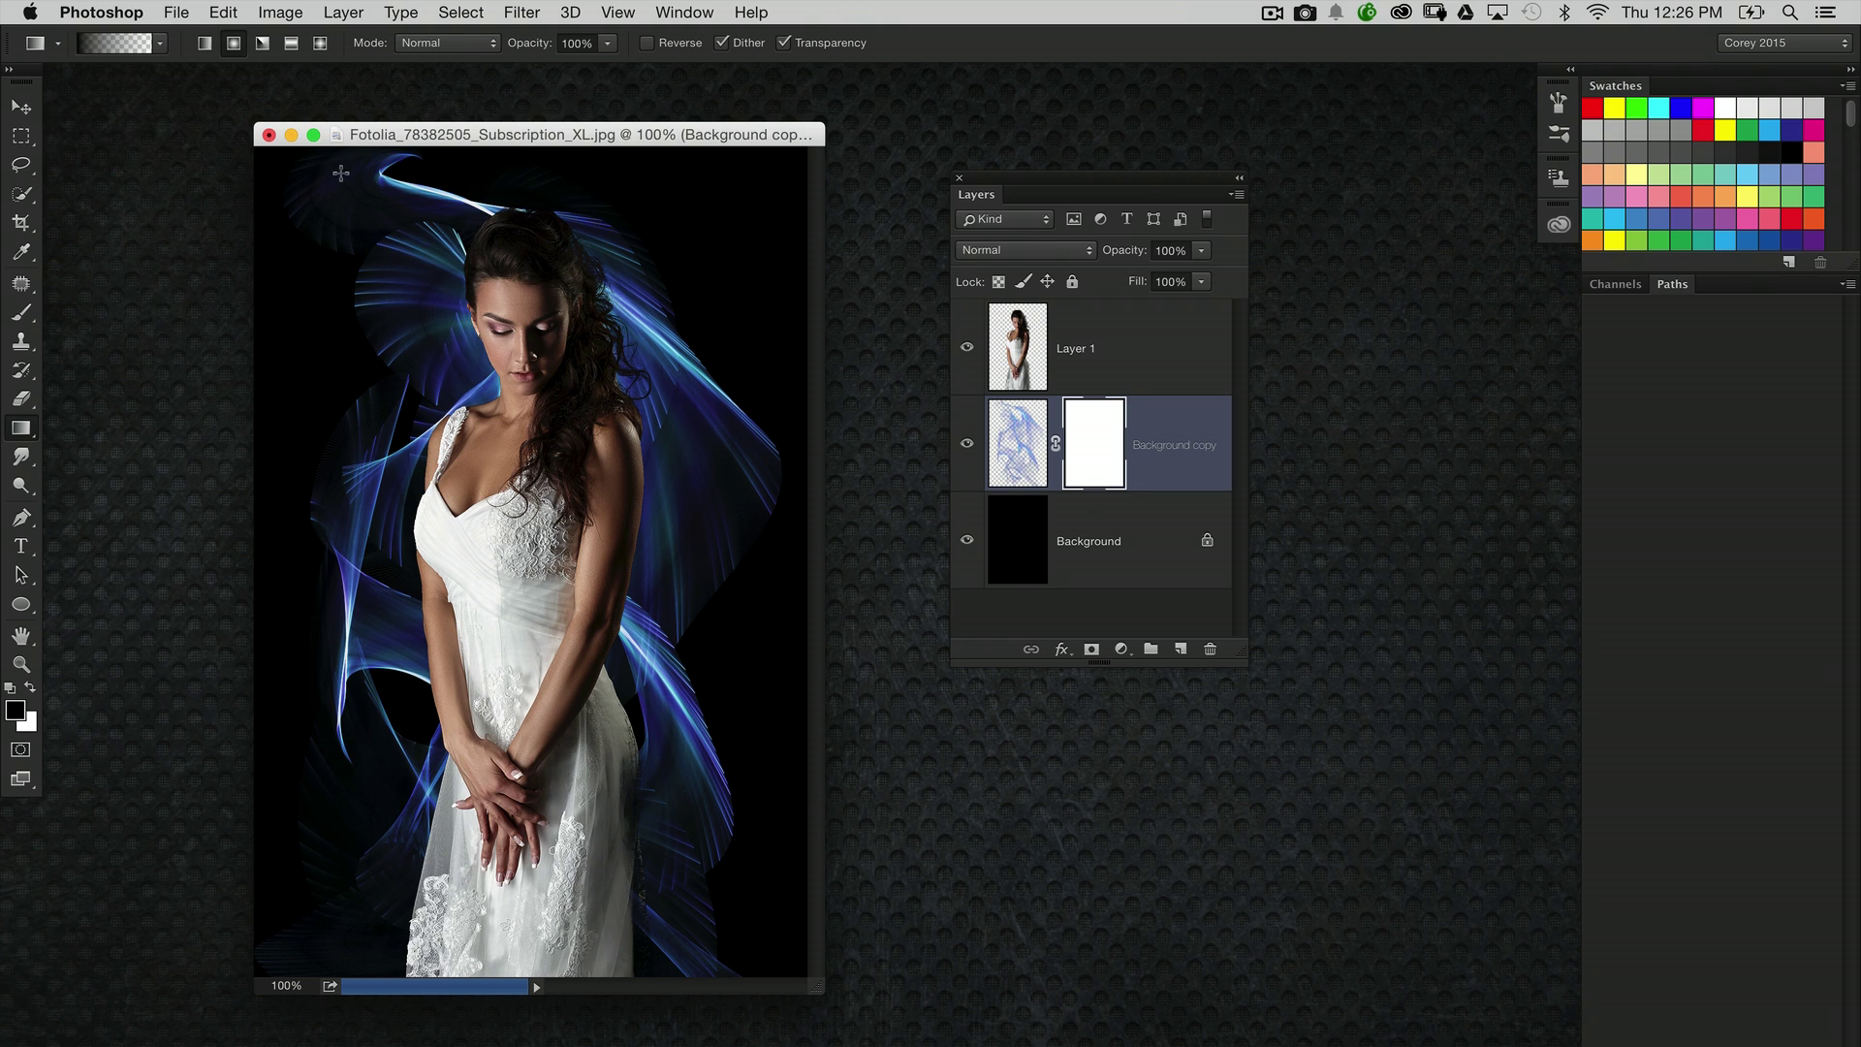
left_click_drag(341, 173, 451, 390)
left_click_drag(604, 249, 494, 517)
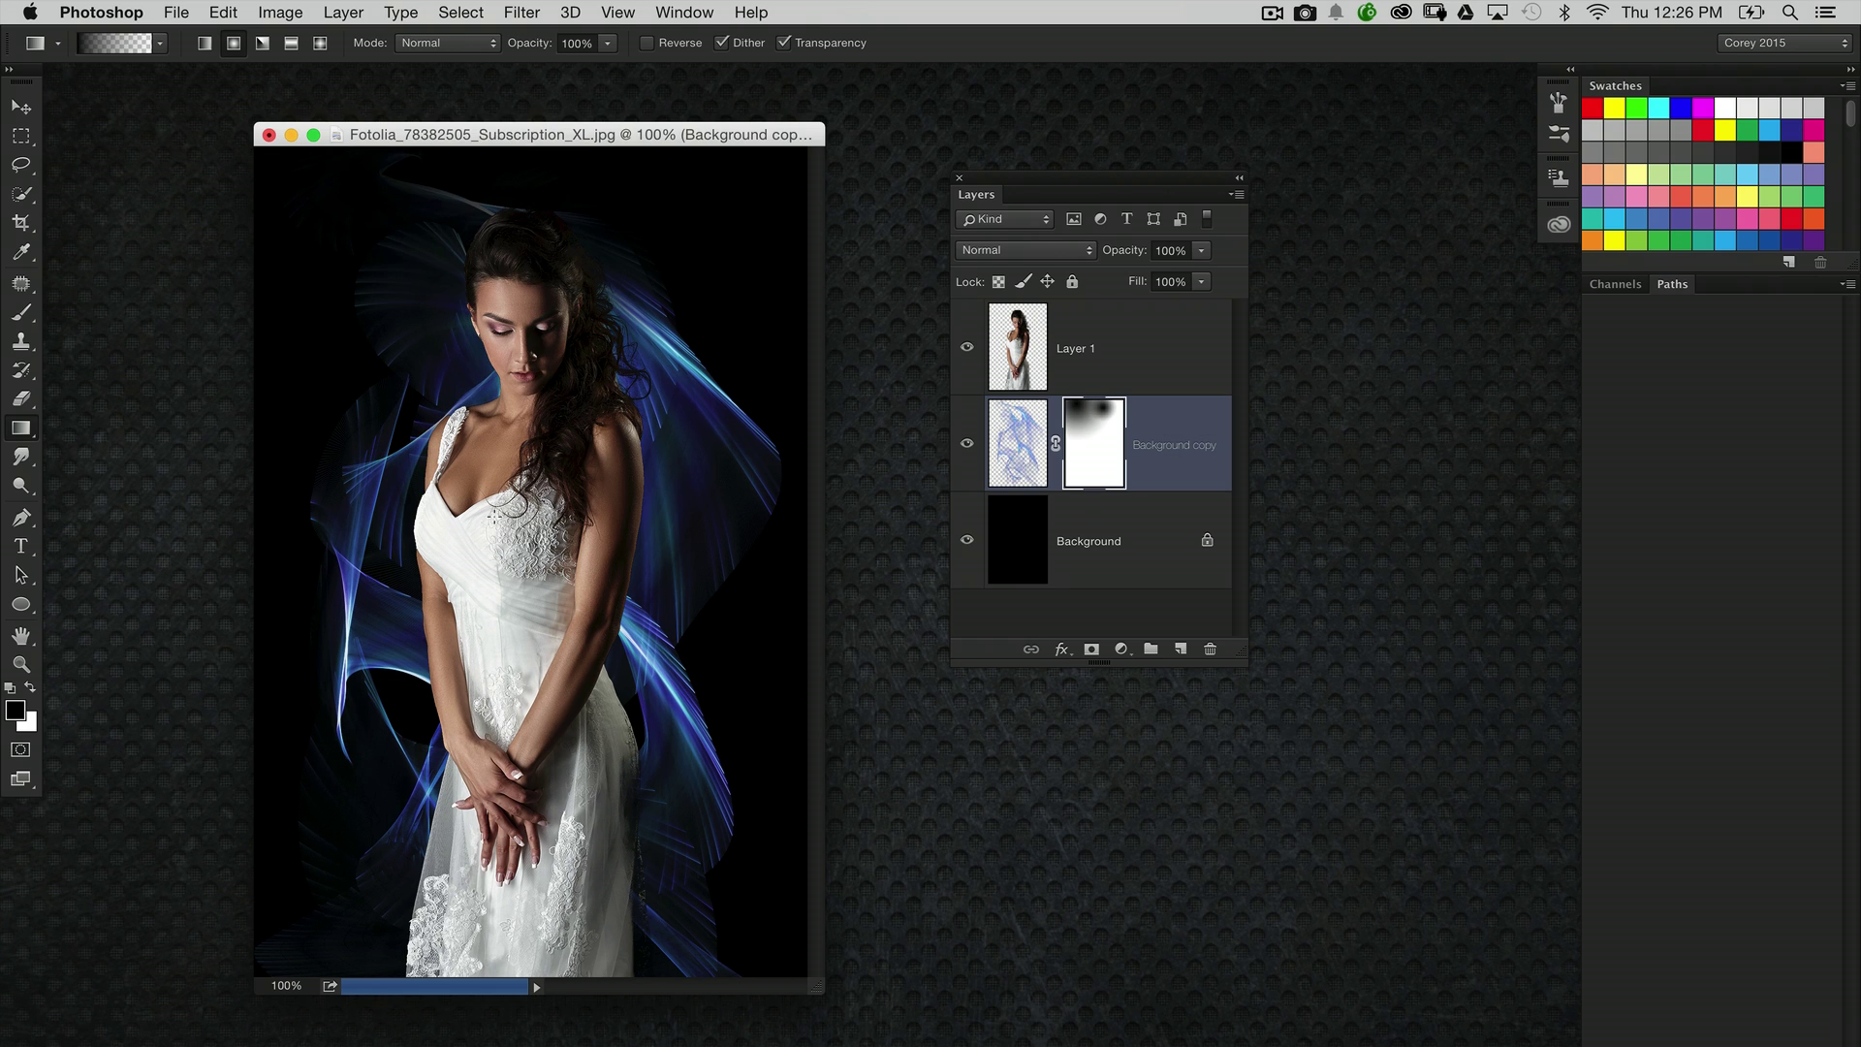
left_click_drag(548, 721, 547, 721)
left_click_drag(306, 746, 470, 695)
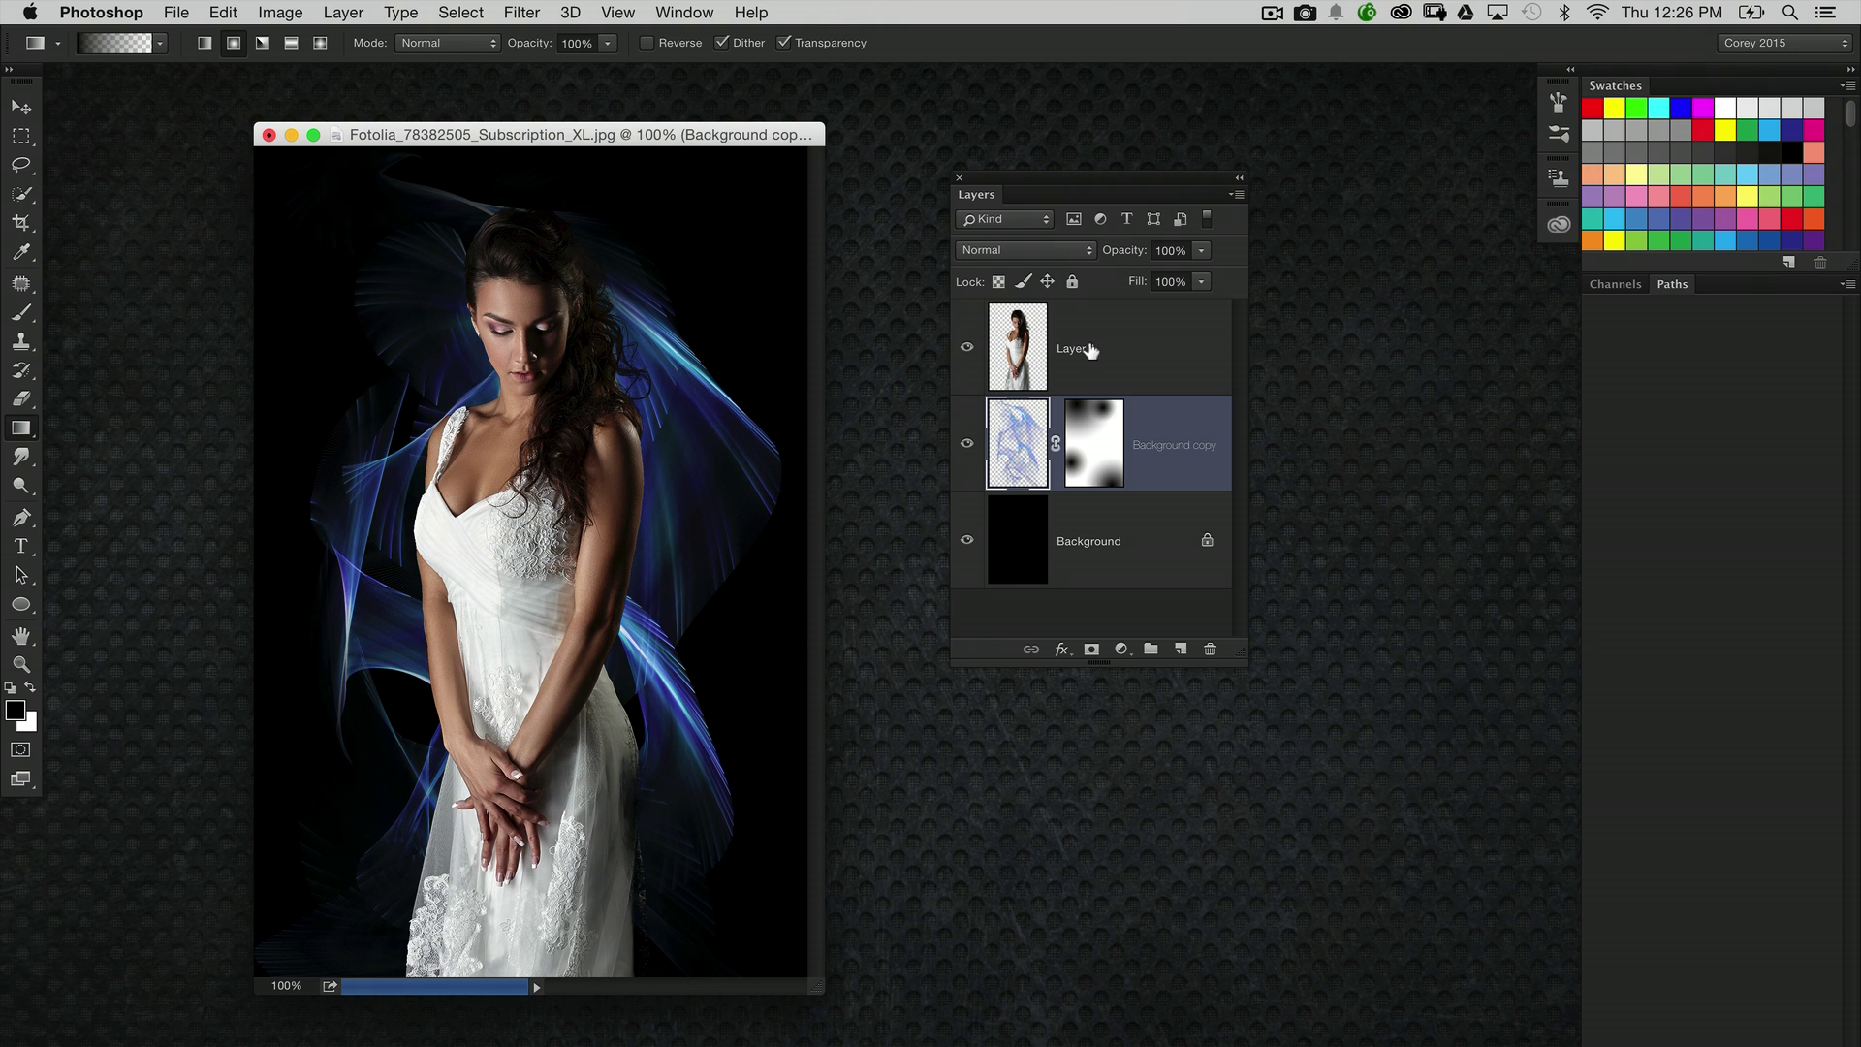
left_click(1043, 349)
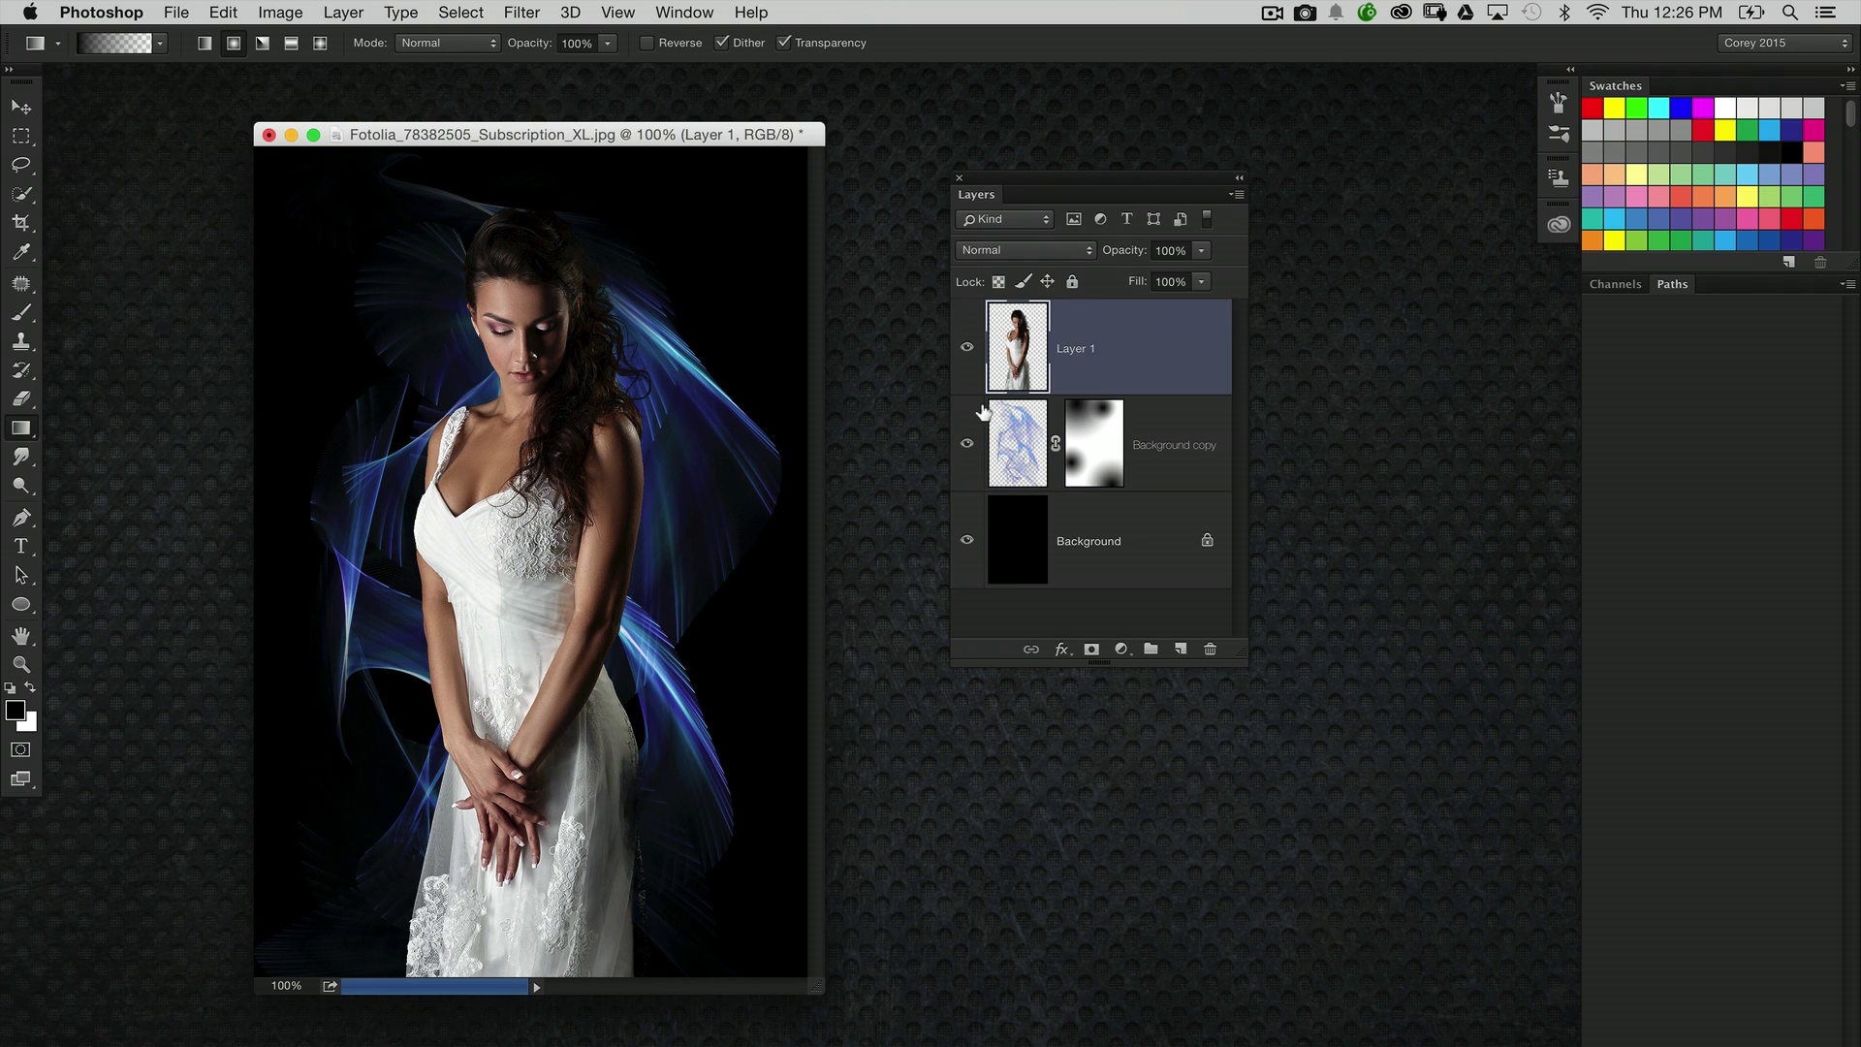
Step: Hide the blue-swirl layer and stamp the visible woman-on-black into a new merged Layer 2
left_click(966, 443)
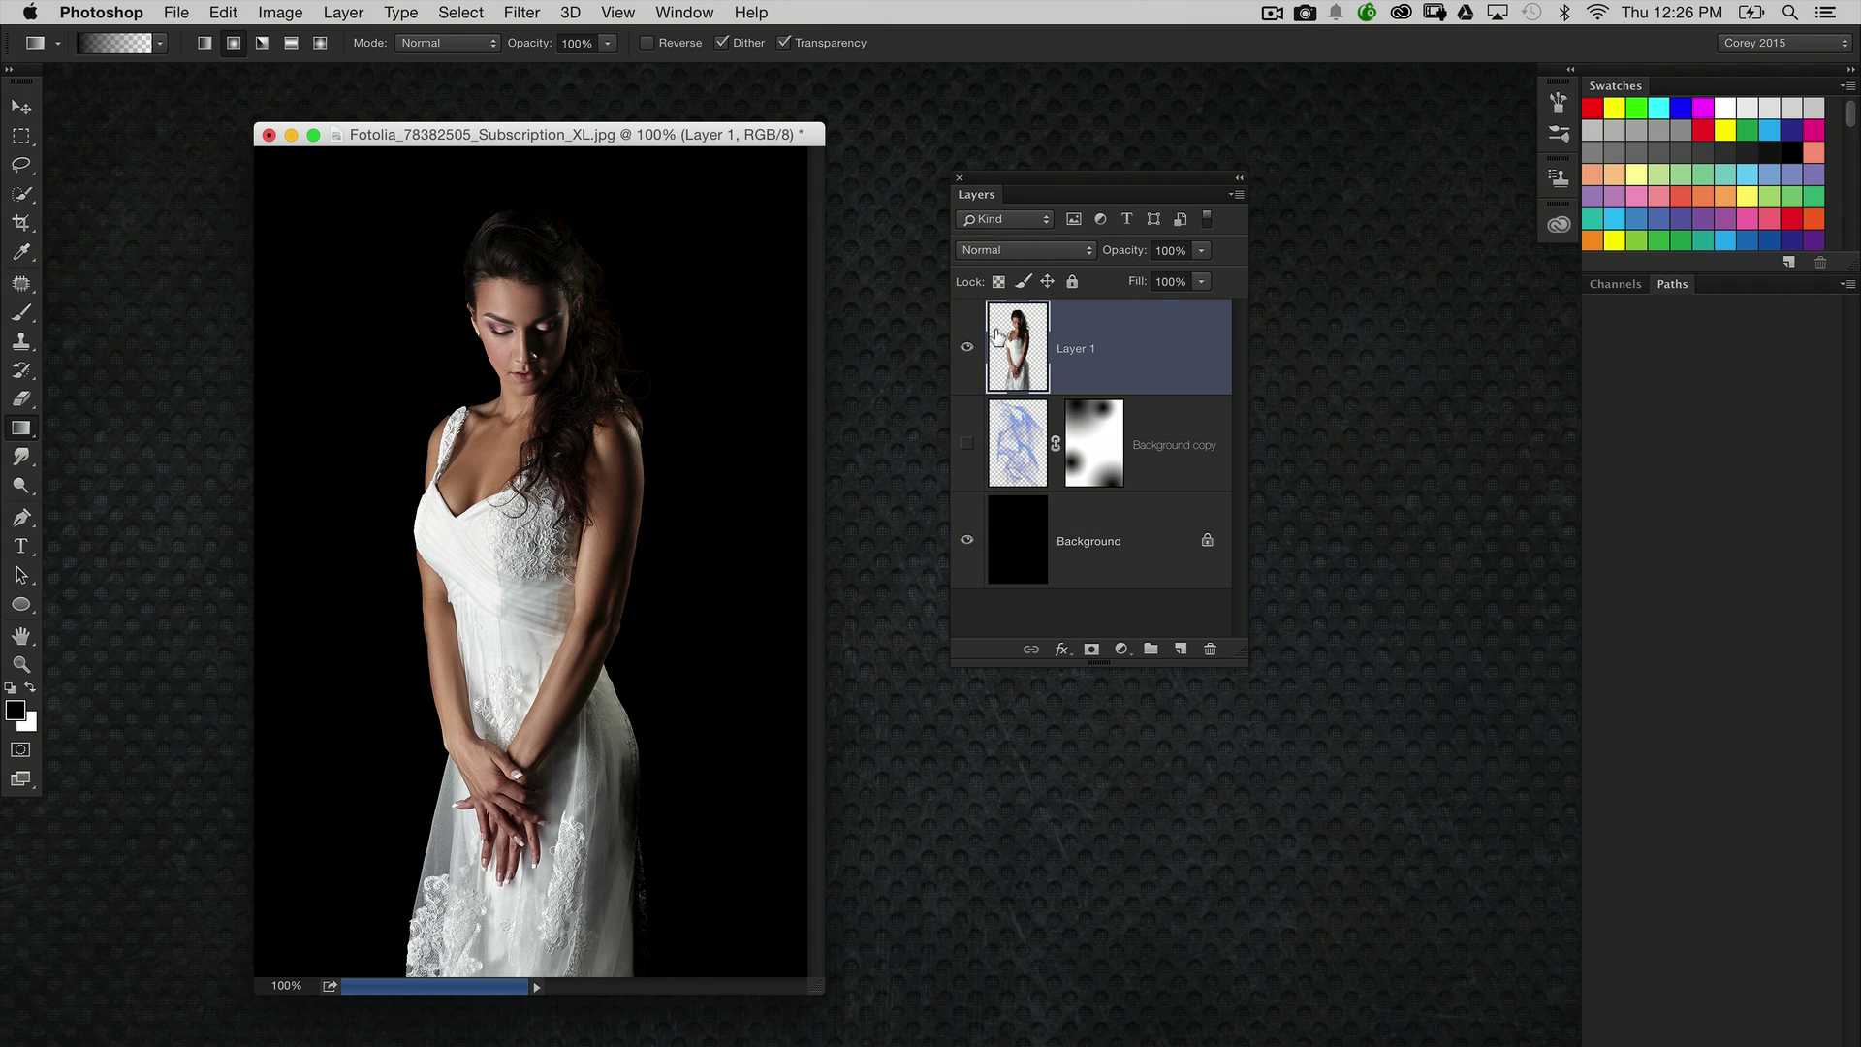
left_click(1236, 197)
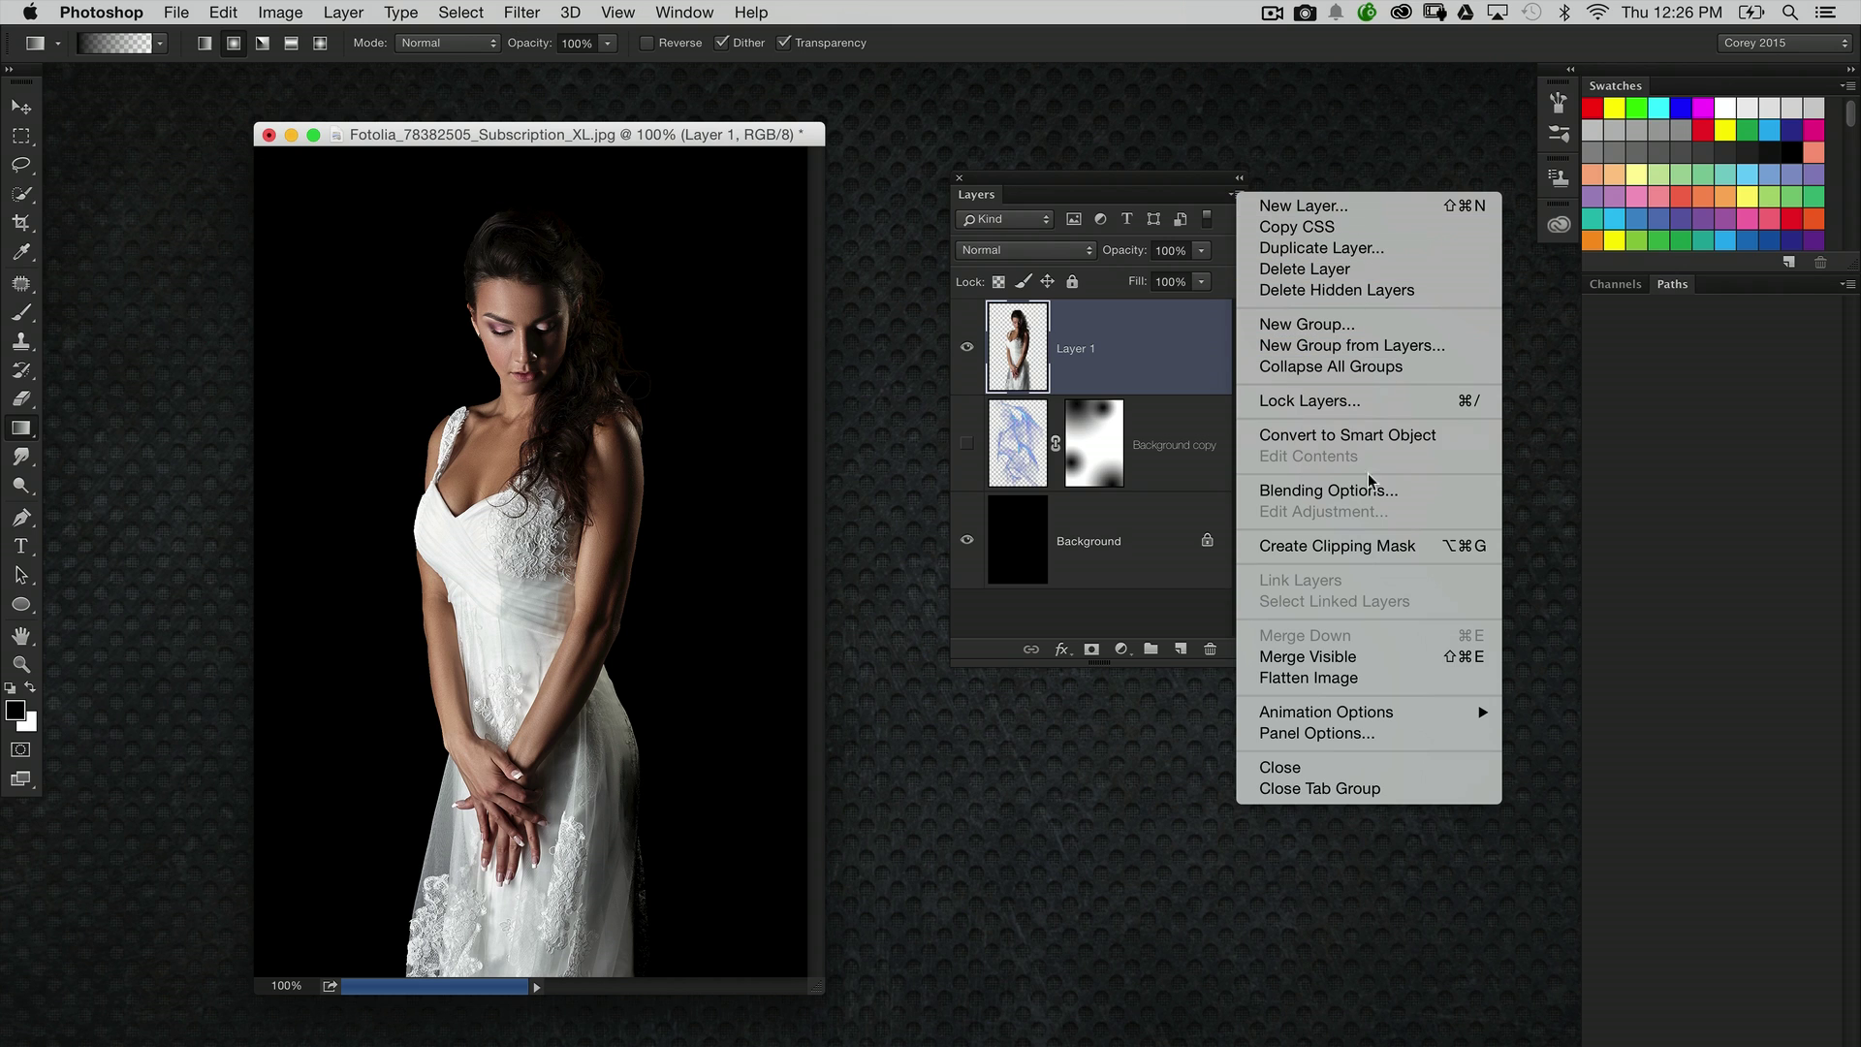
left_click(1384, 658, "alt")
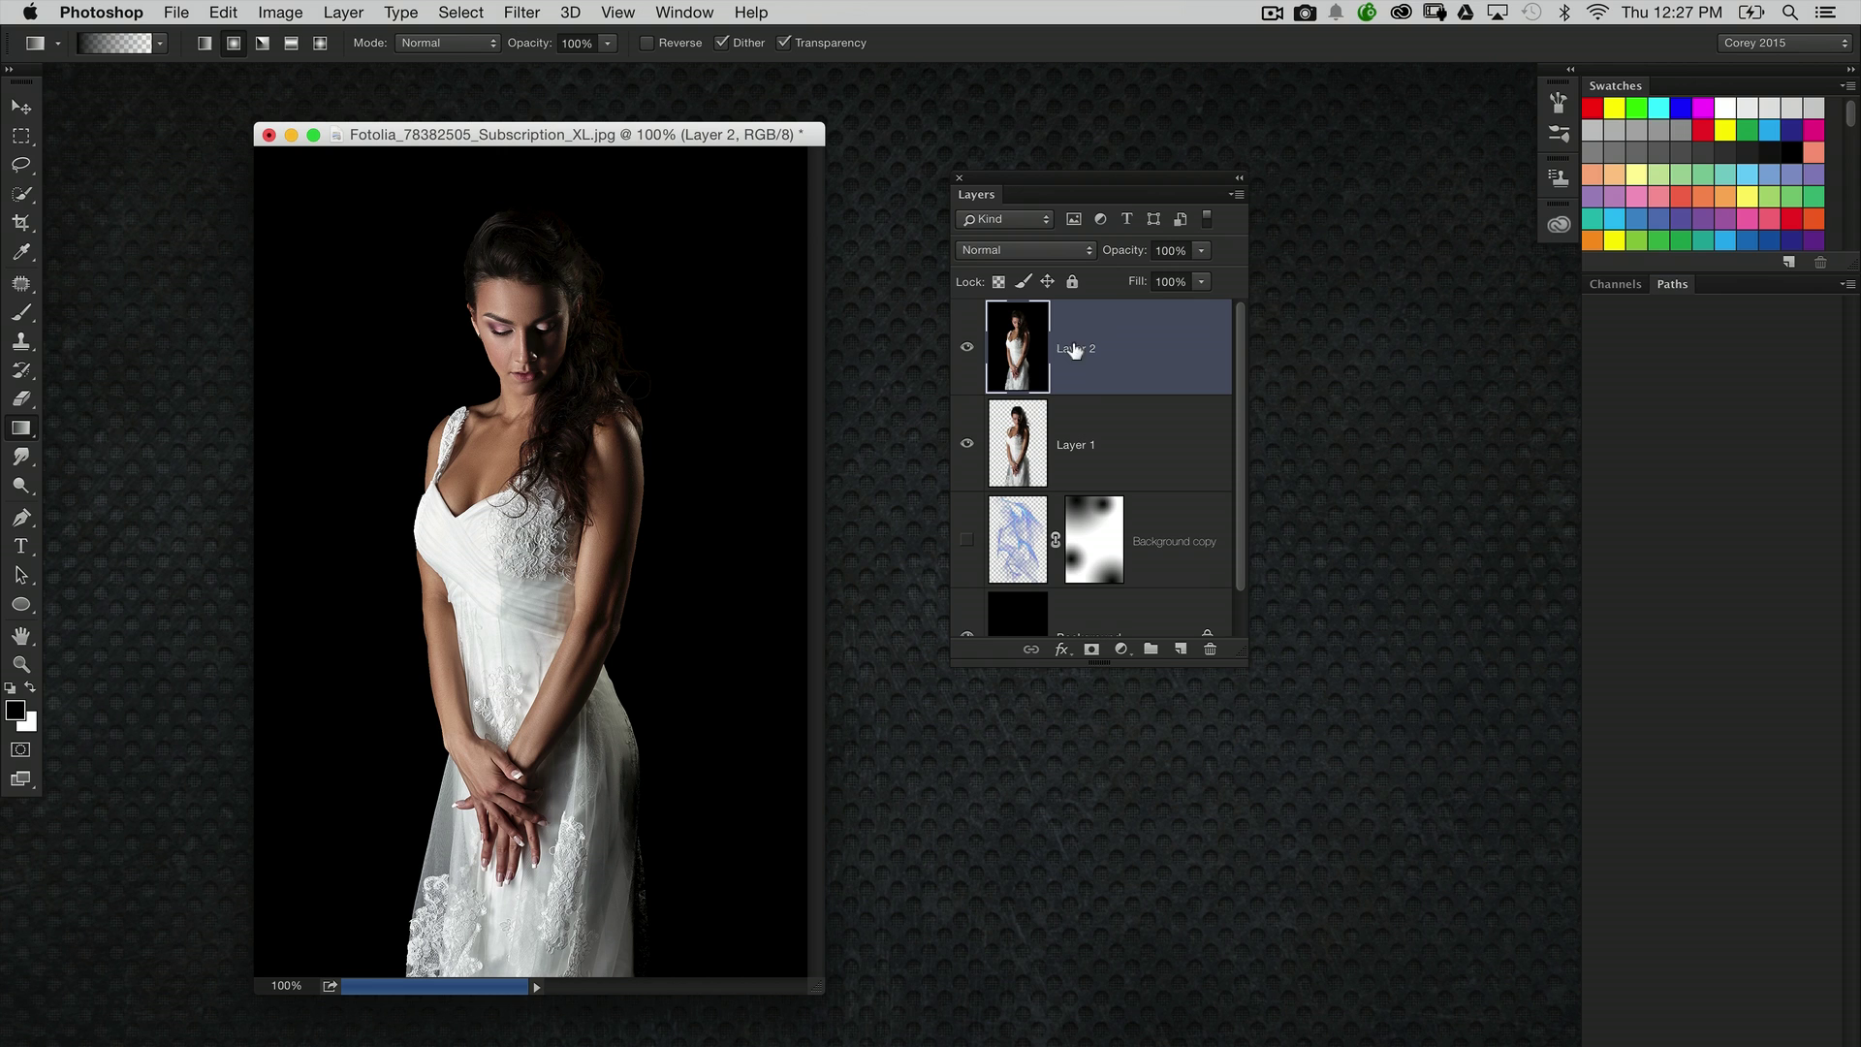
left_click_drag(1243, 663, 1240, 773)
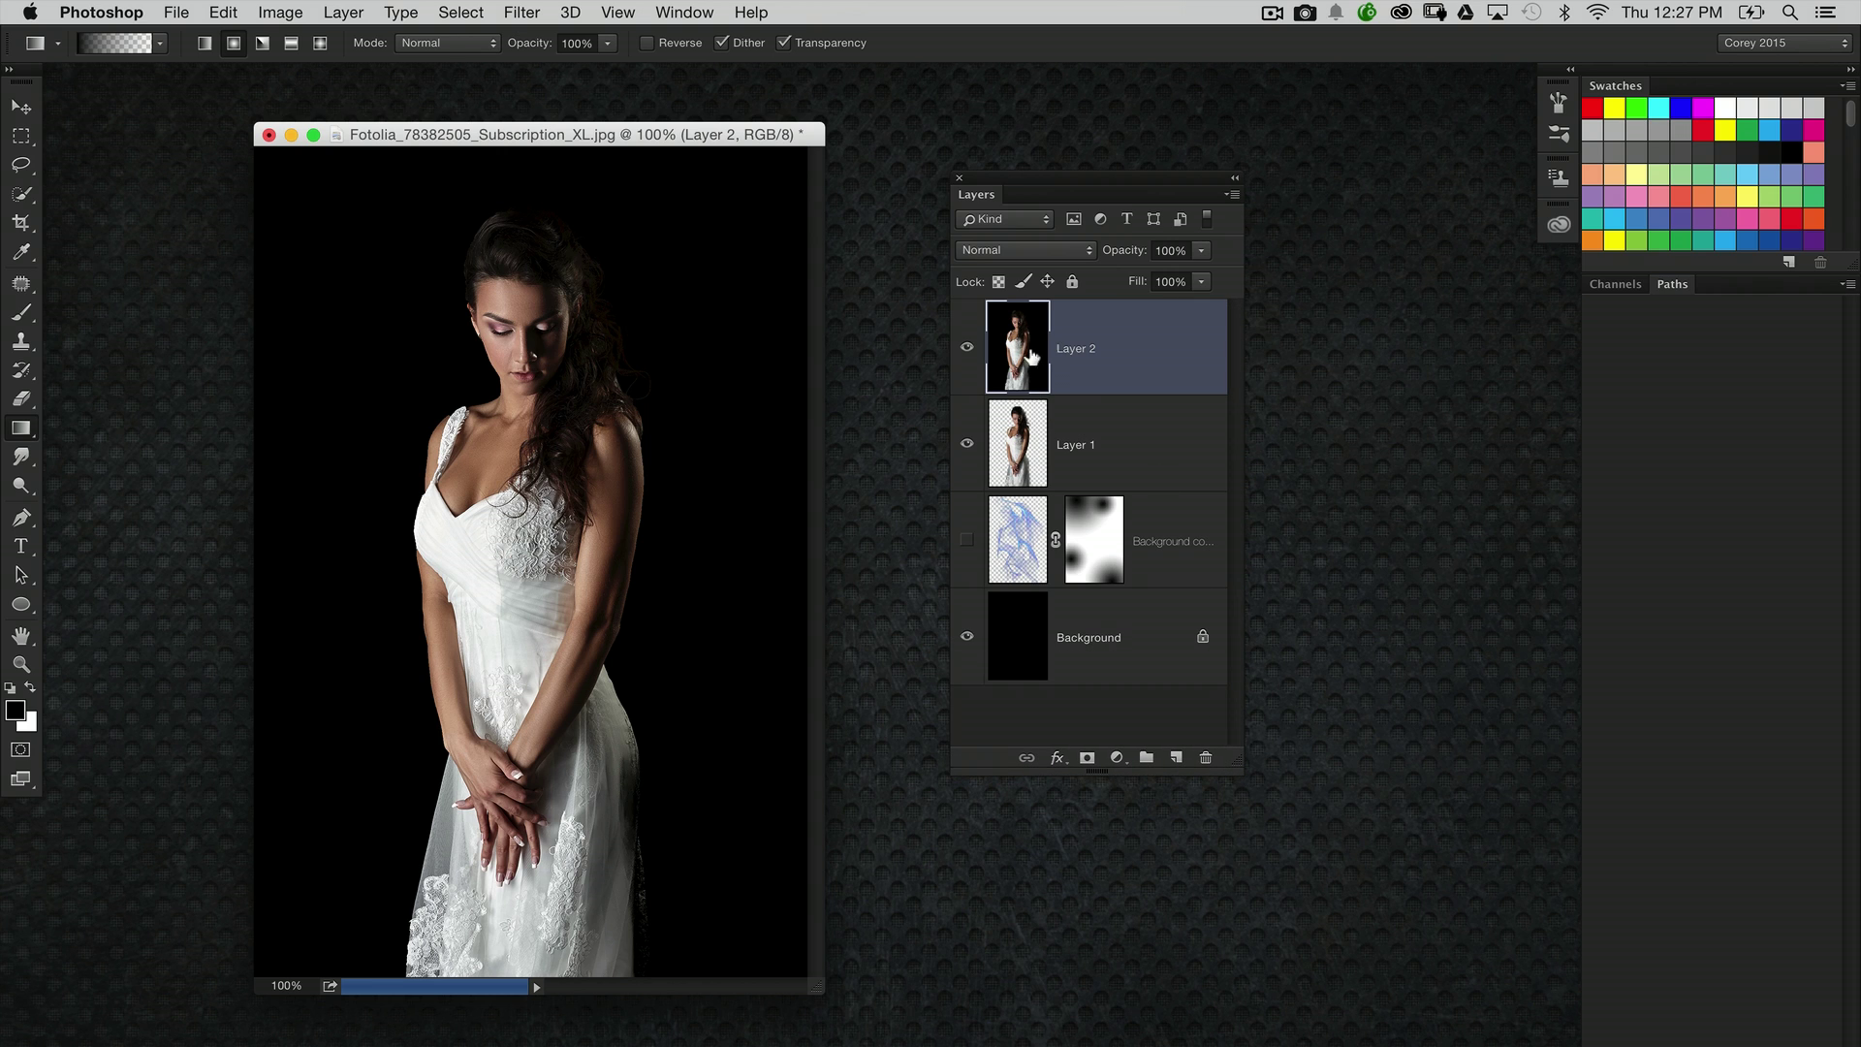
Step: Open ParticleShop on the merged layer and test then undo a Smoke brush stroke
left_click(519, 14)
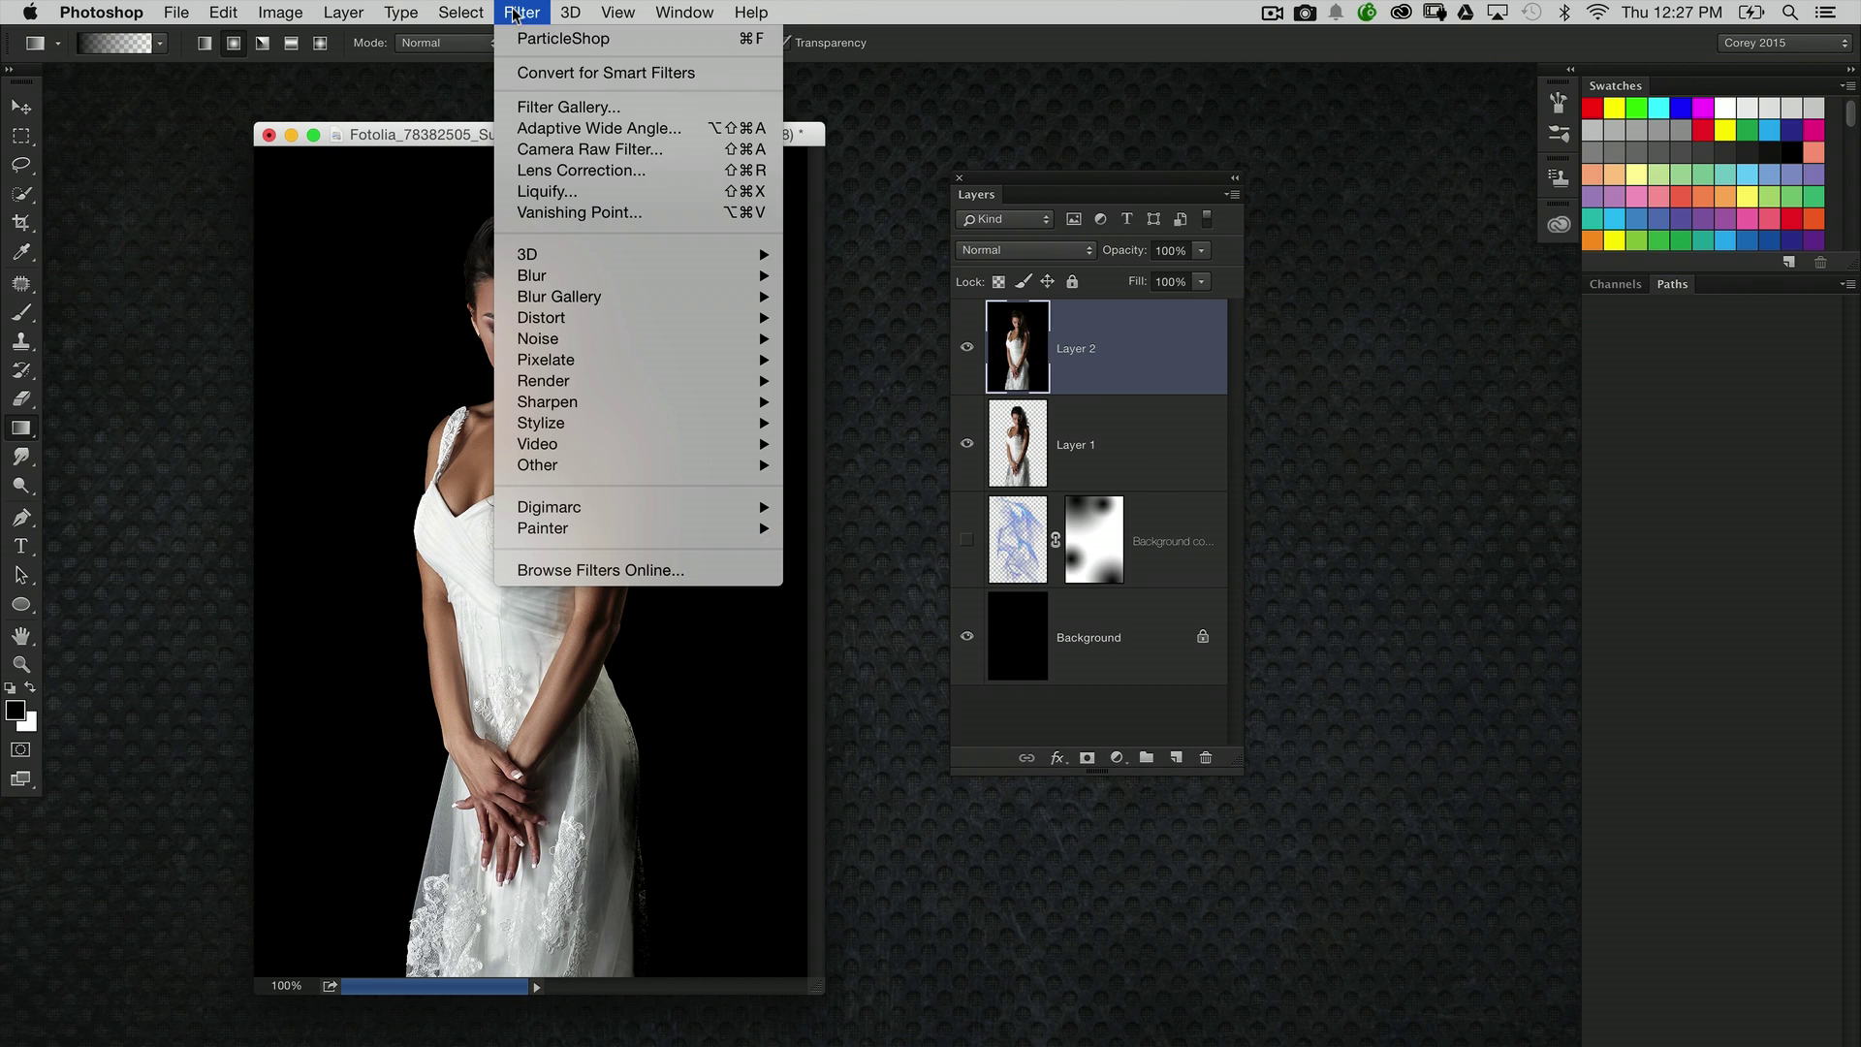
mouse_move(601, 540)
left_click(841, 527)
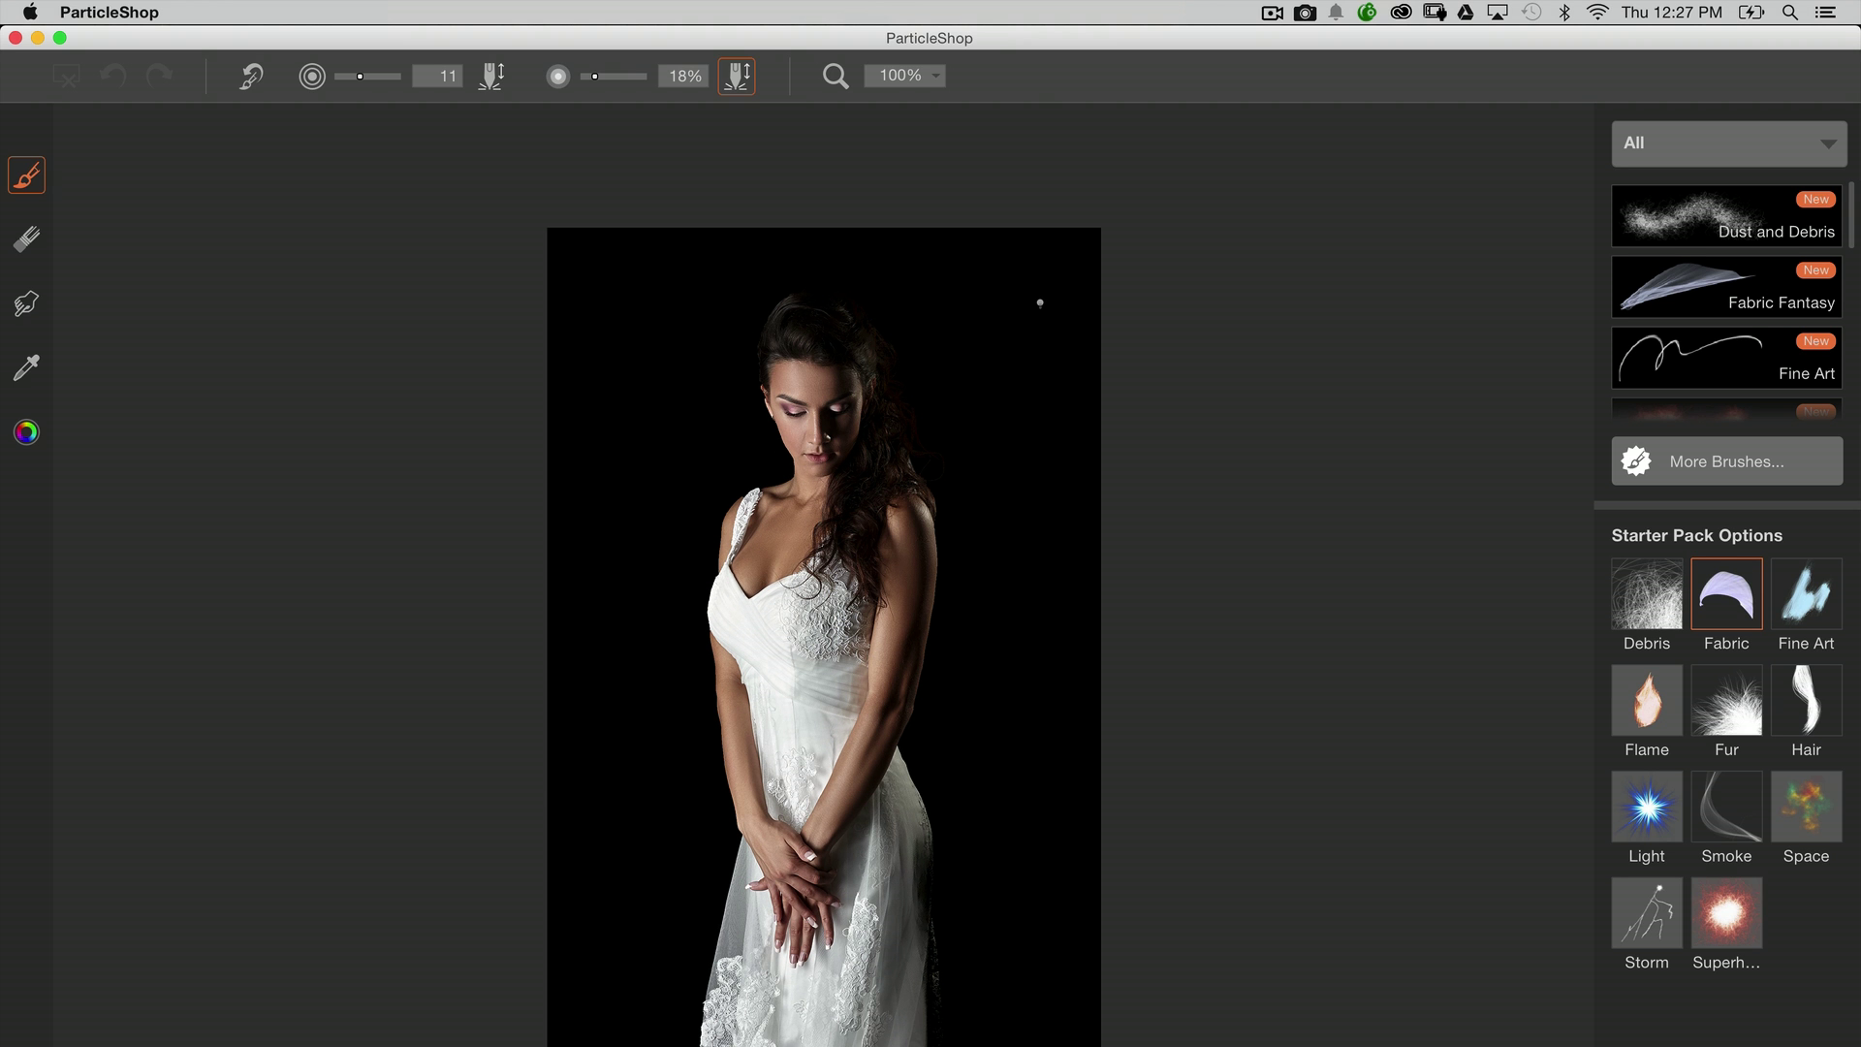
left_click(1723, 813)
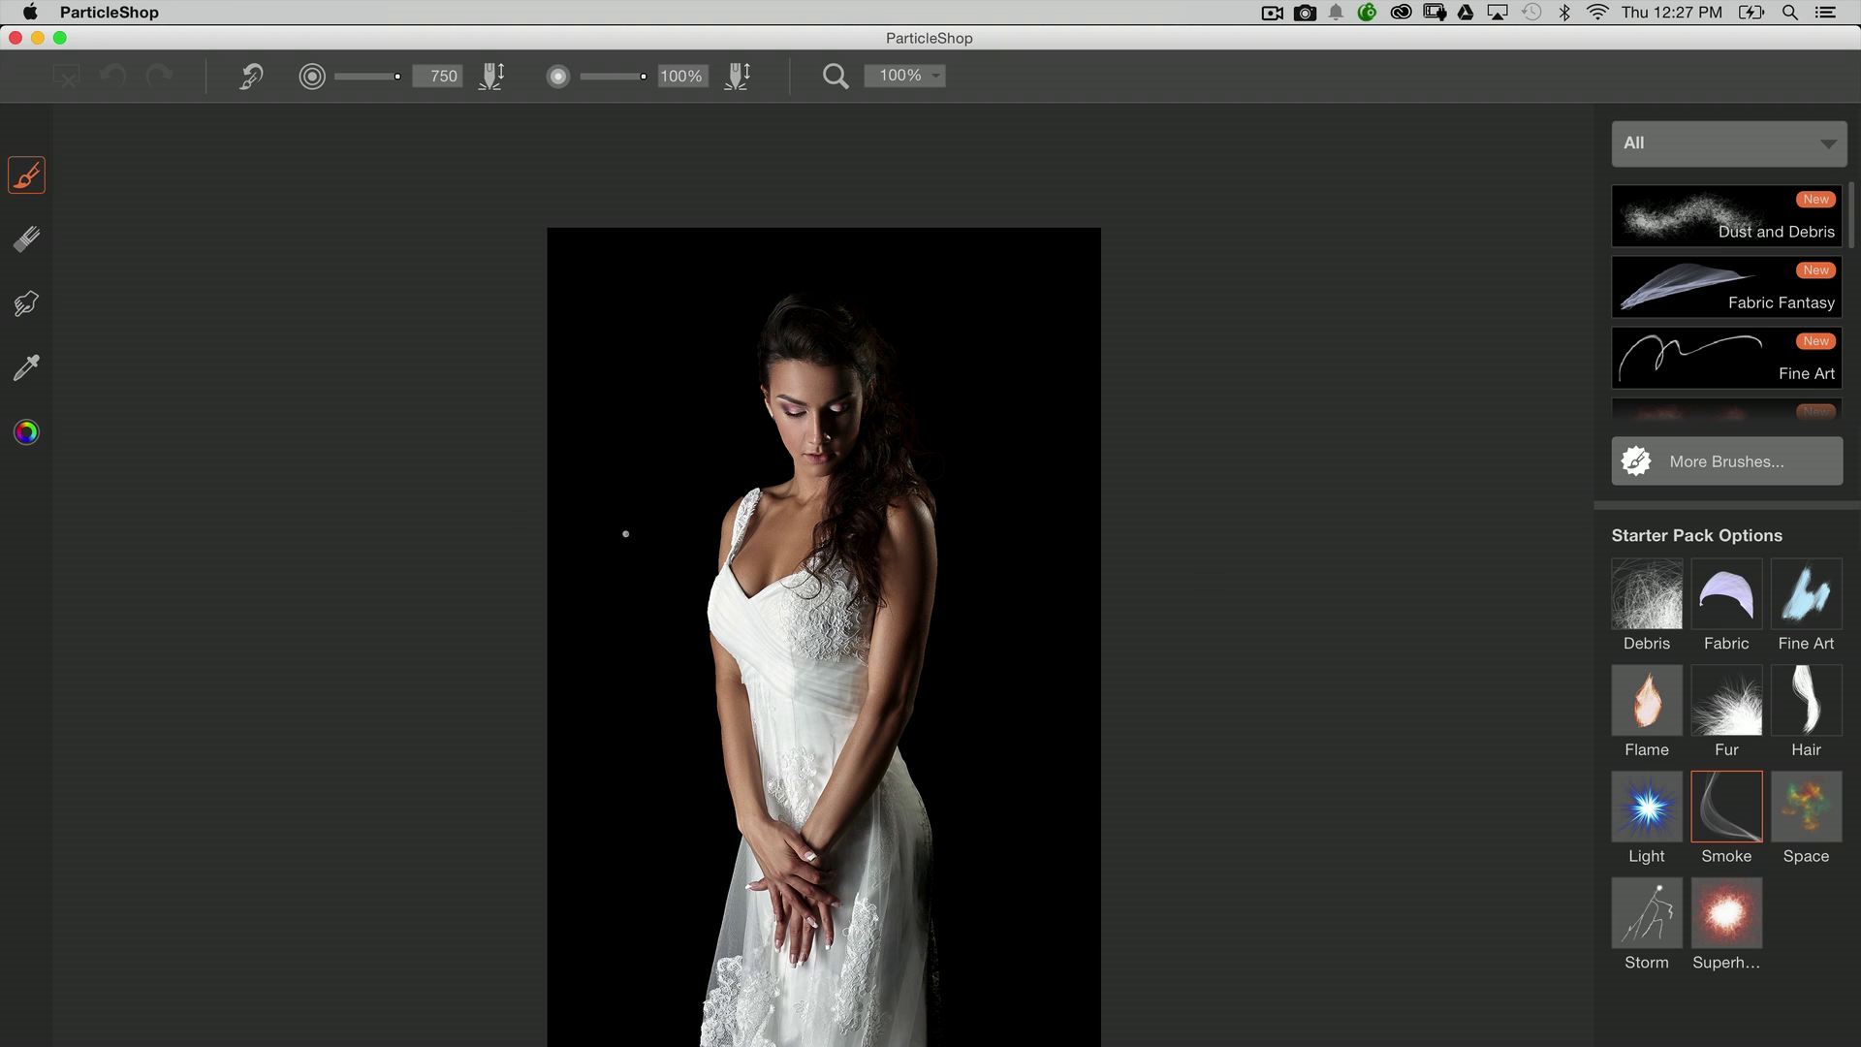
mouse_move(918, 592)
left_mouse_down()
mouse_move(955, 814)
mouse_move(1067, 766)
left_mouse_up()
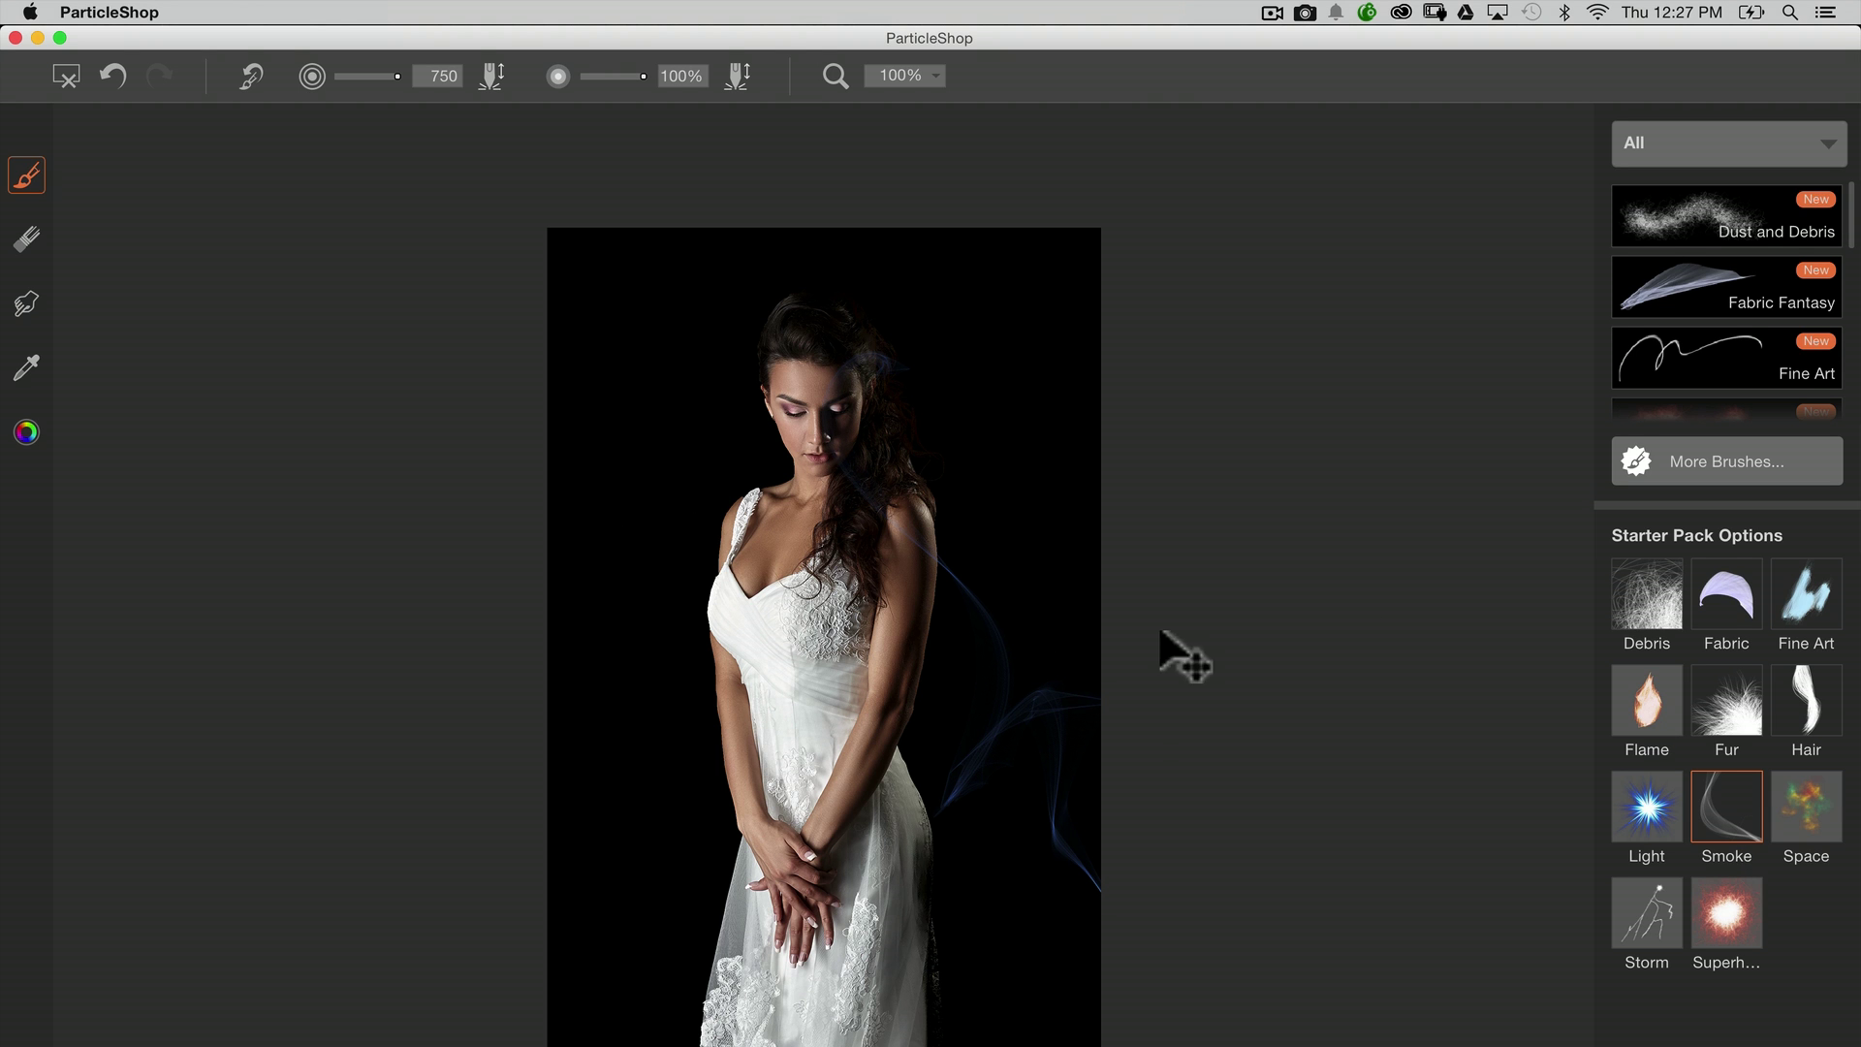
key("super+z")
Step: Change the Smoke brush colour to deep magenta, then test and undo a stroke beside her hair
left_click(26, 433)
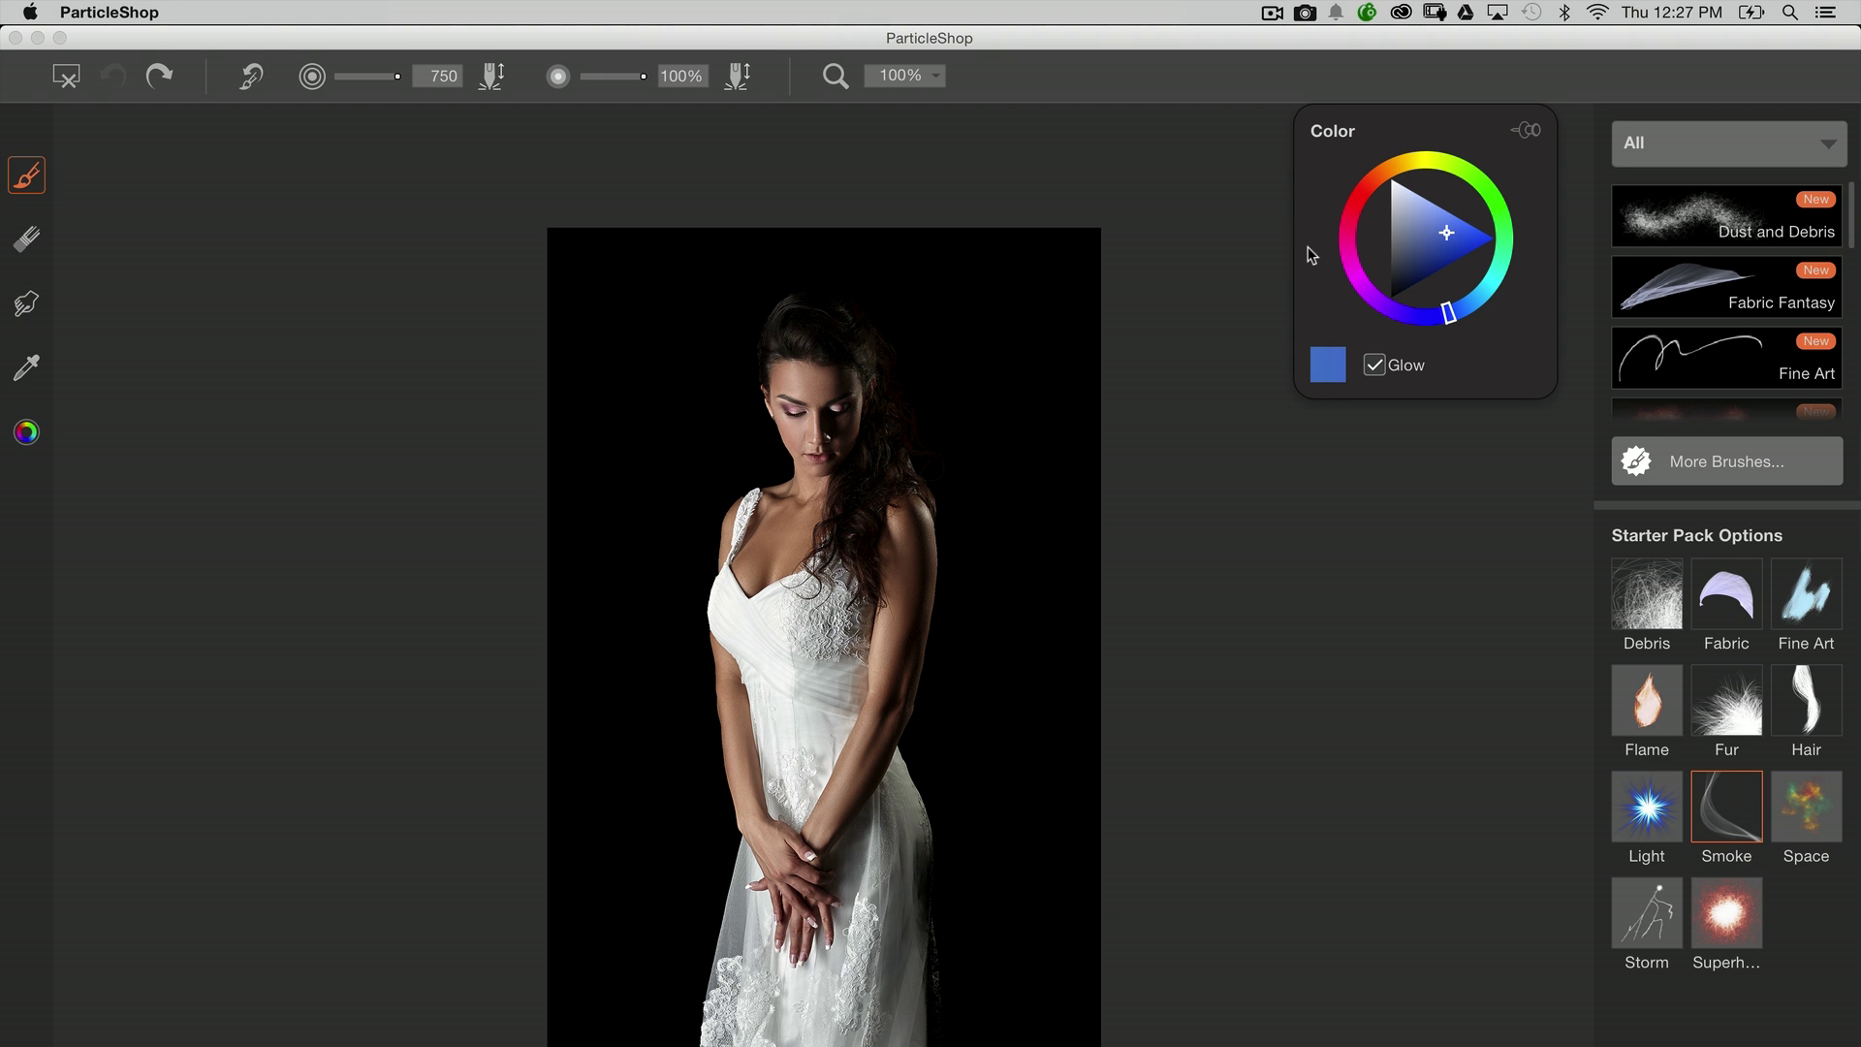
left_click(1350, 248)
left_click(1453, 236)
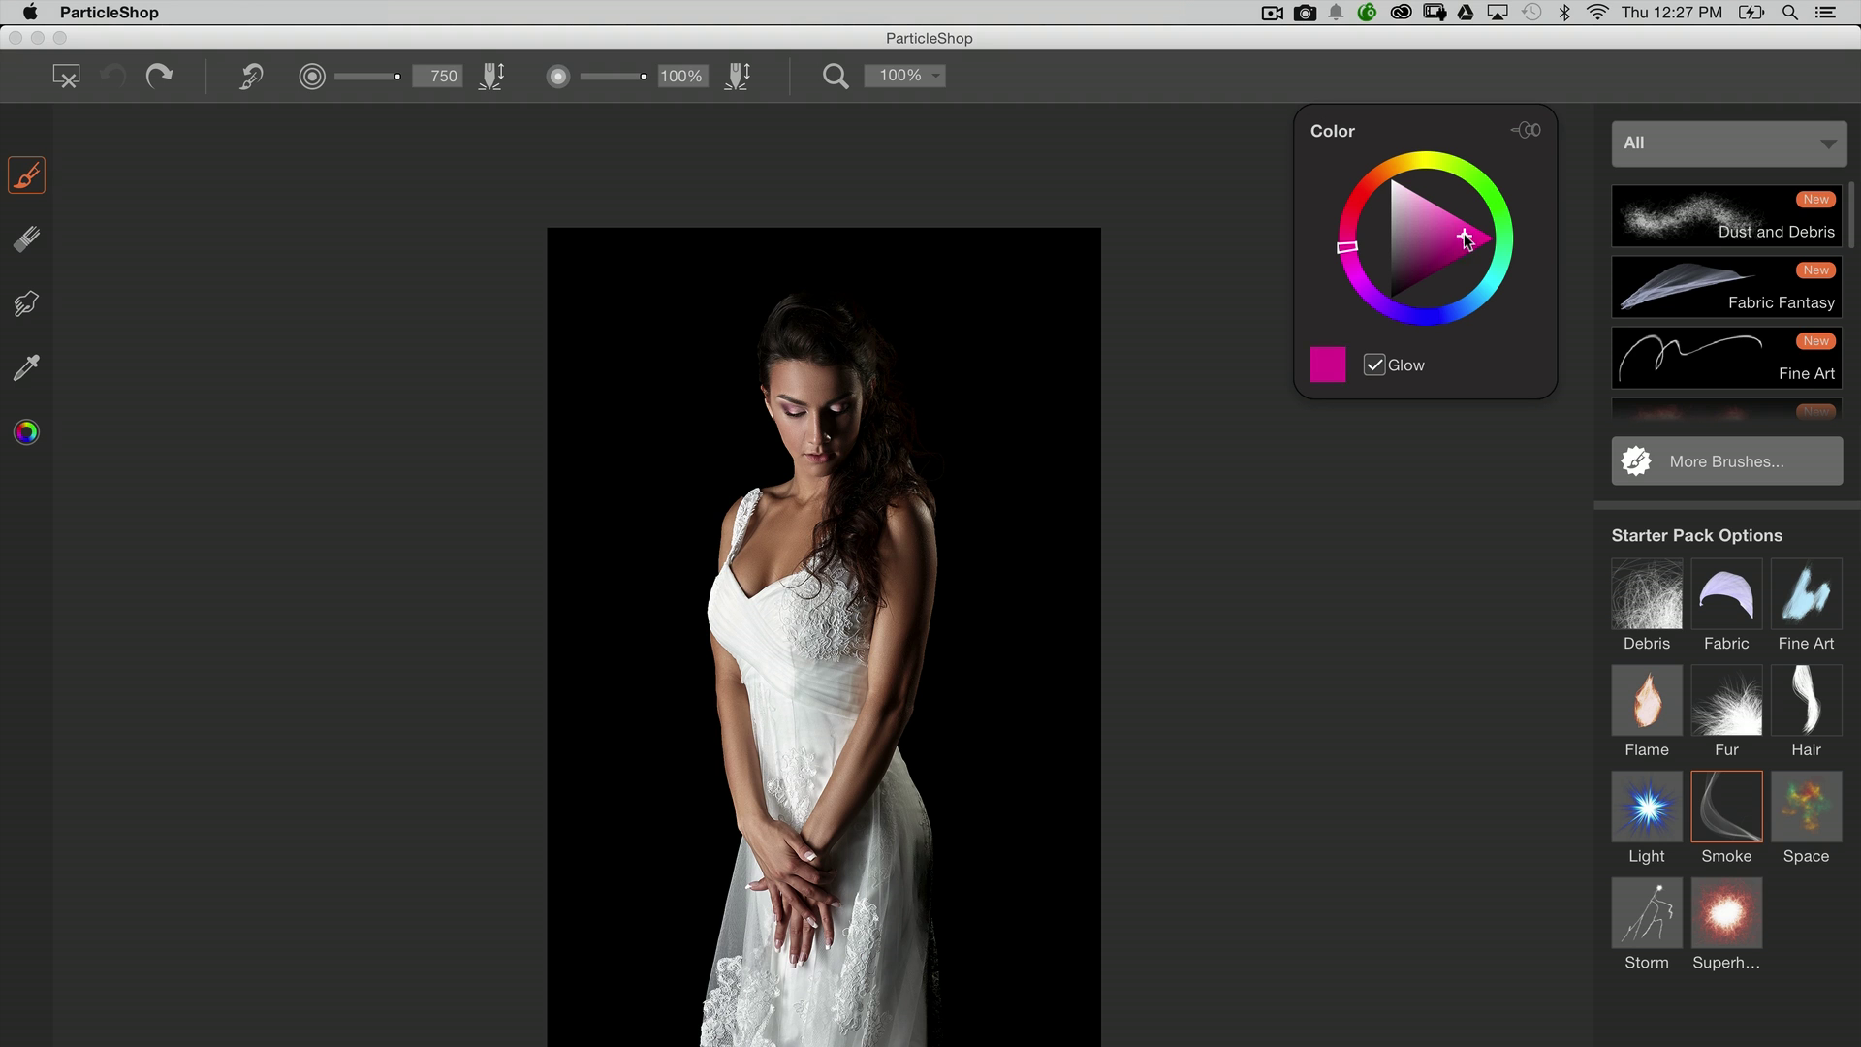
left_click_drag(988, 456, 993, 631)
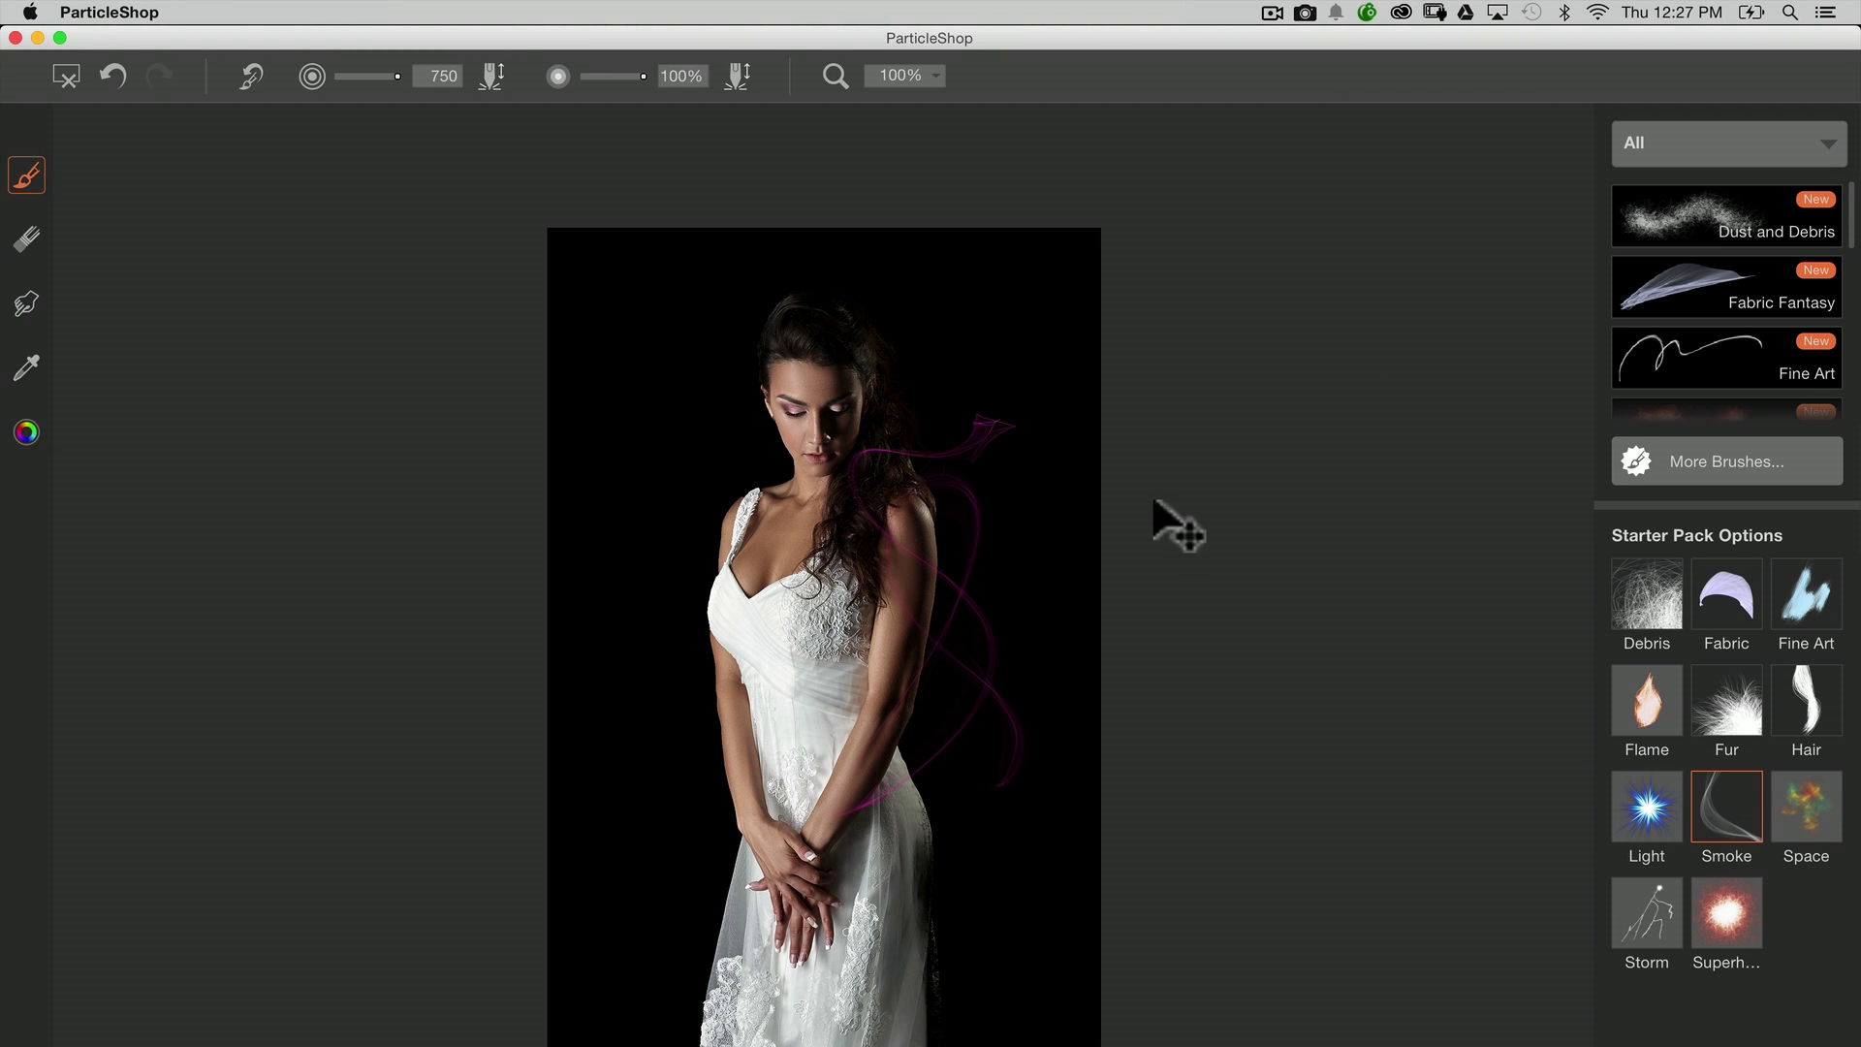
key("super+z")
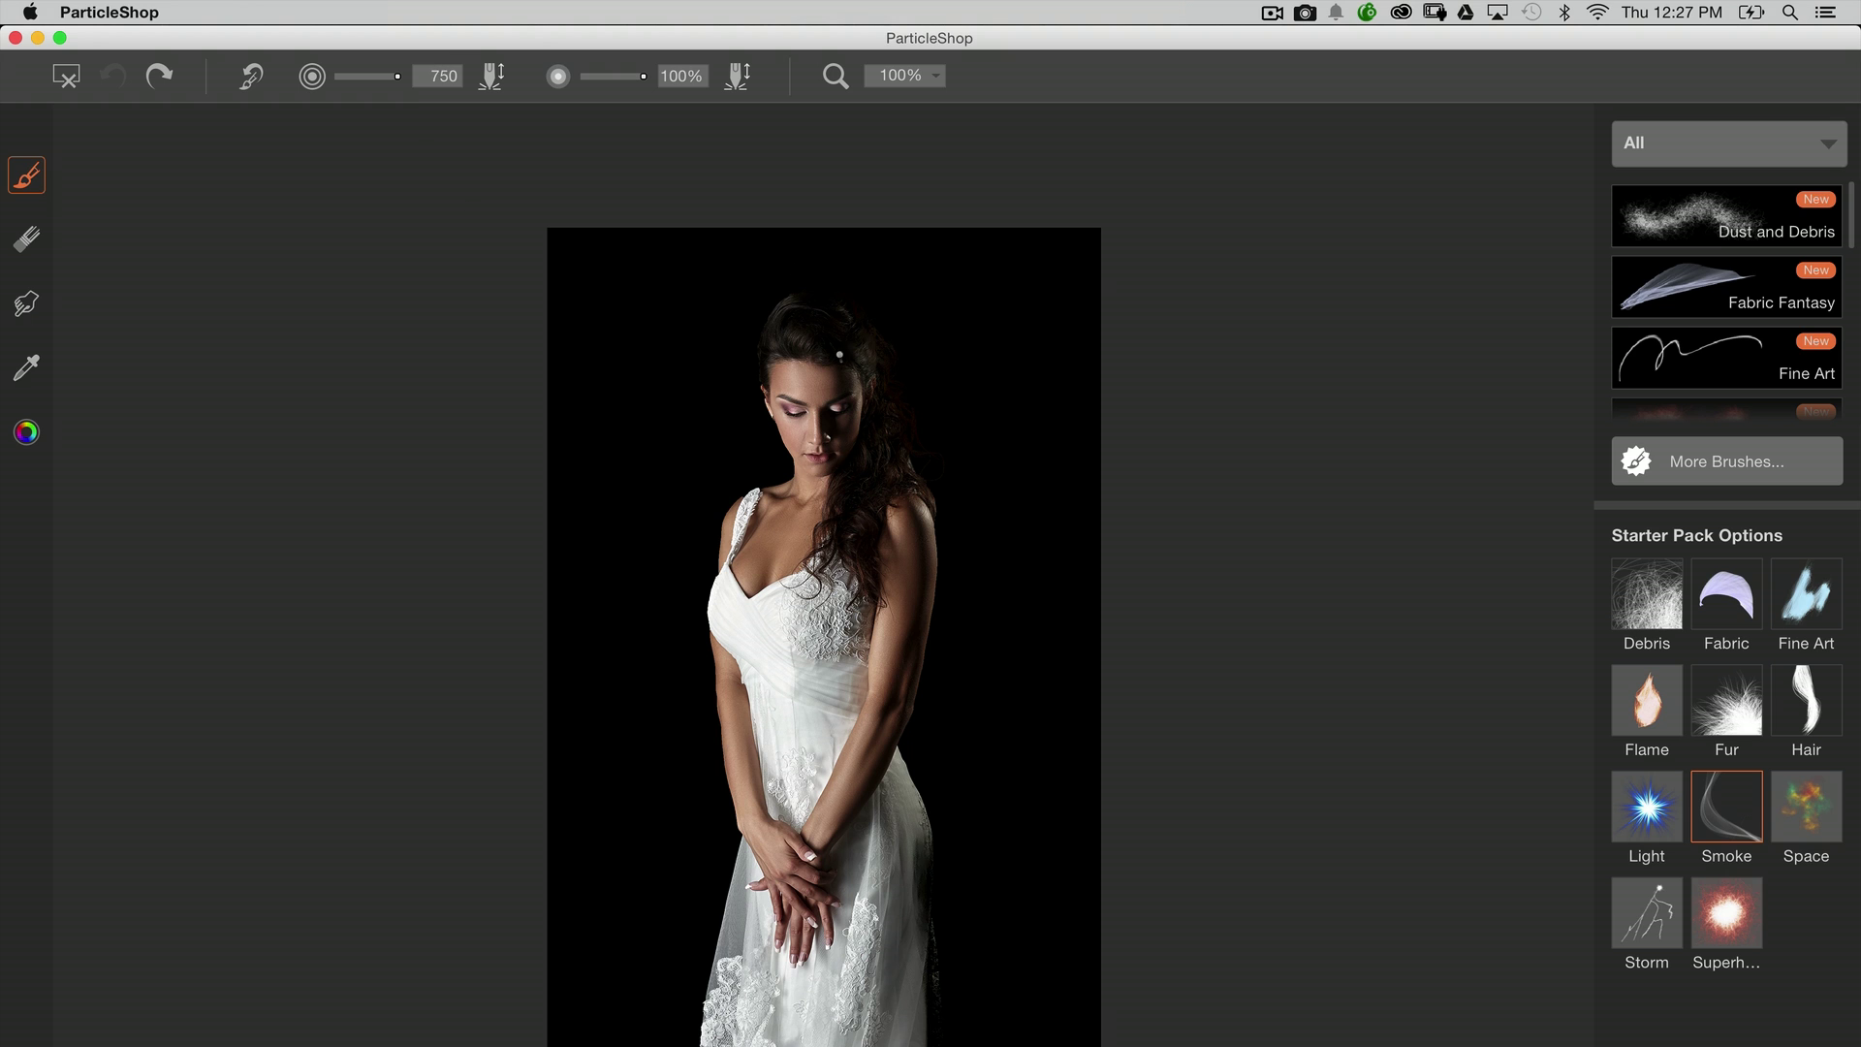
Step: Paint magenta smoke streaks across the woman and apply them as a brushstrokes-only Layer 2
mouse_move(744, 343)
left_mouse_down()
mouse_move(805, 254)
mouse_move(721, 469)
mouse_move(1008, 504)
mouse_move(853, 824)
mouse_move(822, 998)
mouse_move(635, 979)
mouse_move(940, 814)
mouse_move(969, 688)
mouse_move(664, 649)
mouse_move(925, 281)
mouse_move(977, 1017)
mouse_move(824, 1019)
left_mouse_up()
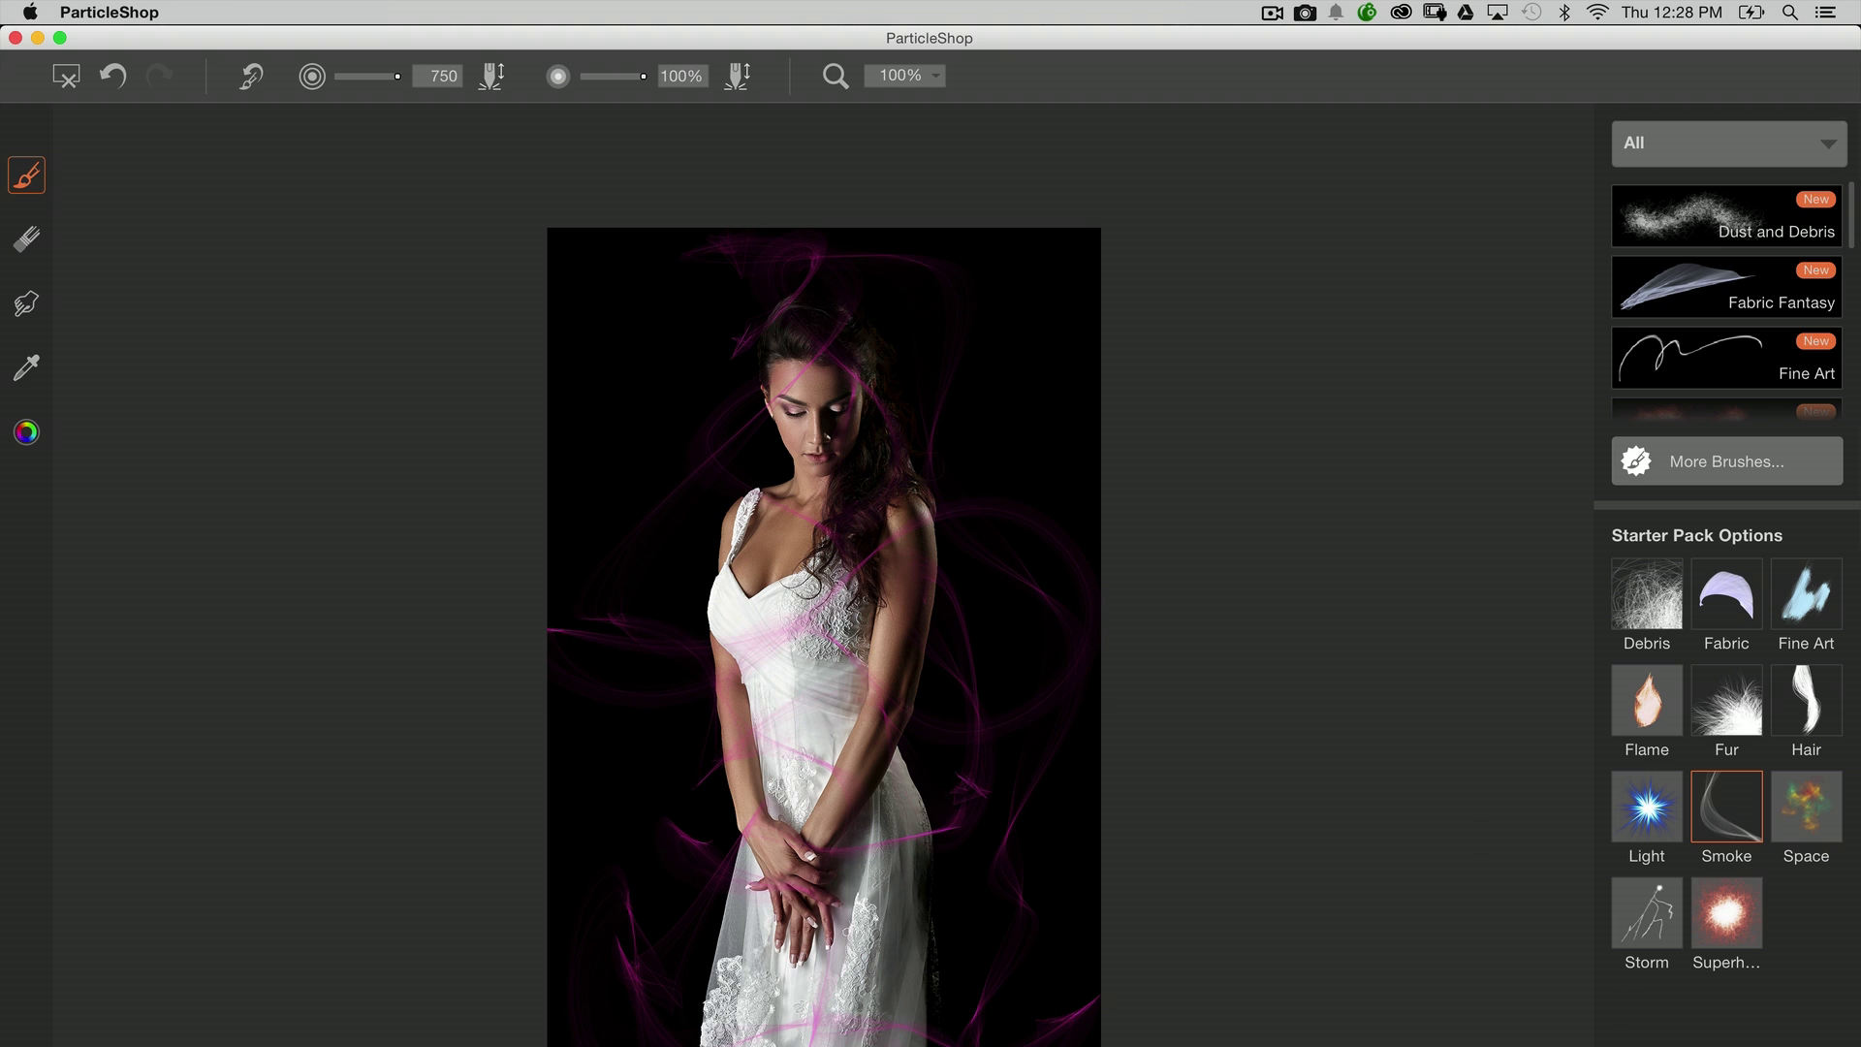
left_click(1781, 1037)
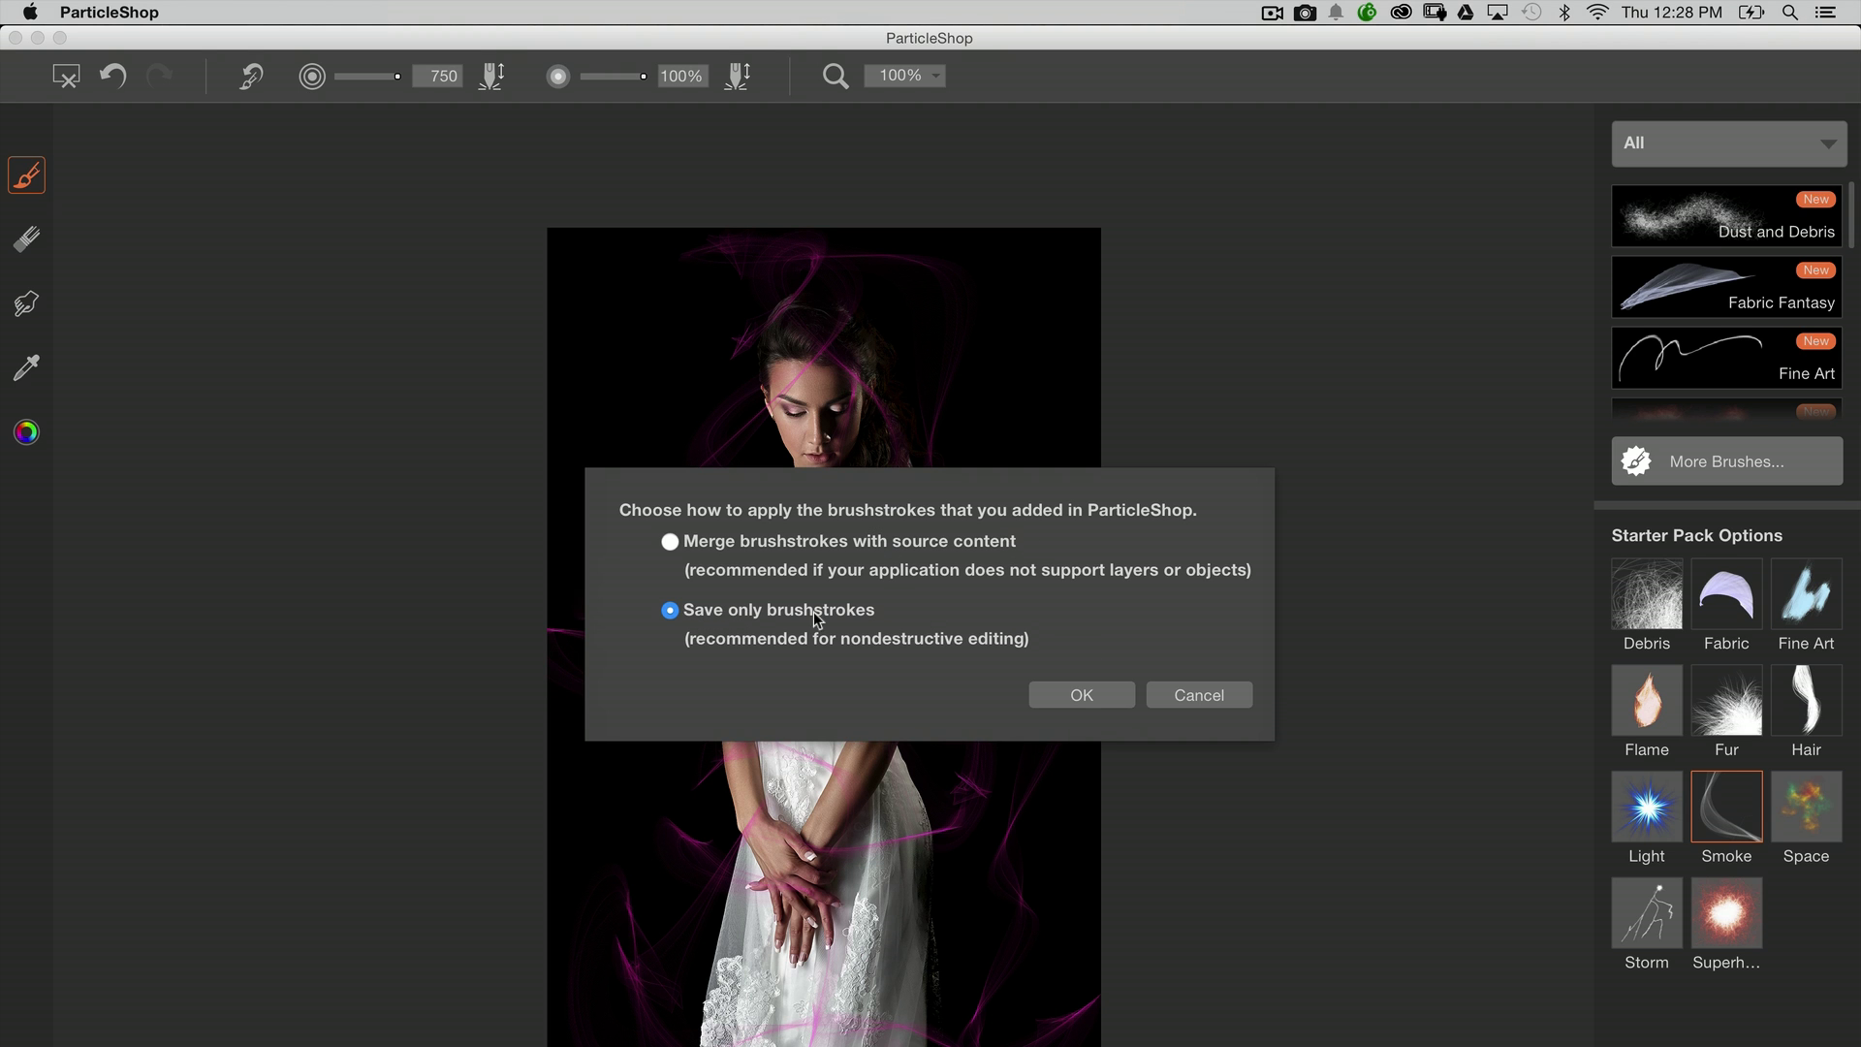
left_click(1092, 692)
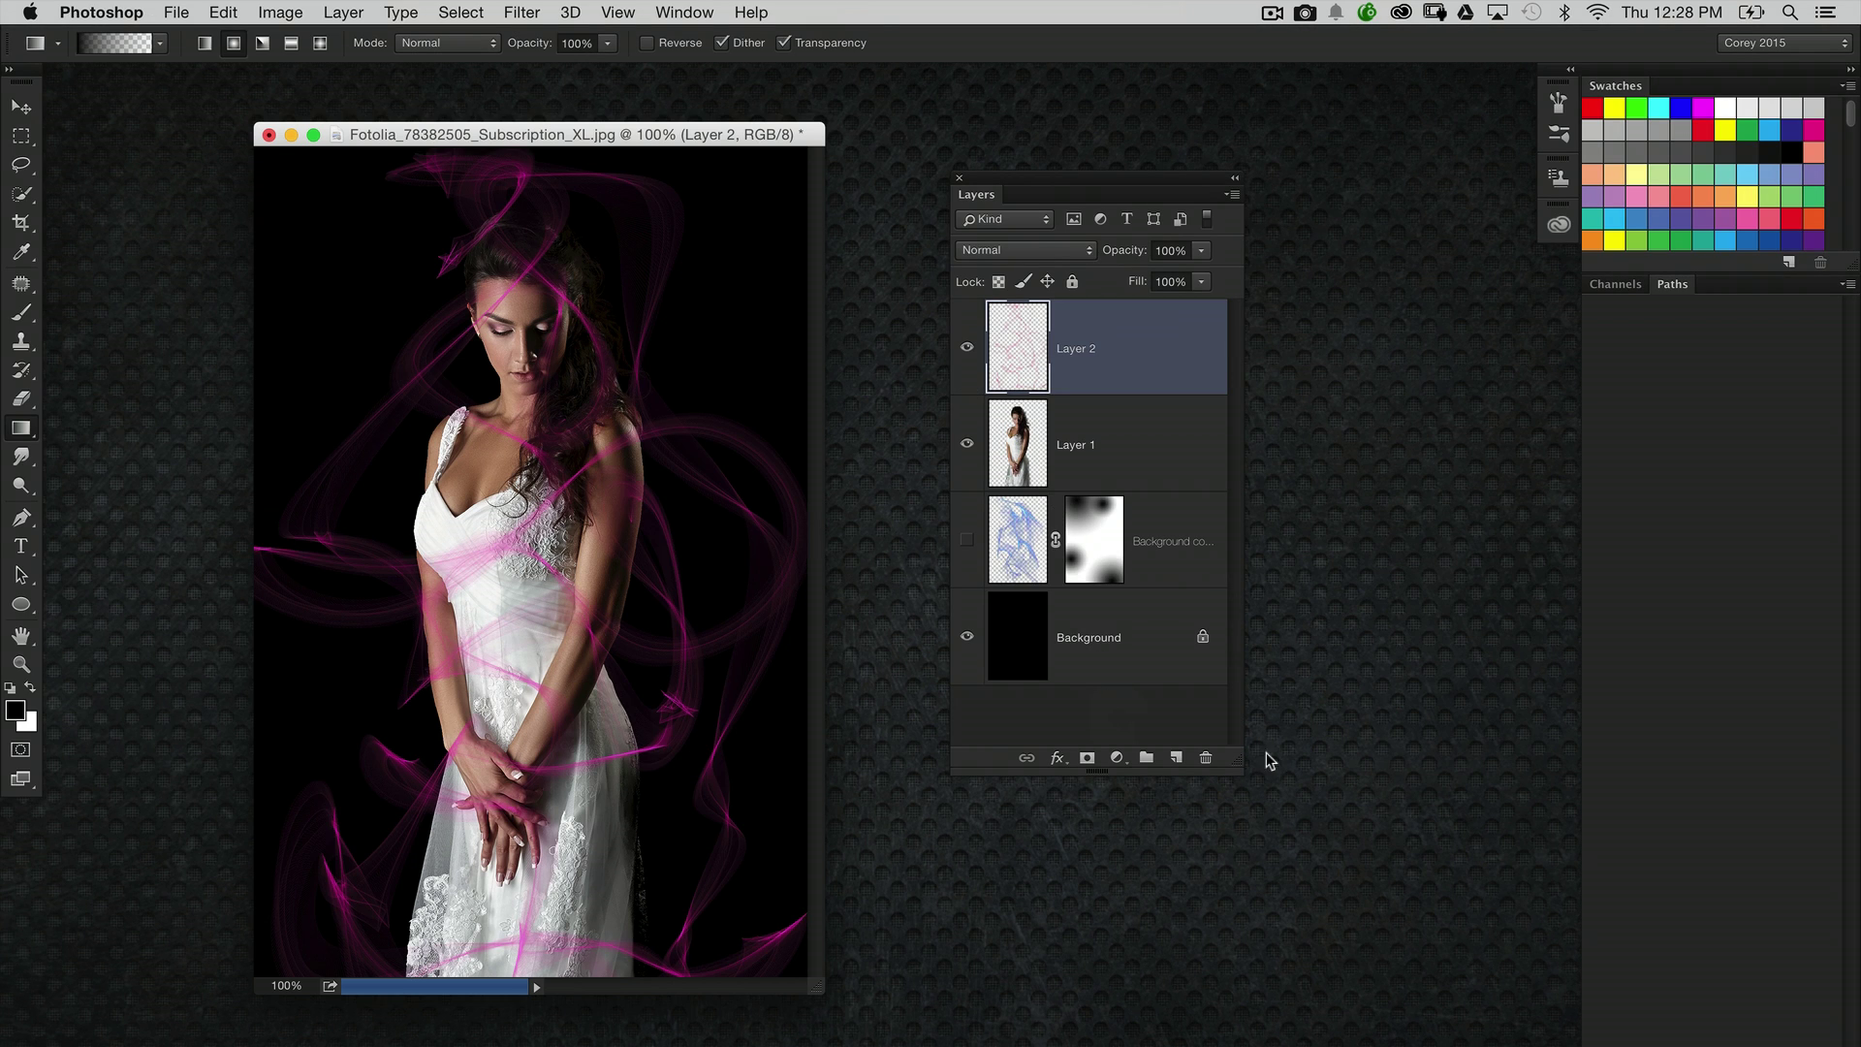
Step: Zoom to 200%, add a layer mask to Layer 2, and pick the Brush tool
left_click_drag(1238, 753, 1231, 877)
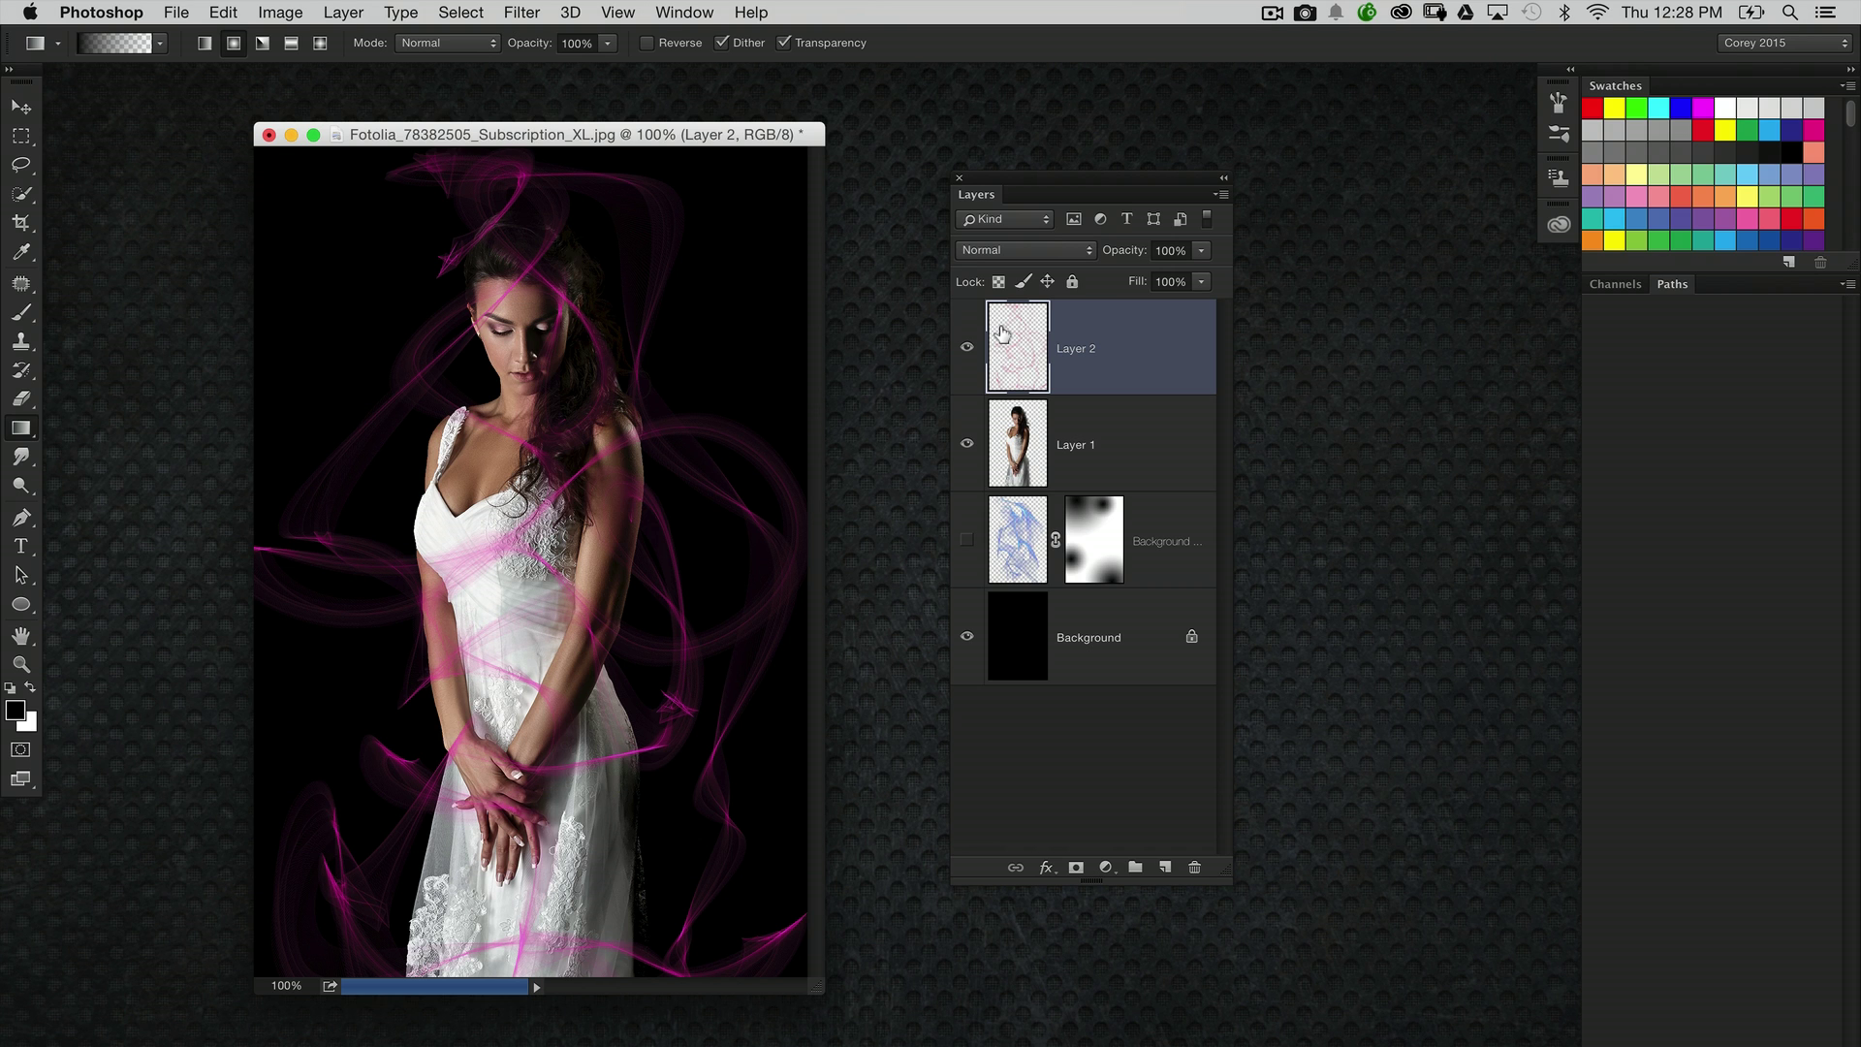
key("super+plus")
left_click_drag(1099, 184, 1414, 224)
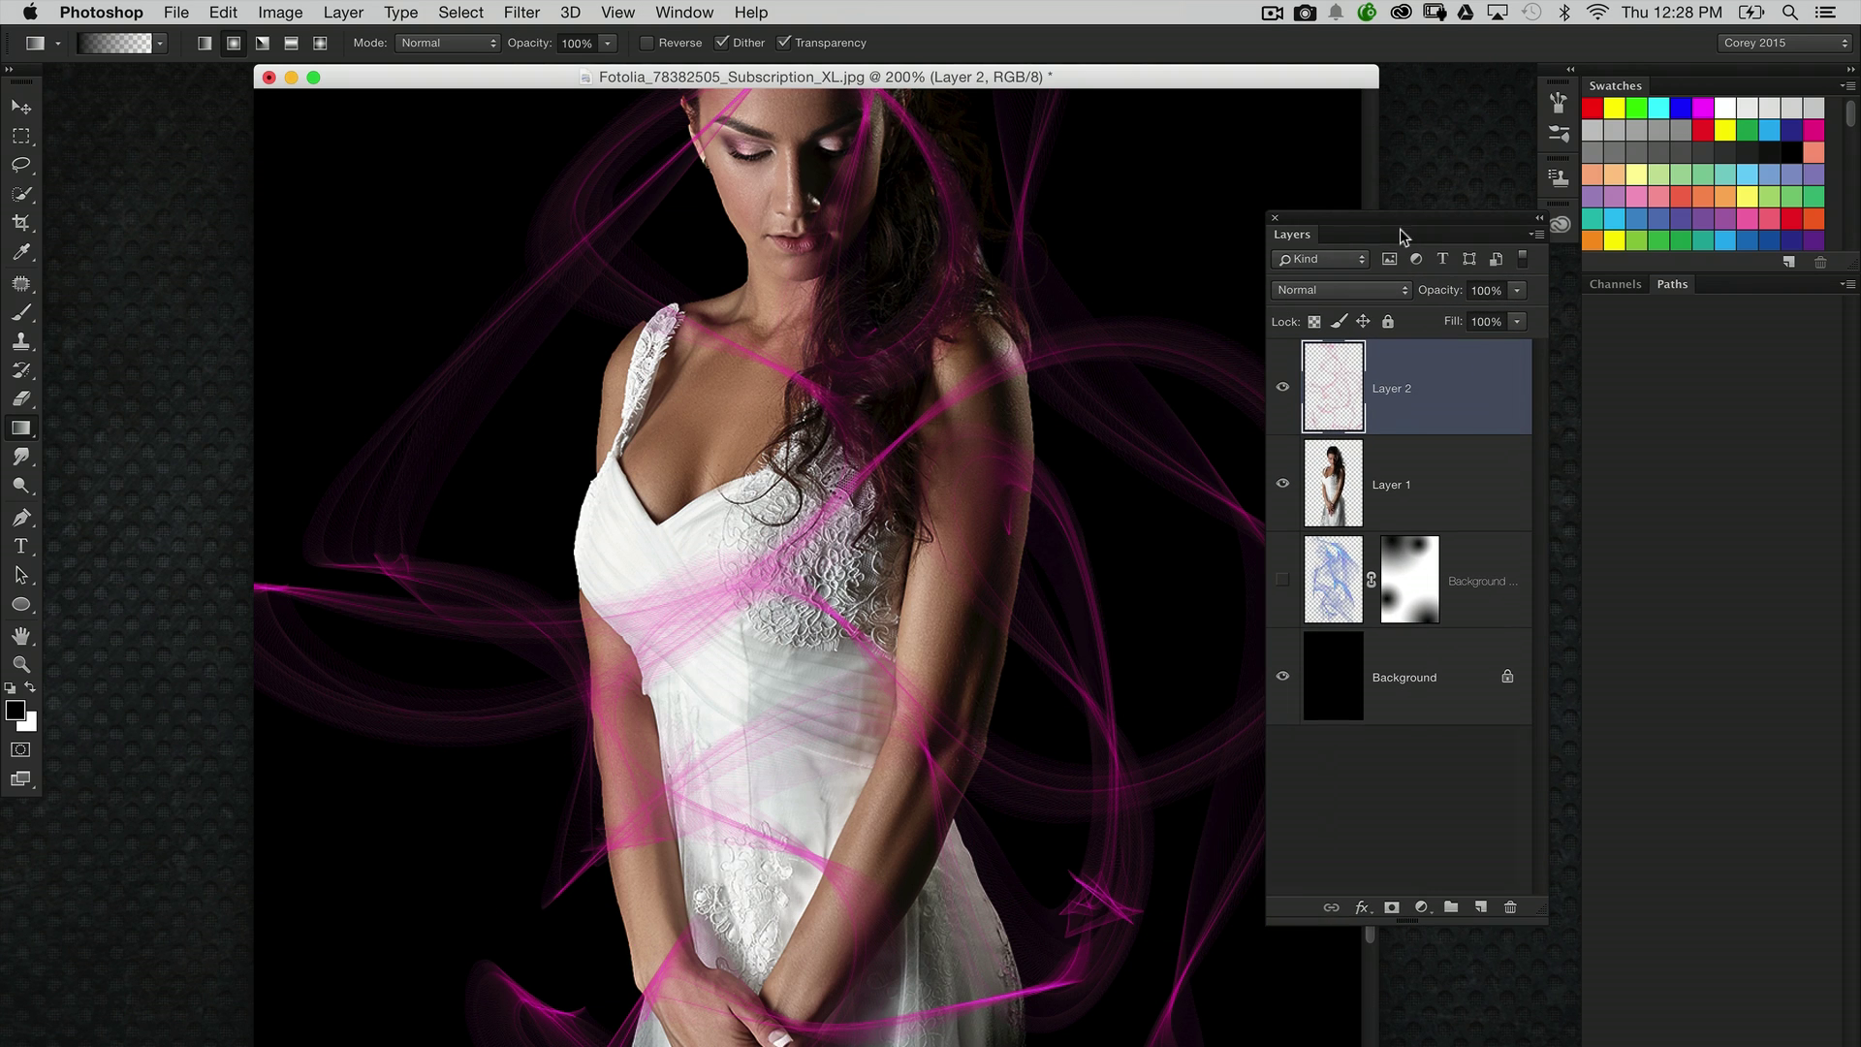
left_click(1393, 907)
scroll(911, 465, "up", 5)
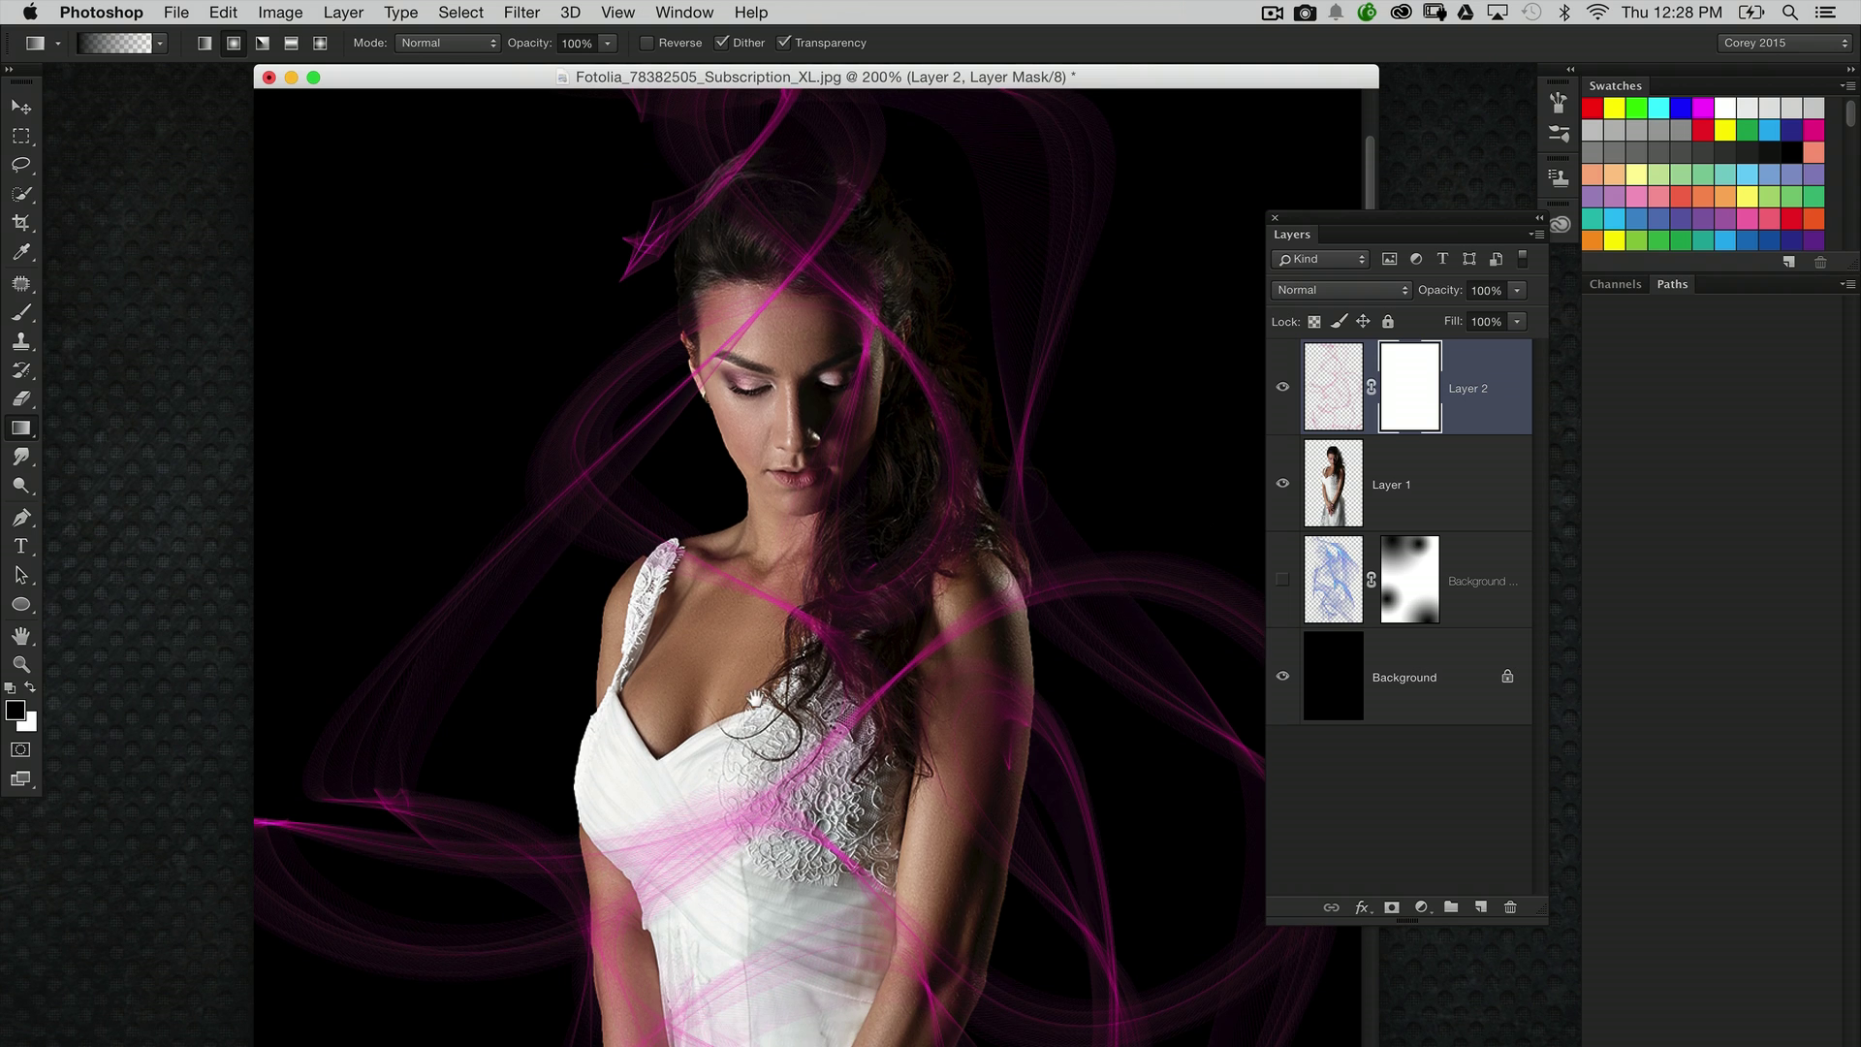
left_click(22, 312)
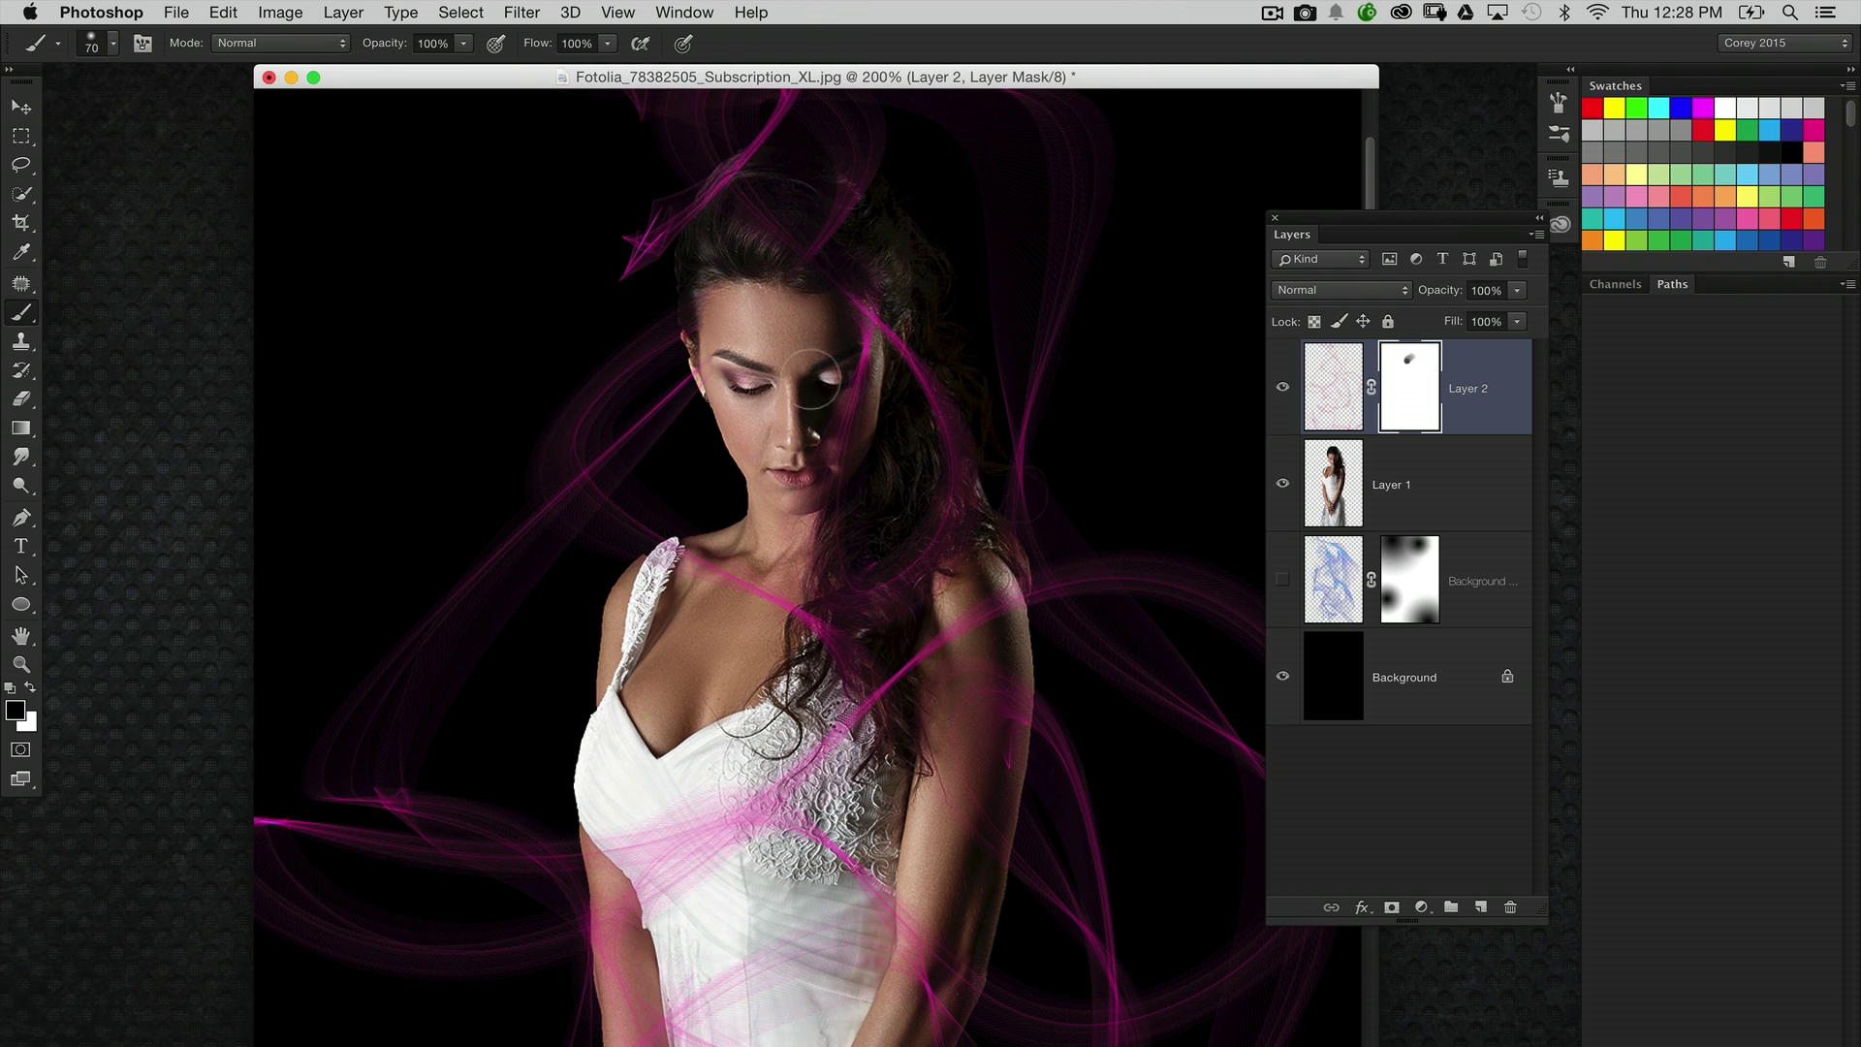
Step: Paint black on the mask to hide the streaks over her eye and dress
left_click_drag(829, 380, 859, 363)
mouse_move(805, 628)
left_mouse_down()
mouse_move(802, 430)
mouse_move(843, 407)
mouse_move(887, 480)
mouse_move(775, 601)
mouse_move(828, 683)
mouse_move(911, 700)
mouse_move(925, 761)
left_mouse_up()
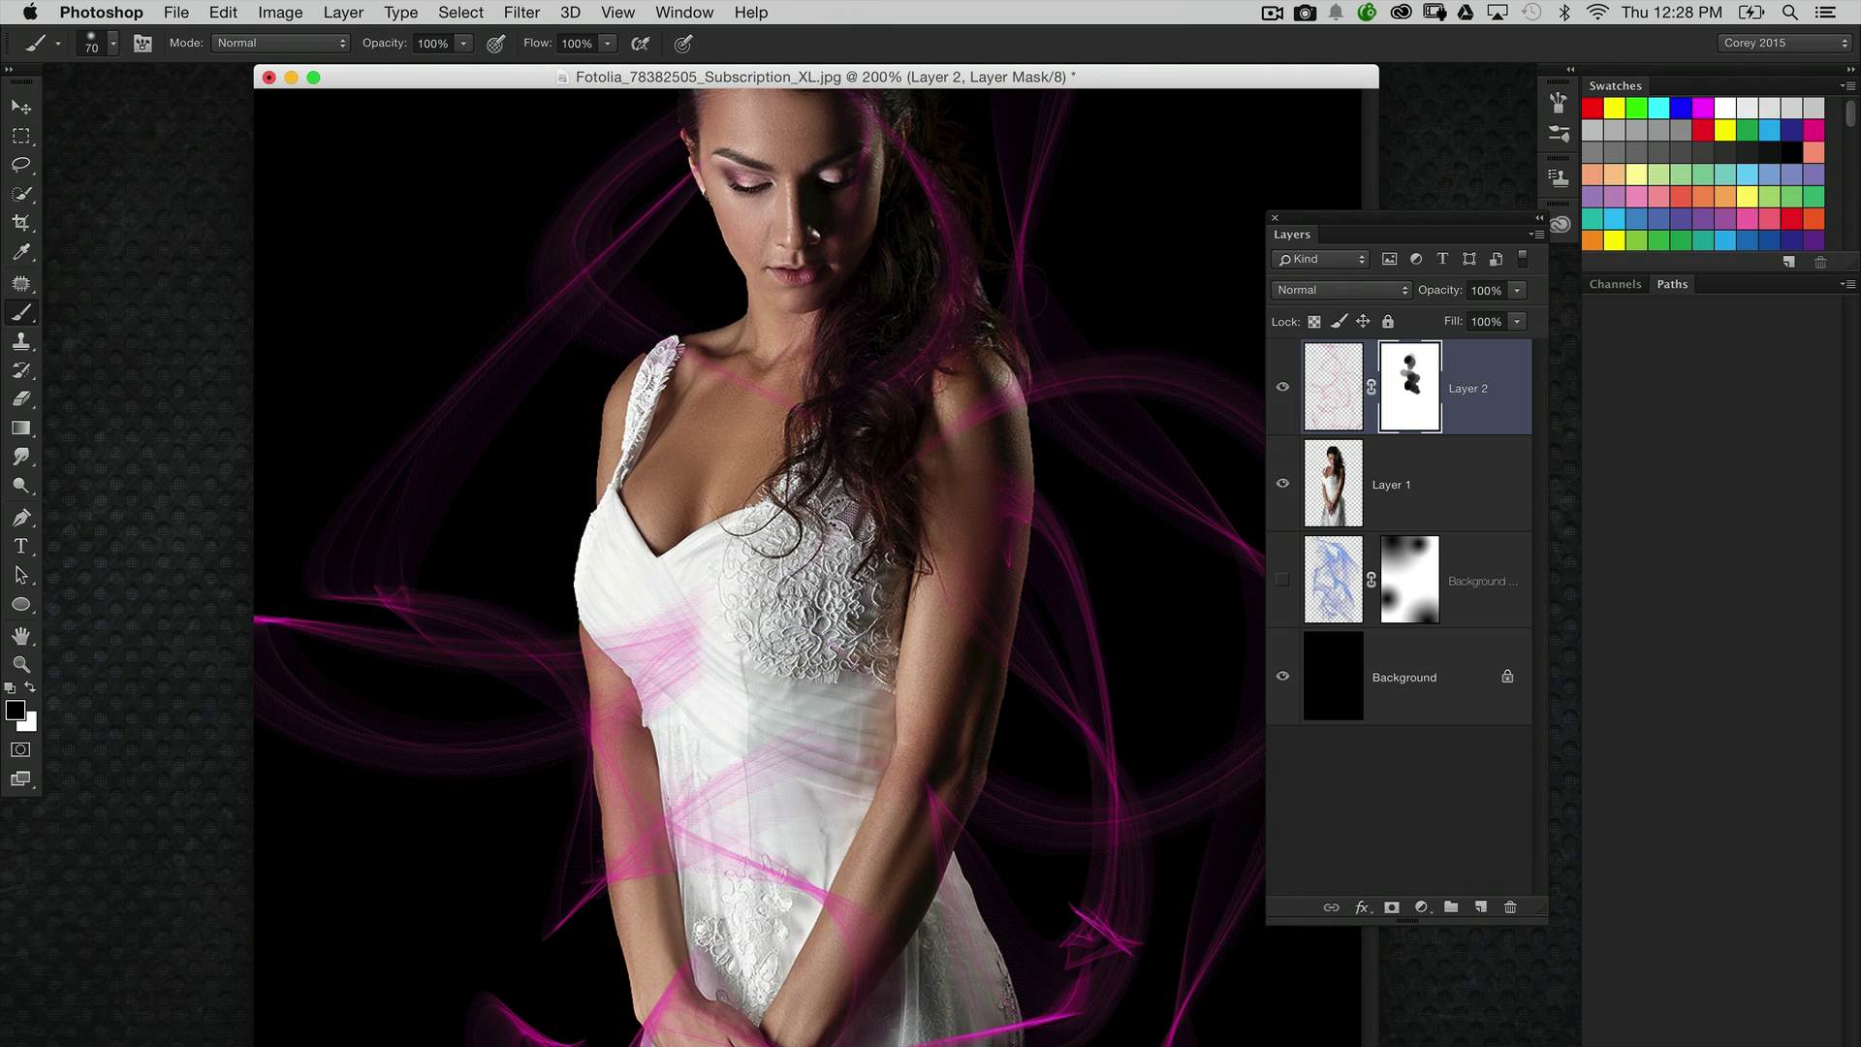
mouse_move(705, 693)
left_mouse_down()
mouse_move(653, 665)
mouse_move(632, 670)
mouse_move(664, 707)
mouse_move(790, 647)
mouse_move(778, 515)
mouse_move(725, 687)
mouse_move(688, 736)
mouse_move(667, 733)
mouse_move(775, 698)
left_mouse_up()
scroll(689, 715, "down", 5)
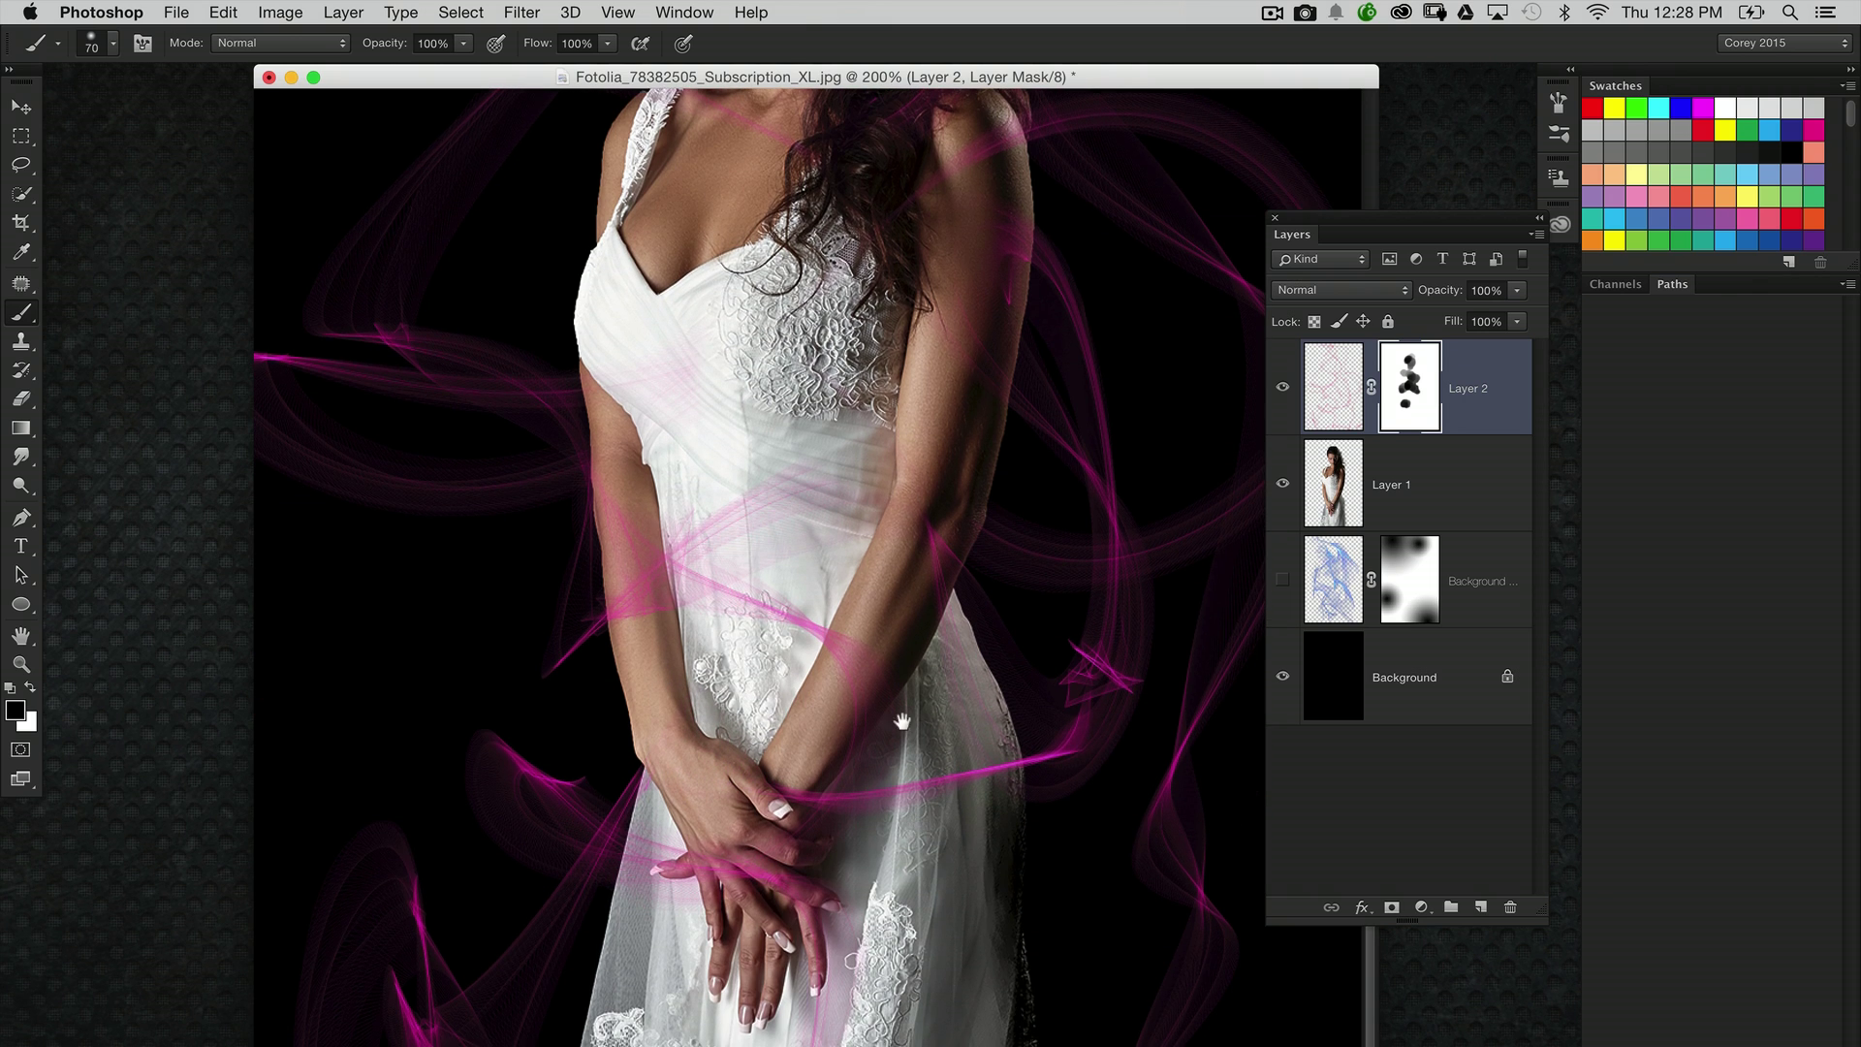
left_click_drag(892, 630, 888, 555)
key("super+minus")
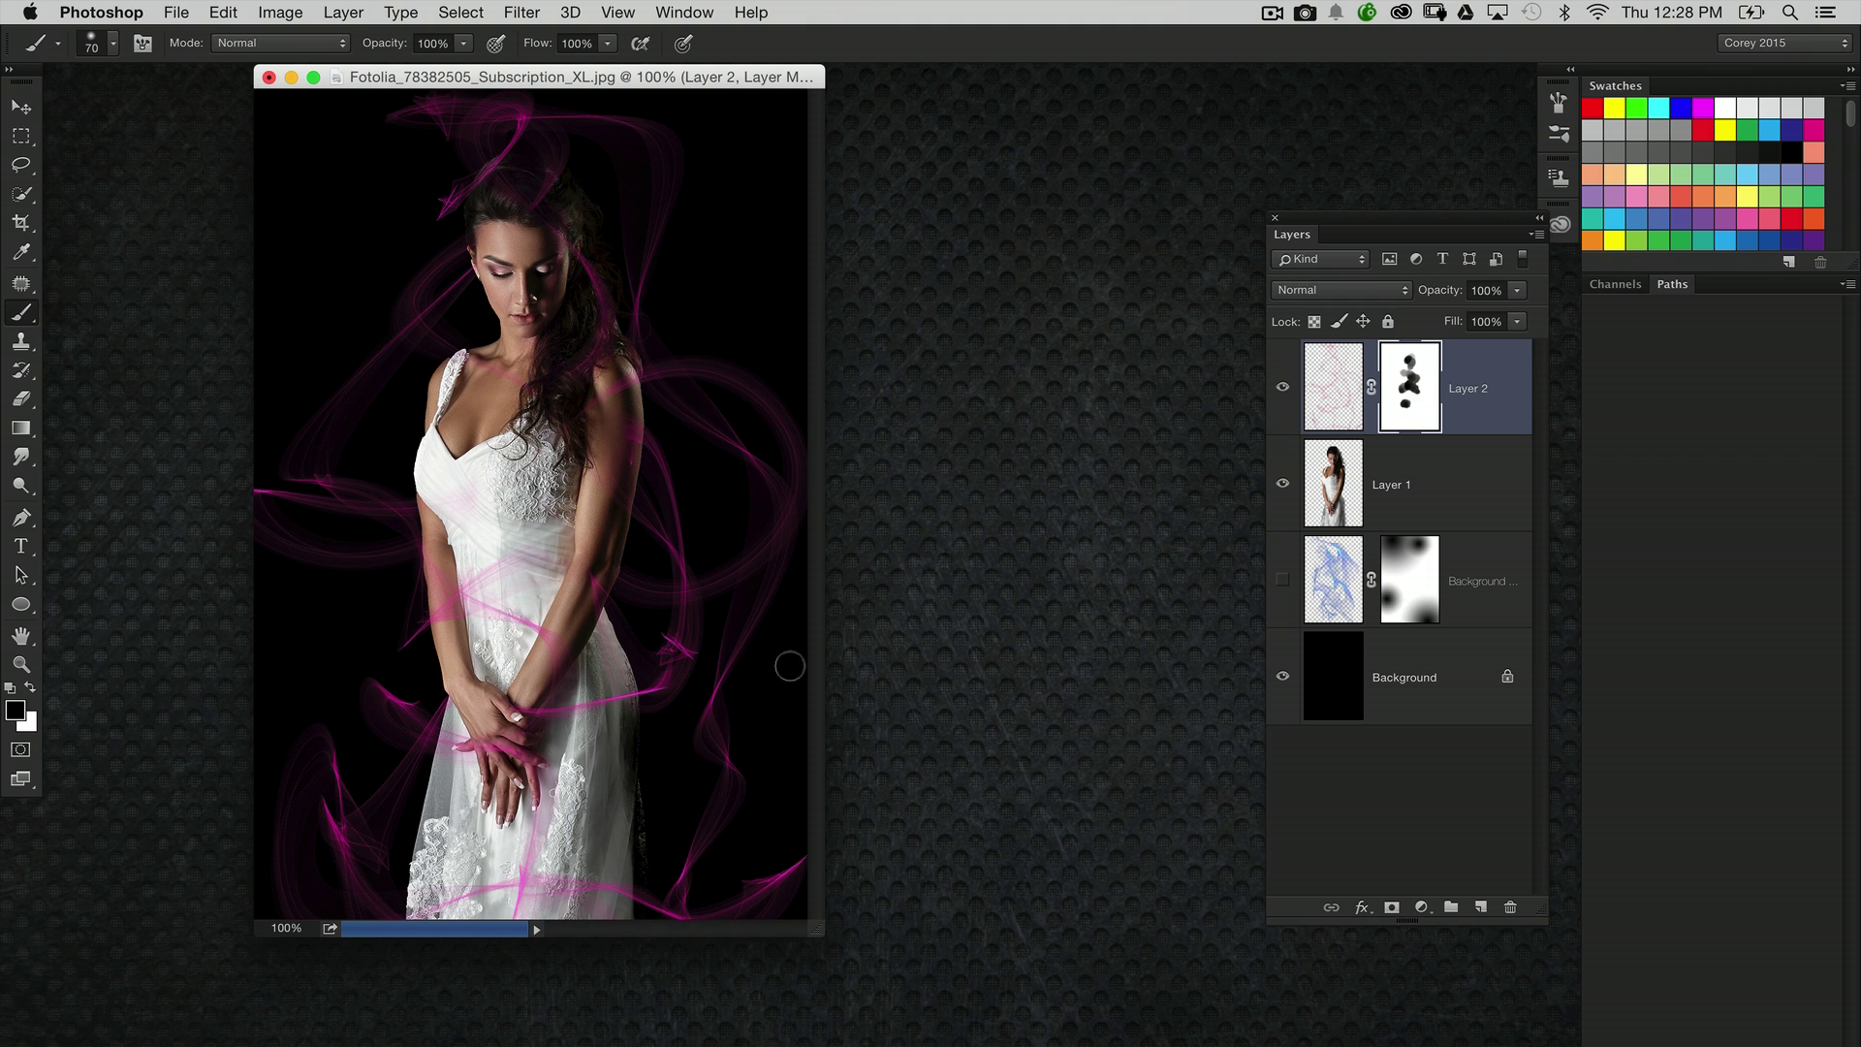
Step: Show the blue fabric Background copy layer, scale it to about 117% and nudge it left
left_click(1282, 579)
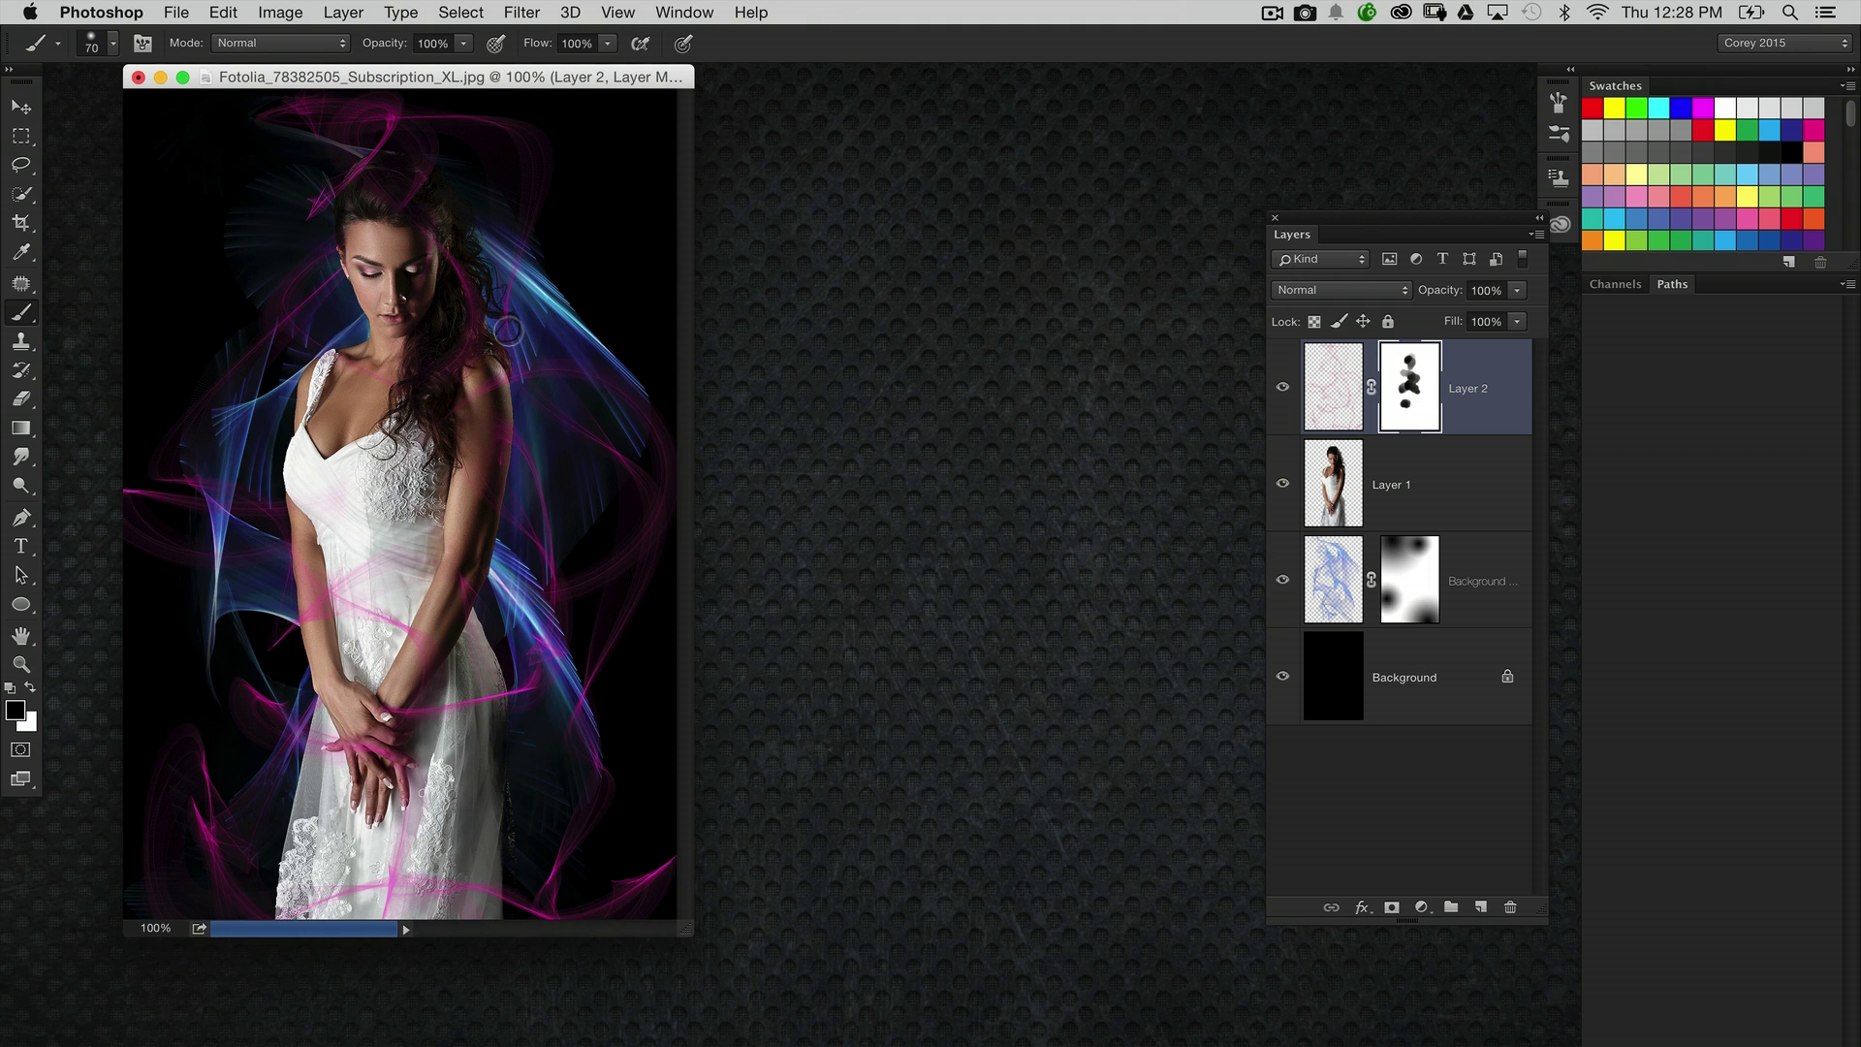
left_click_drag(686, 931, 1055, 1039)
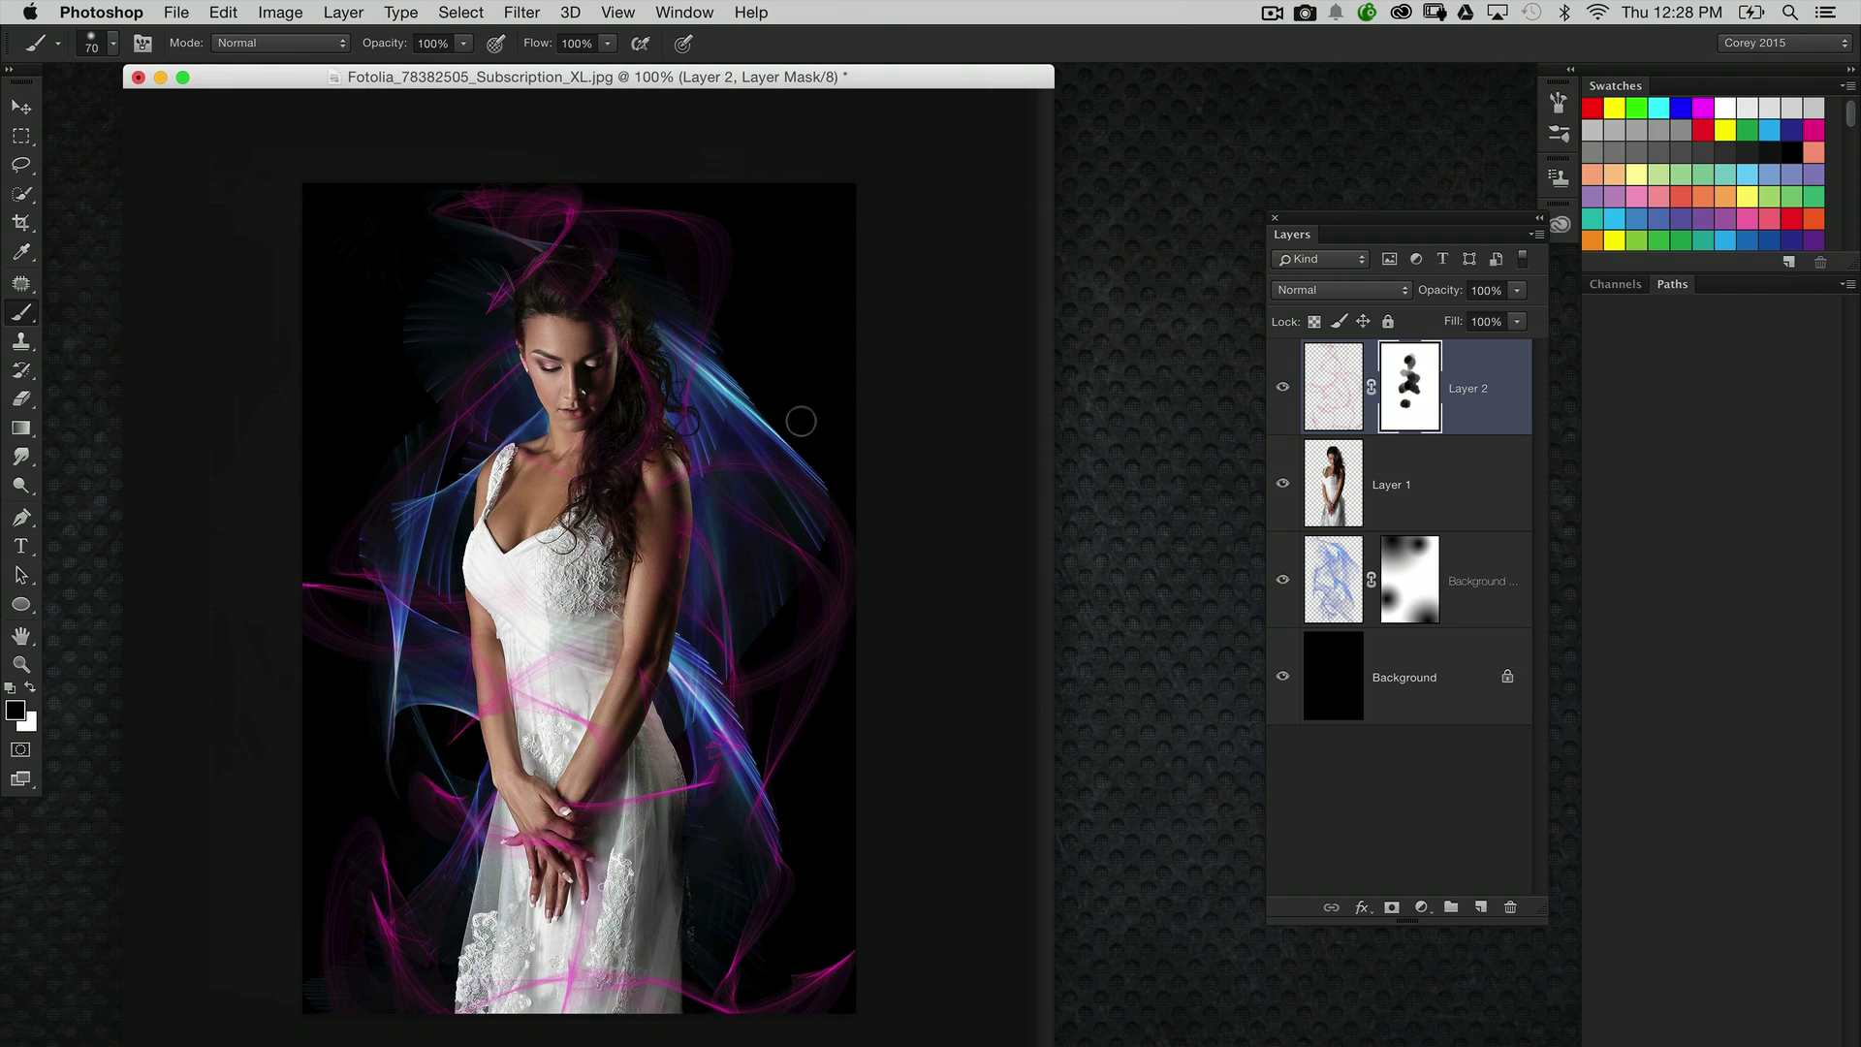
left_click(1311, 560)
key("super+t")
left_click_drag(855, 183, 892, 115)
left_click_drag(793, 334, 783, 355)
key("Return")
Step: Switch to the Brush, reposition the image window, and select Layer 2
key("b")
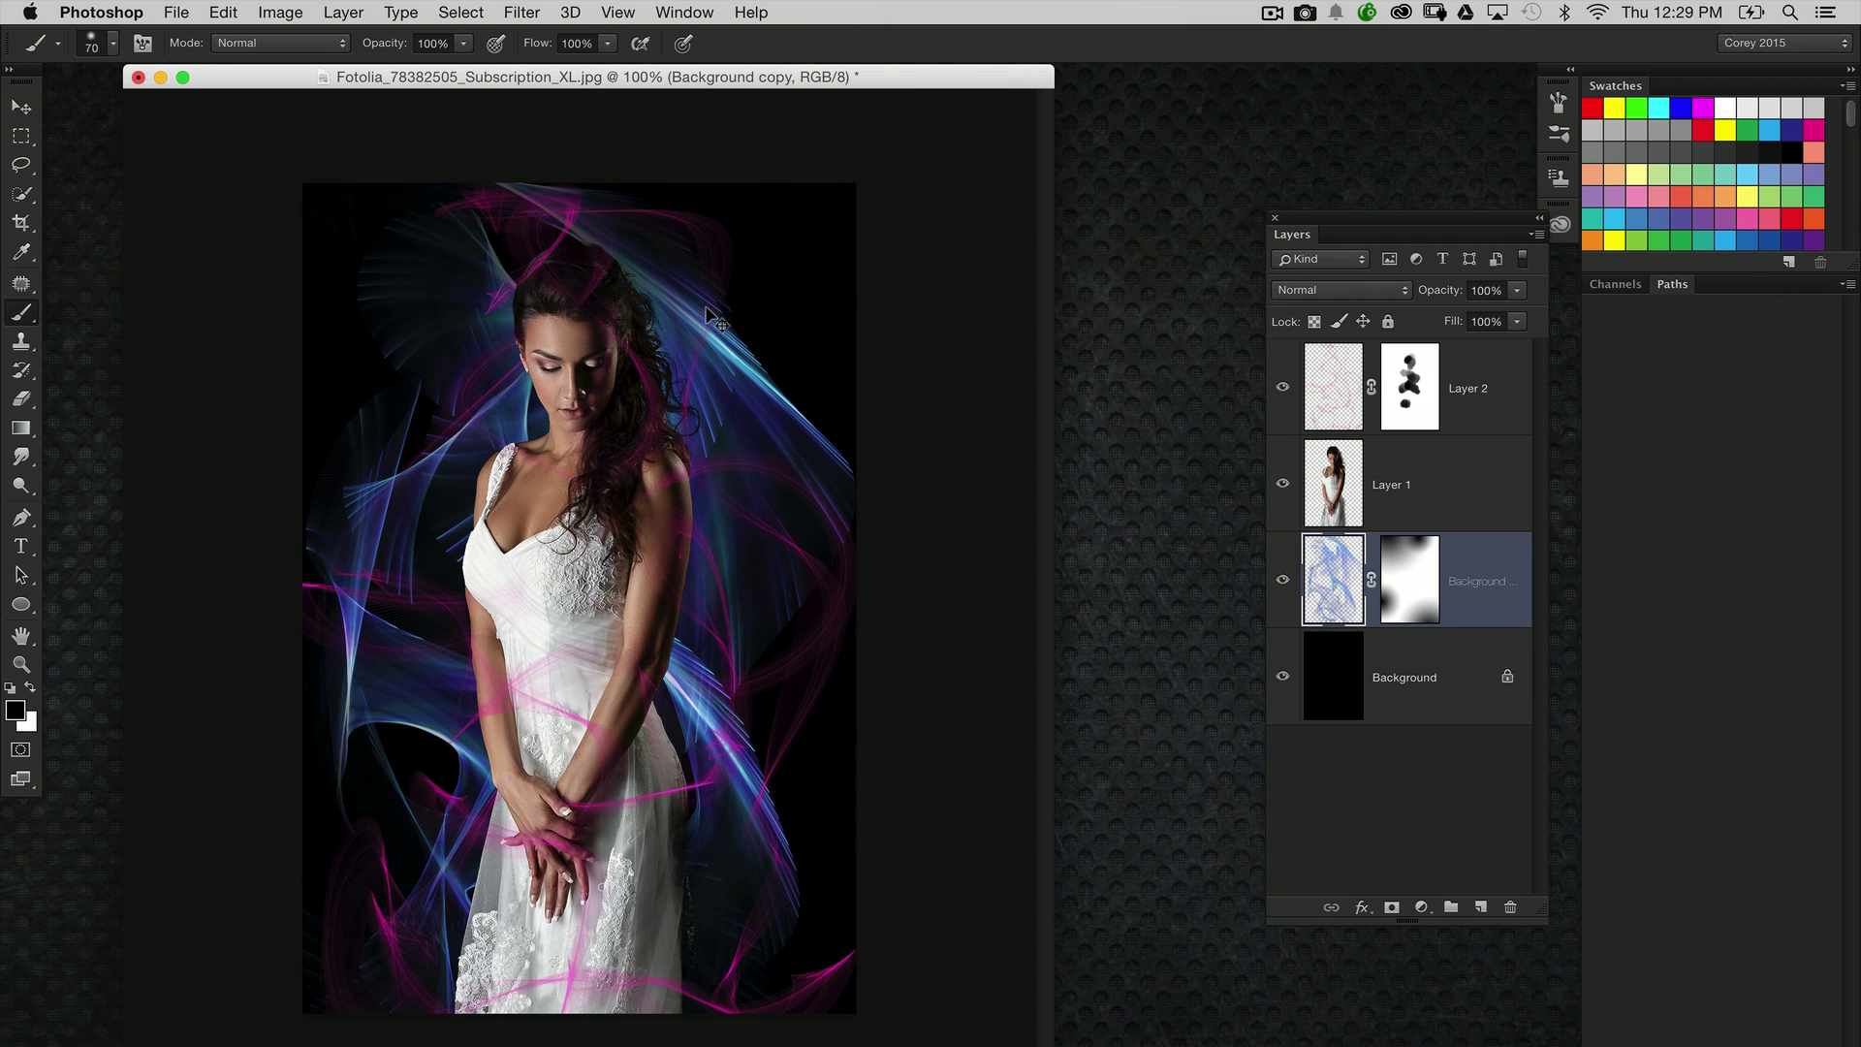
key("super+plus")
key("super+minus")
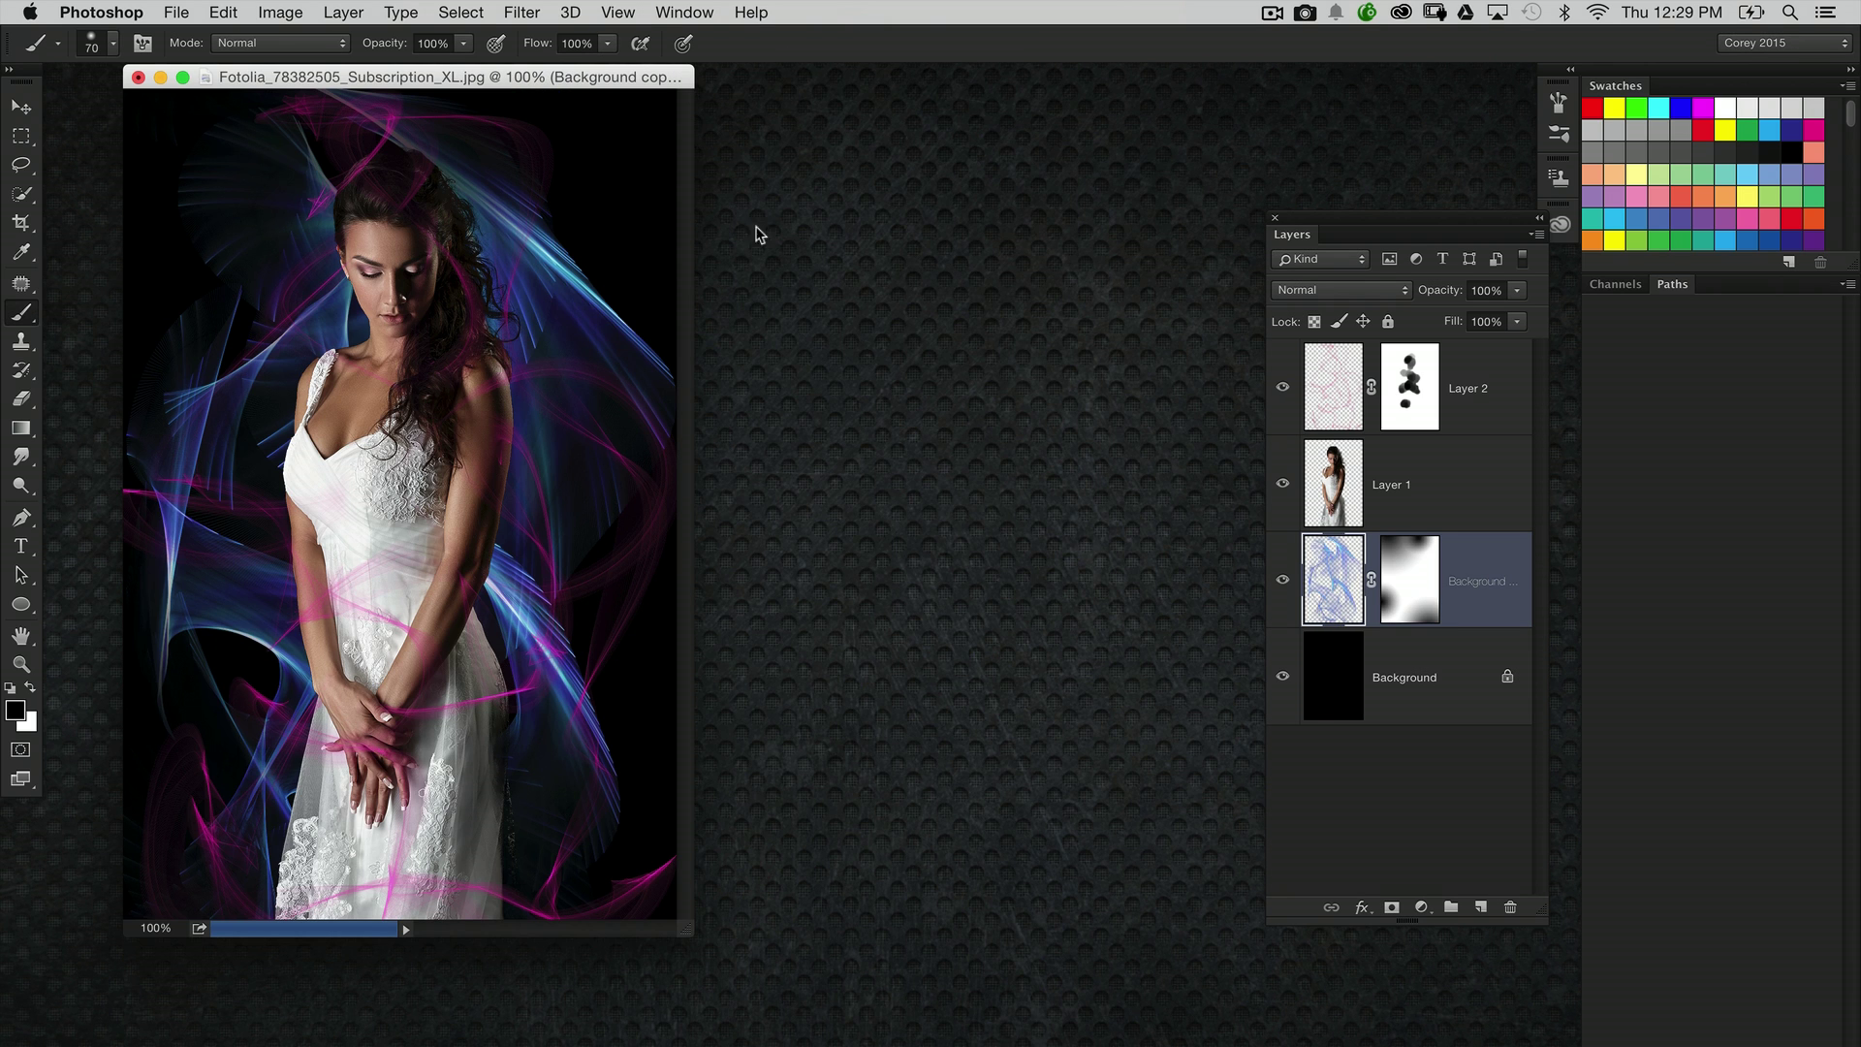
left_click_drag(645, 77, 750, 121)
key("super+plus")
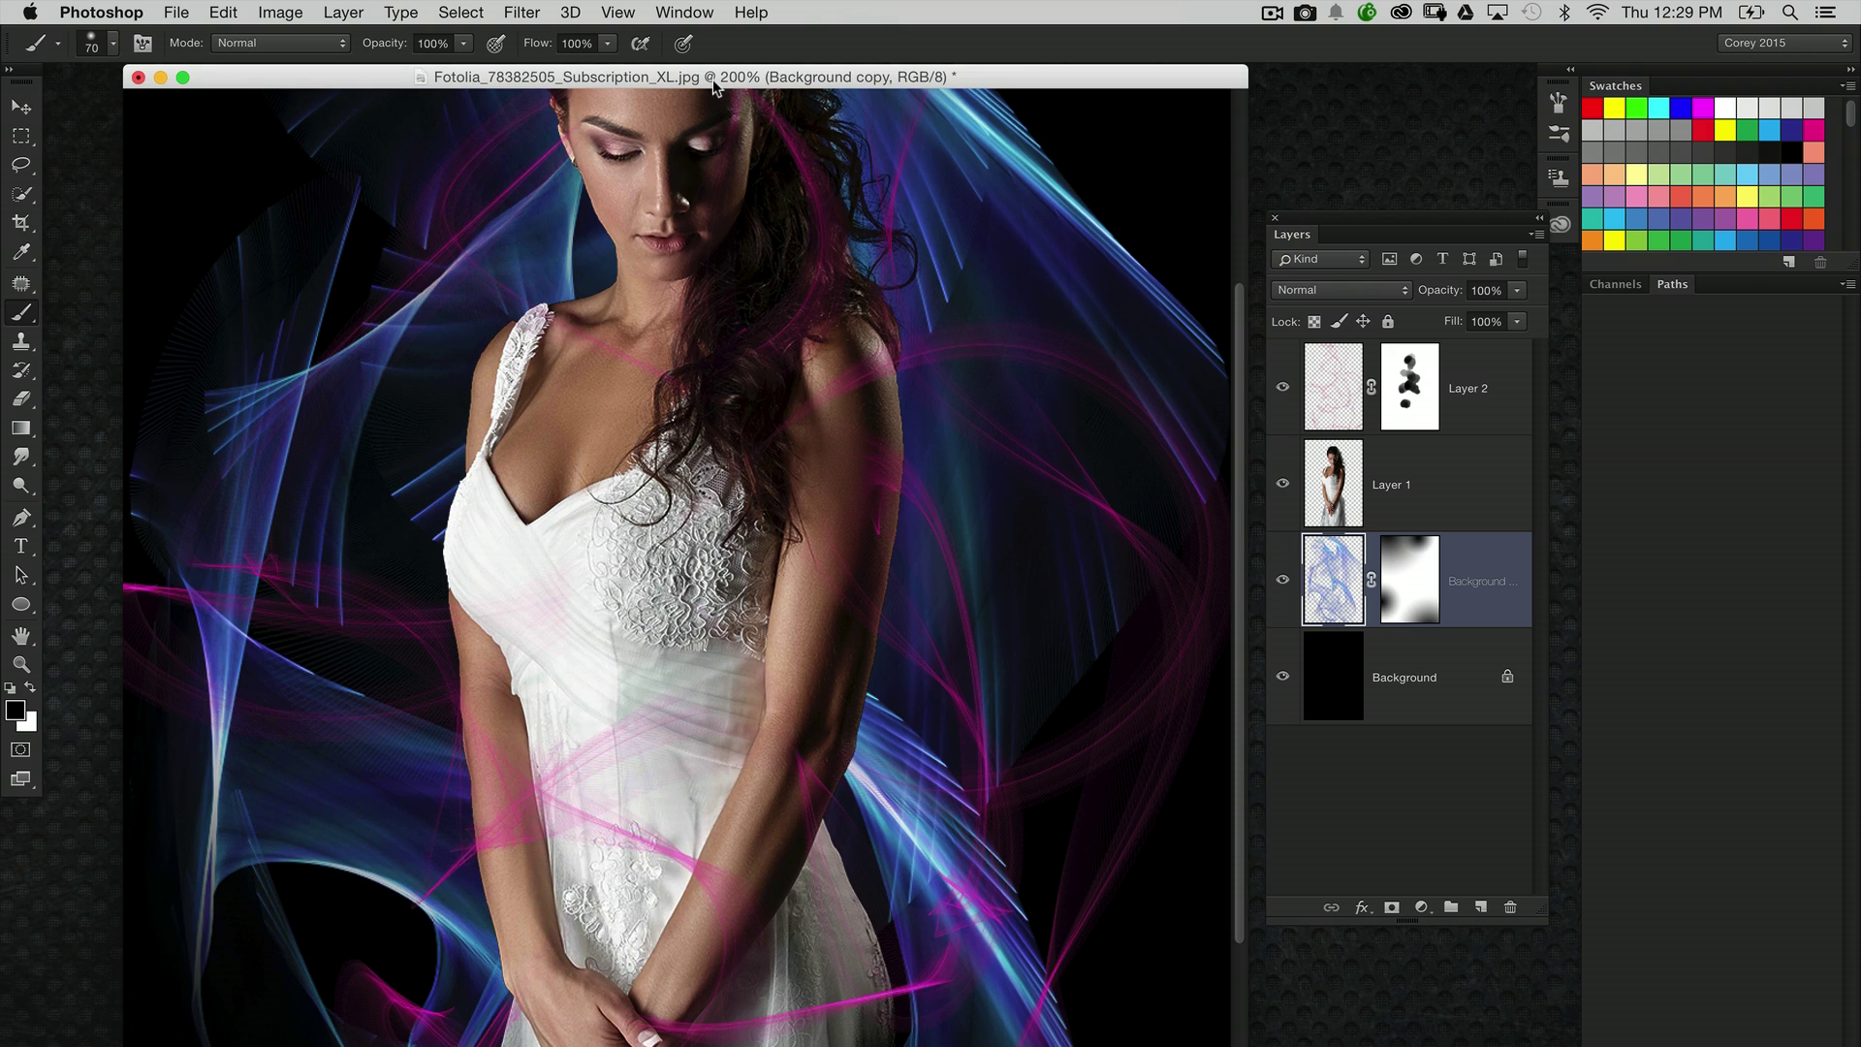
left_click(1334, 408)
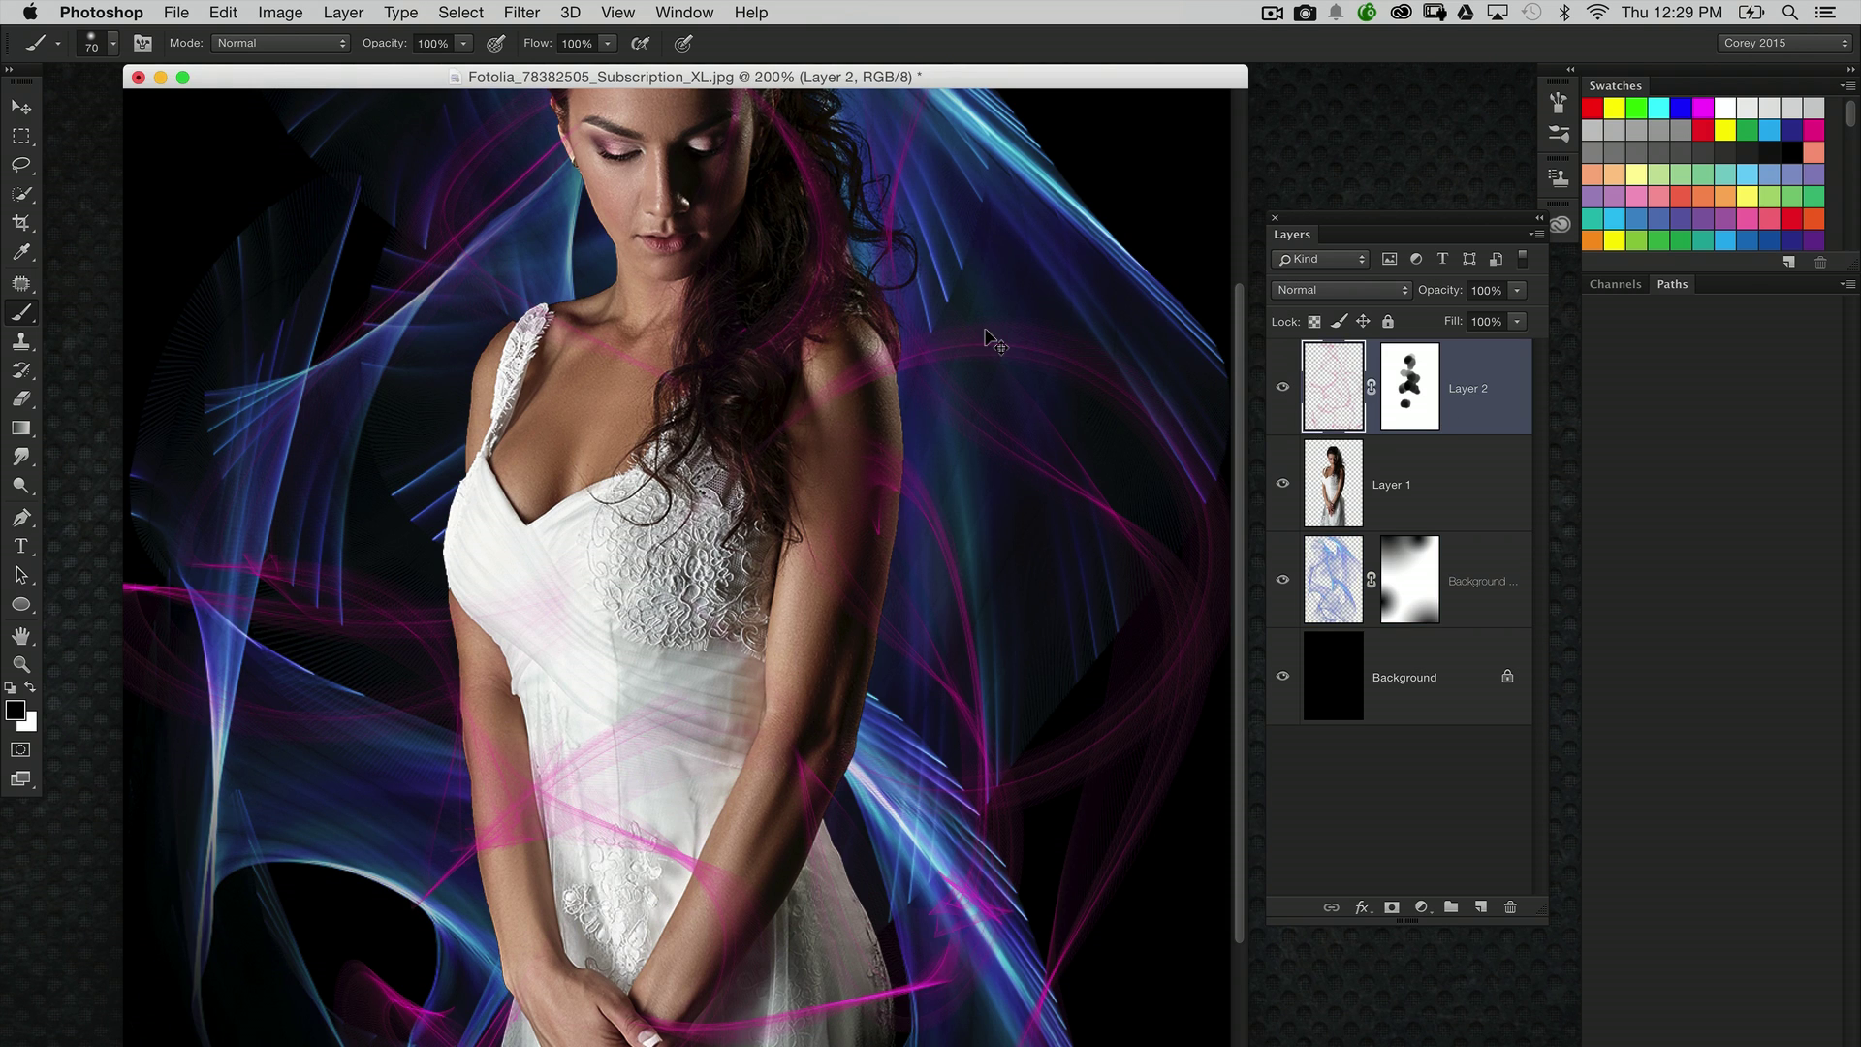
key("super+minus")
Step: Duplicate Layer 2 and set the copy's blend mode to Color Dodge
key("super+plus")
key("super+j")
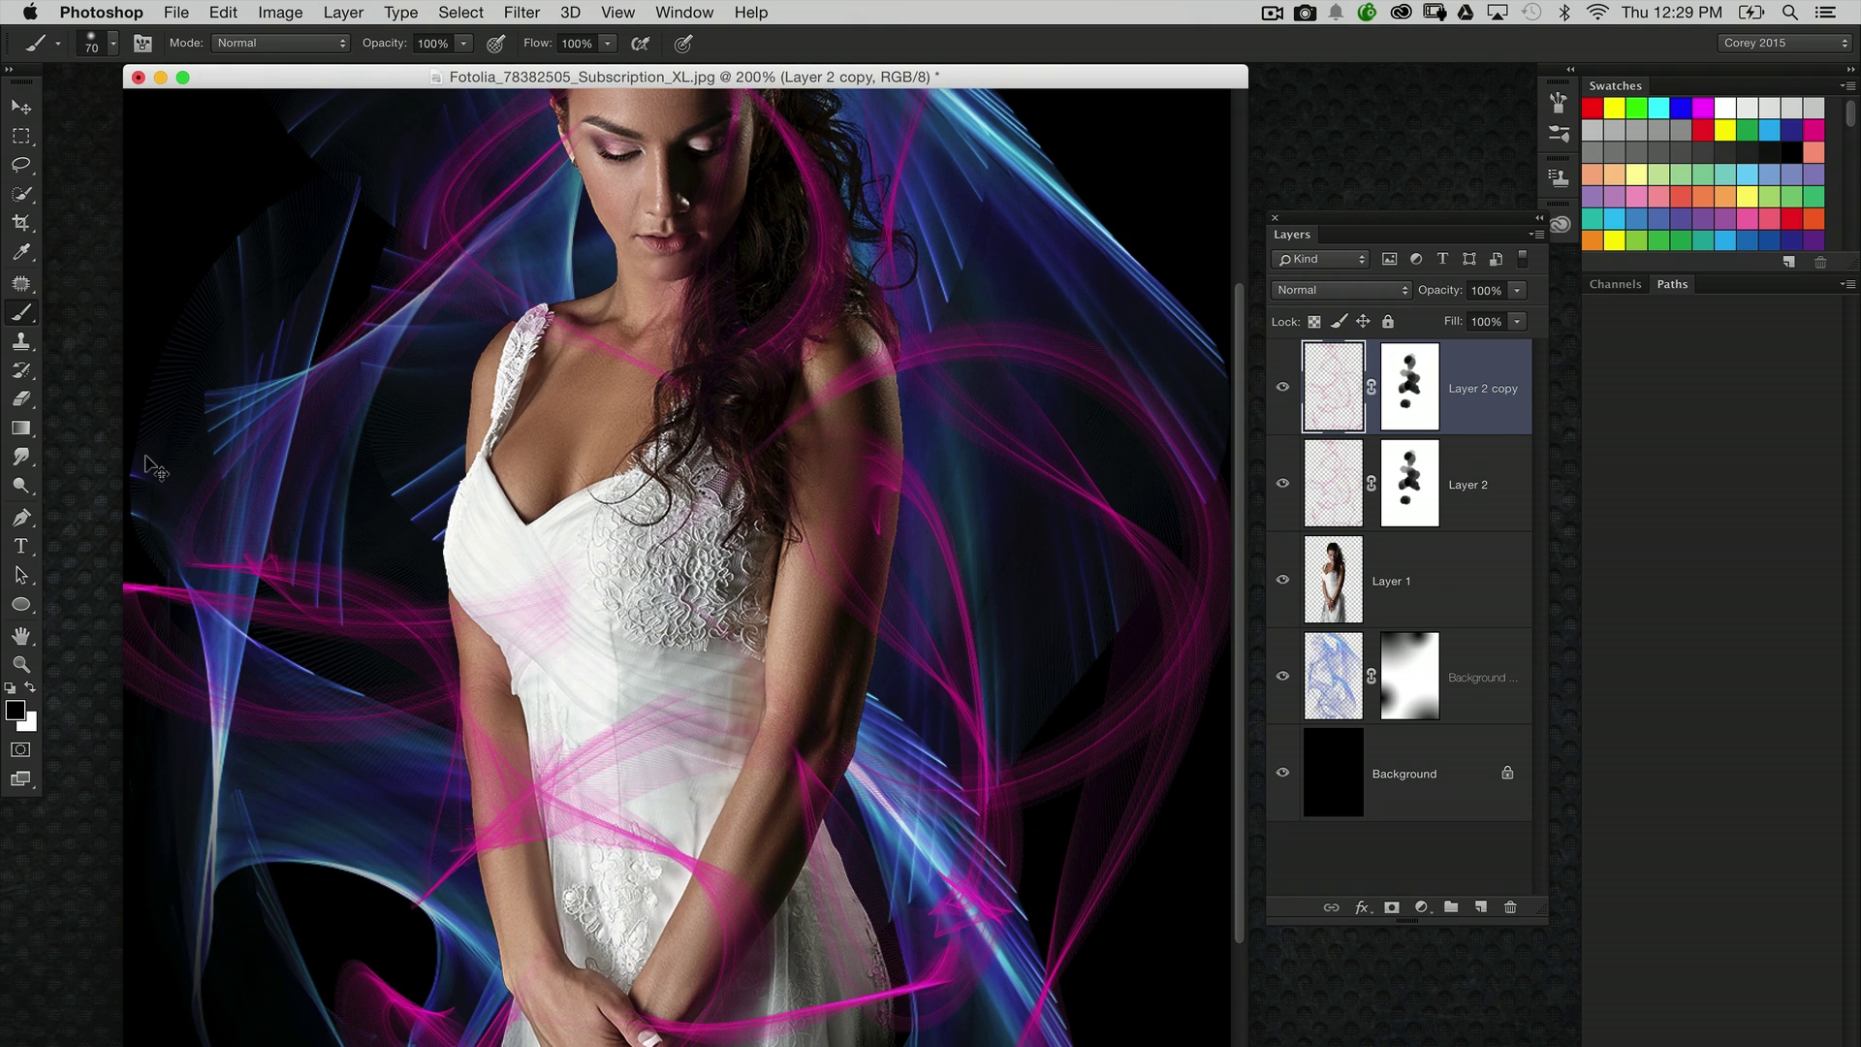
left_click(1359, 294)
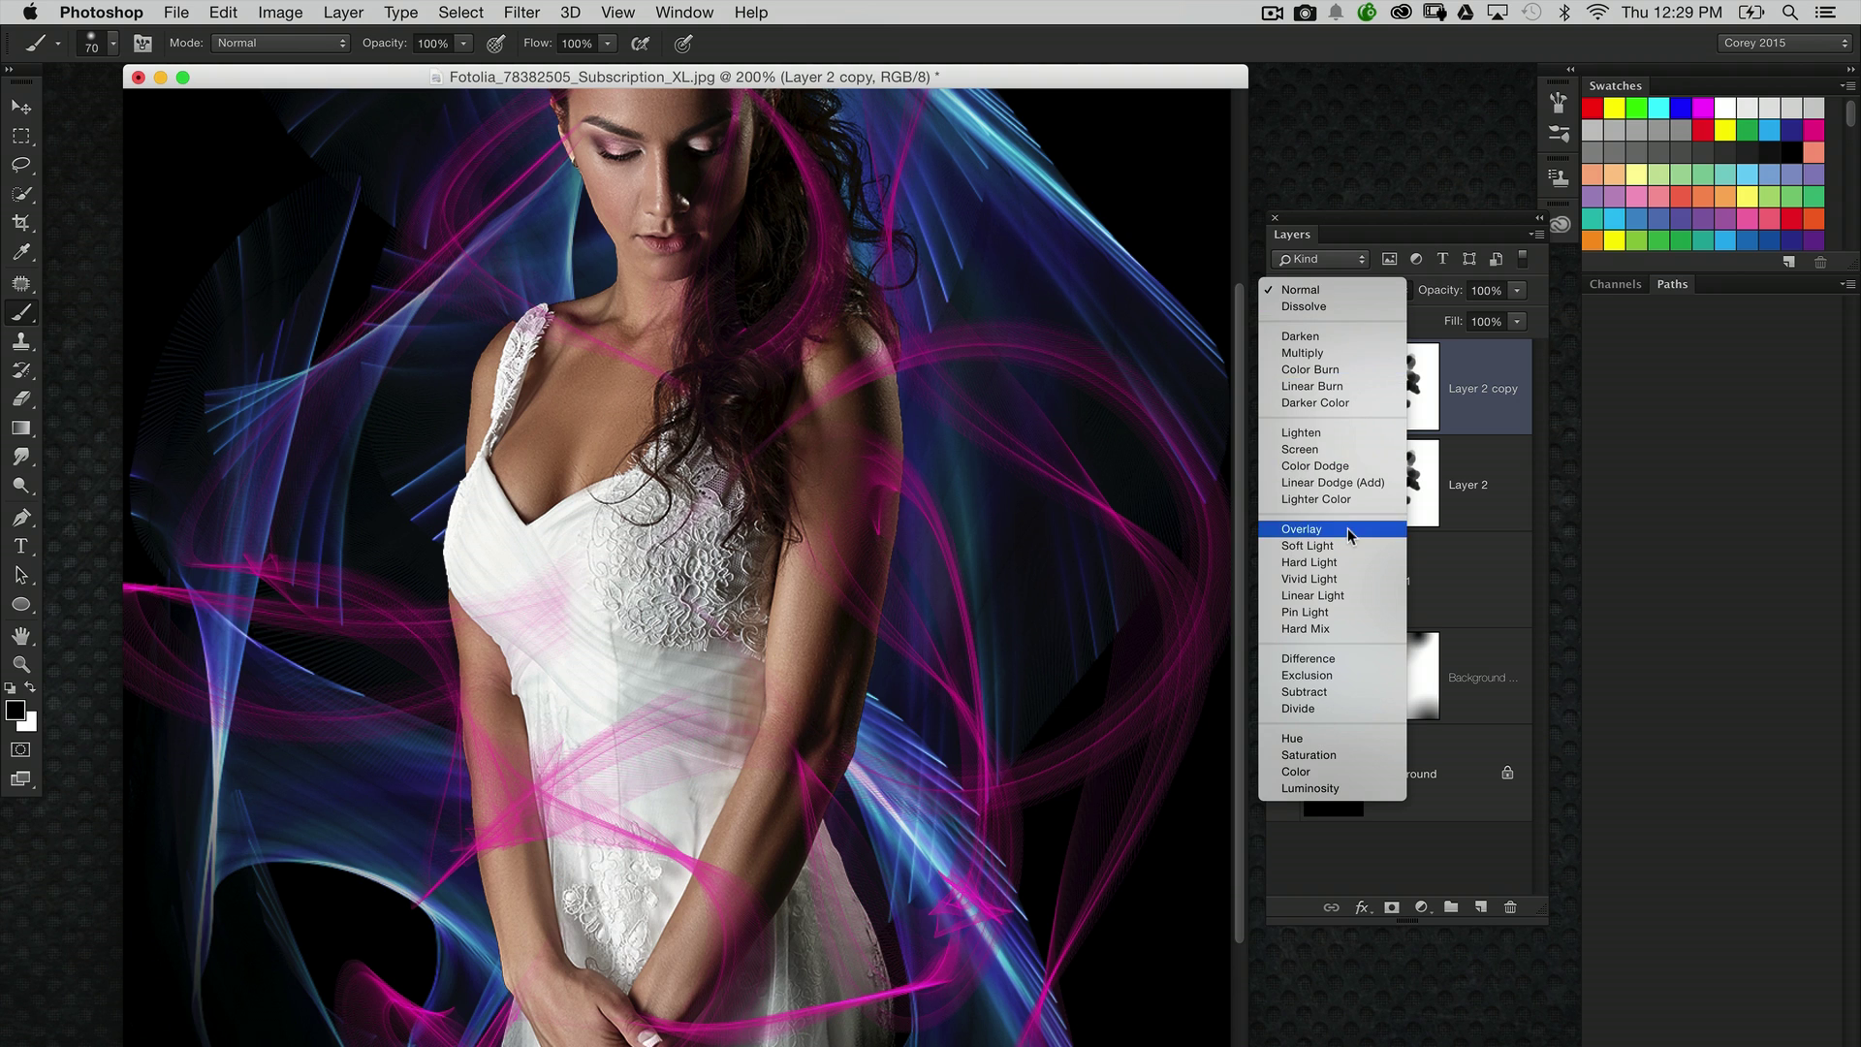
left_click(1347, 523)
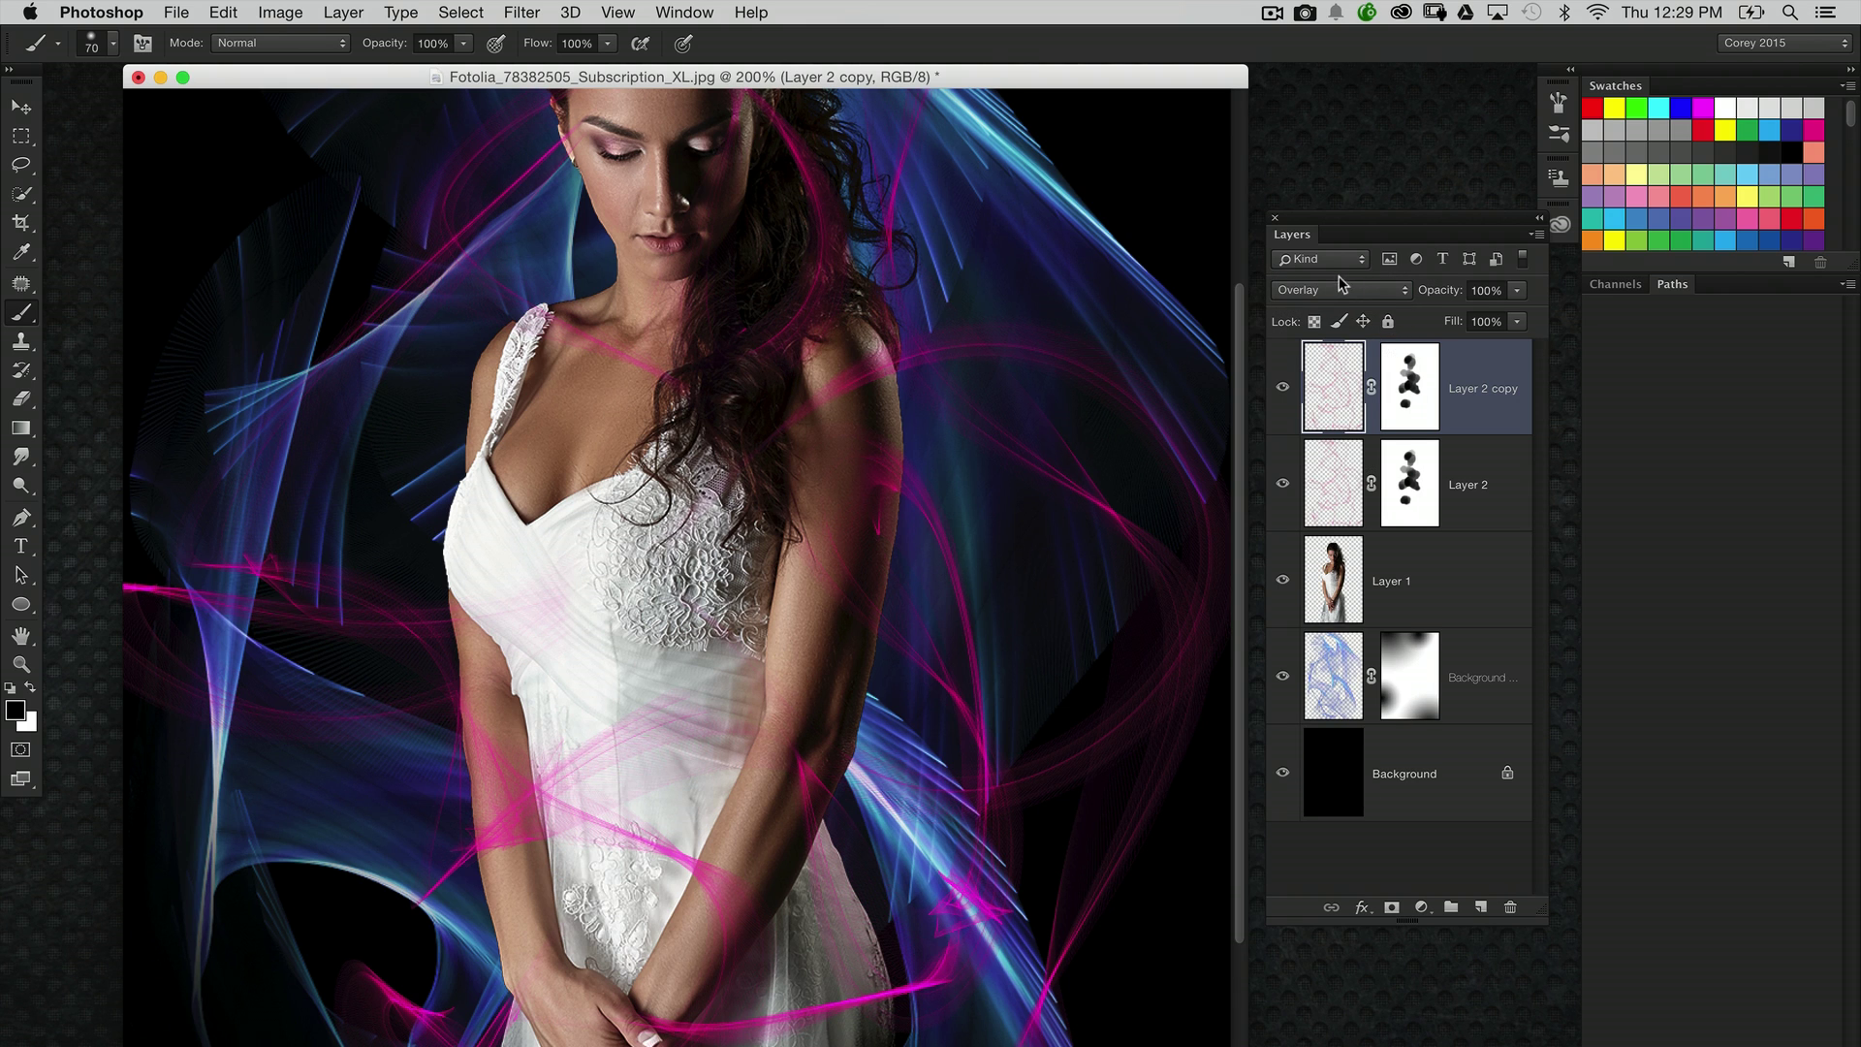
left_click(1356, 293)
left_click(1363, 230)
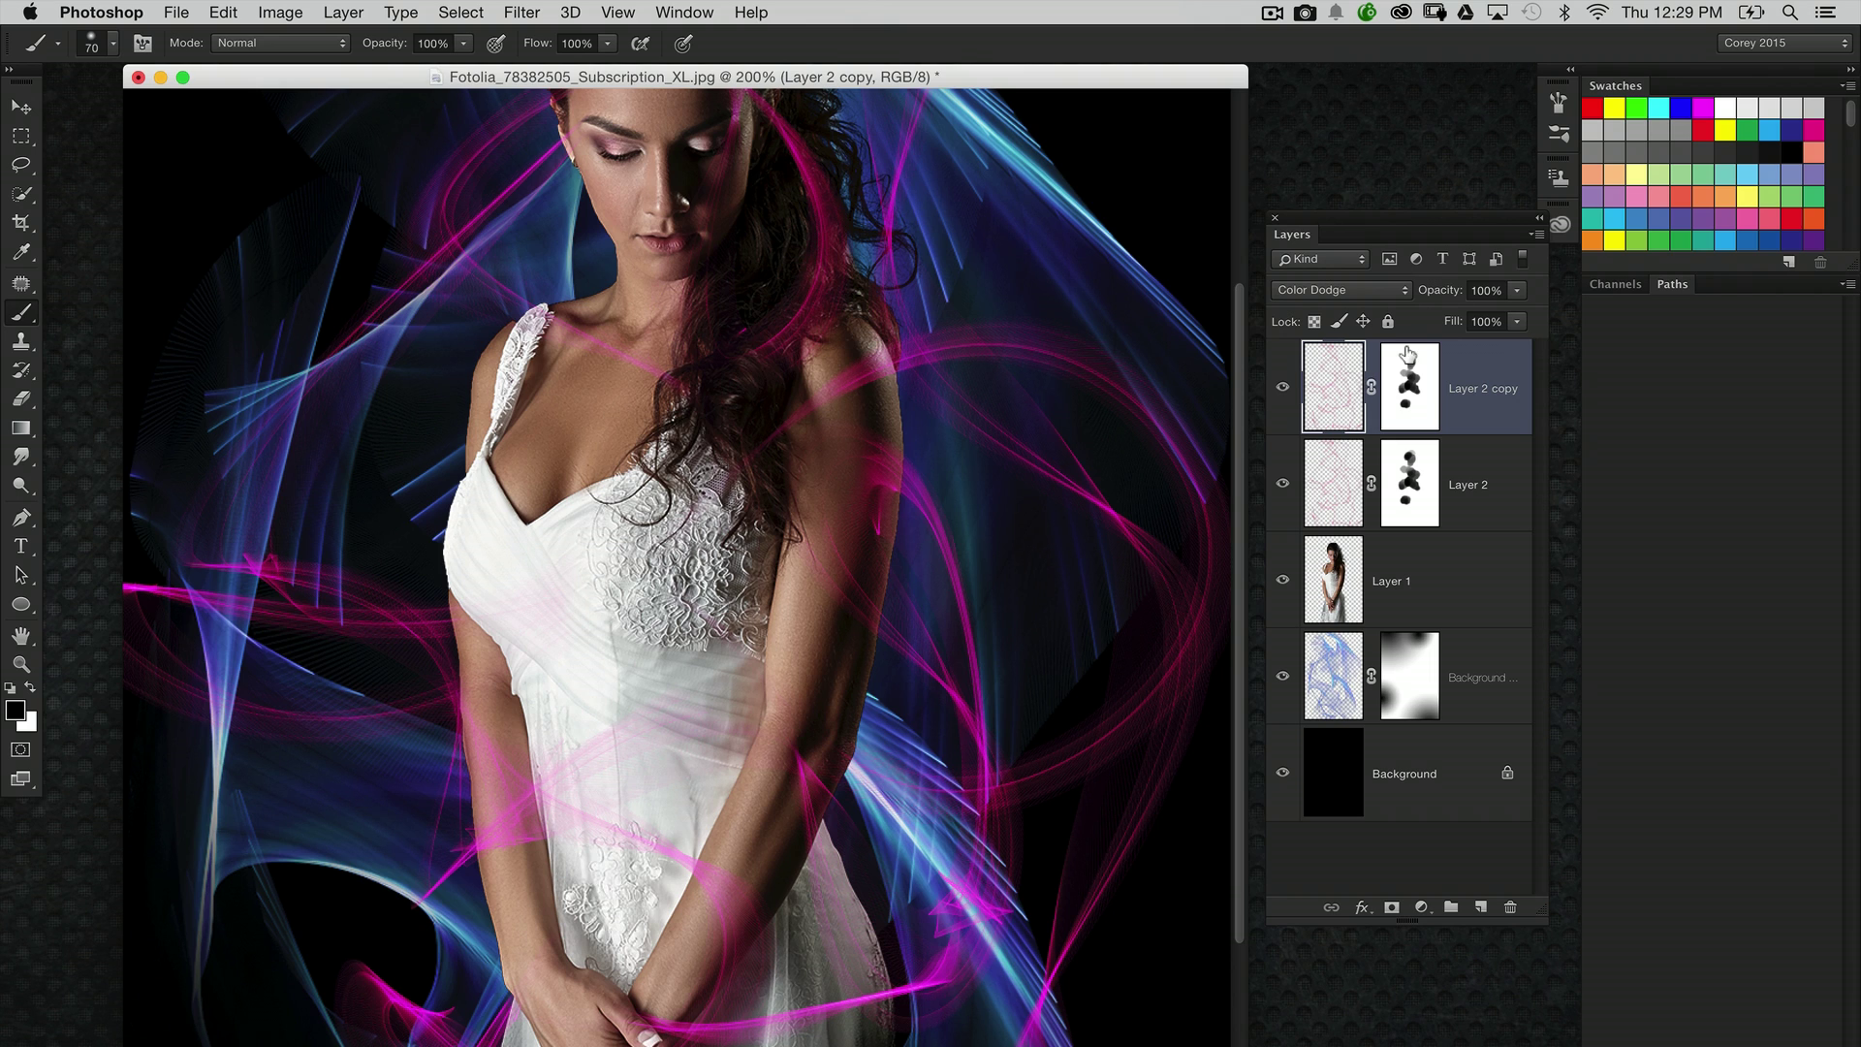
Step: Select Layer 1 and add a new empty layer above it
left_click(1353, 551)
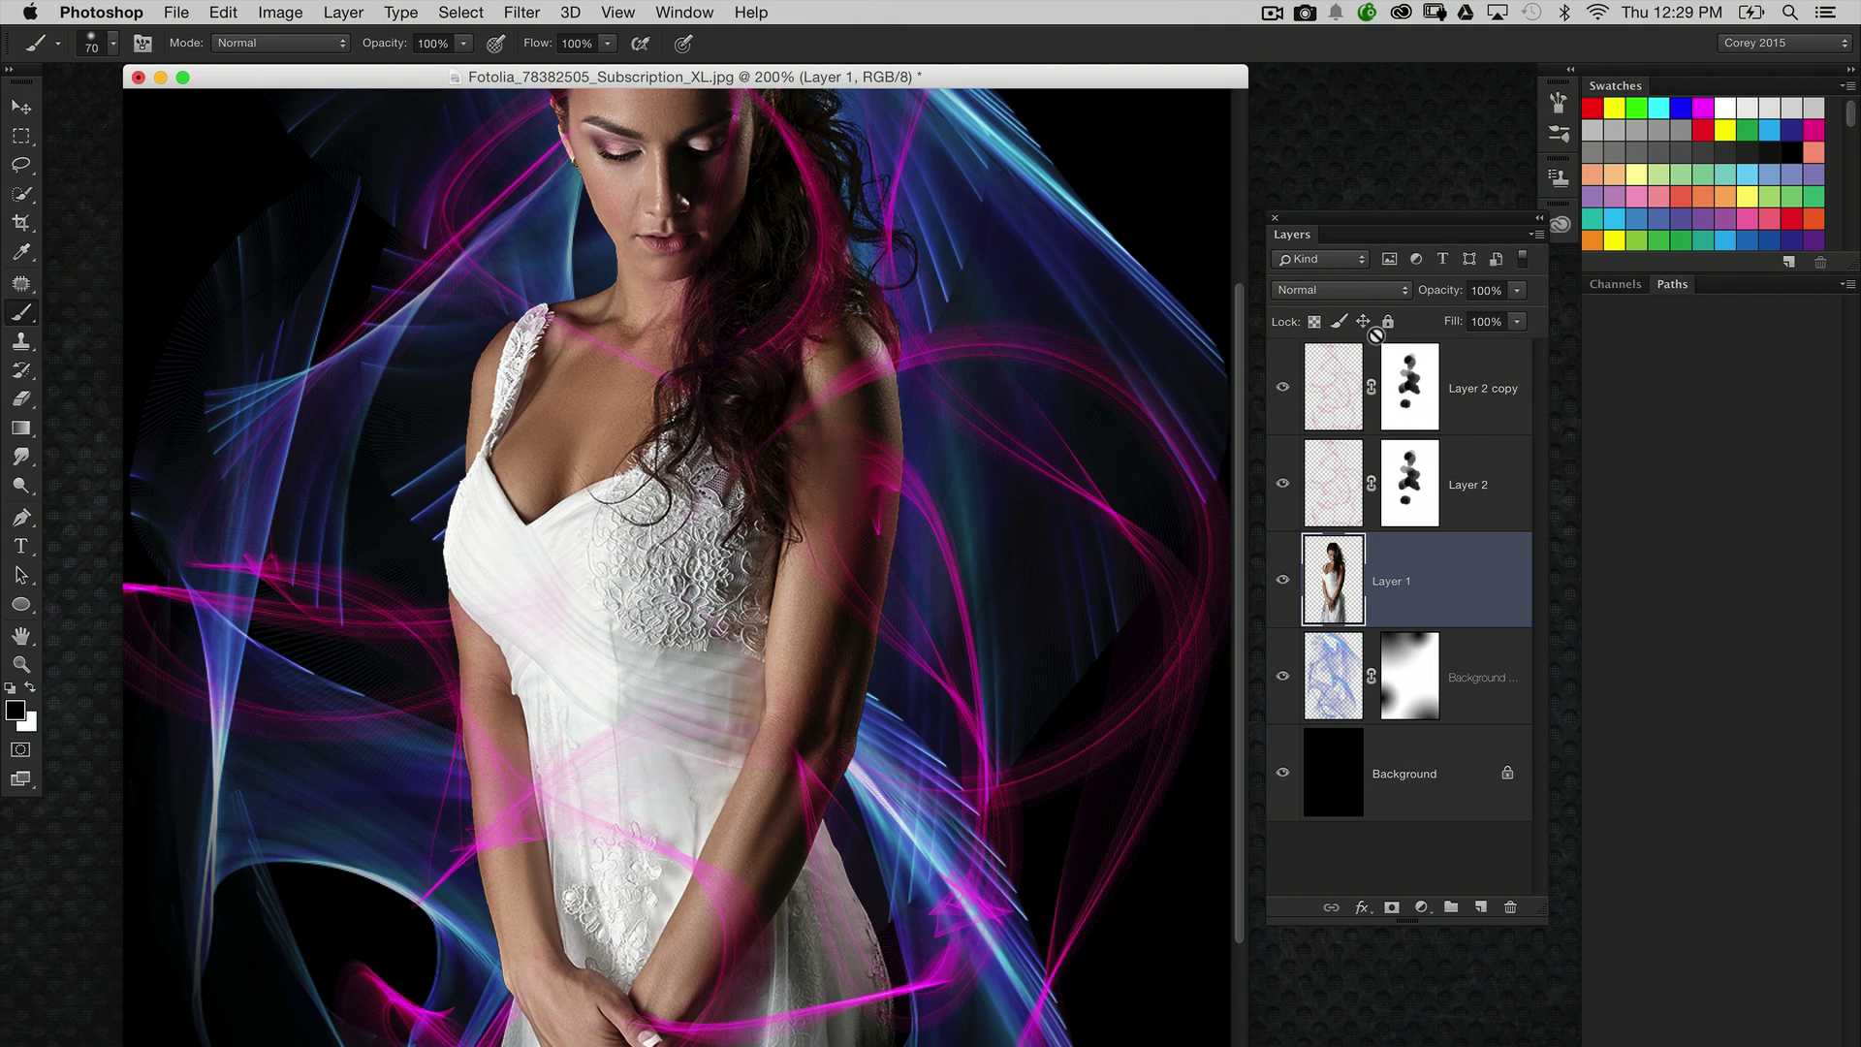
scroll(856, 523, "up", 3)
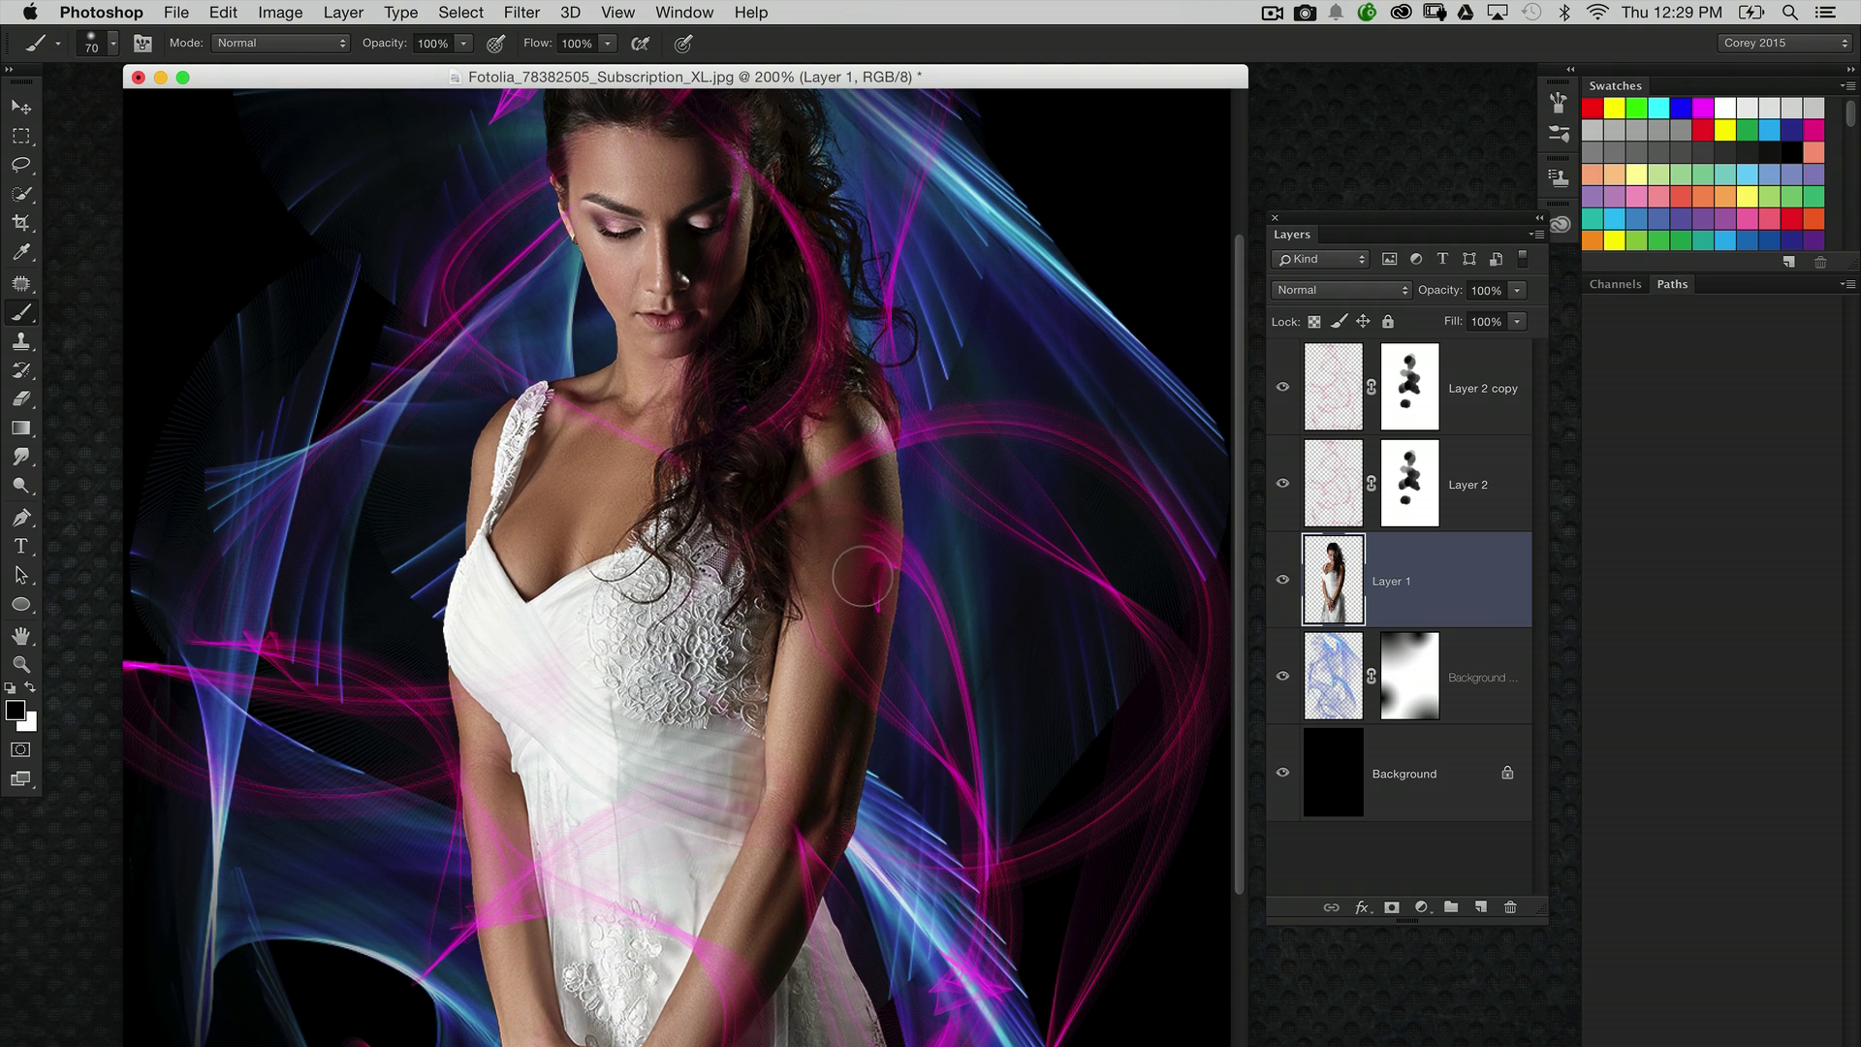
left_click(1482, 906)
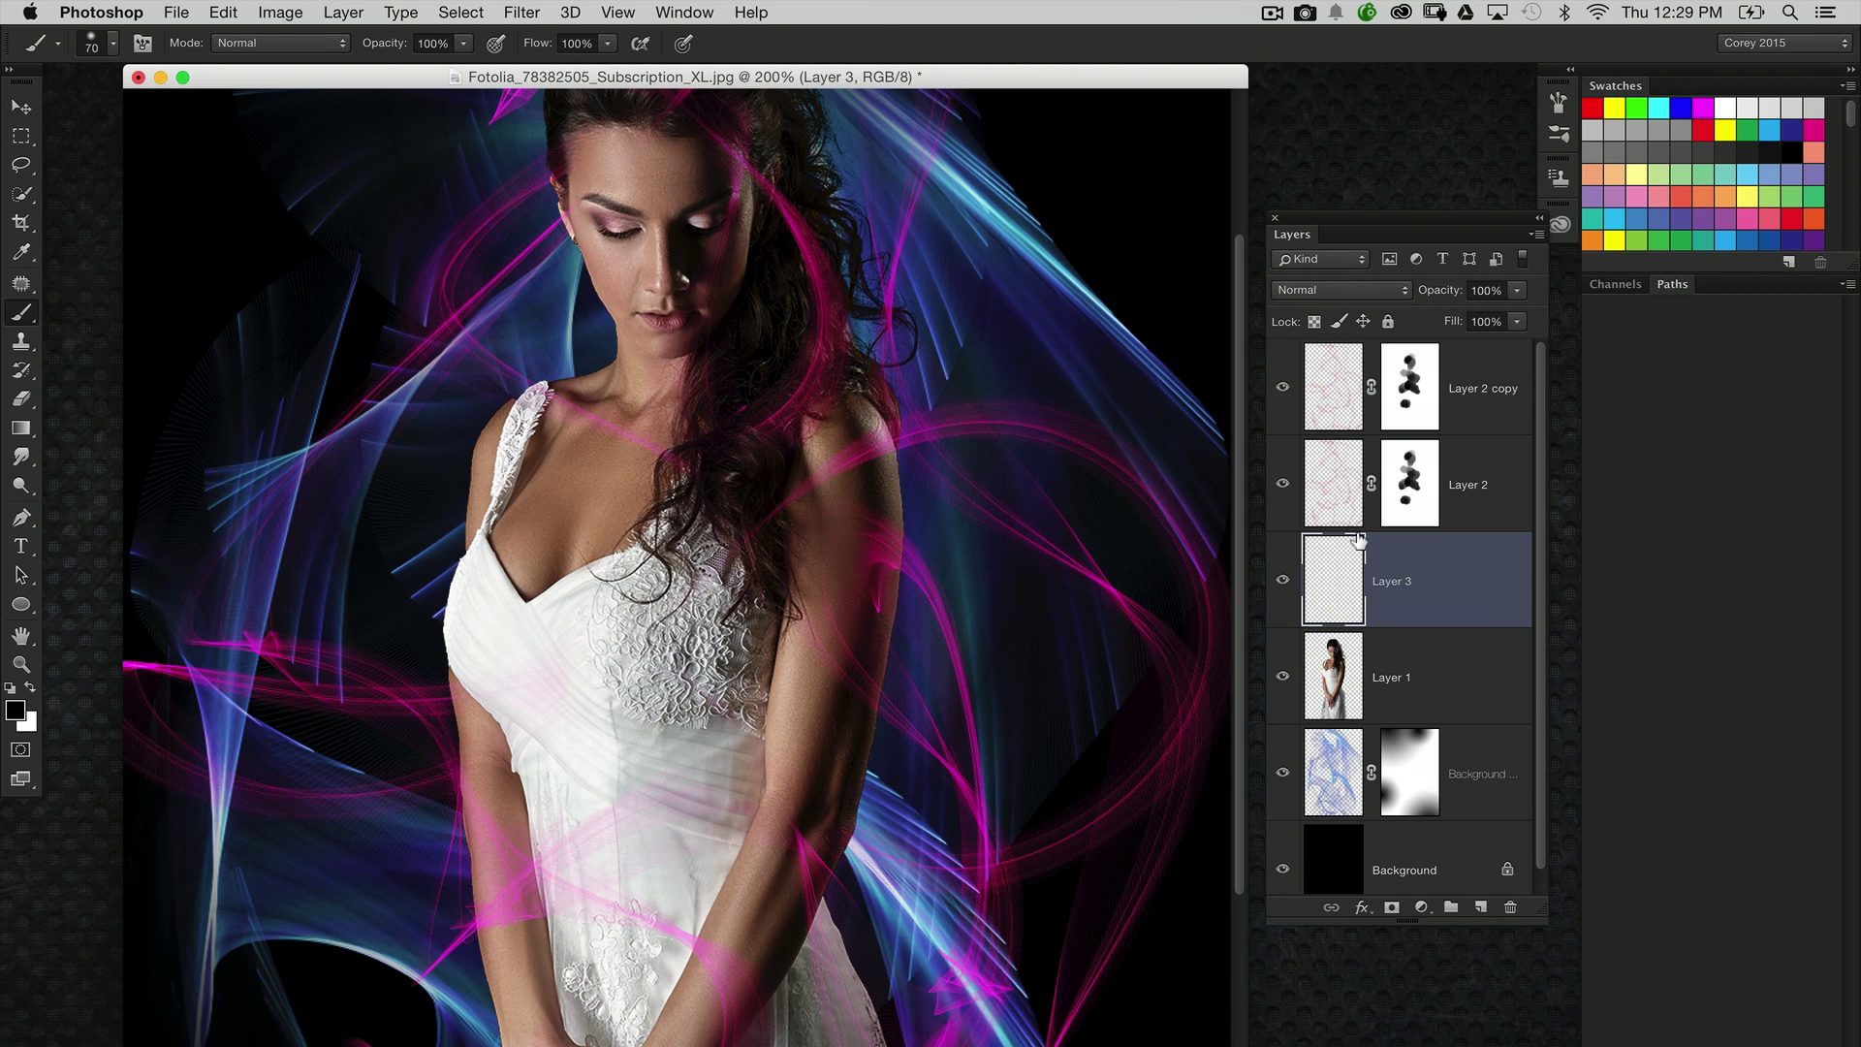
Step: Sample a streak's magenta as paint colour and clip Layer 3 to Layer 1
left_click(21, 251)
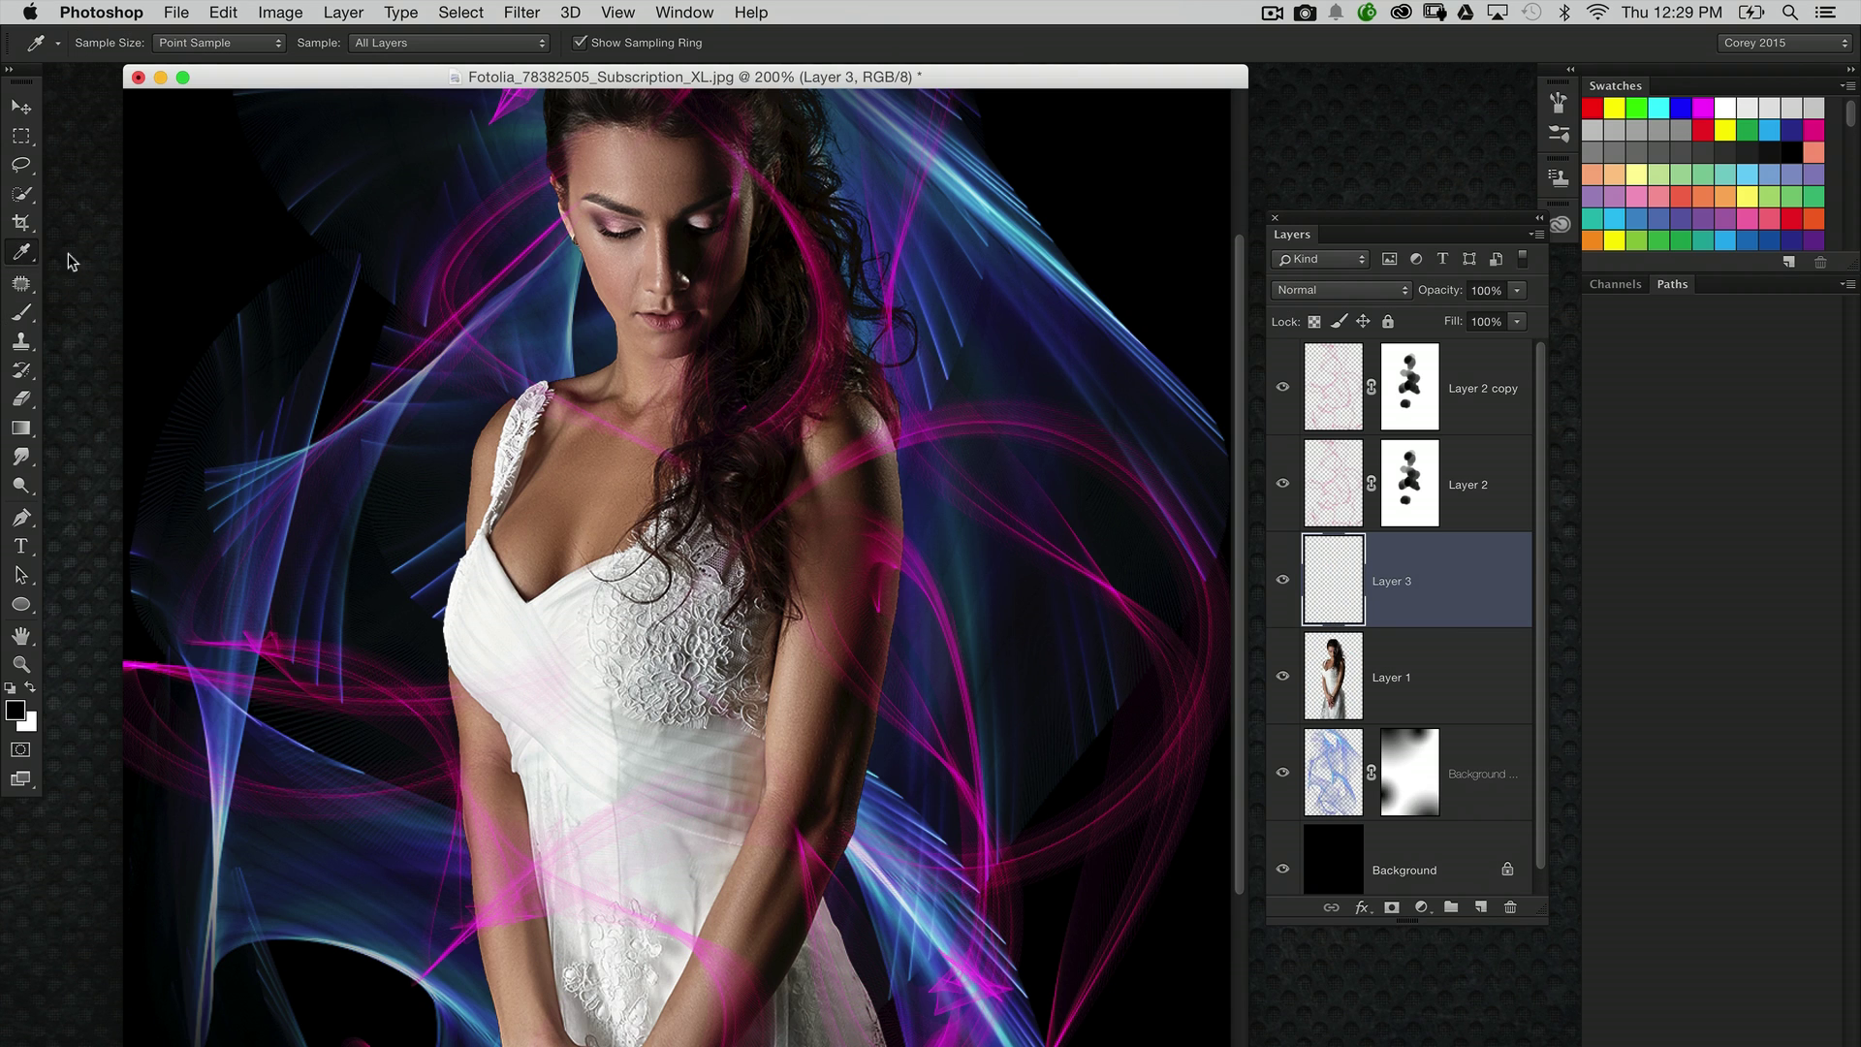
left_click(894, 560)
left_click(1535, 238)
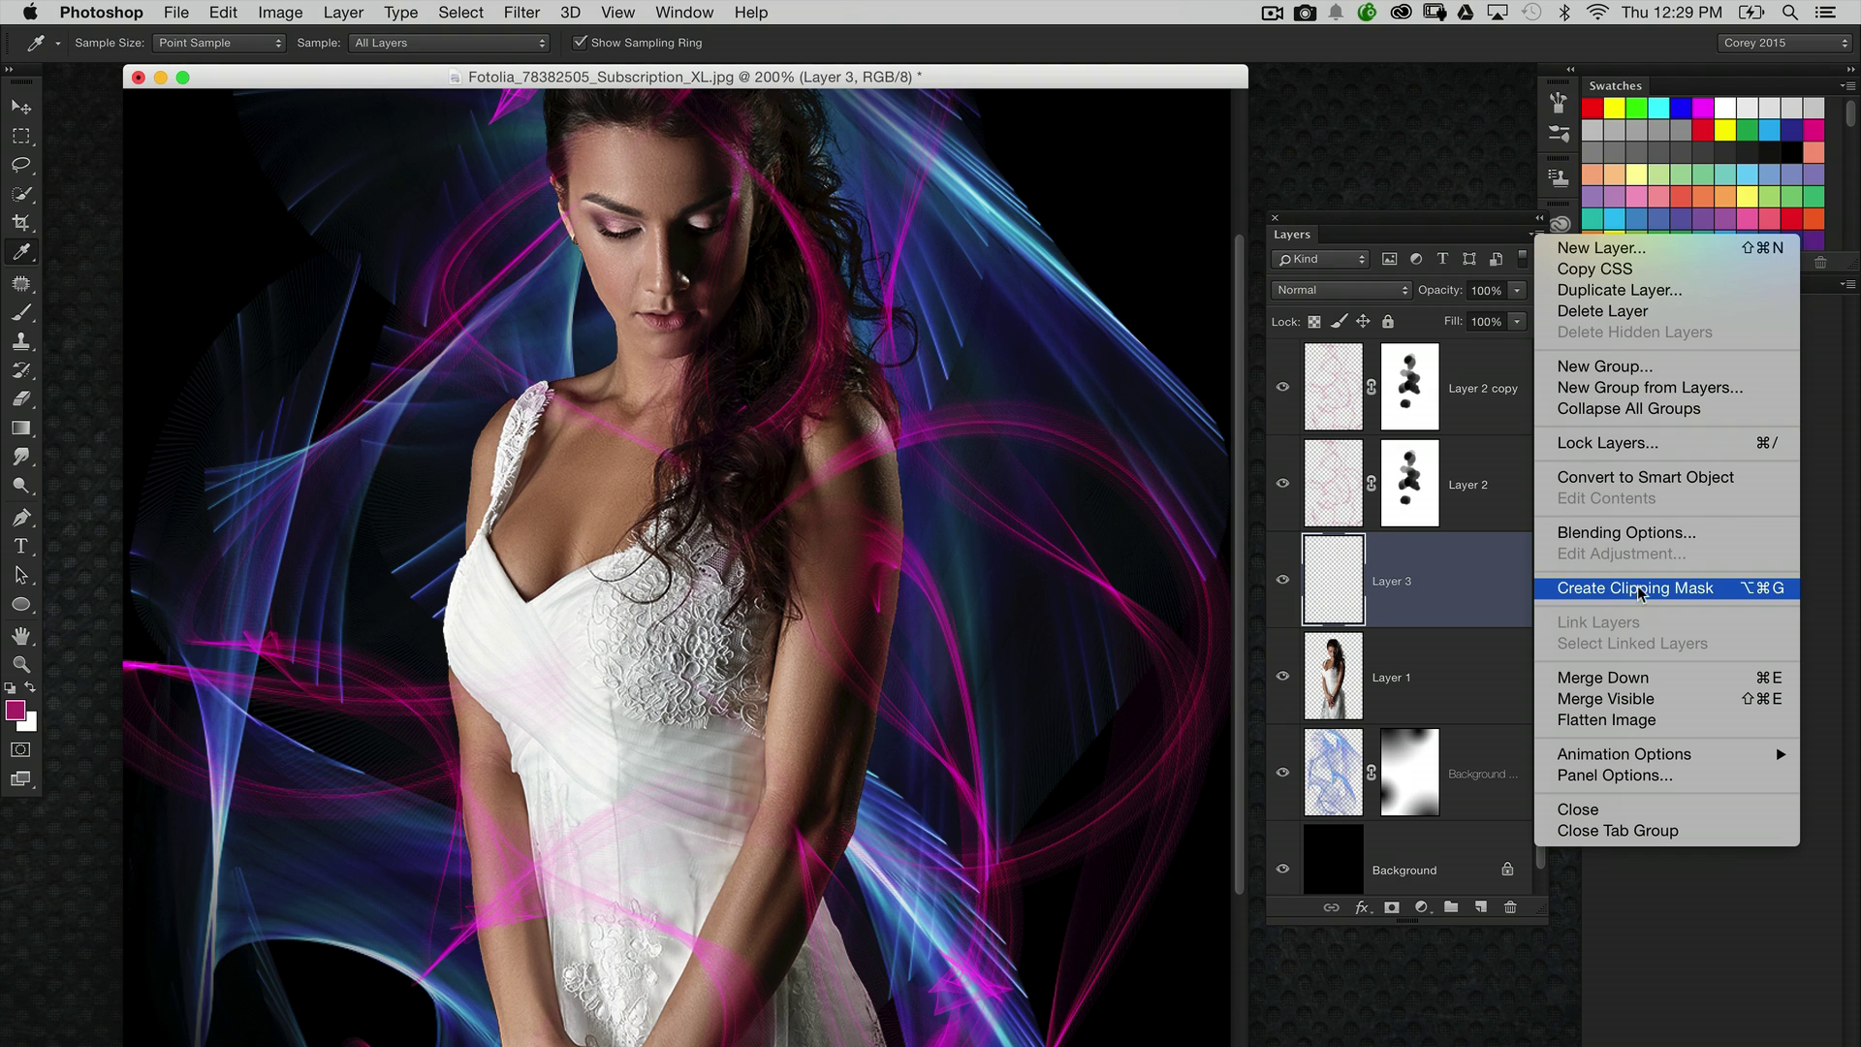
left_click(1694, 589)
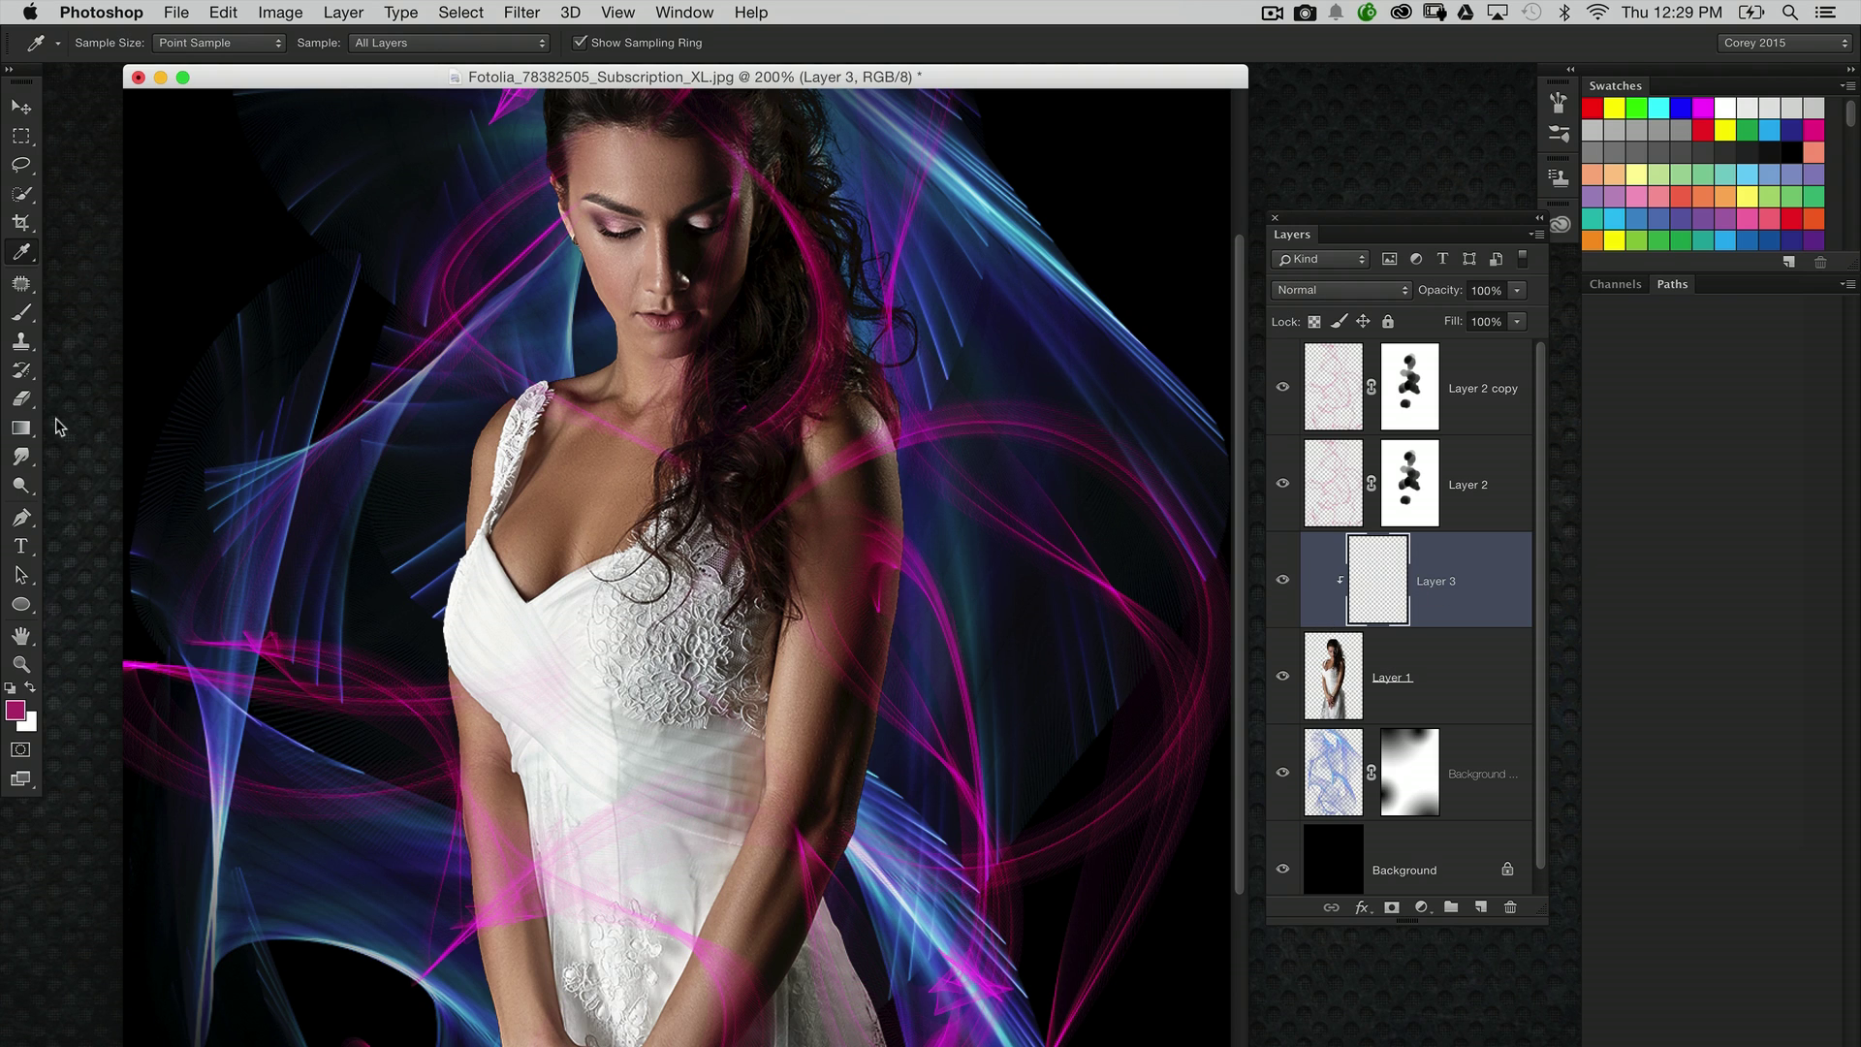
Step: Draw a pink radial glow on her shoulder and set Layer 3 to Soft Light
left_click(20, 427)
left_click(110, 422)
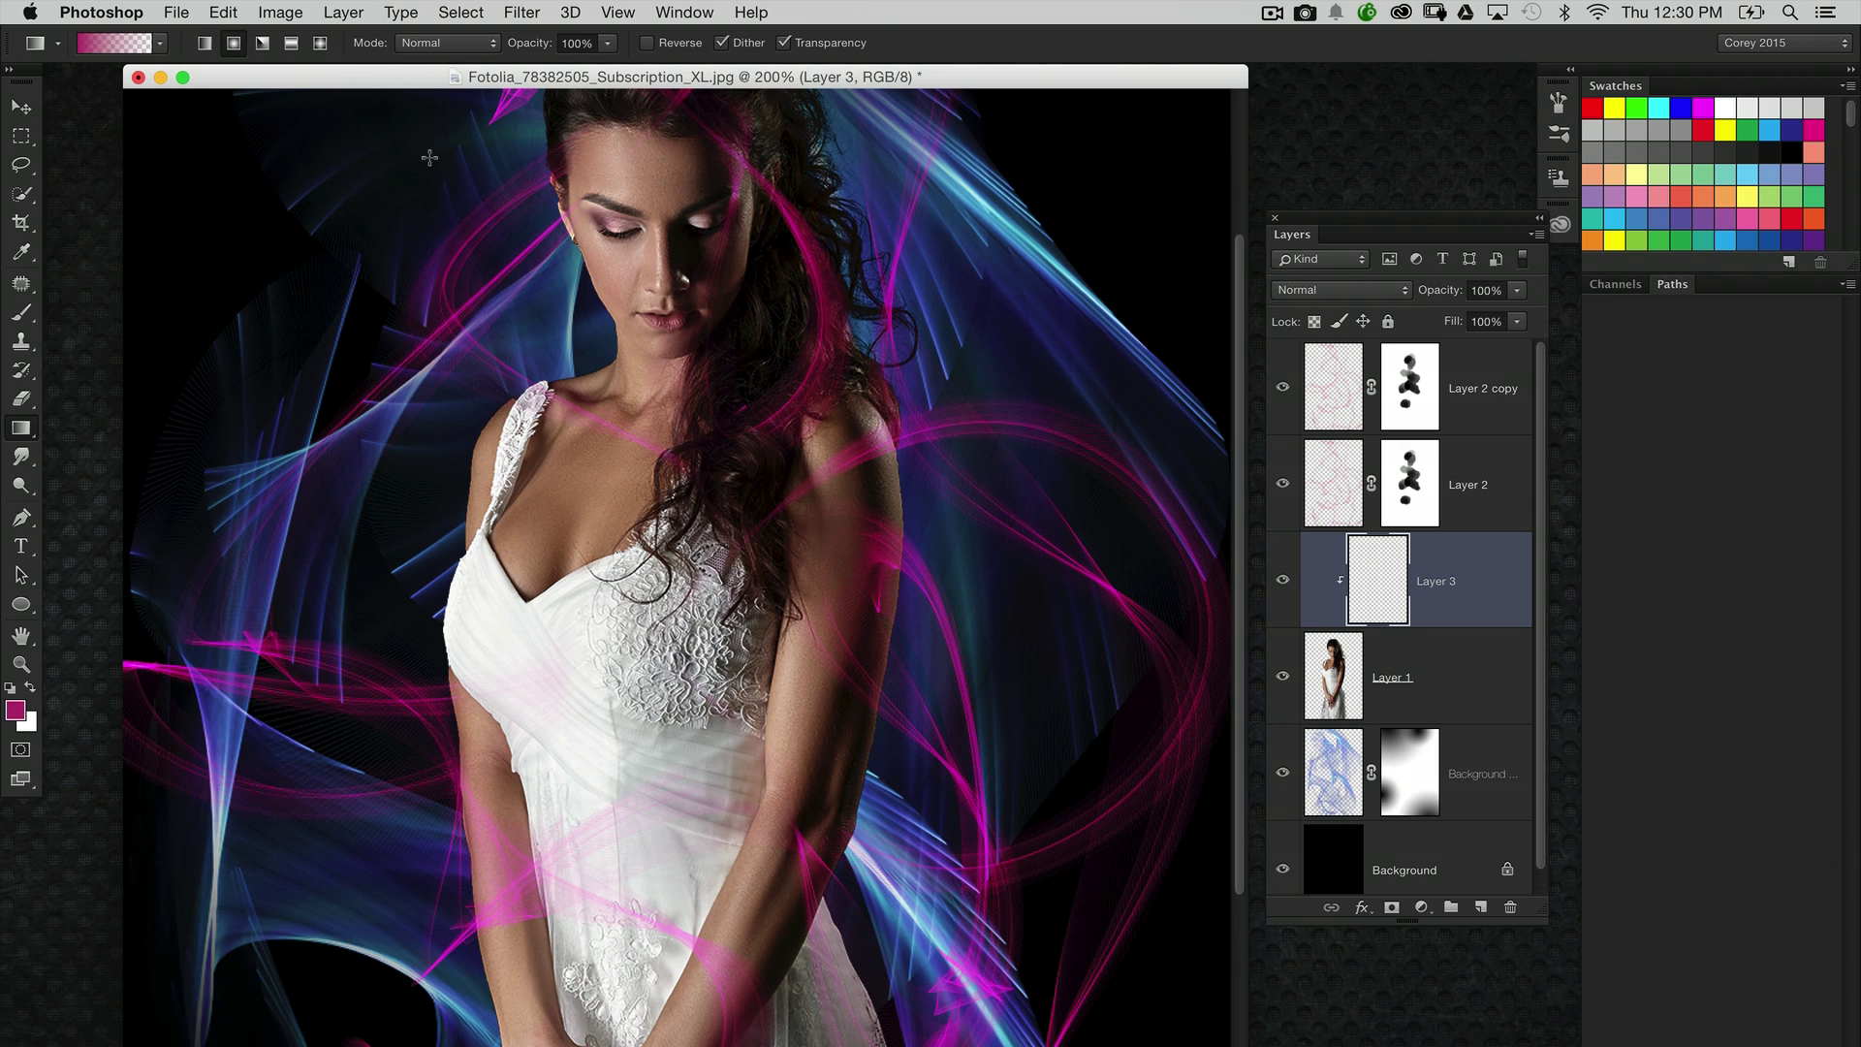
left_click_drag(898, 491, 696, 595)
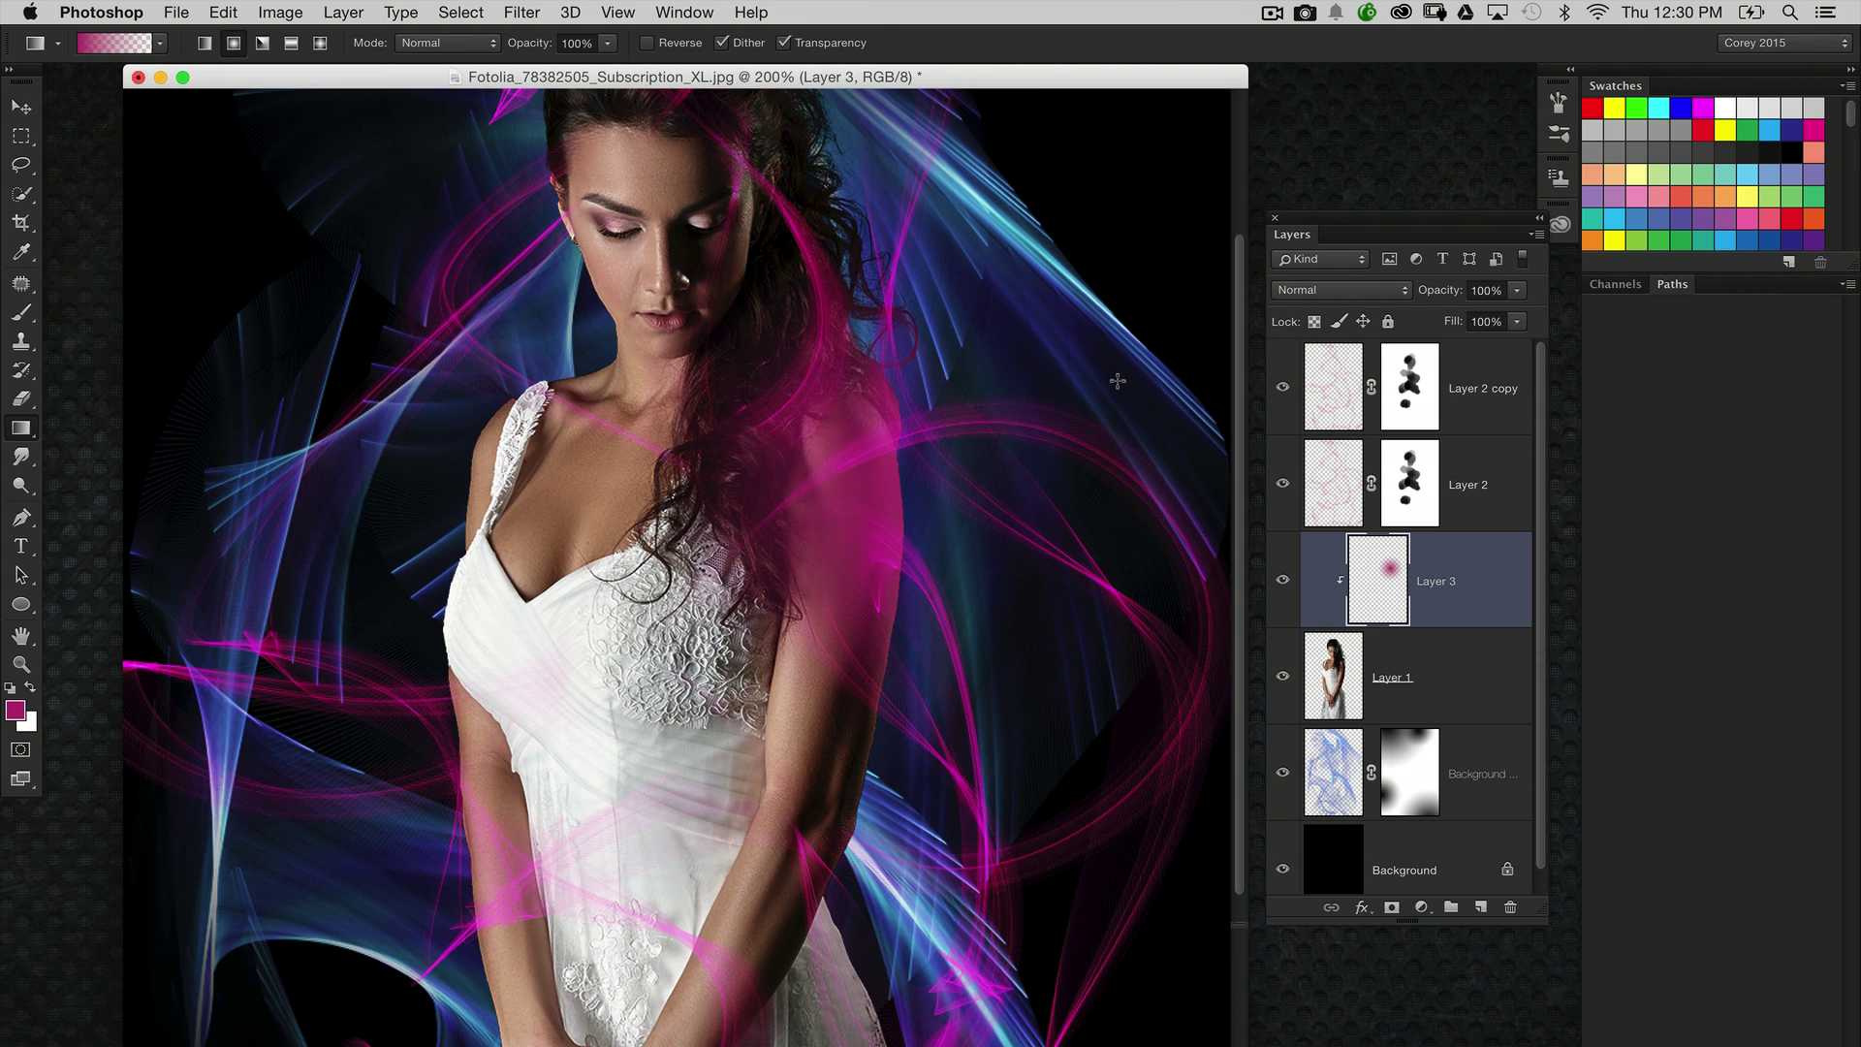
left_click(1340, 290)
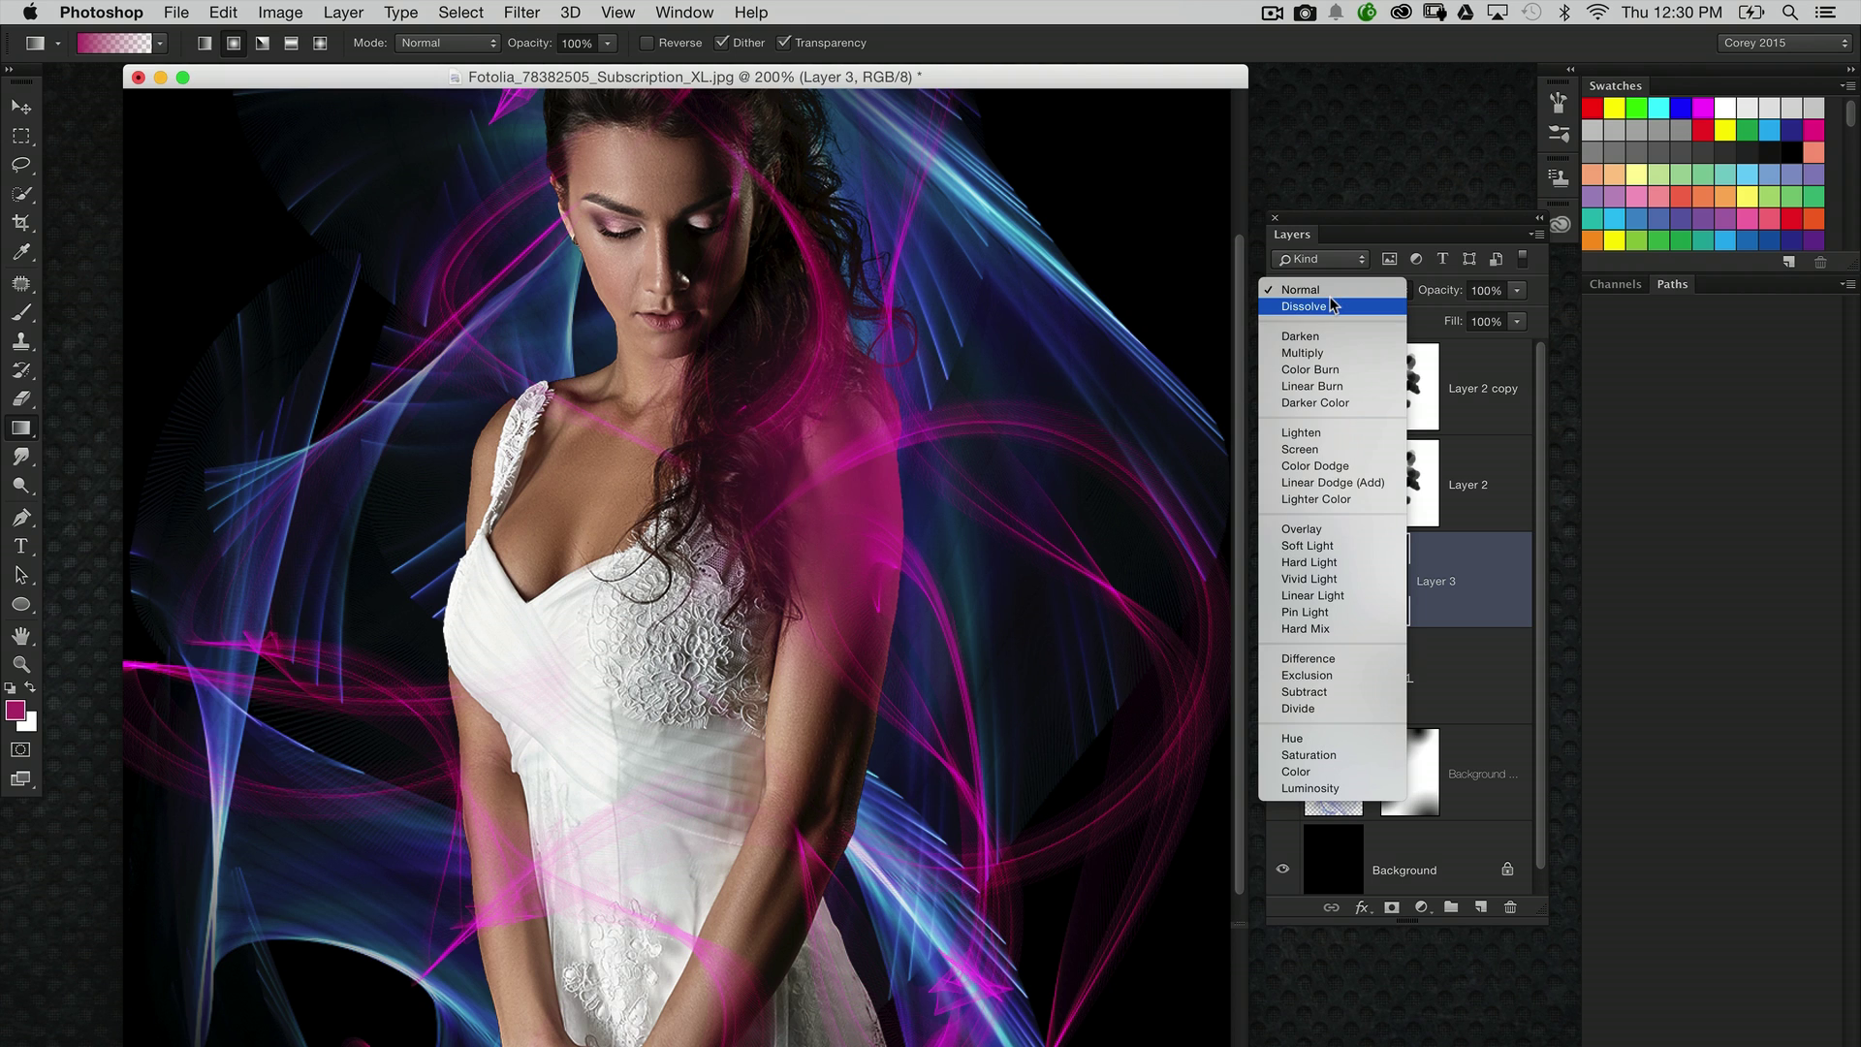
left_click(1355, 545)
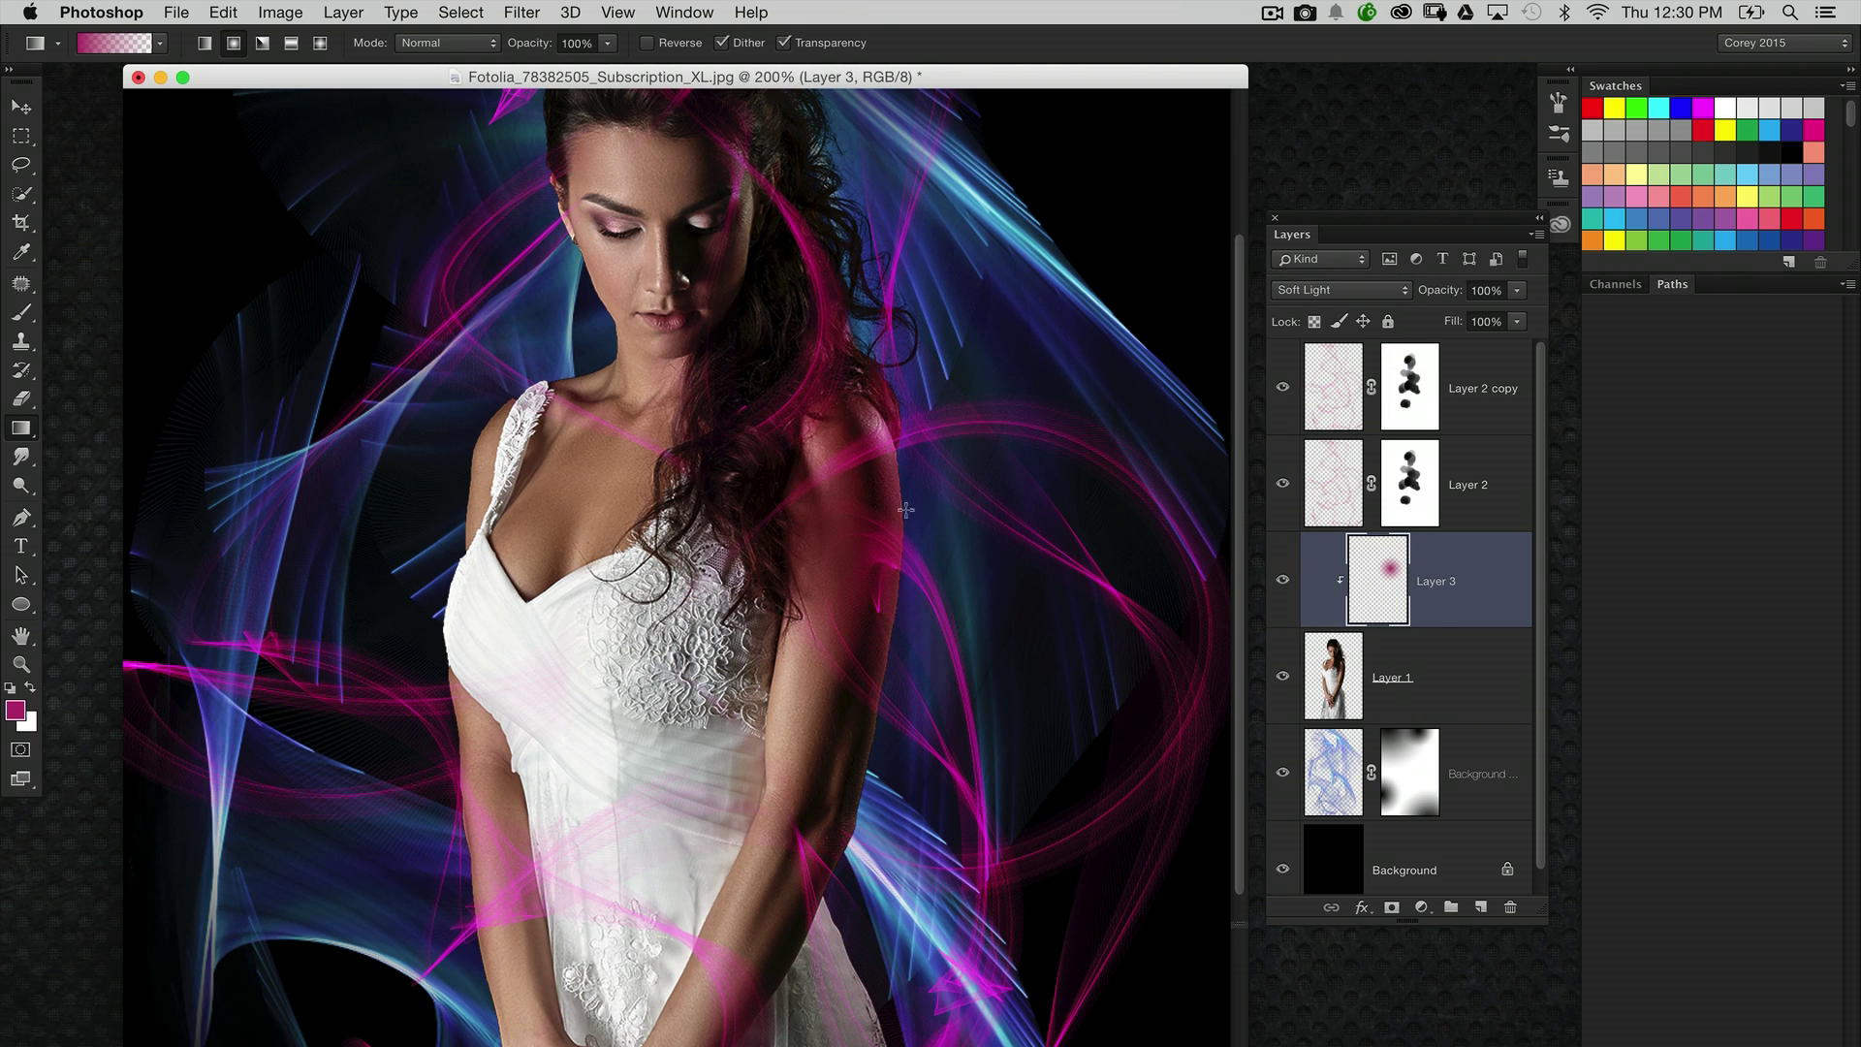
Step: Add more pink glows over her left arm, face, hands and dress bottom
left_click_drag(481, 893, 618, 890)
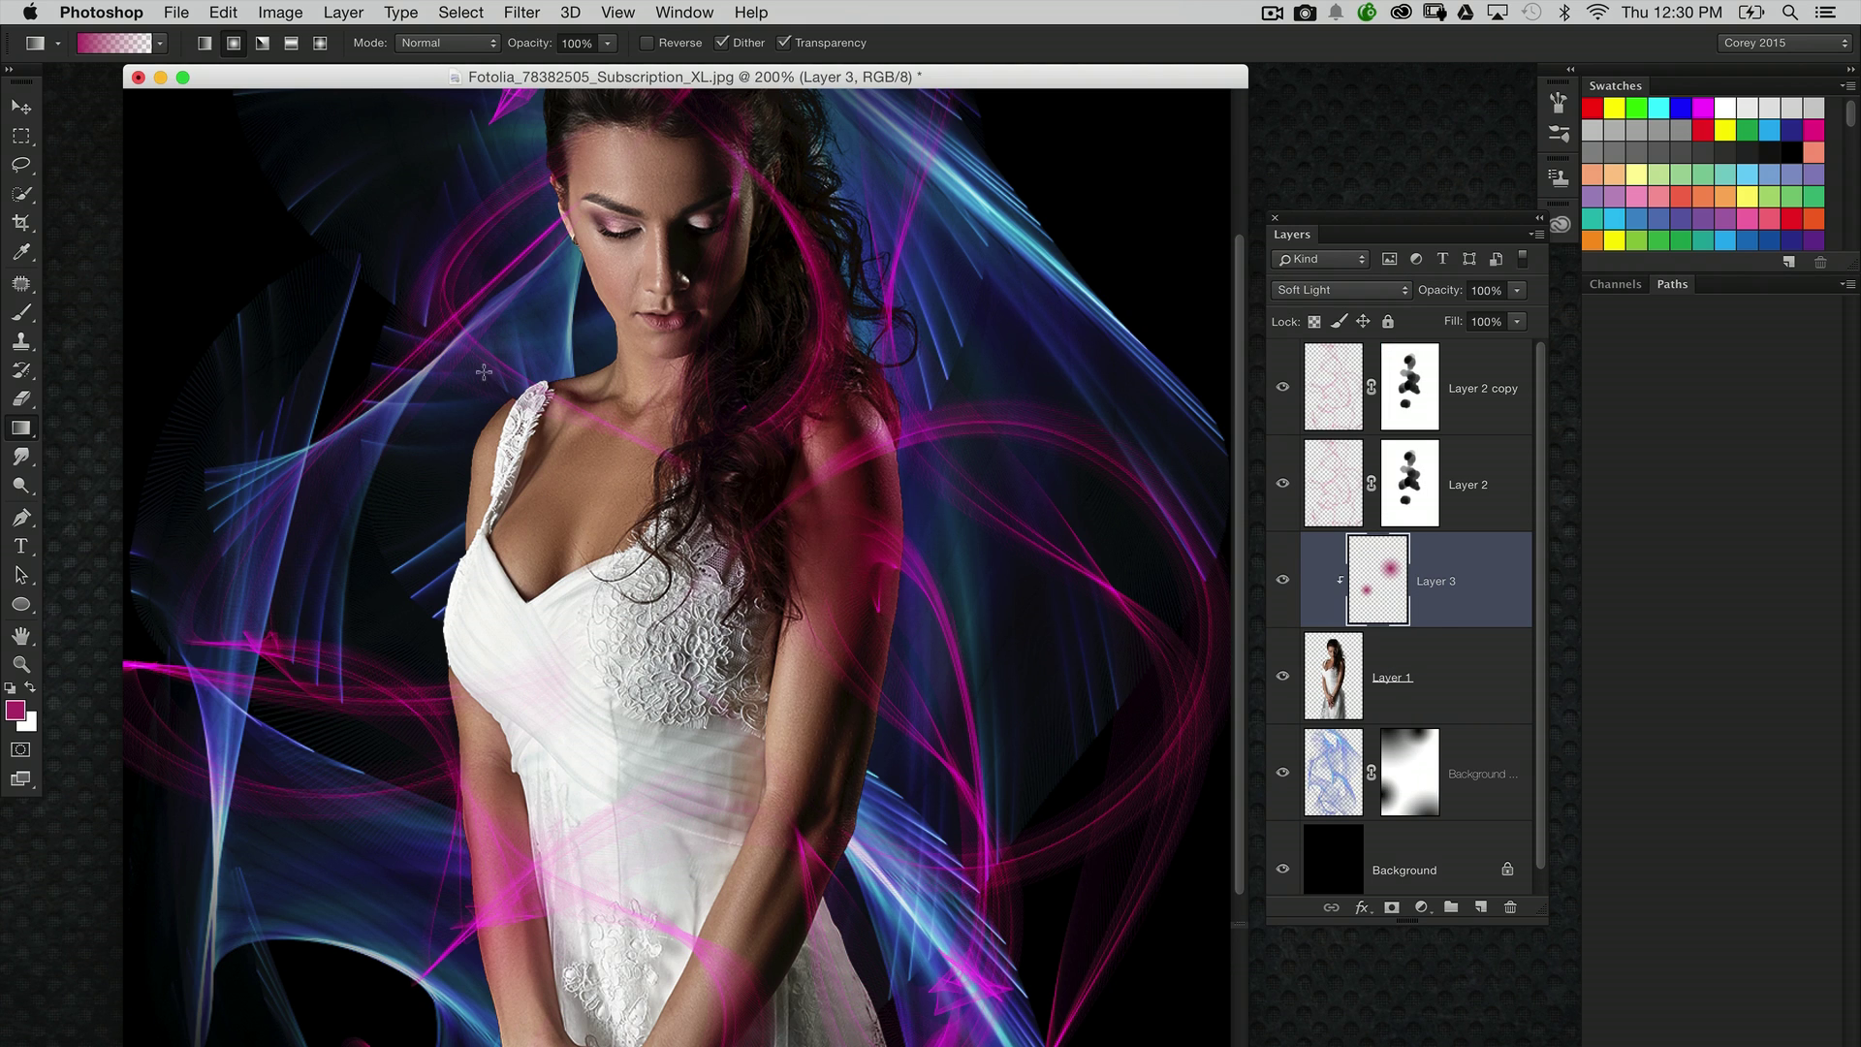
left_click_drag(632, 235, 633, 236)
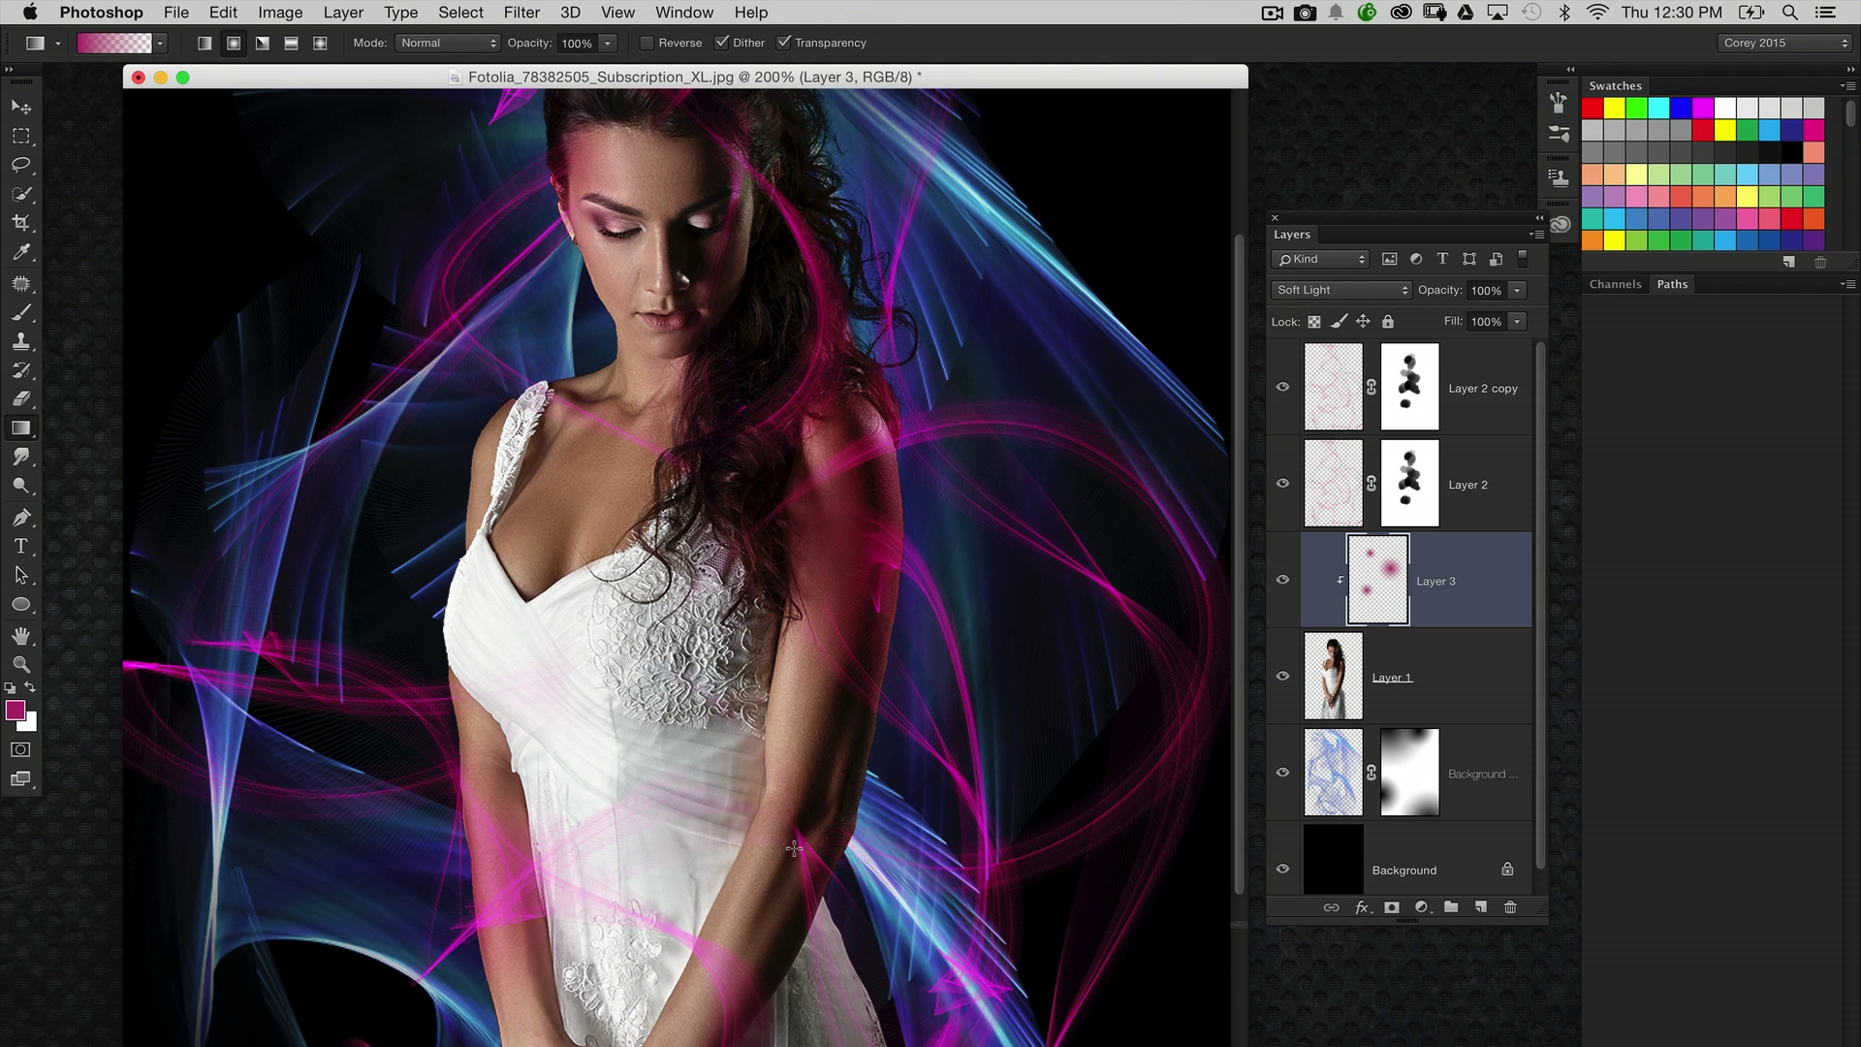
scroll(793, 863, "down", 5)
mouse_move(877, 742)
left_mouse_down()
mouse_move(871, 809)
mouse_move(747, 881)
left_mouse_up()
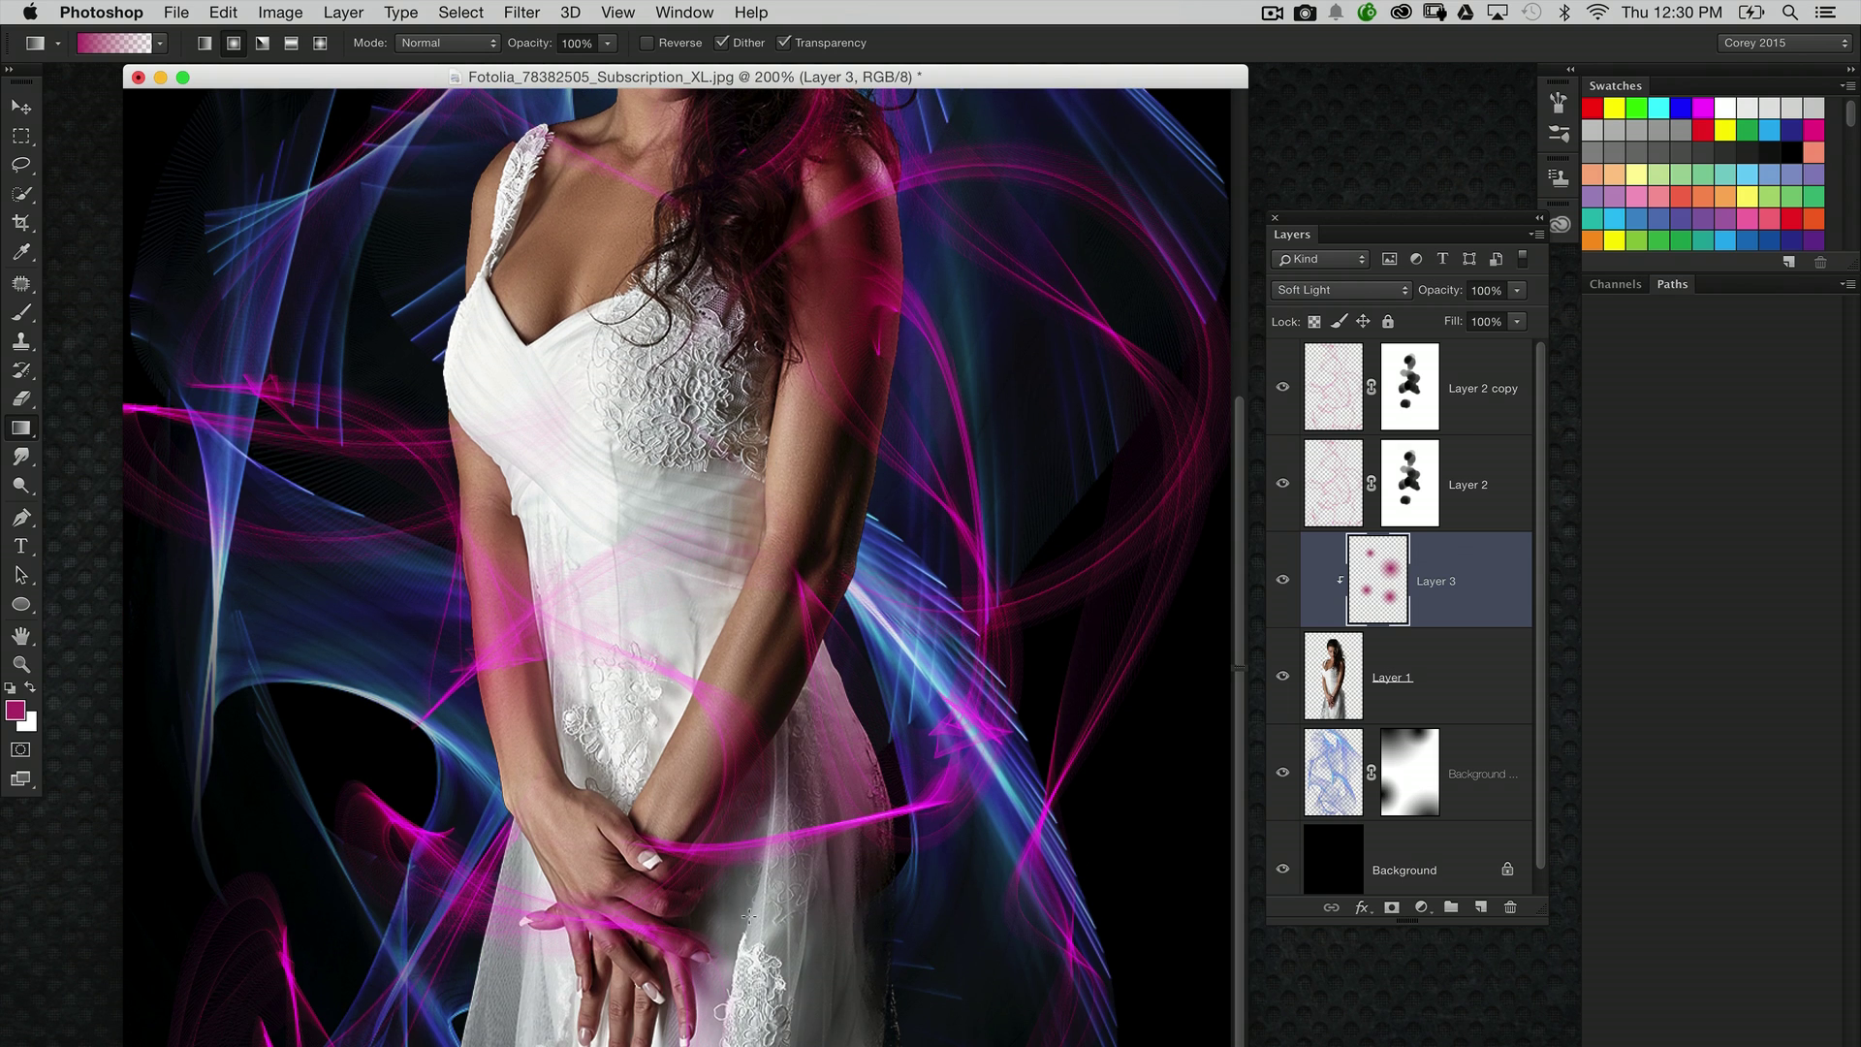
scroll(750, 916, "down", 3)
left_click_drag(494, 810, 652, 851)
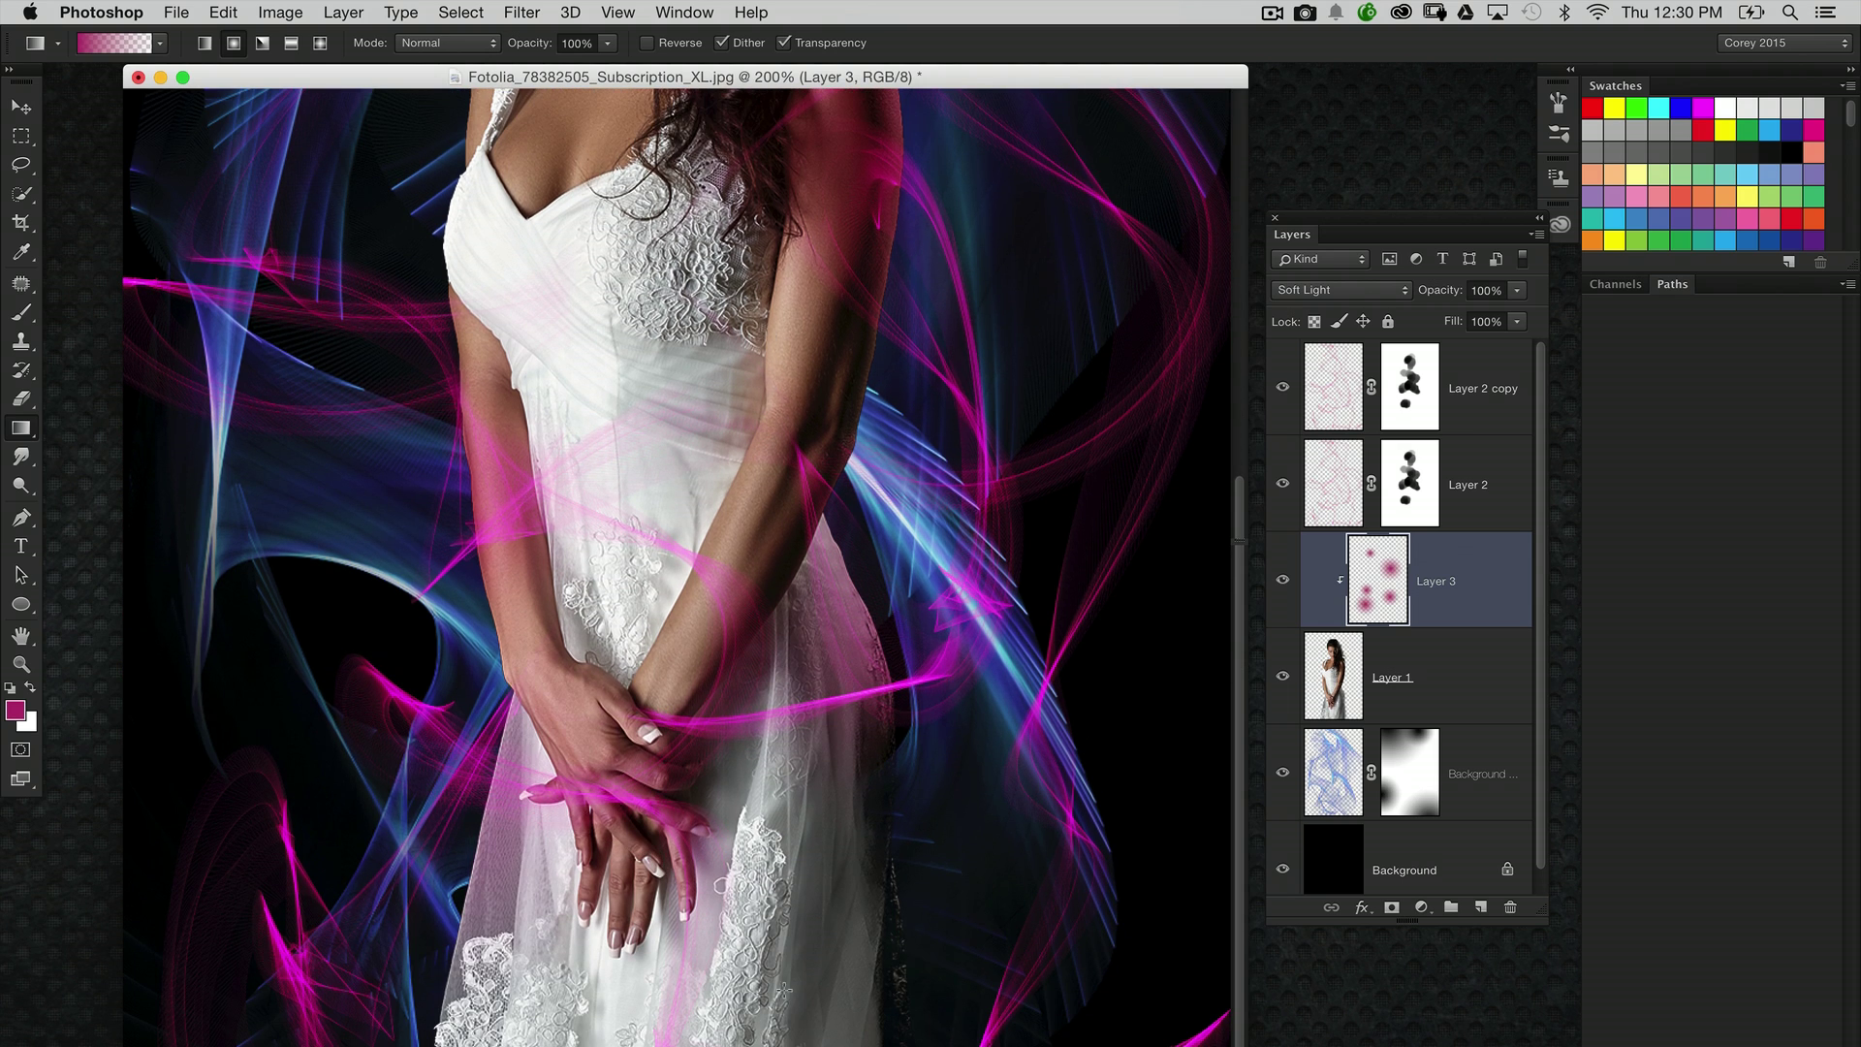
mouse_move(824, 1027)
left_mouse_down()
mouse_move(560, 1011)
mouse_move(581, 740)
mouse_move(690, 635)
left_mouse_up()
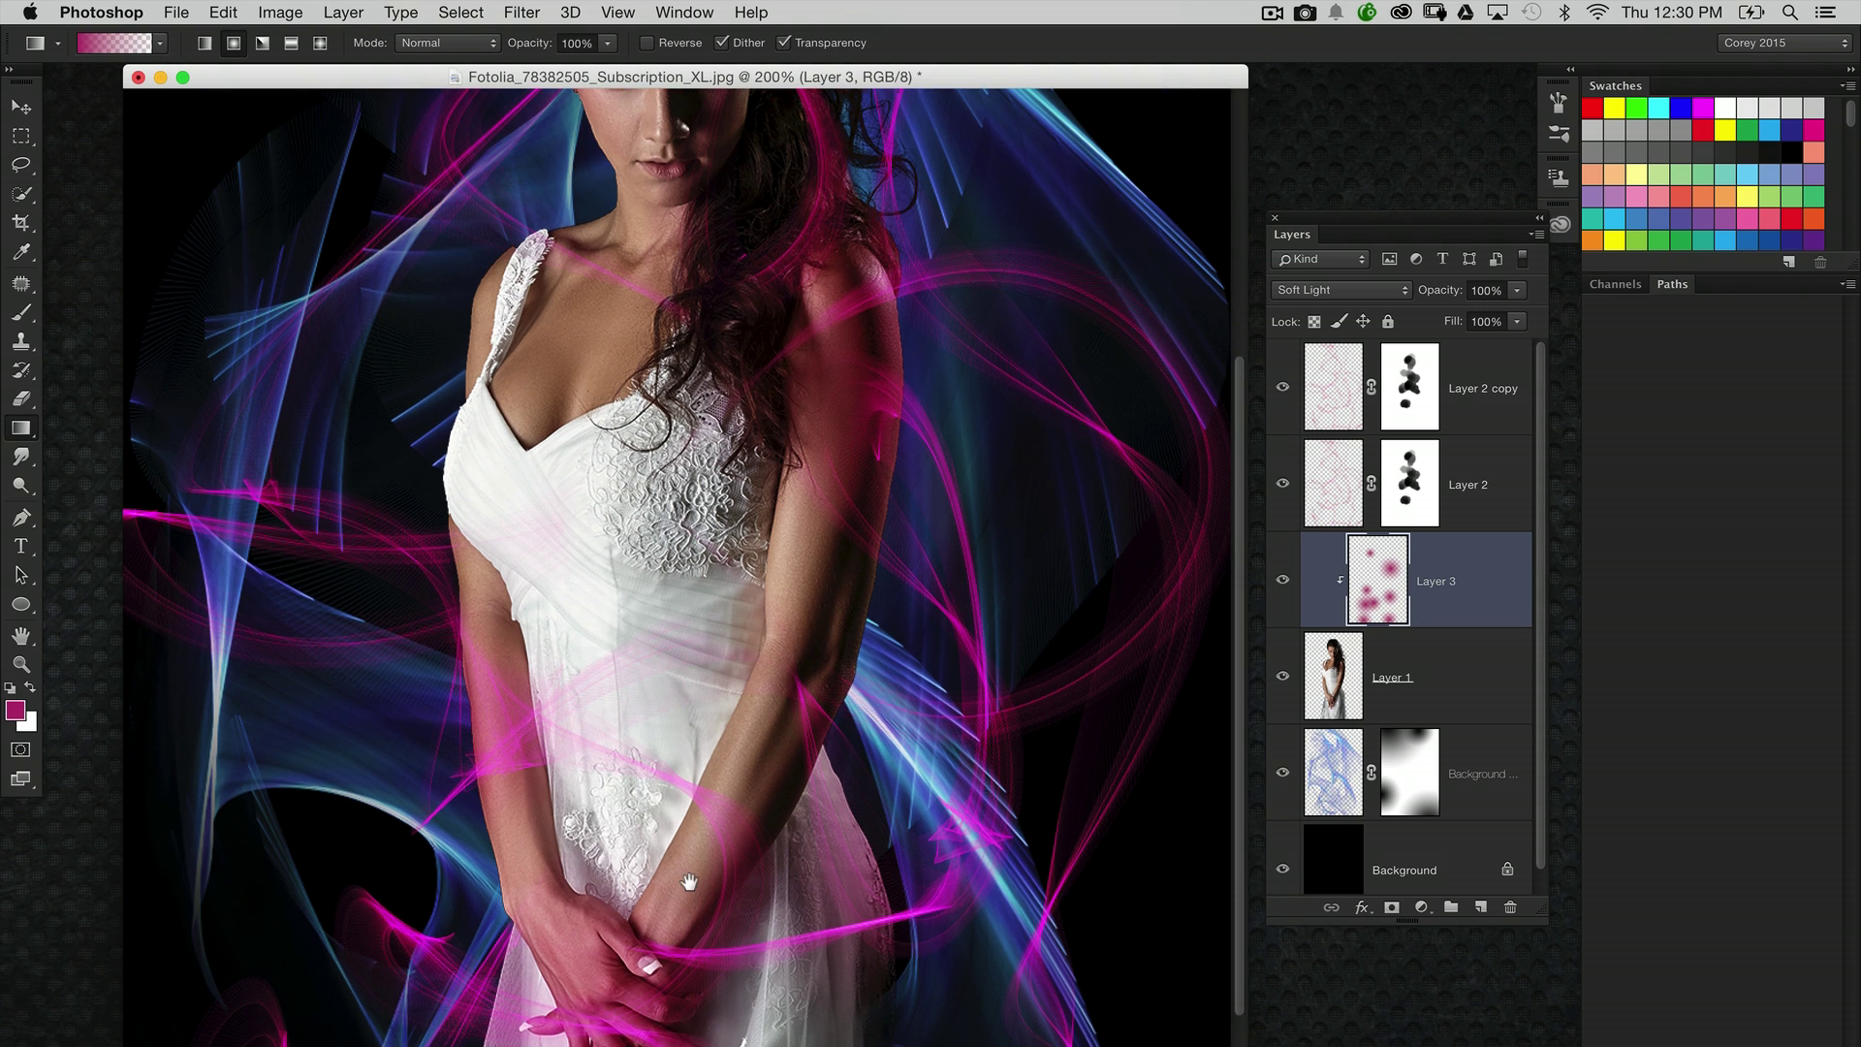
scroll(693, 627, "up", 5)
key("super+minus")
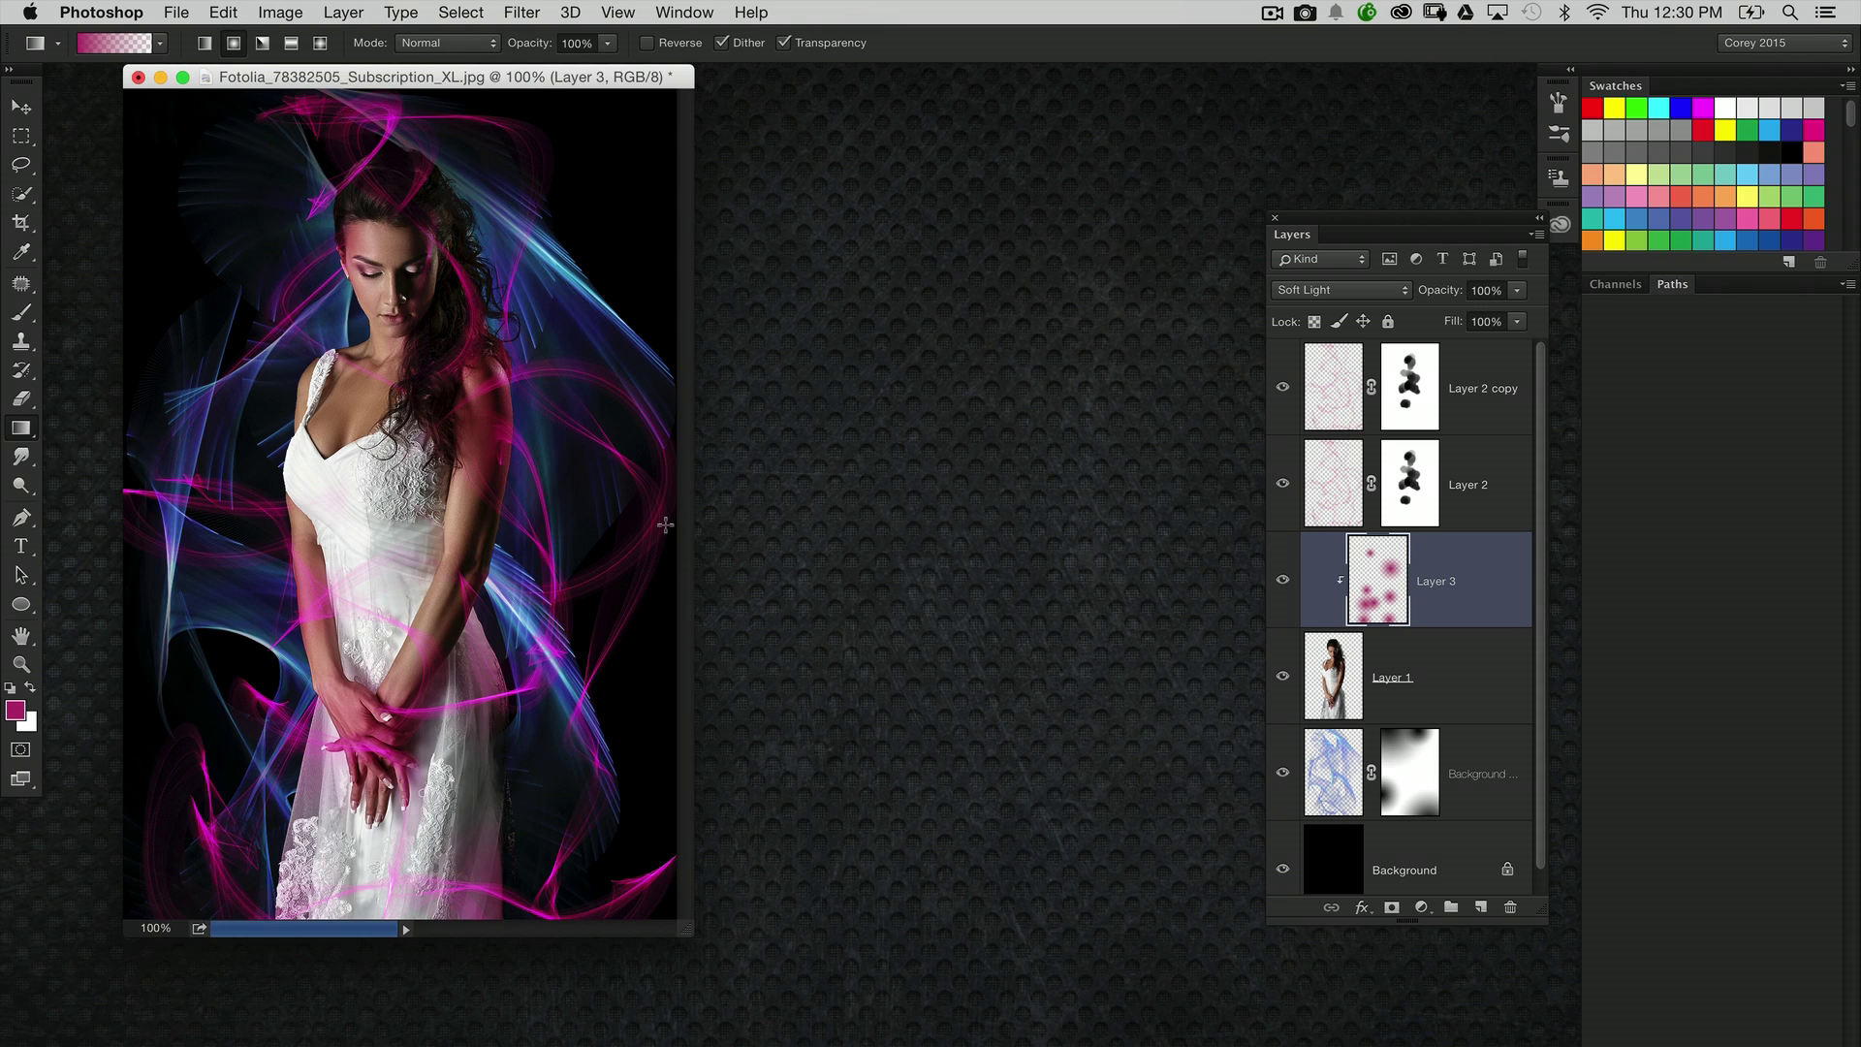
key("super+plus")
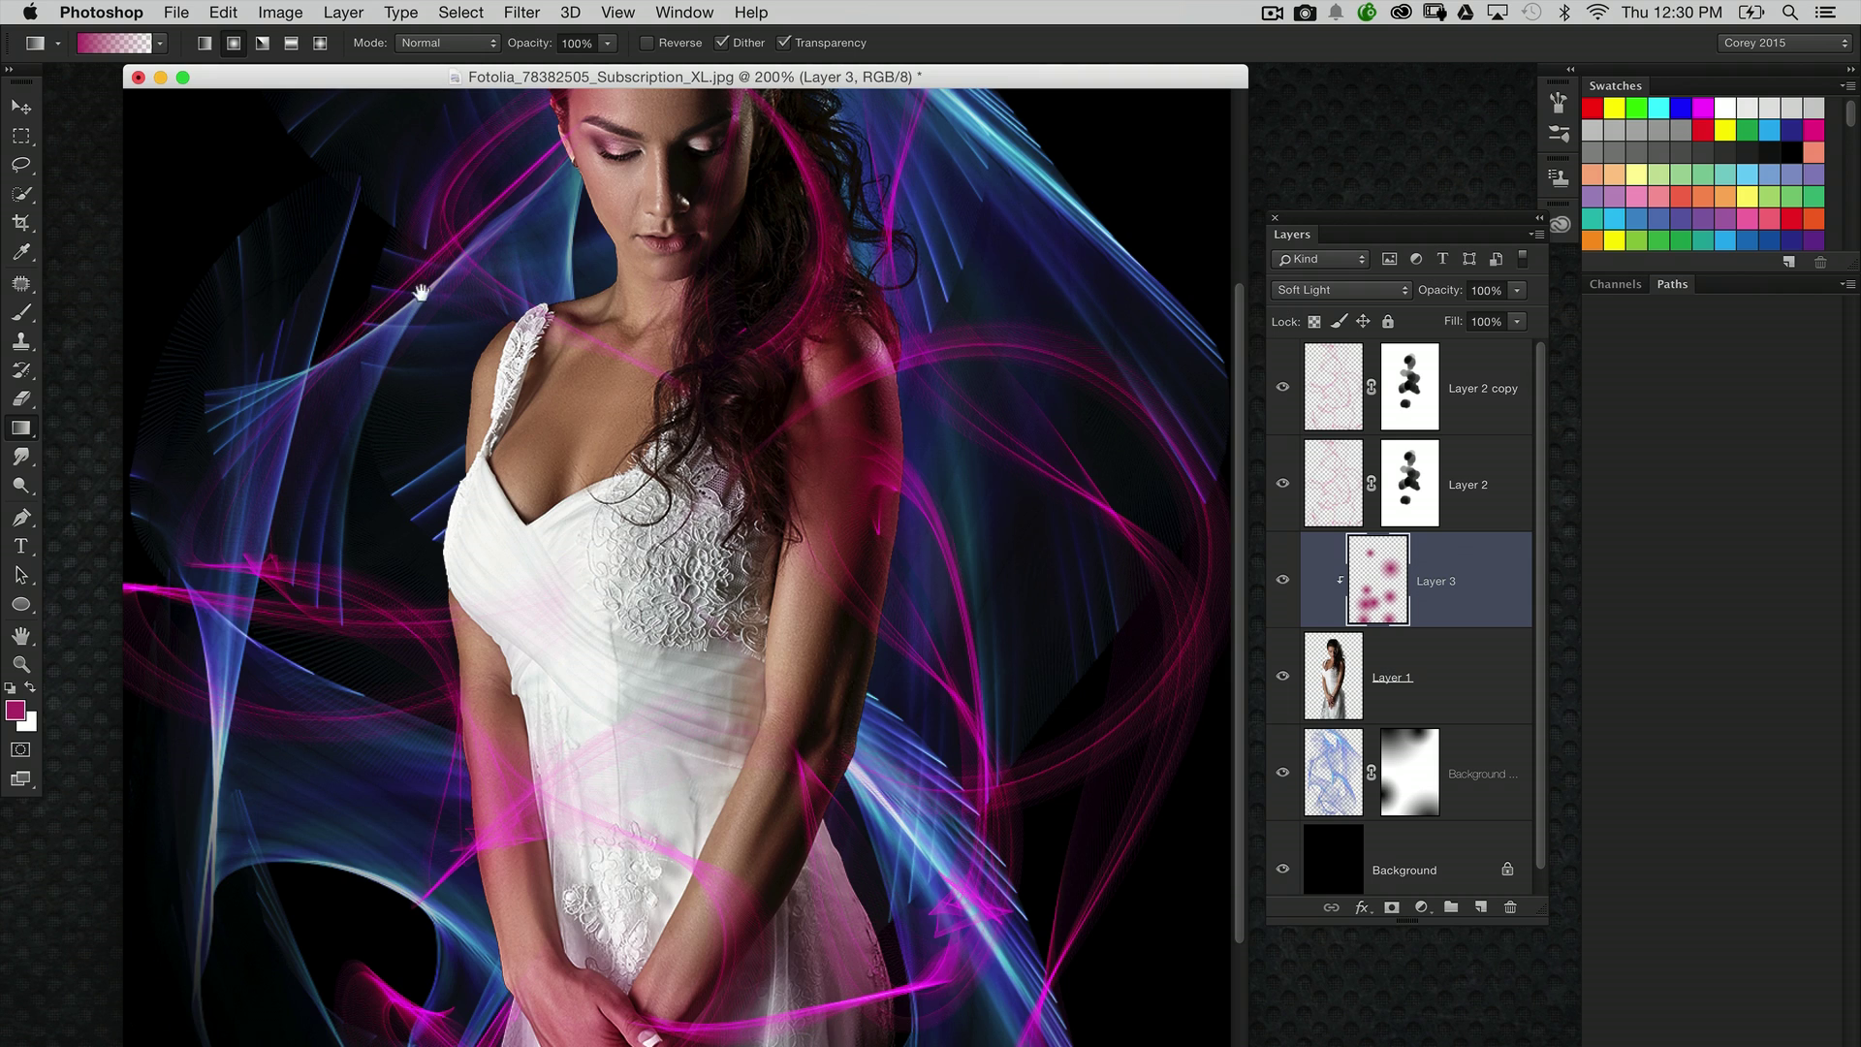
left_click_drag(620, 398, 671, 766)
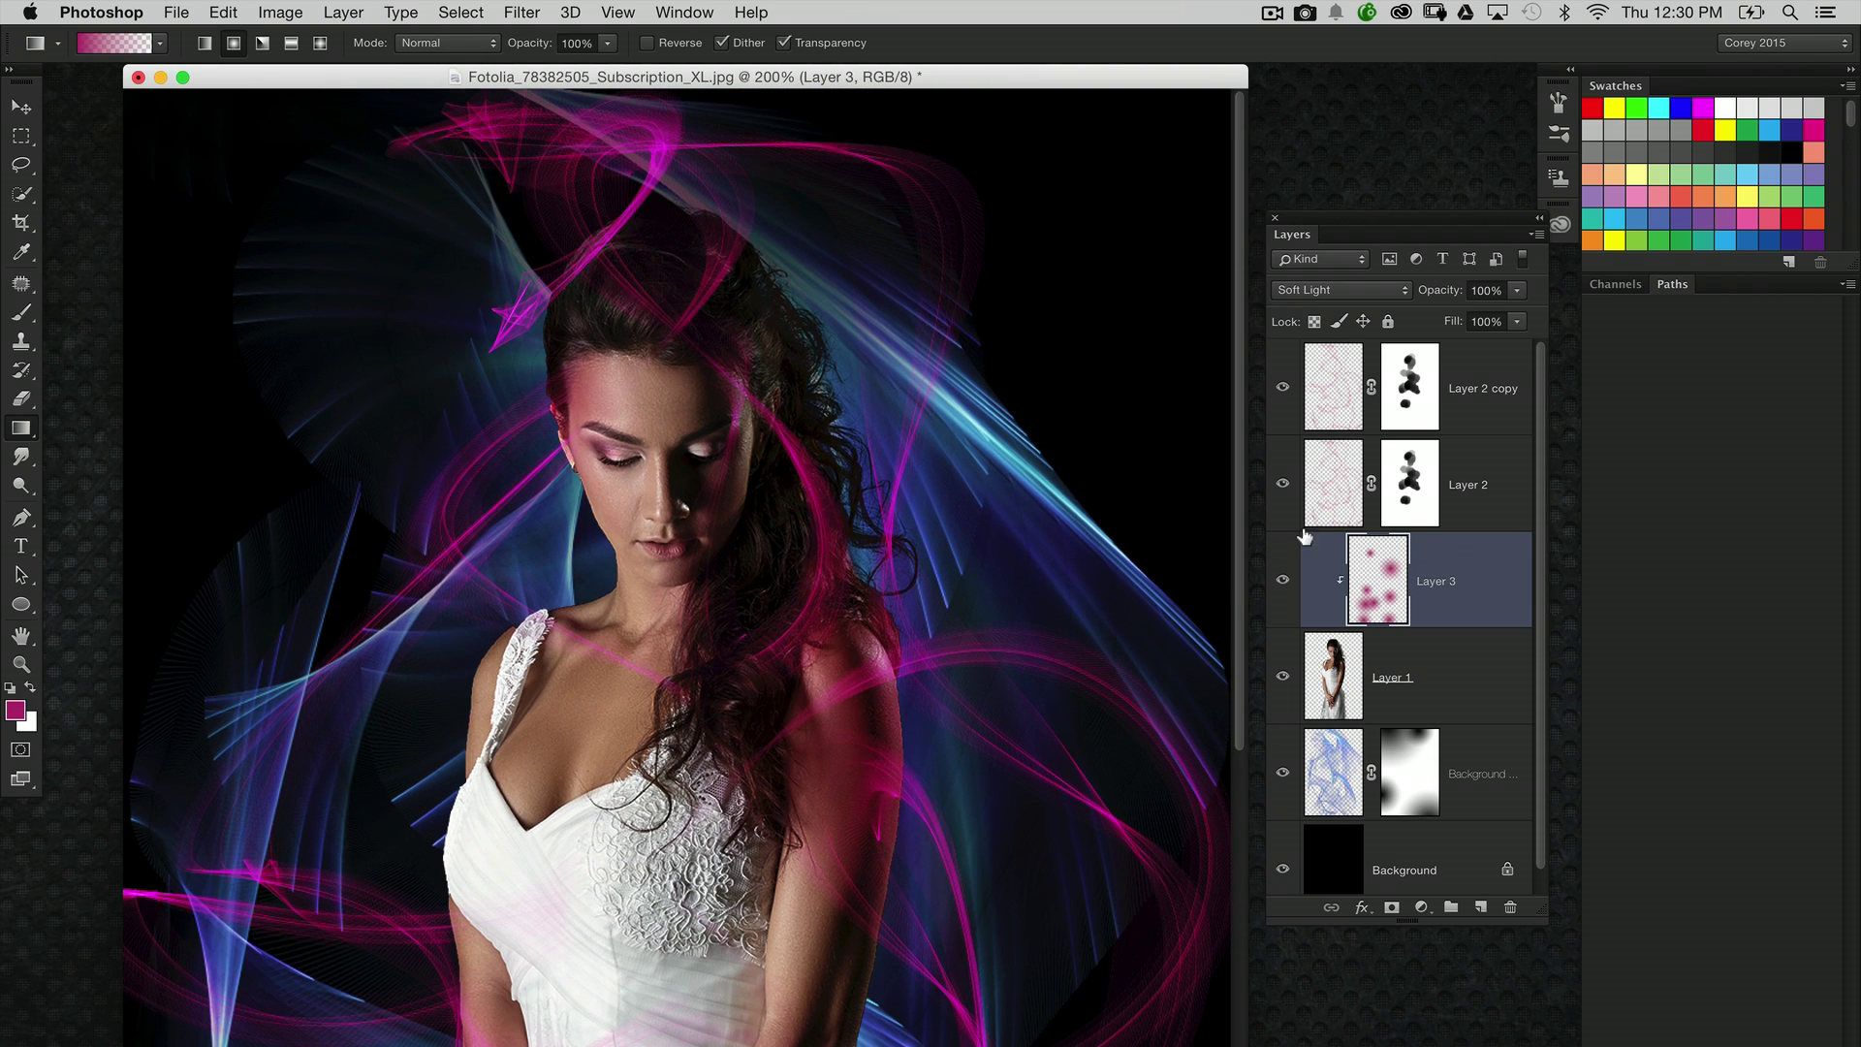
Step: Paint black on Layer 2's mask to fade the streak above her head
left_click(1361, 690)
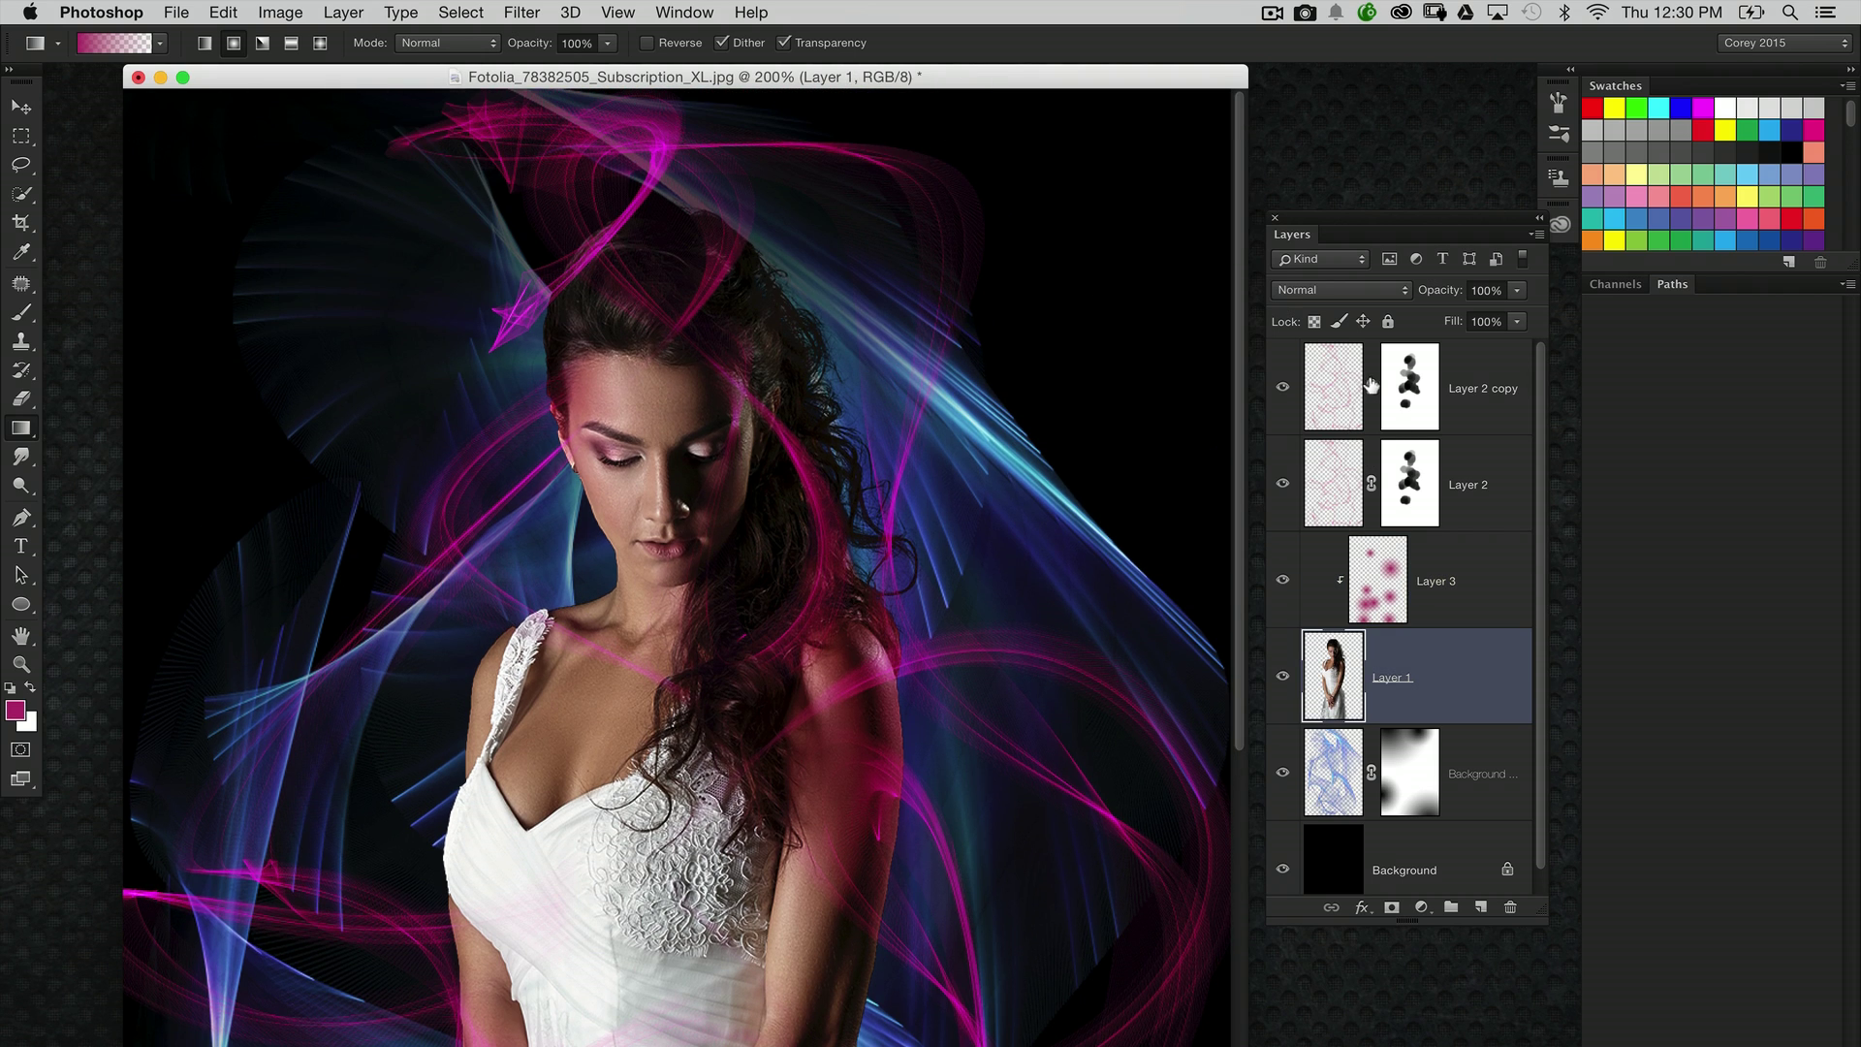
left_click(1409, 384)
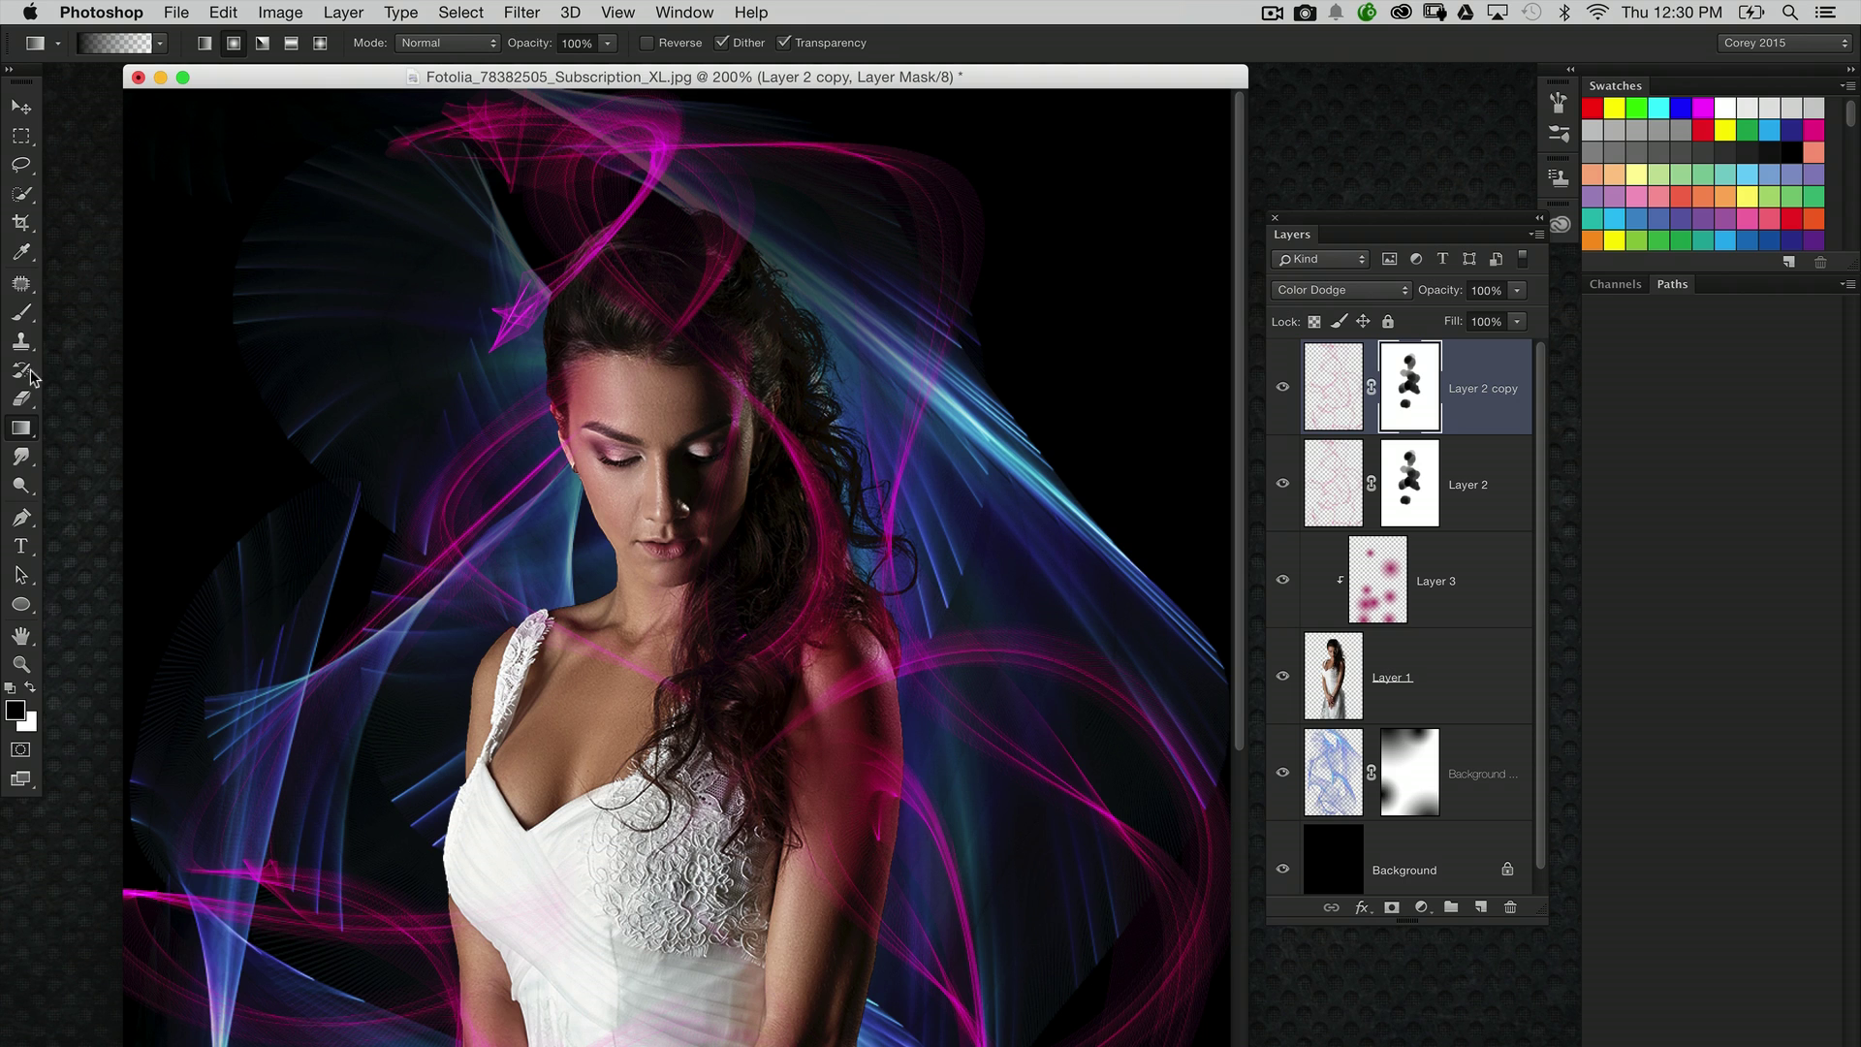
left_click(27, 312)
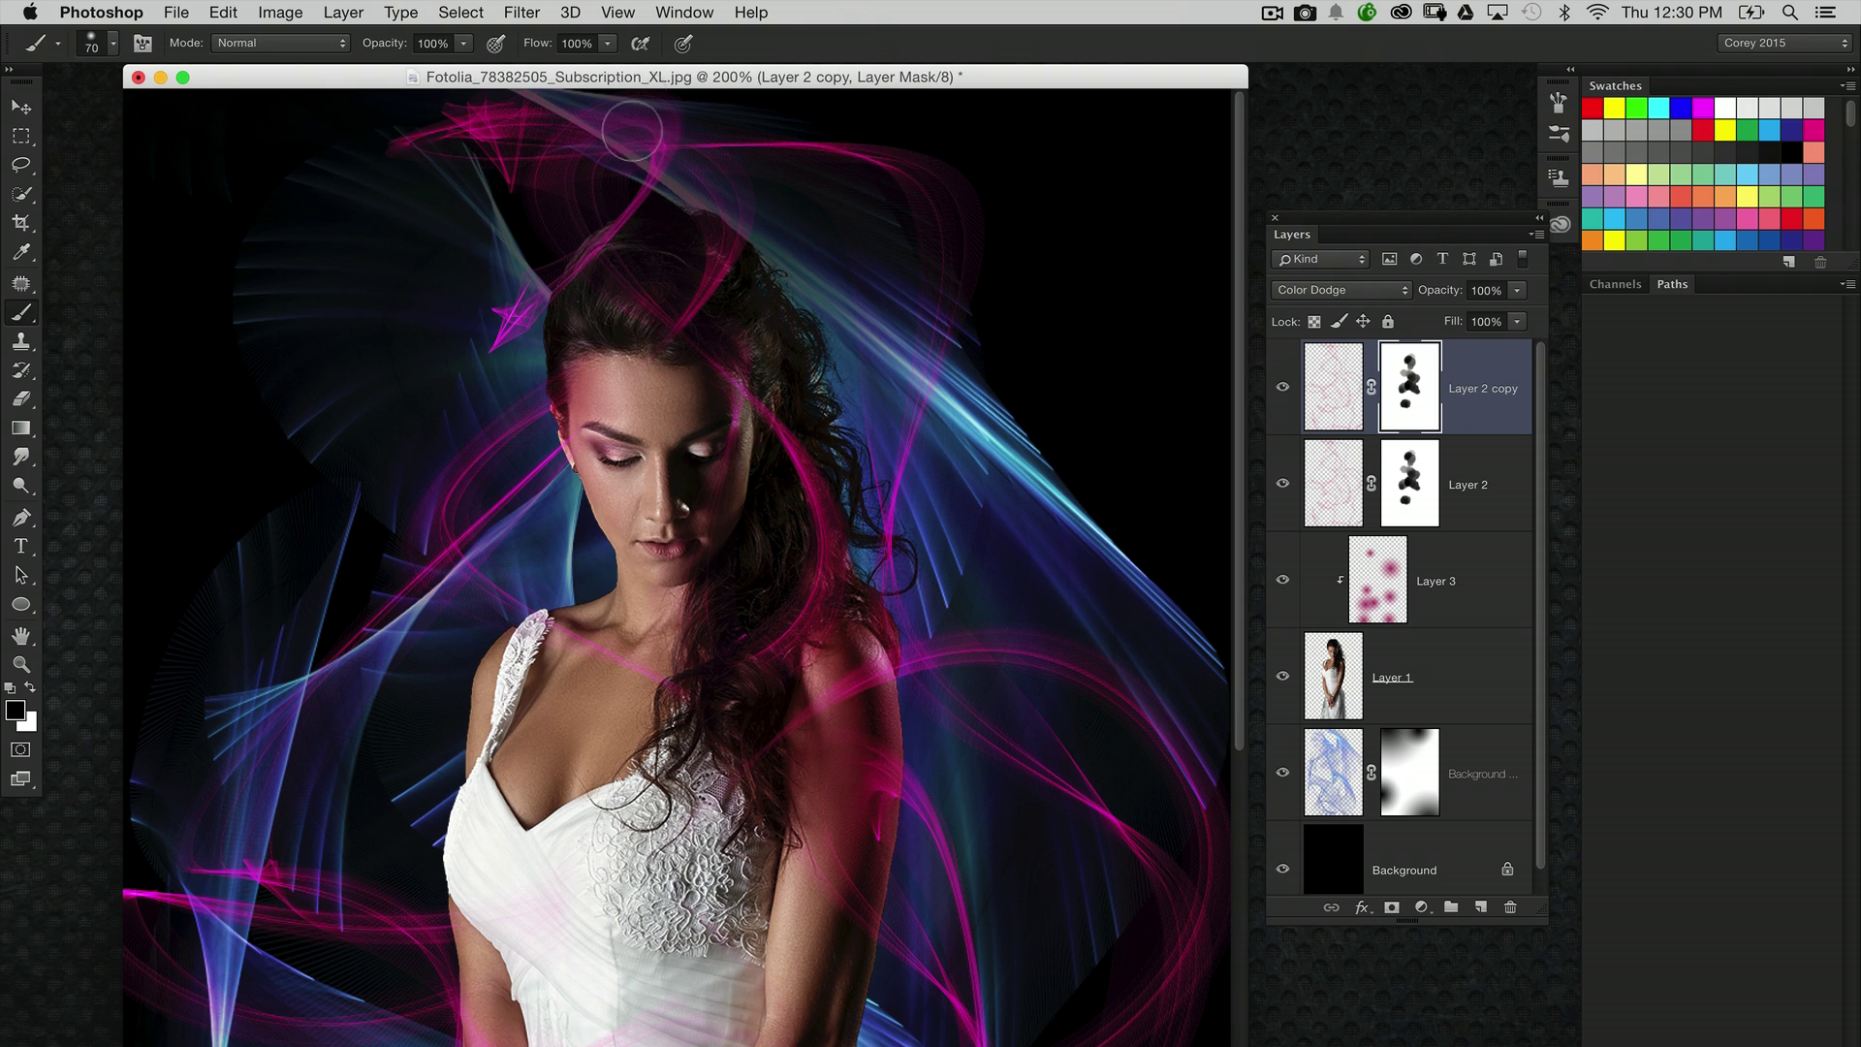
left_click(1411, 479)
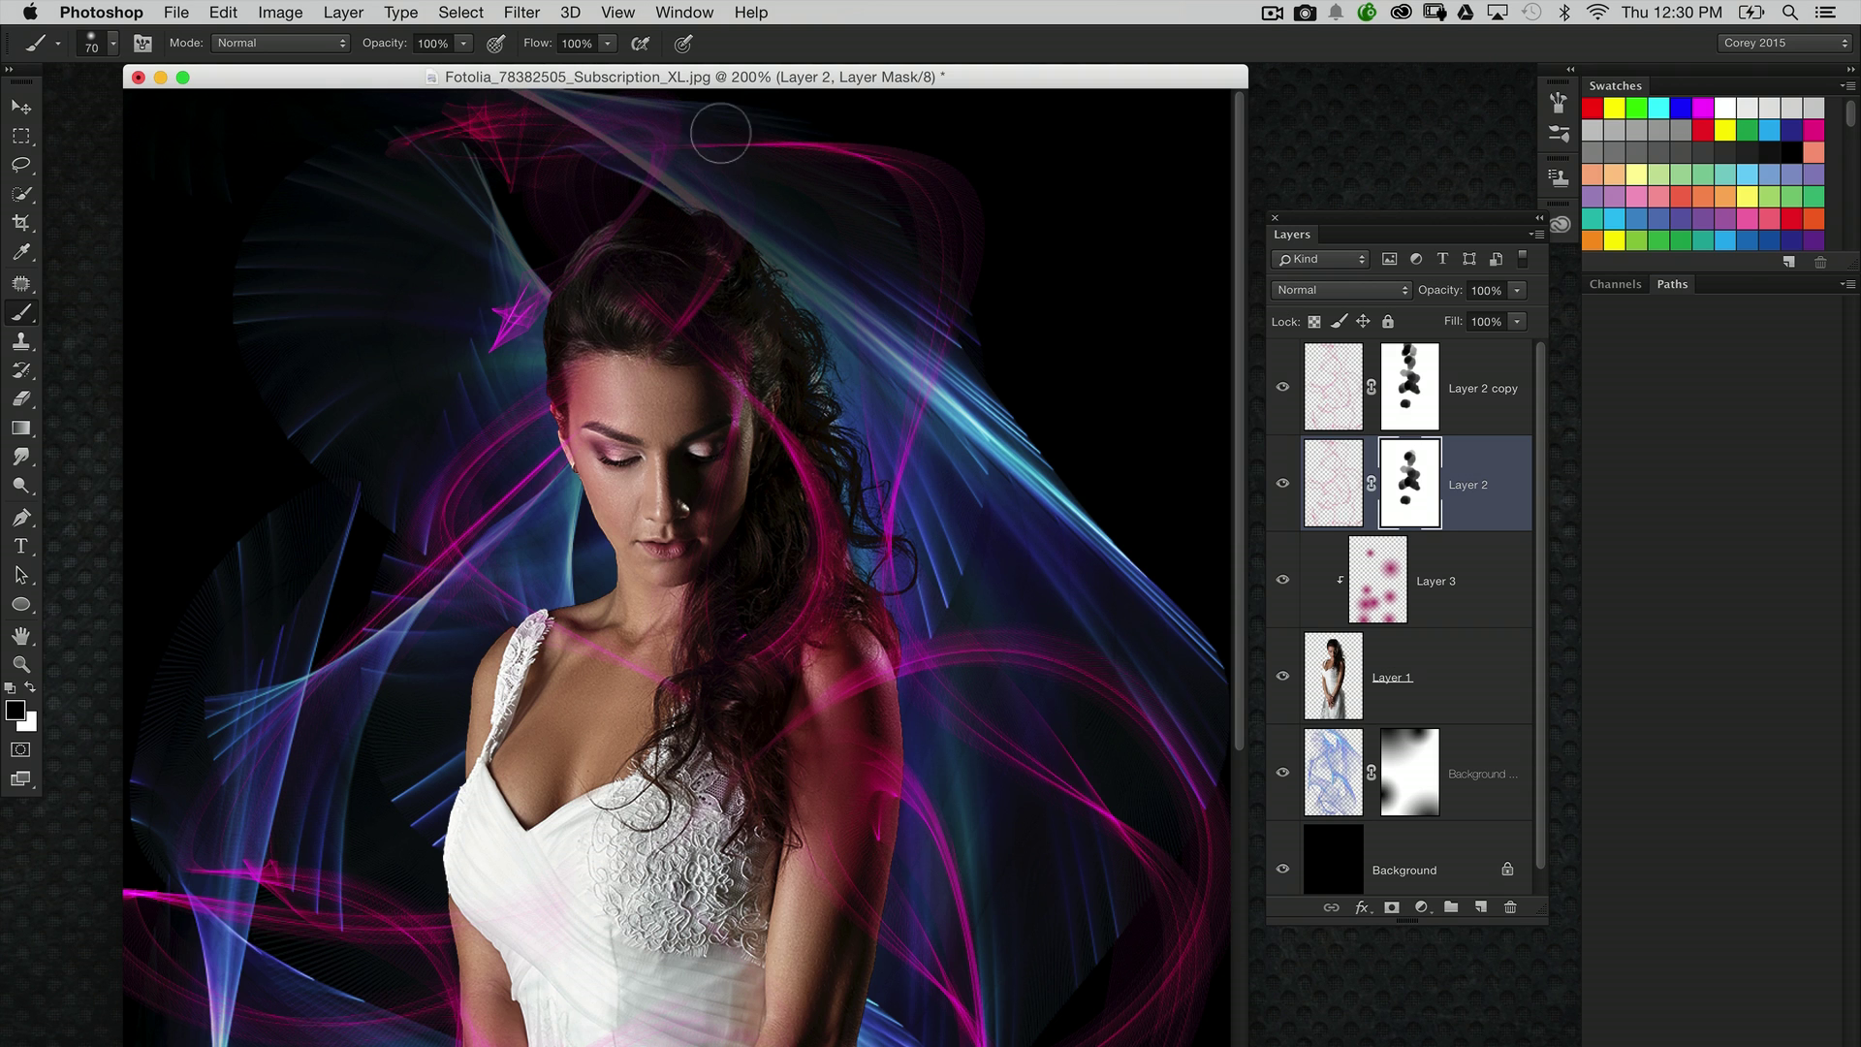
mouse_move(722, 134)
left_mouse_down()
mouse_move(885, 158)
mouse_move(795, 301)
left_mouse_up()
key("super+minus")
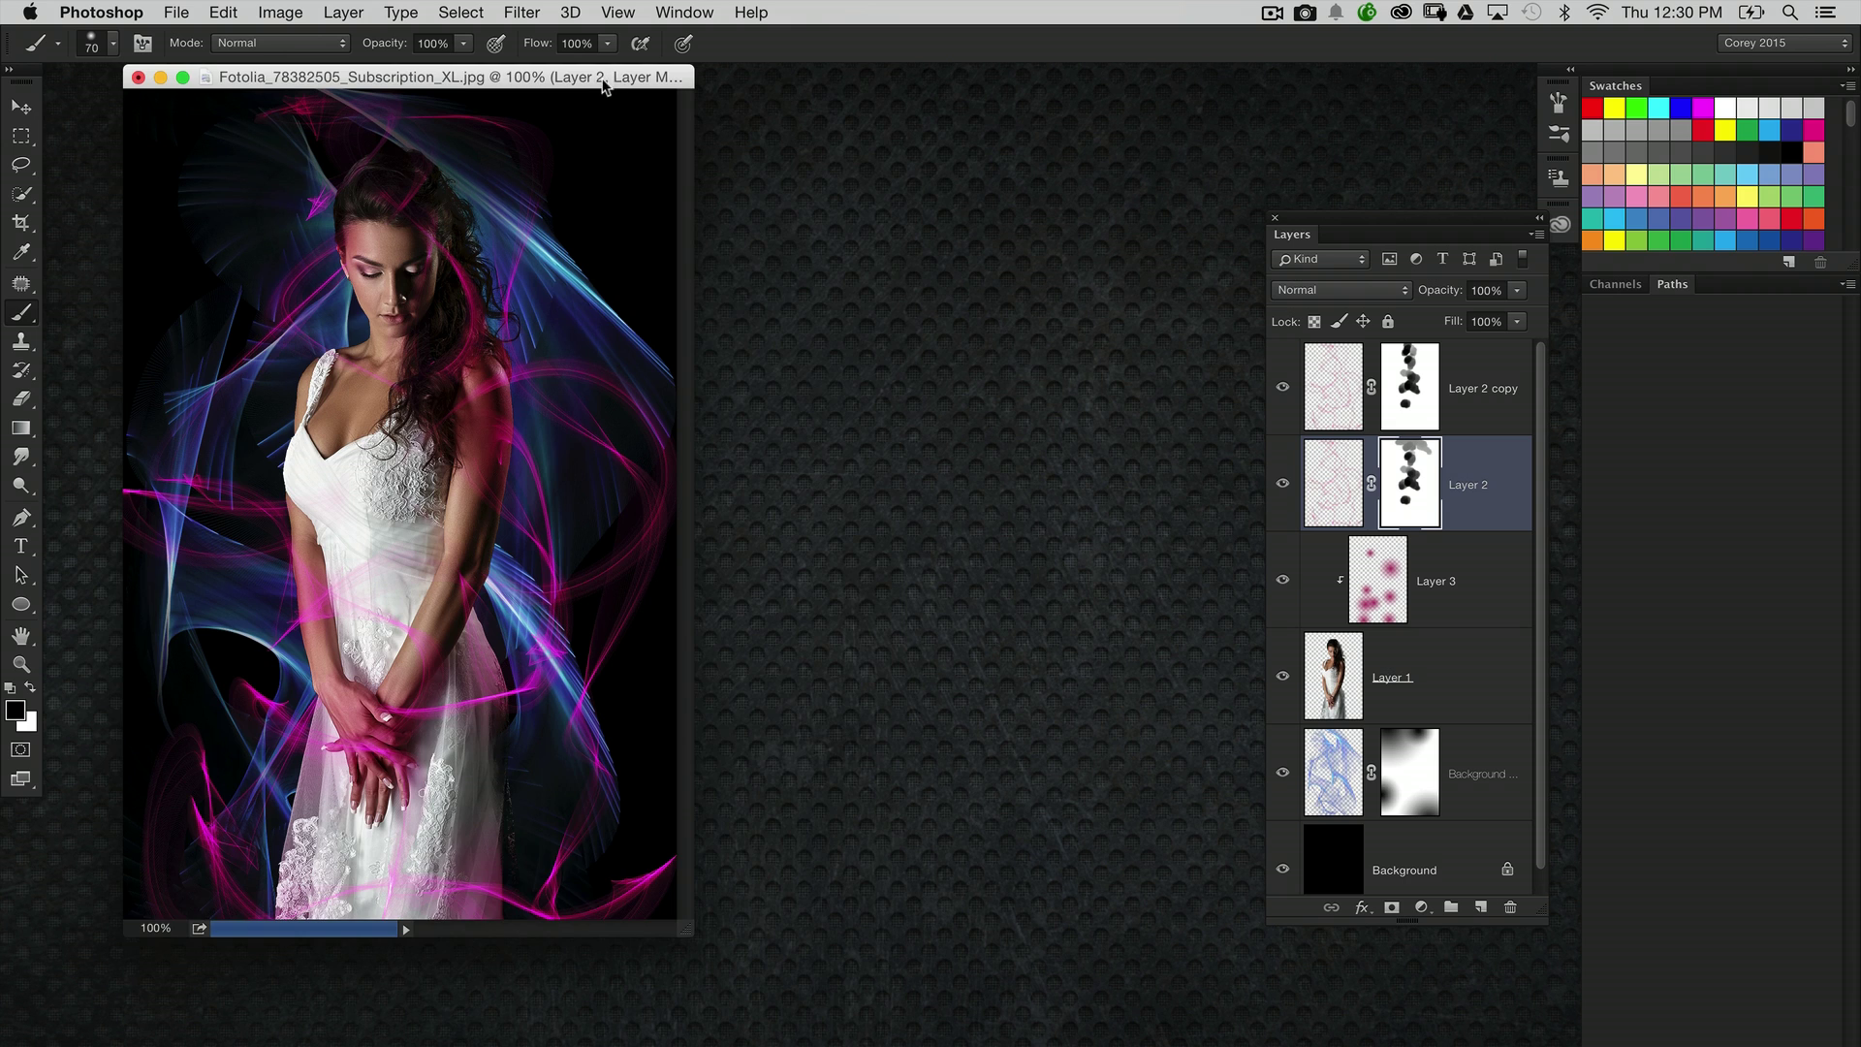
left_click_drag(602, 76, 775, 118)
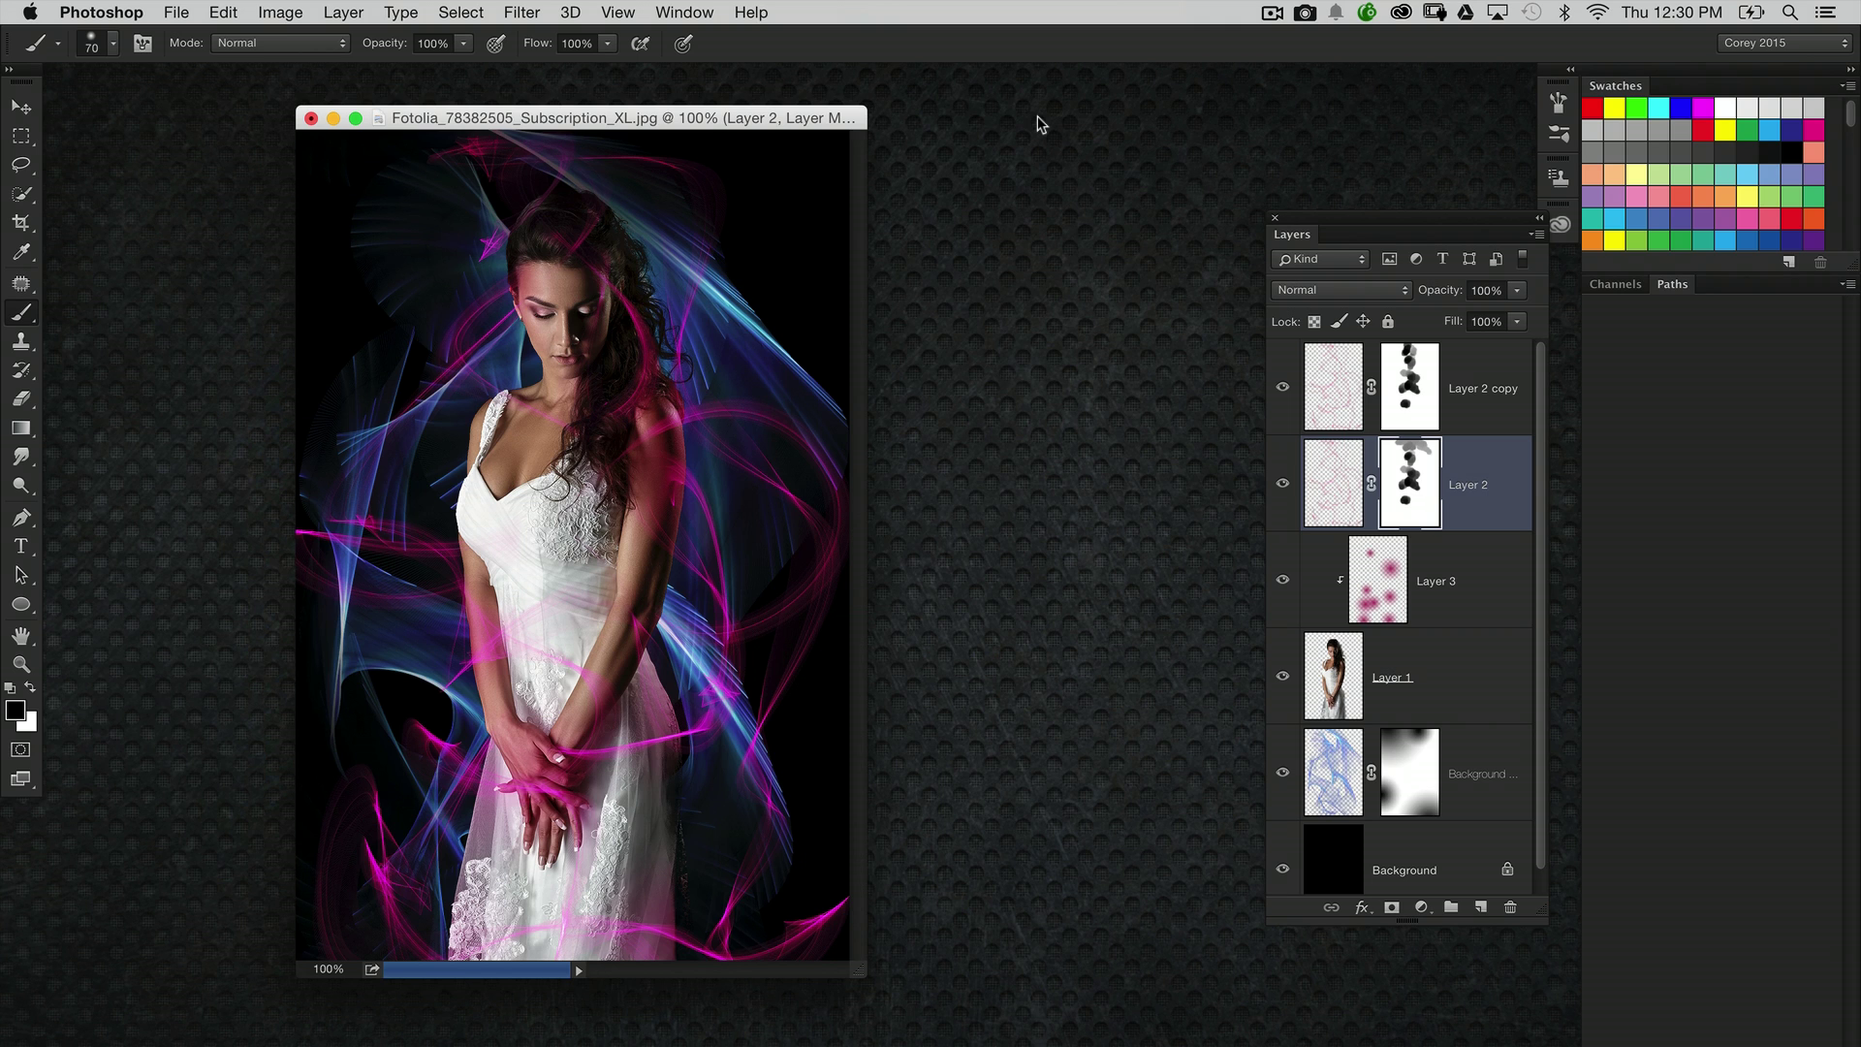
Step: Select Layer 2 copy and move the Layers panel aside to review the composite
left_click(1326, 378)
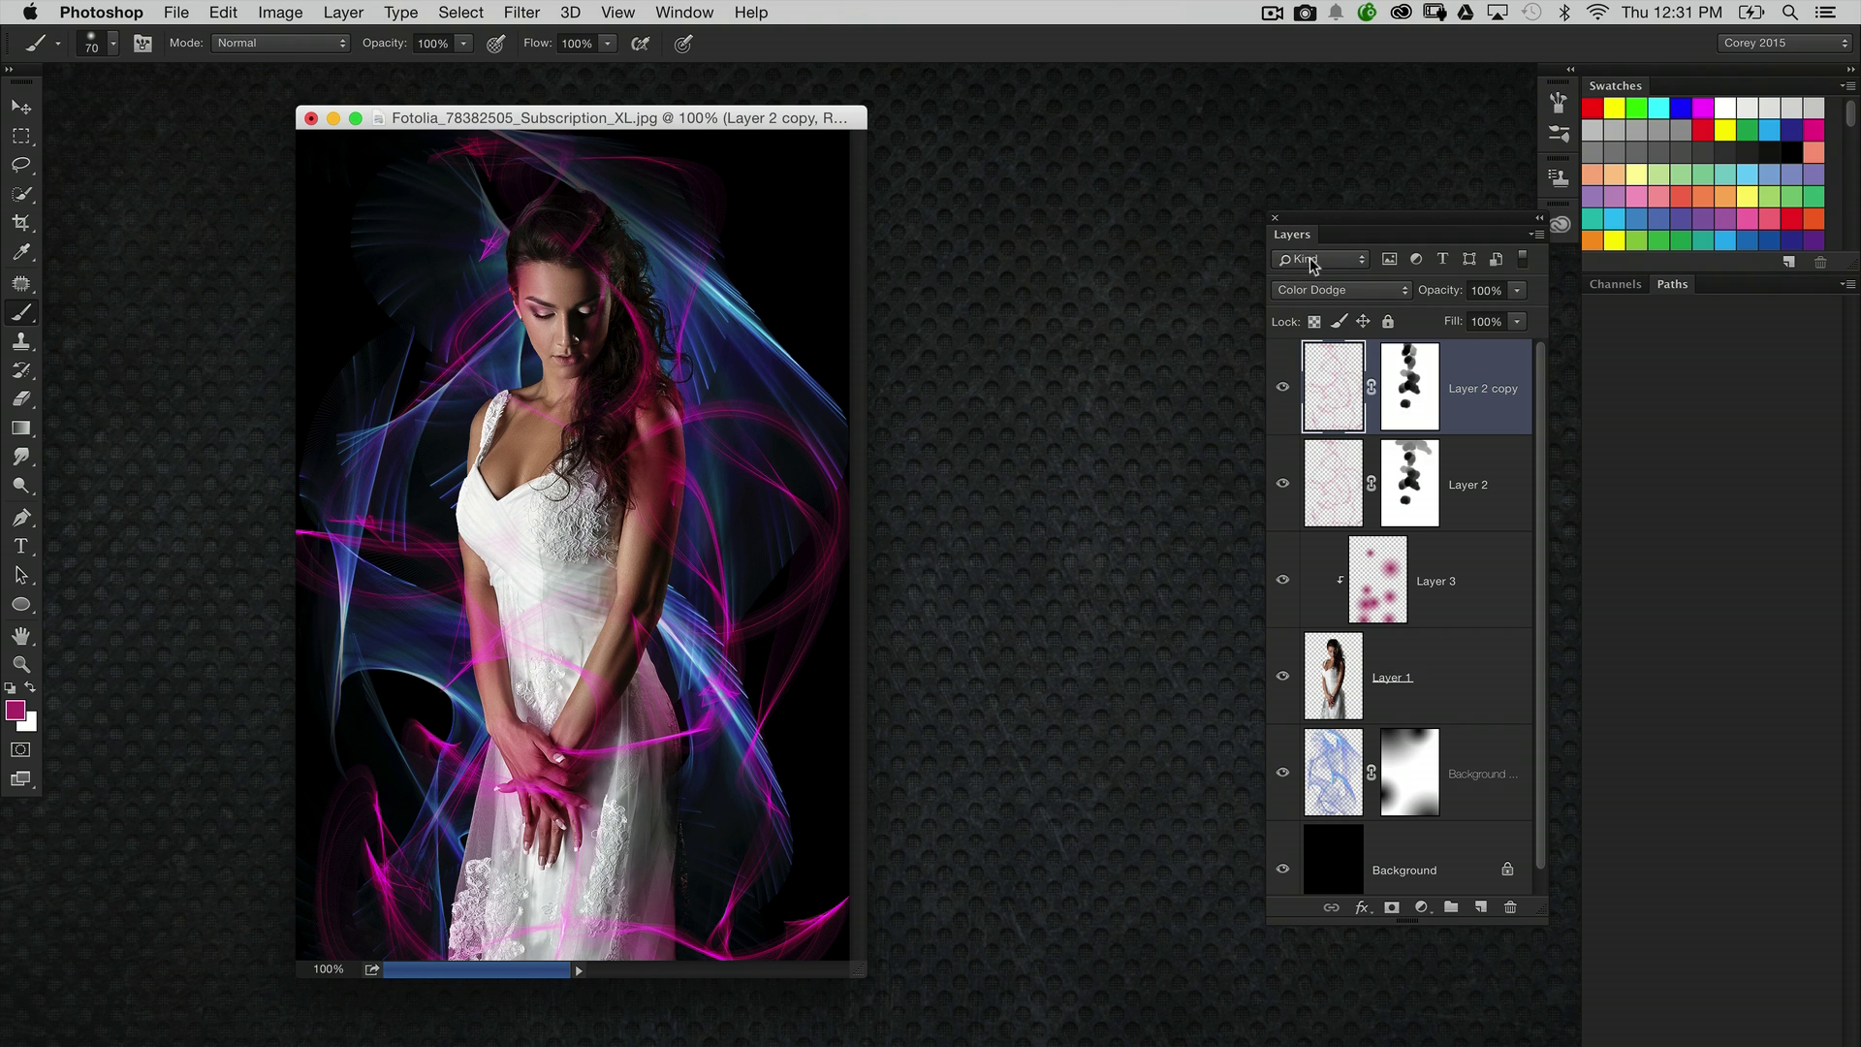
left_click_drag(1383, 216, 1114, 215)
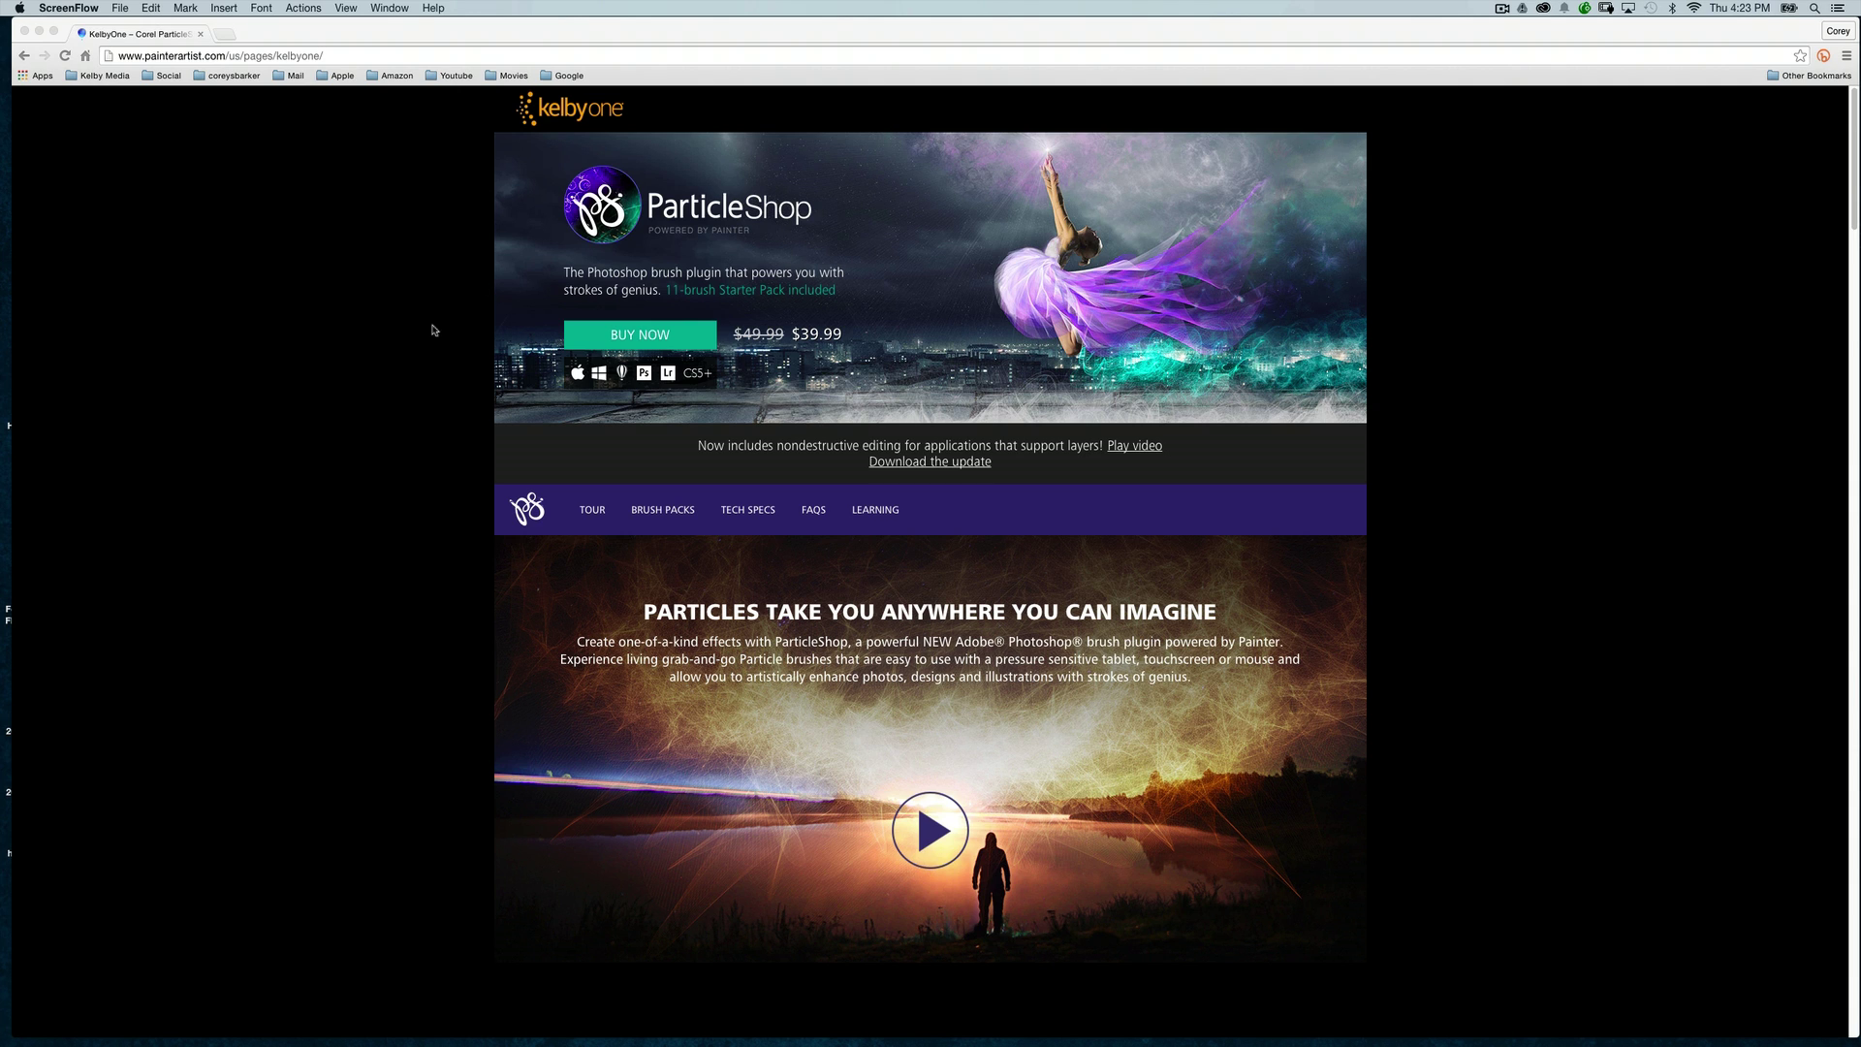
left_click(1852, 229)
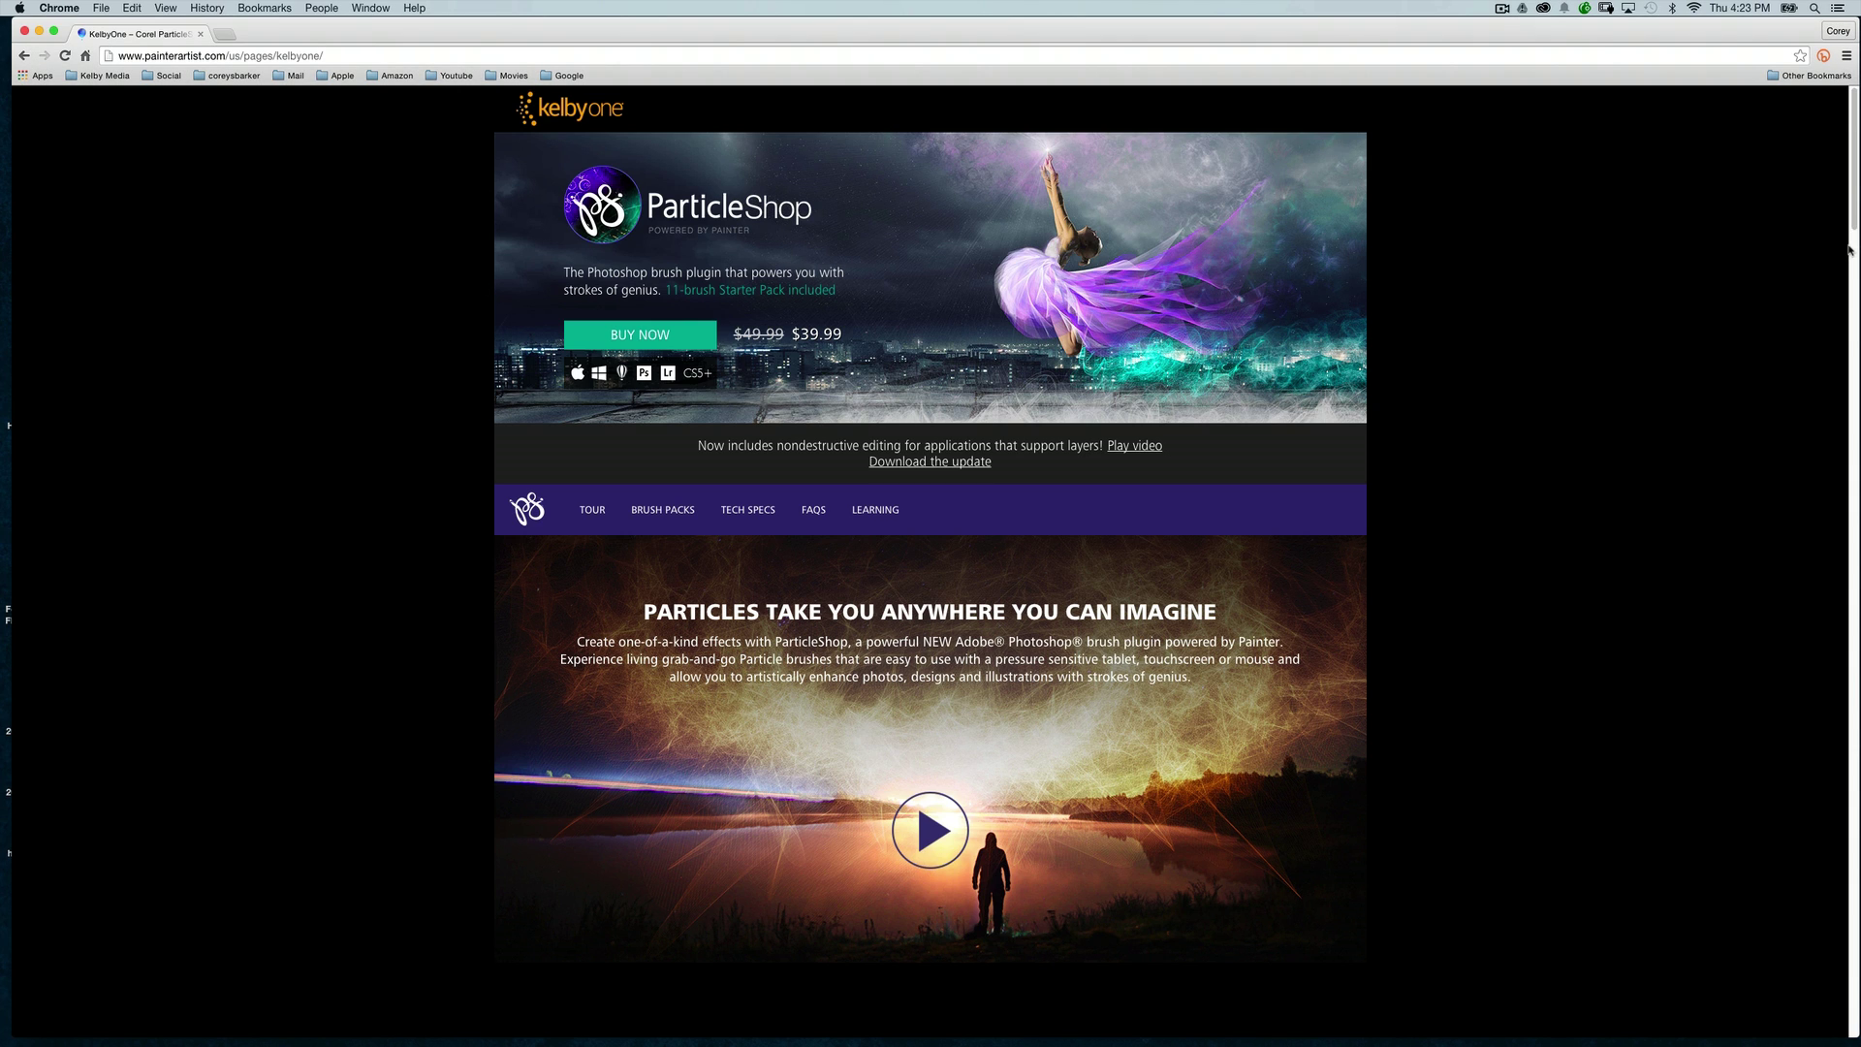
scroll(1849, 247, "down", 3)
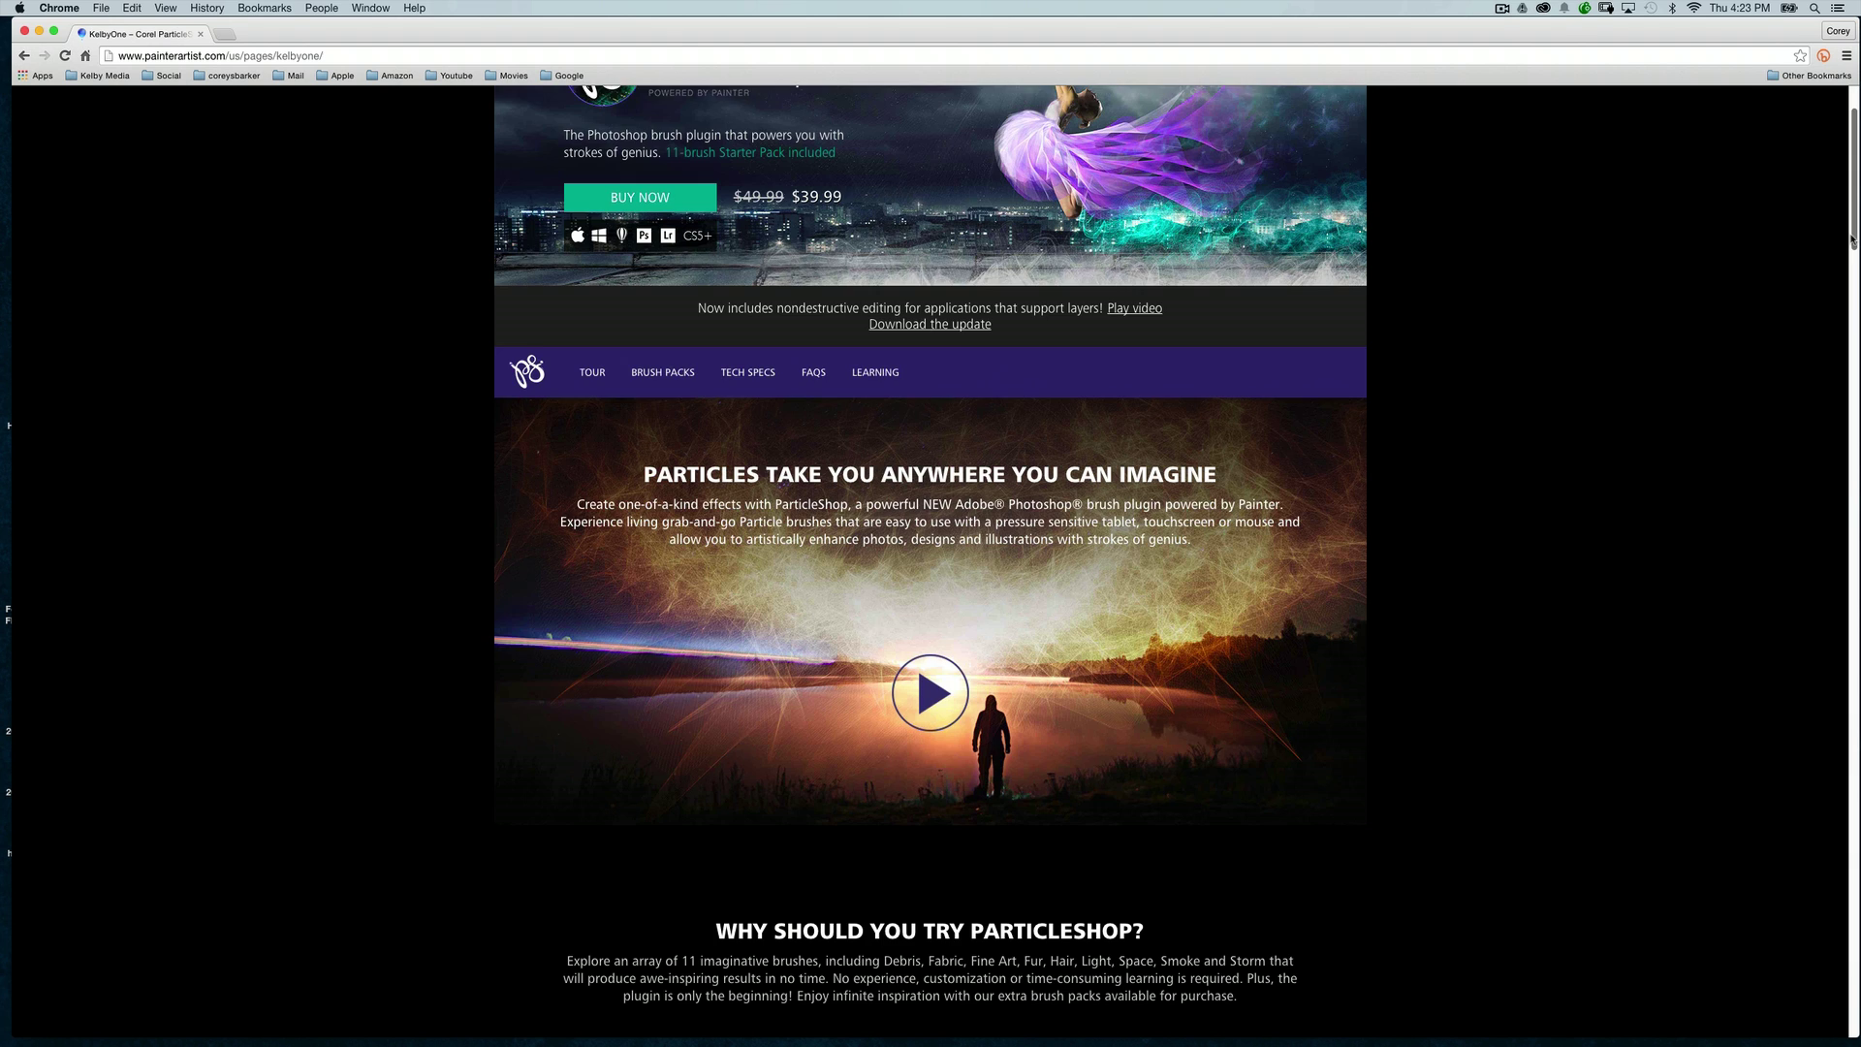
scroll(1853, 241, "down", 1)
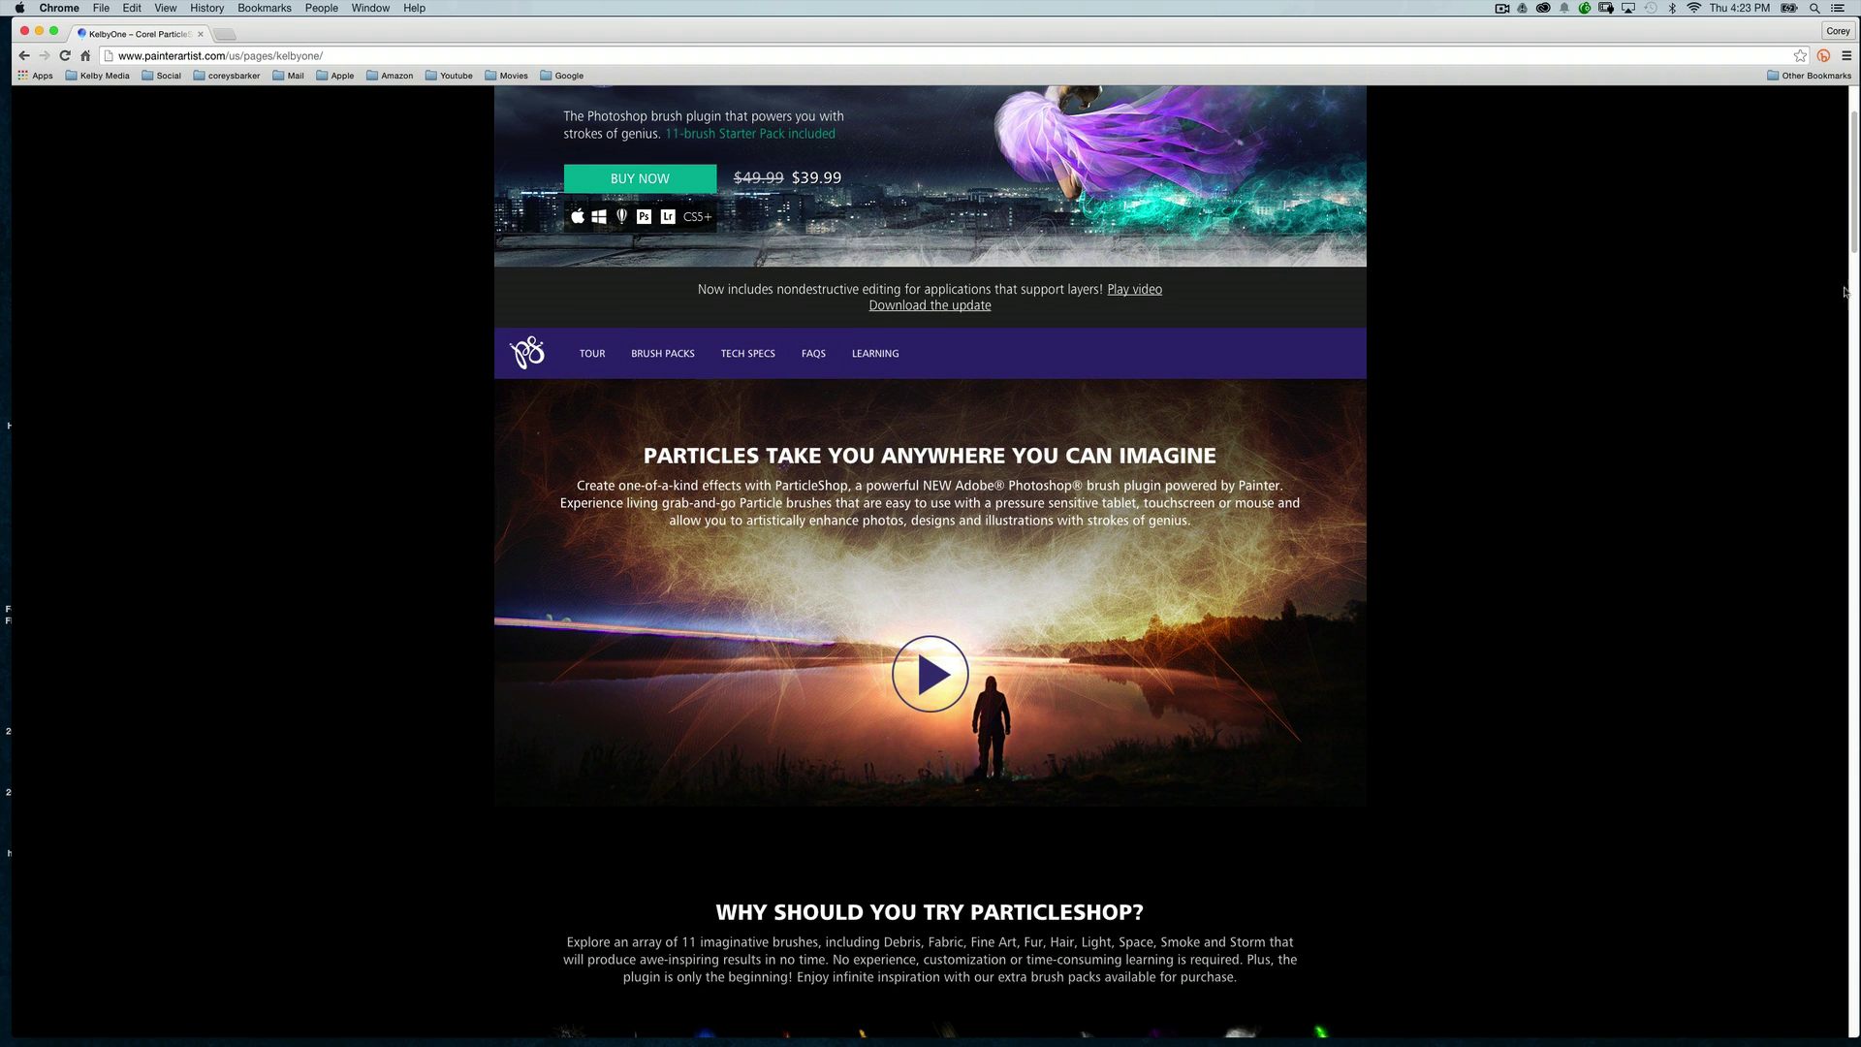
scroll(1837, 320, "down", 10)
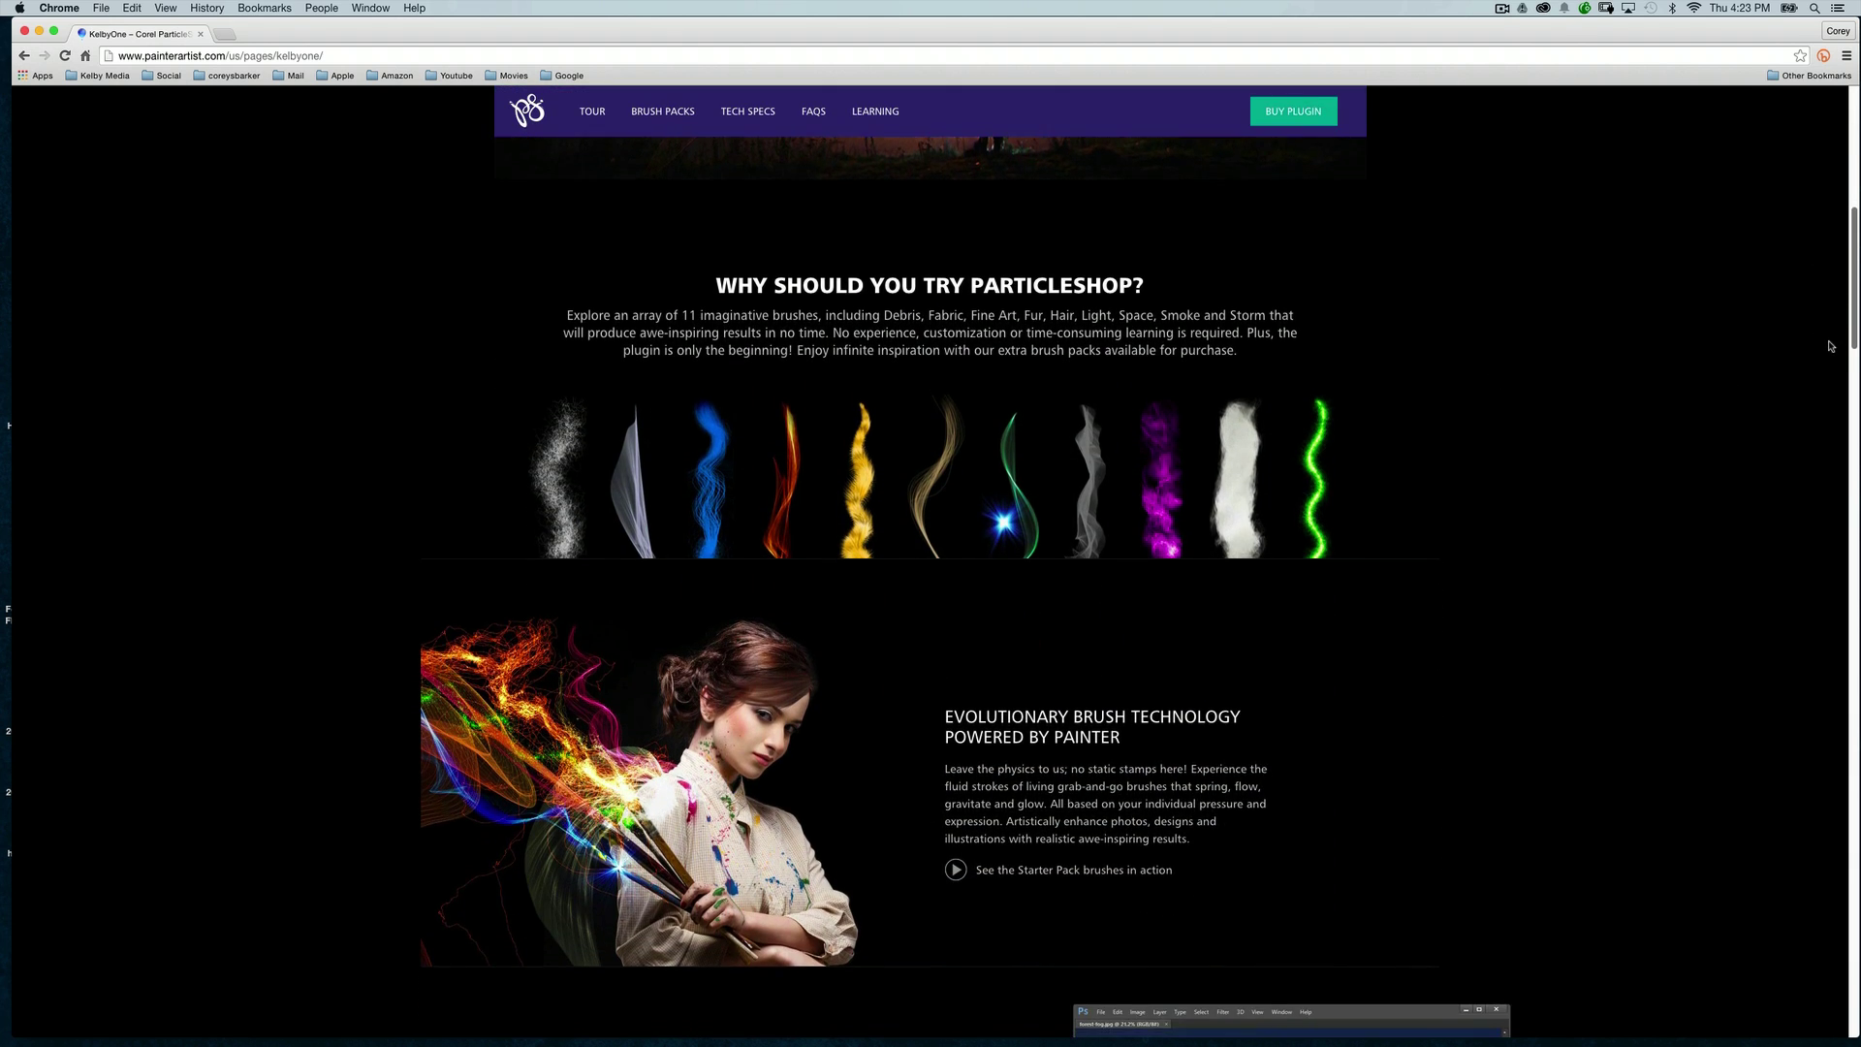
scroll(1830, 346, "down", 12)
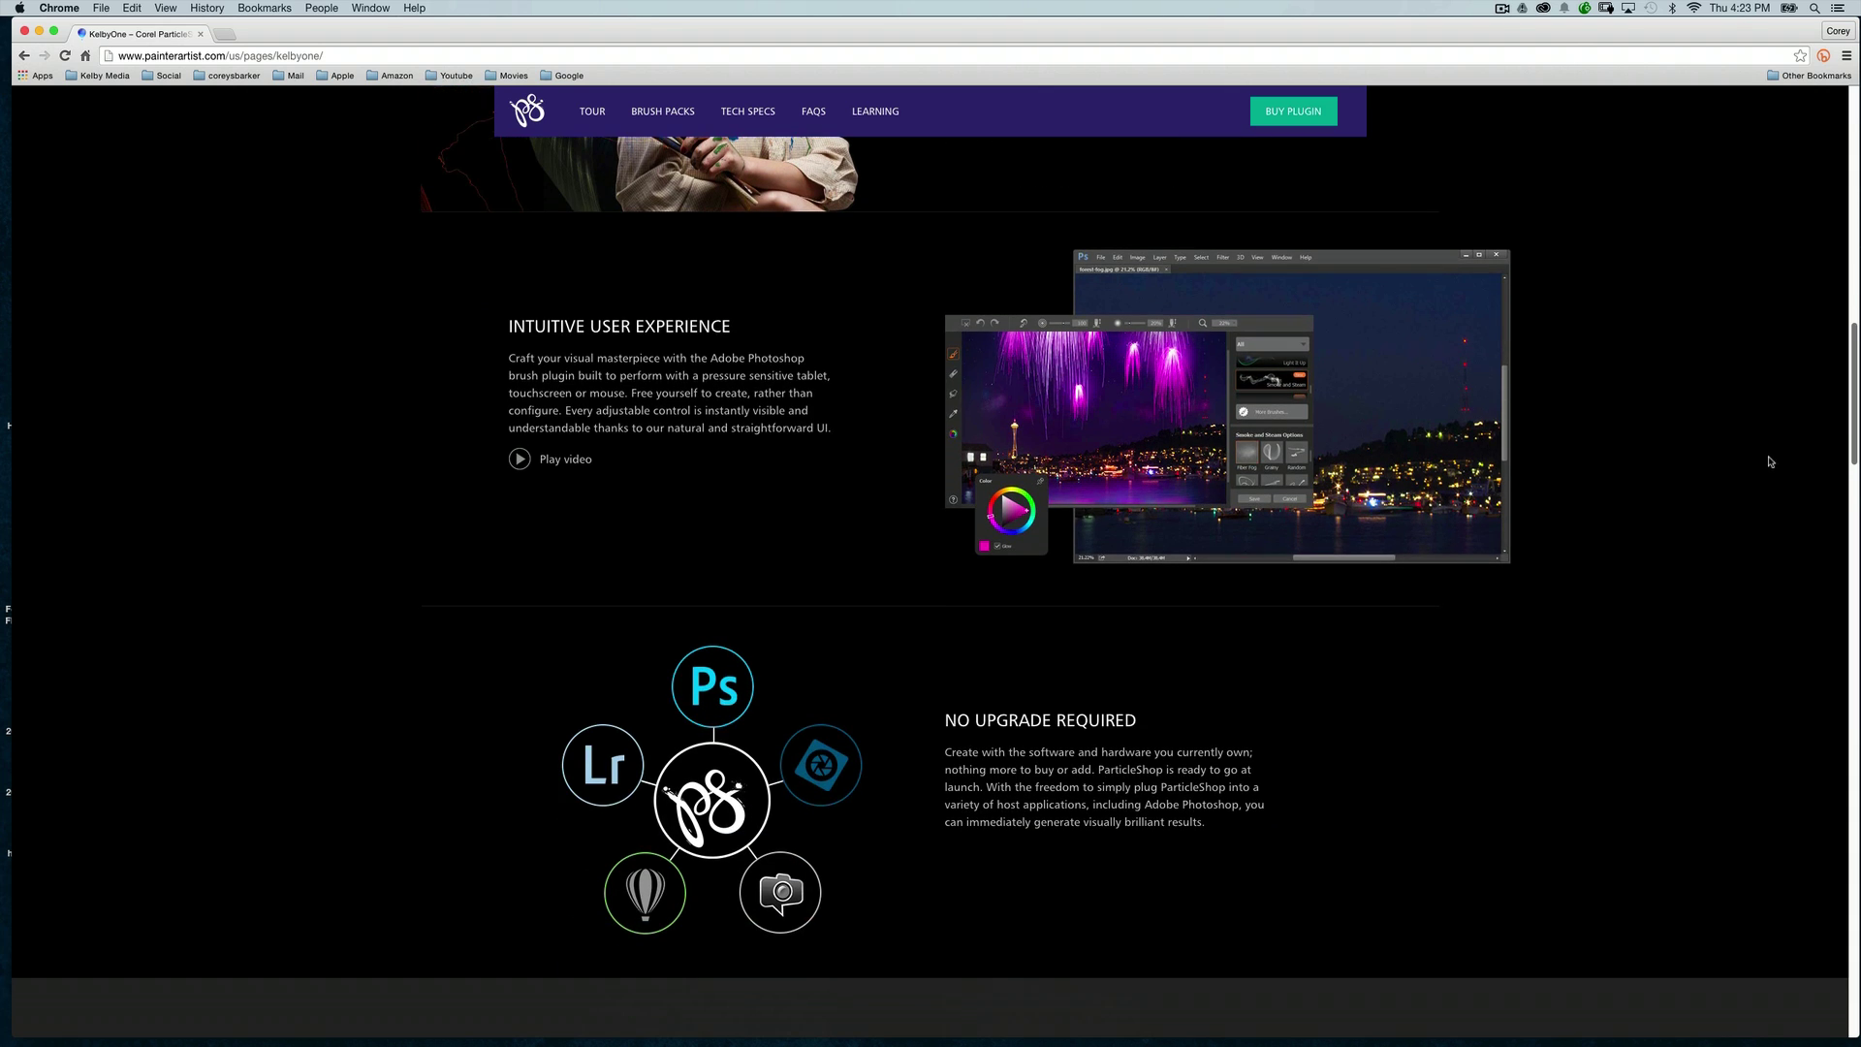
scroll(1770, 462, "down", 20)
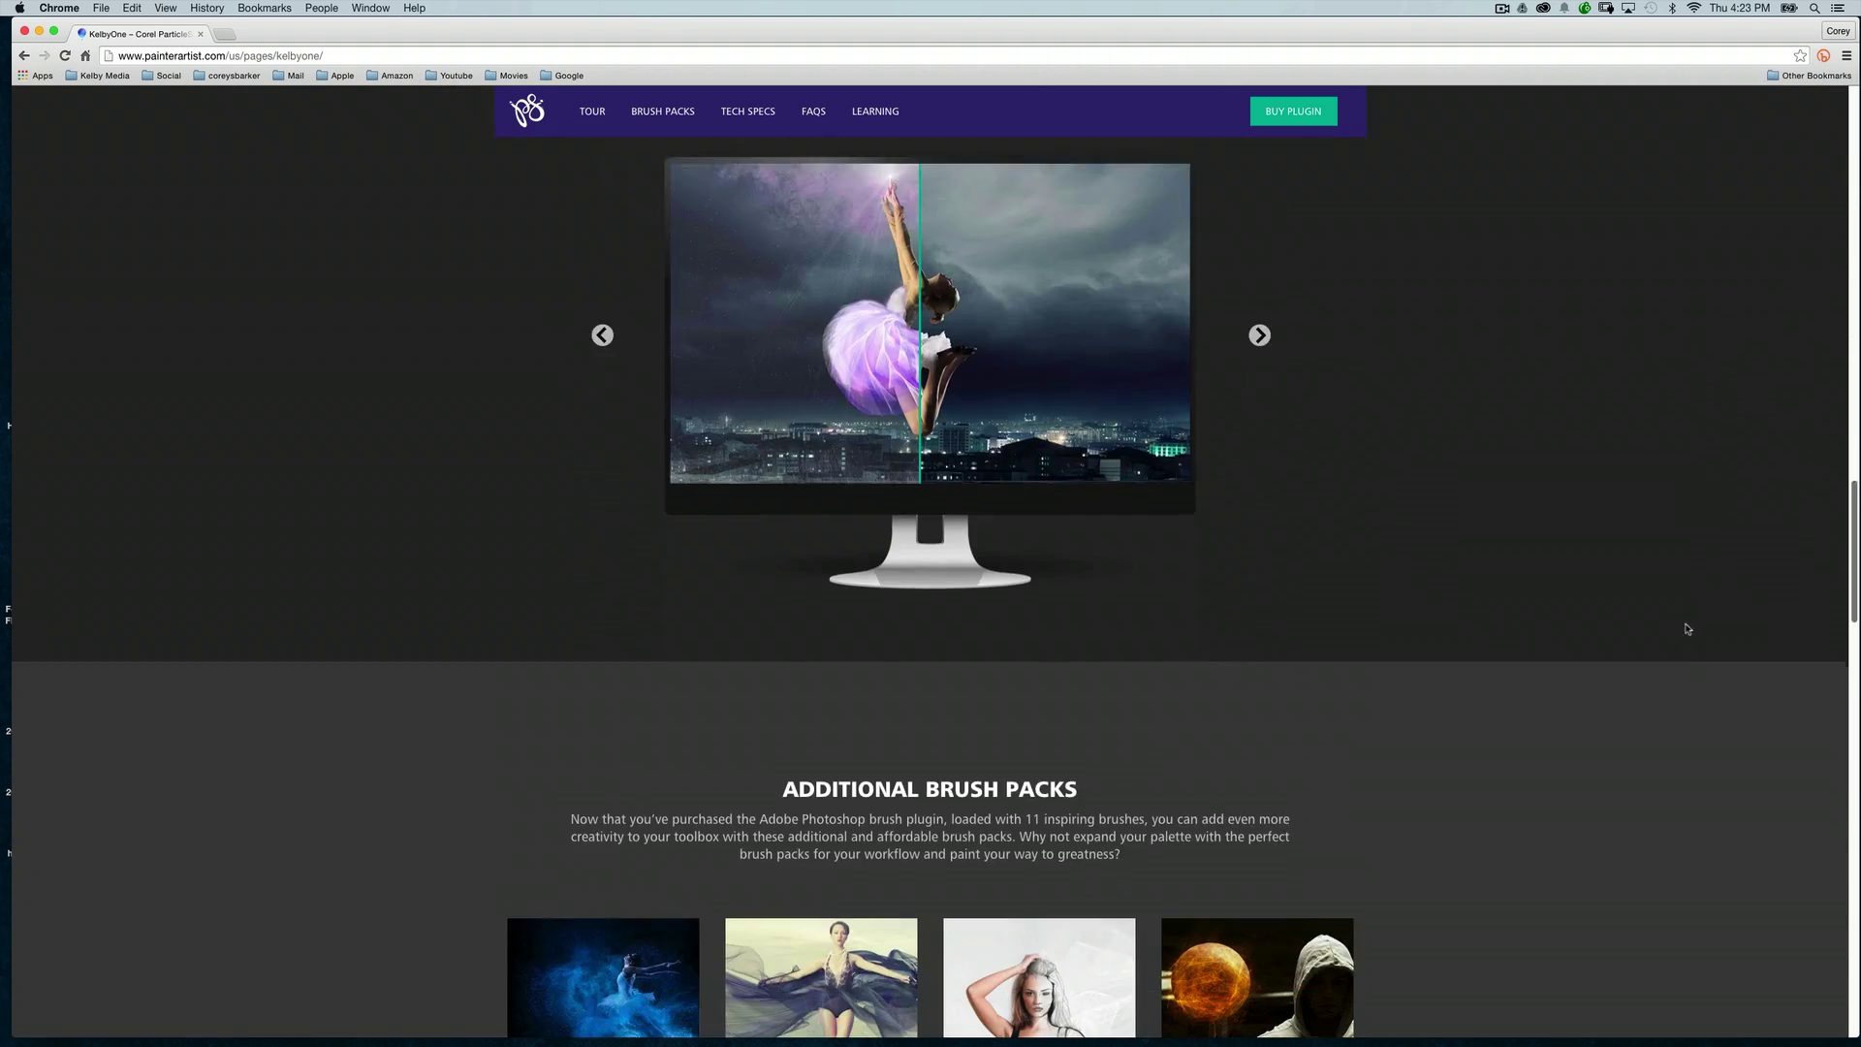
scroll(1688, 628, "down", 12)
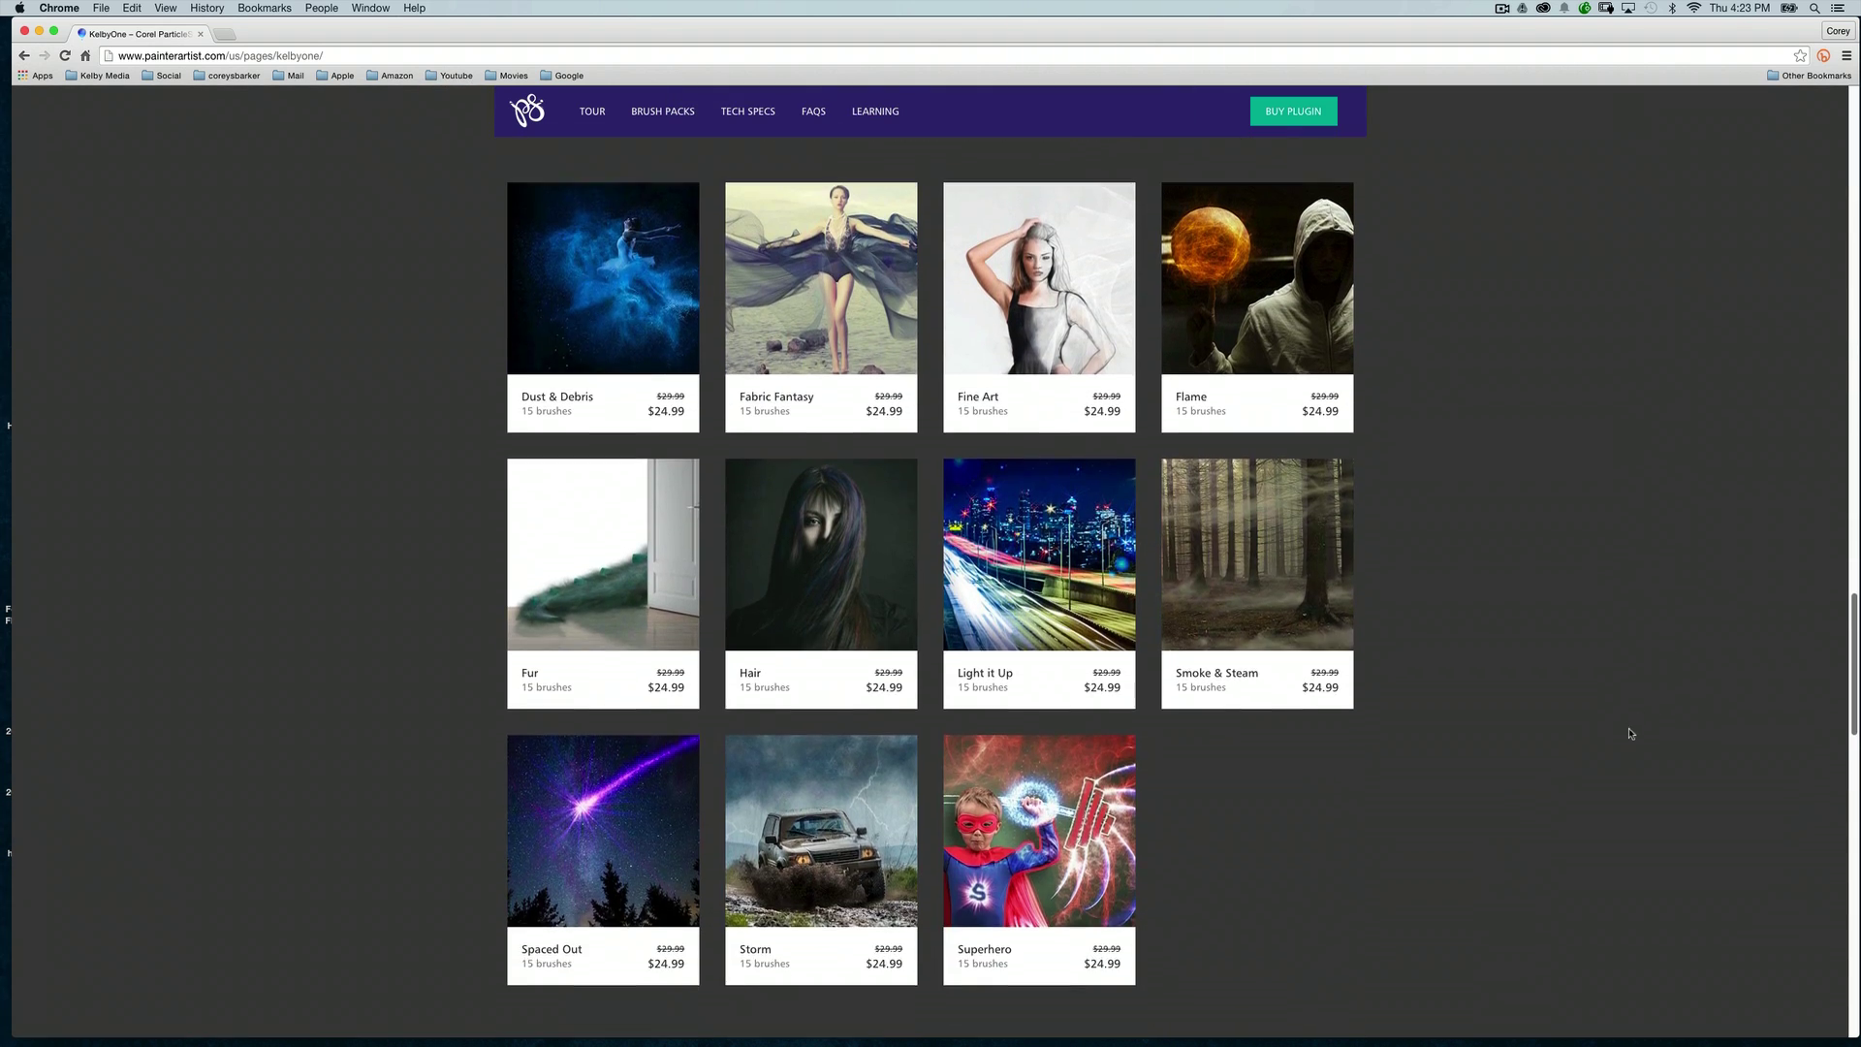
scroll(1638, 679, "up", 20)
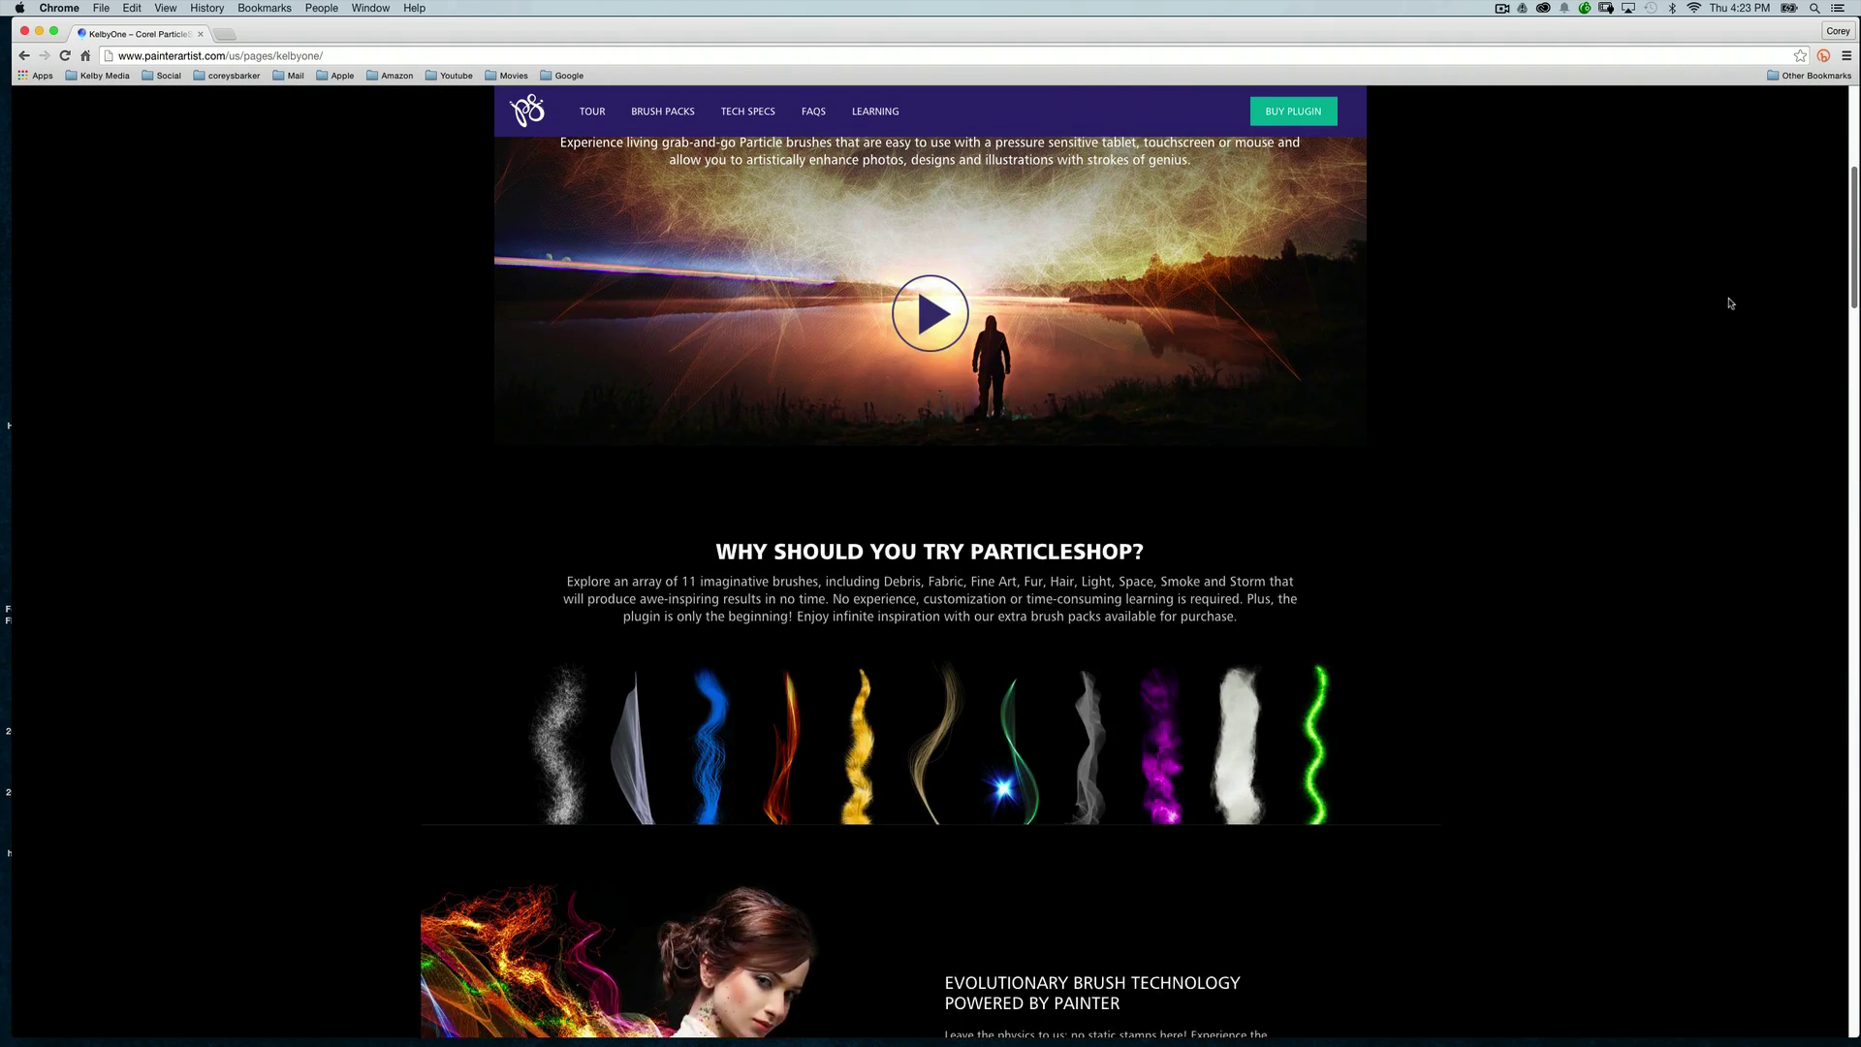
scroll(1731, 304, "up", 8)
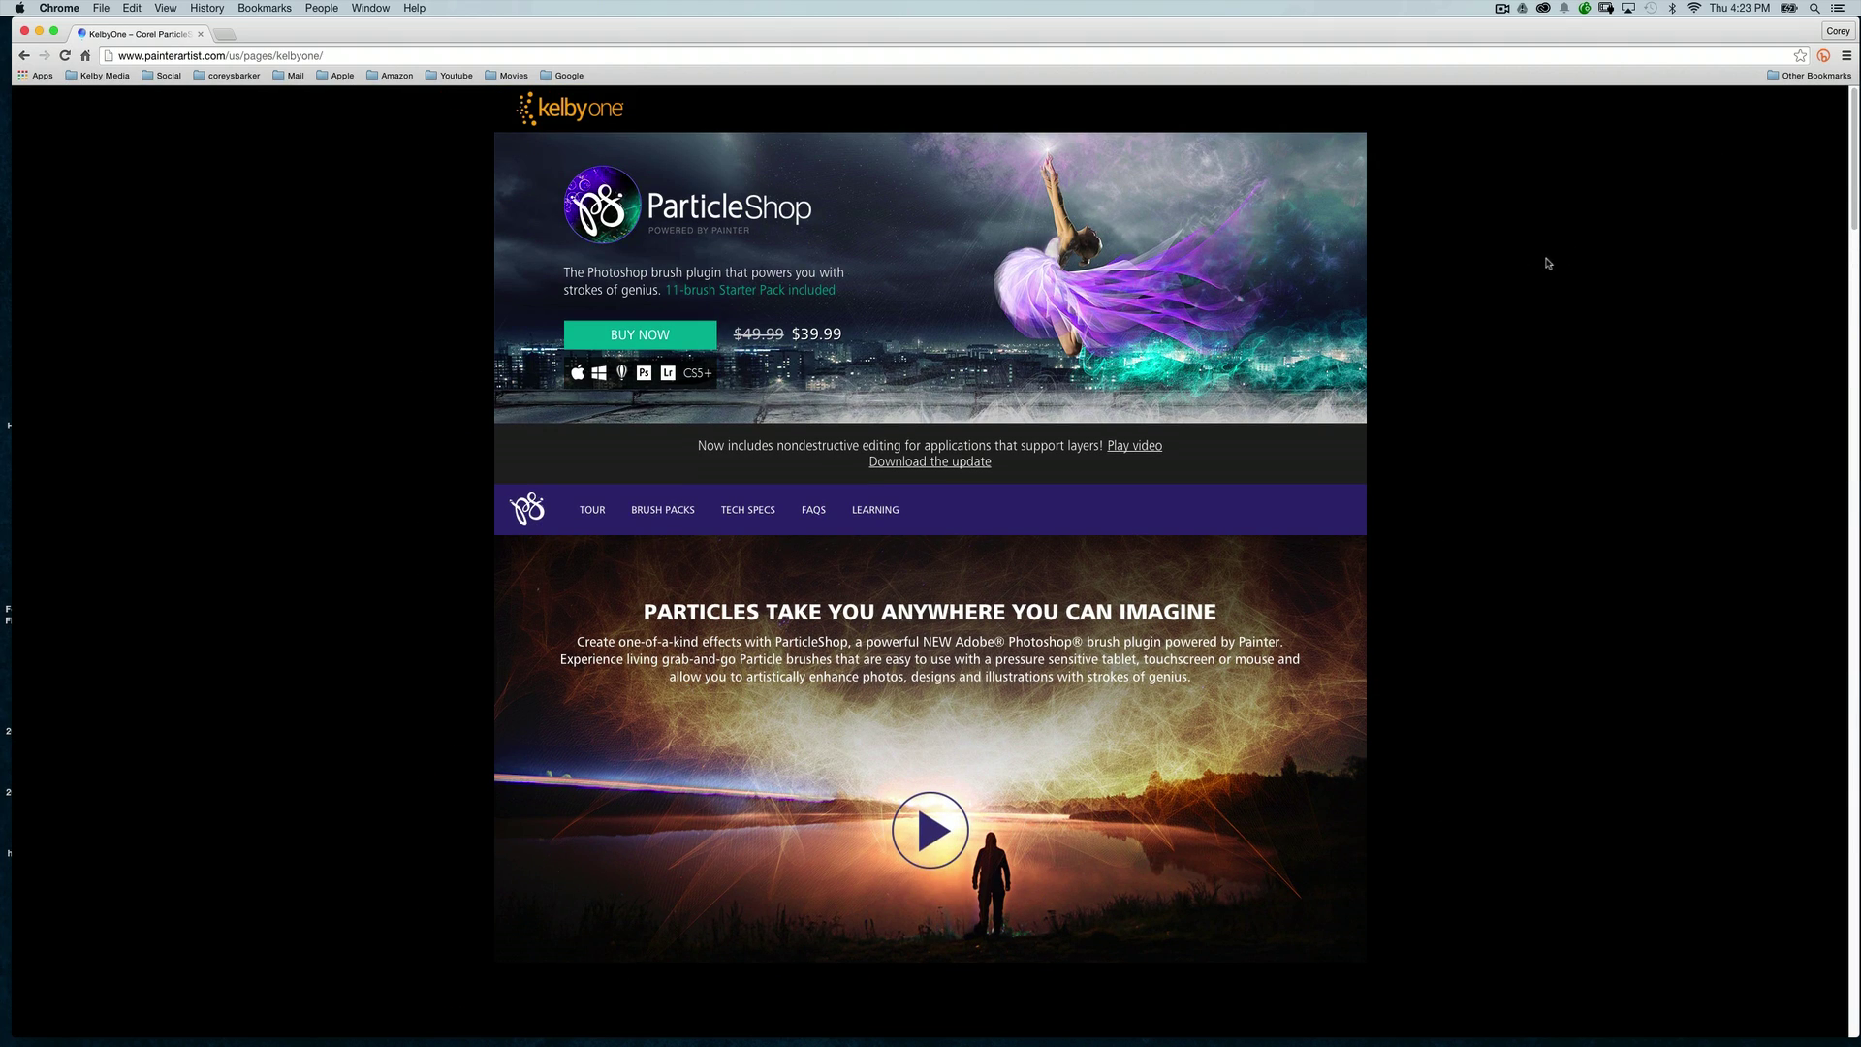